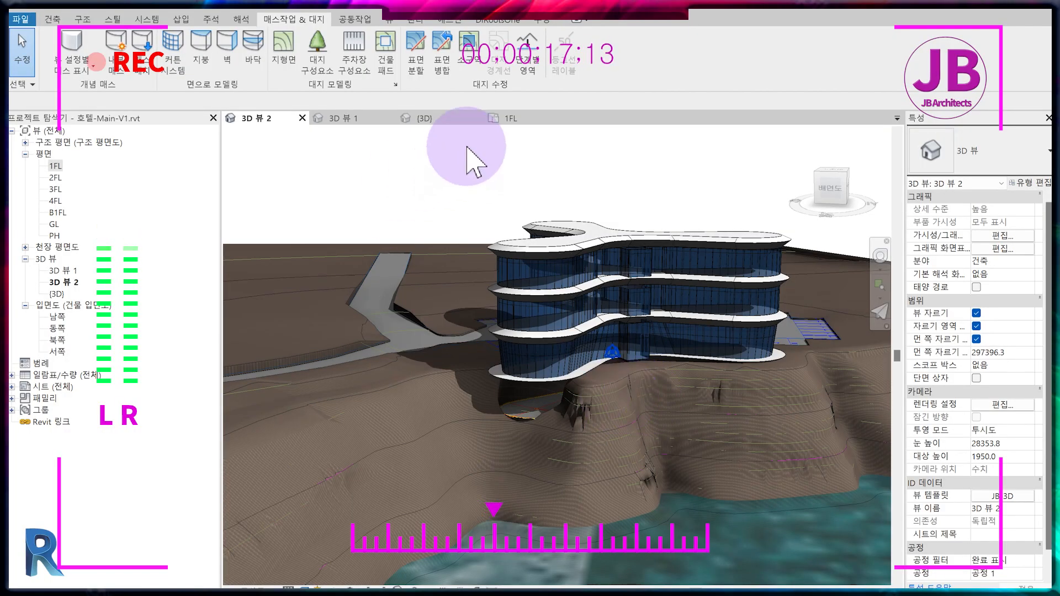
Open the hotel's {3D} view and switch the mass display to show mass form and floors
click(438, 120)
shift+middle_drag(603, 381, 607, 458)
scroll(604, 445, up, 2)
click(89, 65)
click(99, 121)
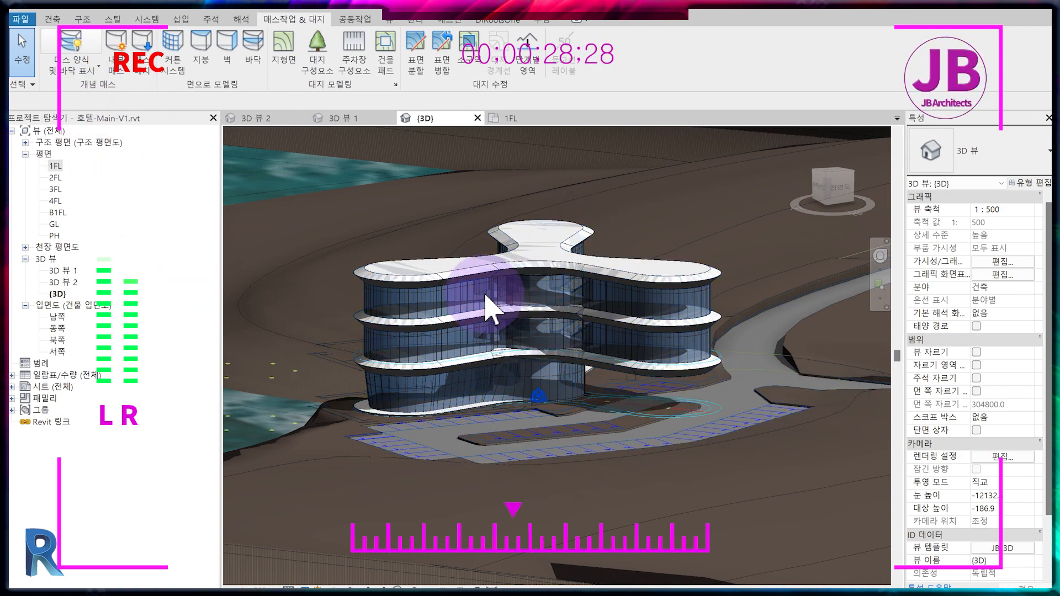
Select the hotel mass to inspect it, and set the mass display back to following the view settings
click(491, 311)
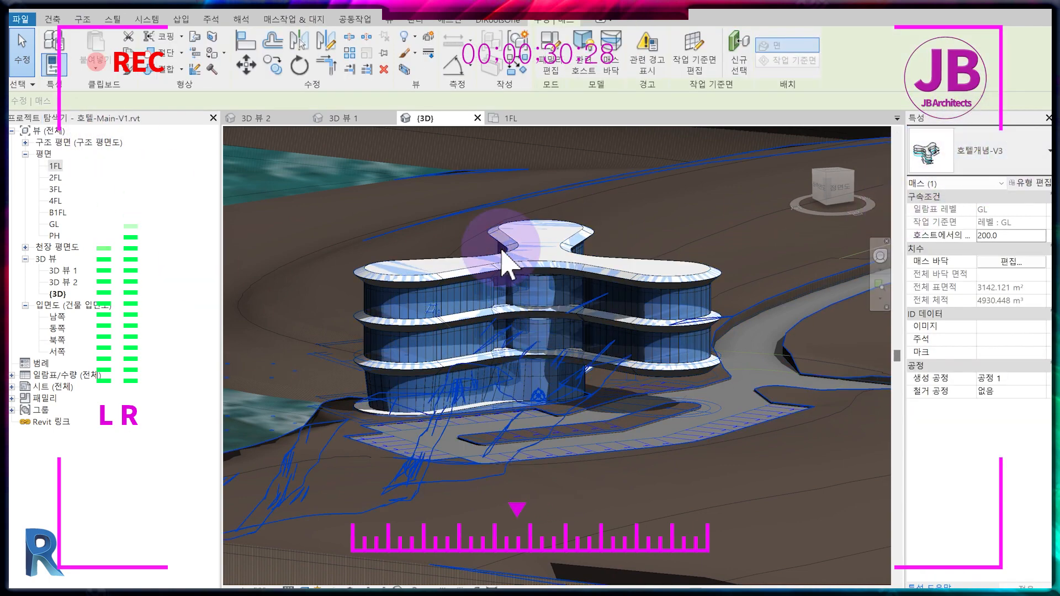
key(Escape)
click(88, 65)
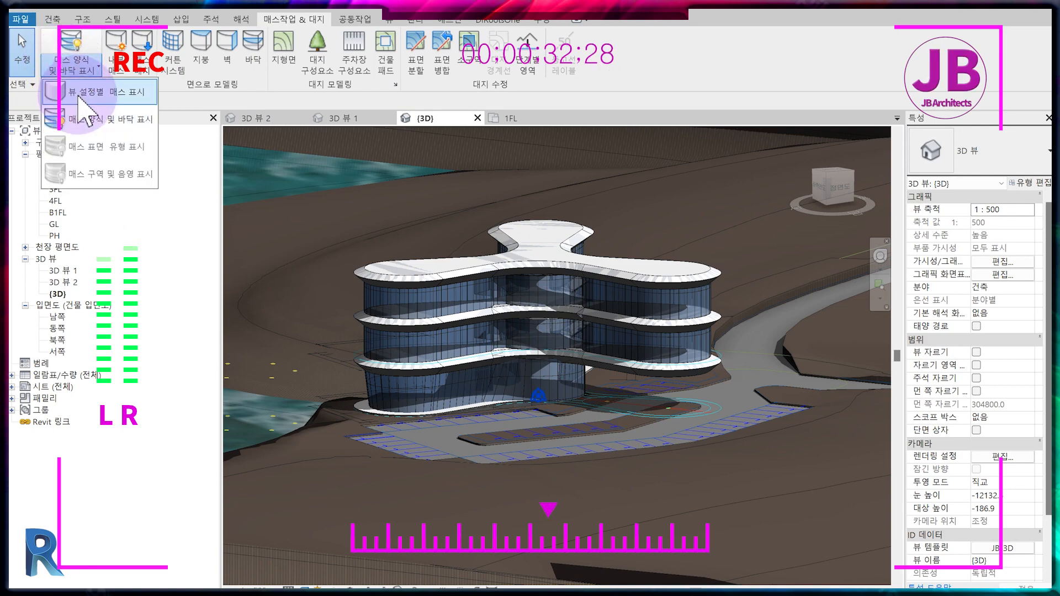
click(80, 95)
Examine the finished hotel site's terrain, roads, shoreline and sea from different angles in the 3D views
click(256, 119)
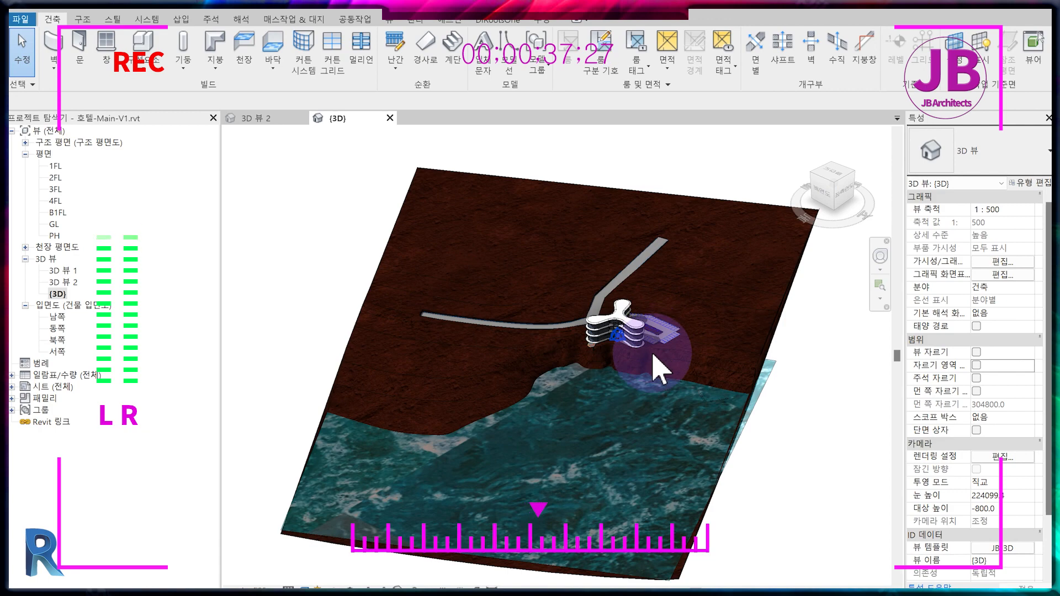
scroll(651, 353, up, 3)
scroll(585, 431, up, 3)
shift+middle_drag(571, 420, 527, 331)
click(276, 119)
scroll(402, 360, up, 3)
middle_drag(402, 360, 675, 391)
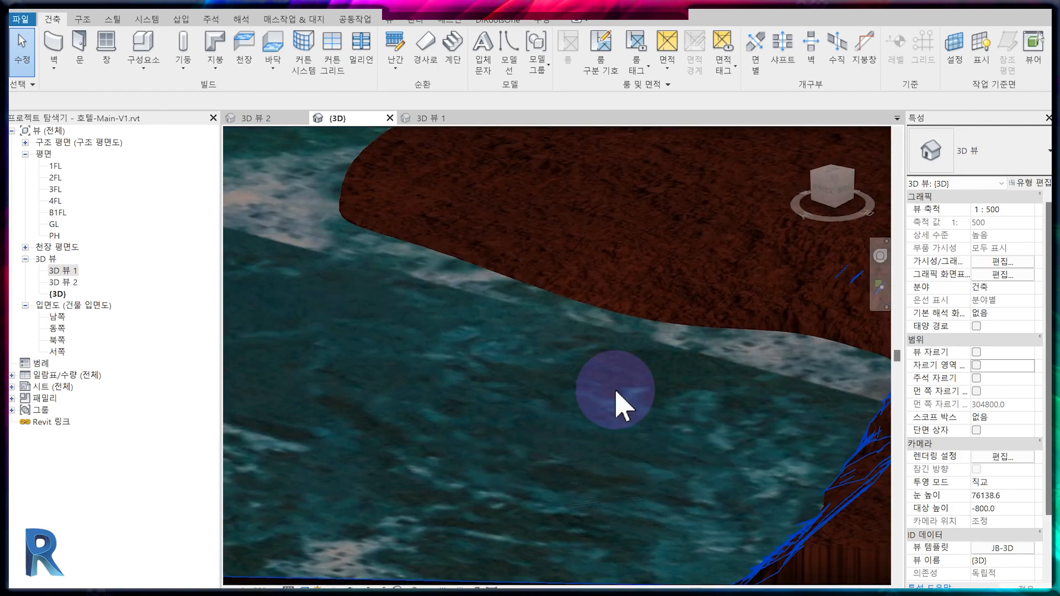
shift+middle_drag(616, 391, 392, 494)
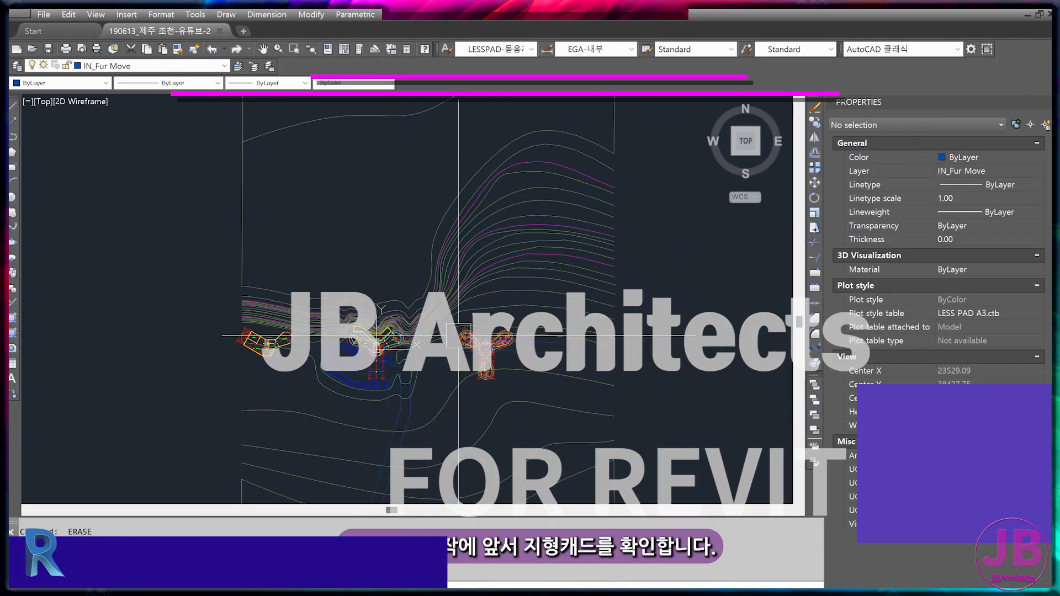
Switch to AutoCAD and view the terrain drawing 190613_제주 조천-유튜브-2 in NE isometric
middle_drag(389, 303, 433, 315)
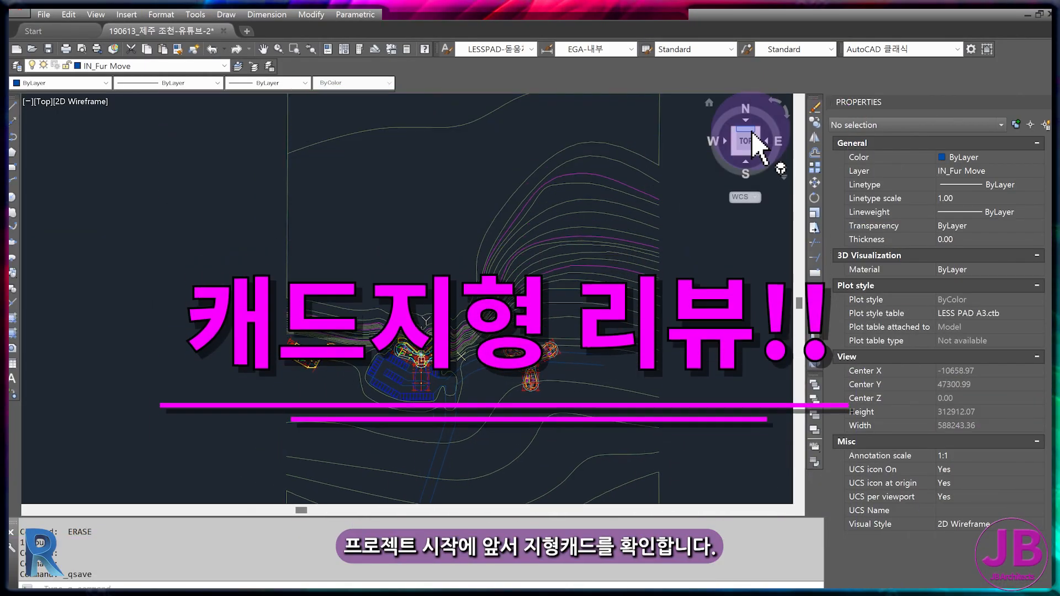
click(758, 133)
scroll(359, 298, up, 5)
scroll(452, 328, up, 5)
Explode the 대지 block that contains the site's contour lines
click(450, 303)
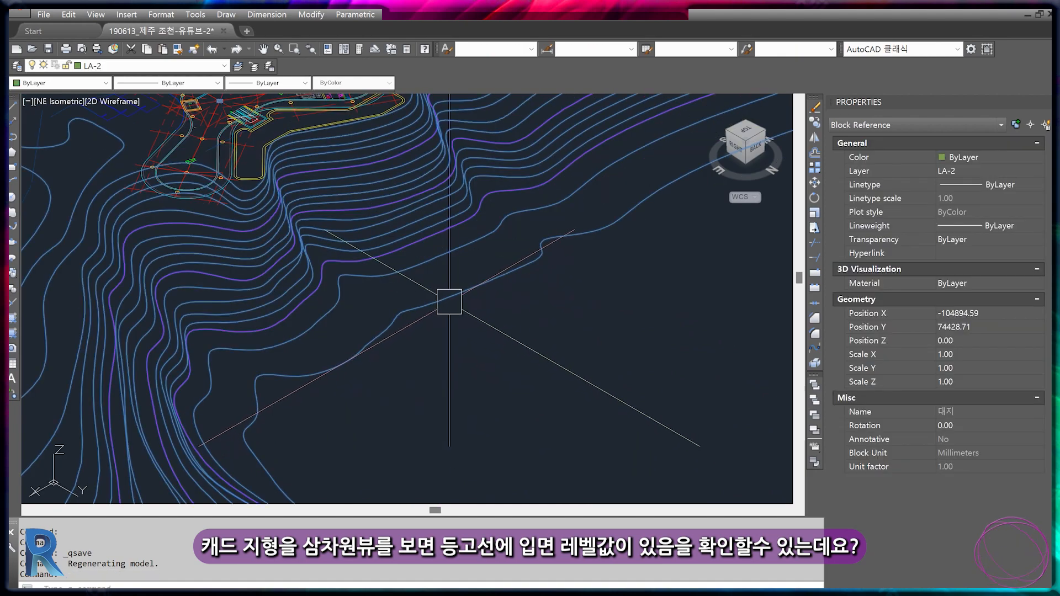
scroll(445, 303, down, 3)
text(x)
key(Return)
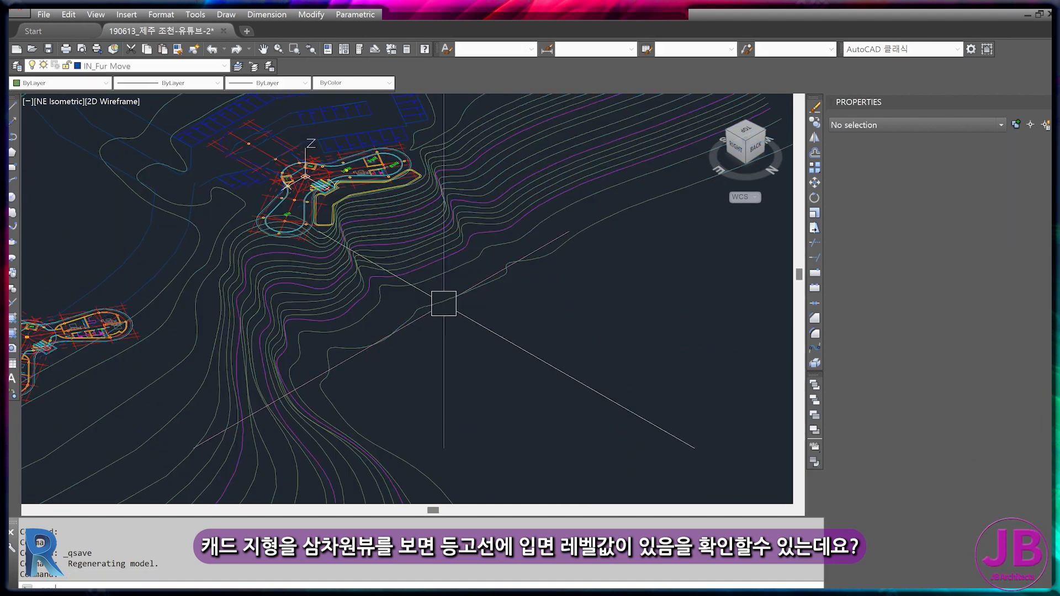
Check the elevations of the lowest contour line and the next contour above it
click(591, 239)
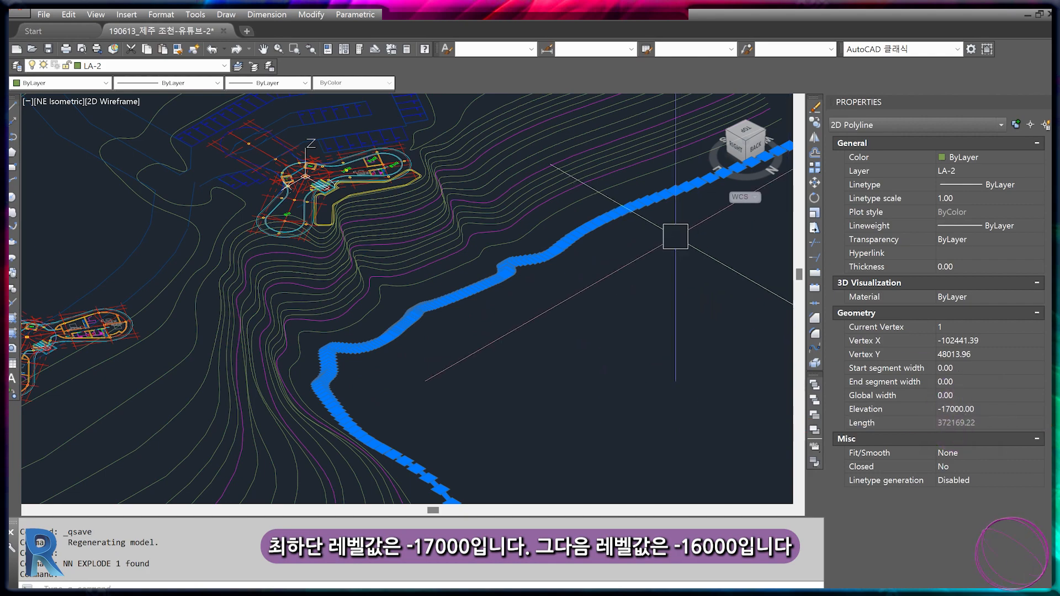
key(Escape)
click(657, 170)
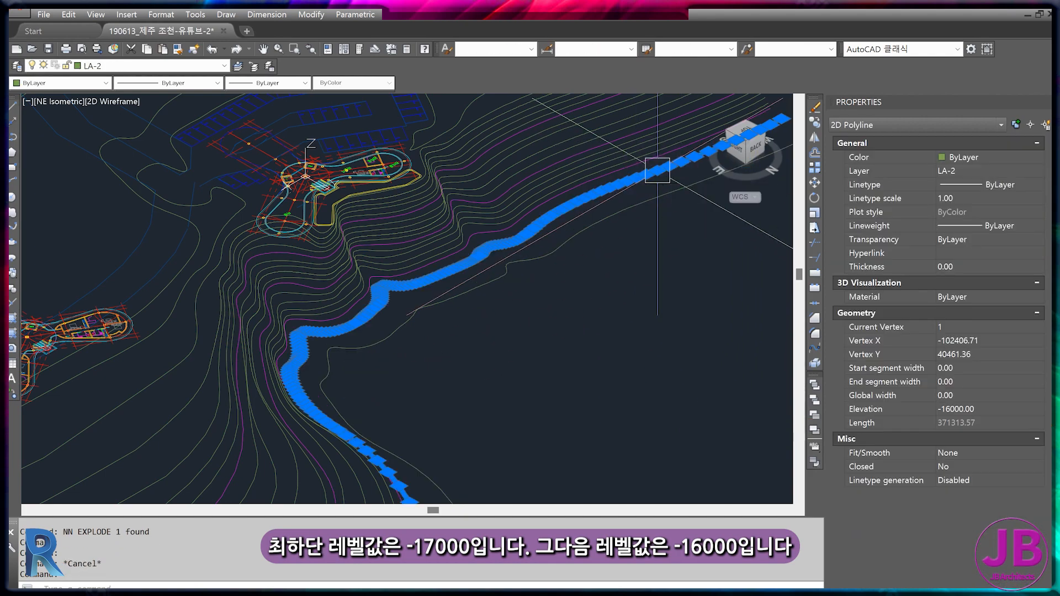
key(Escape)
Check the elevation of the contour lines beside the building and examine the steep slope below it
middle_drag(490, 112, 536, 179)
scroll(538, 178, up, 6)
click(541, 177)
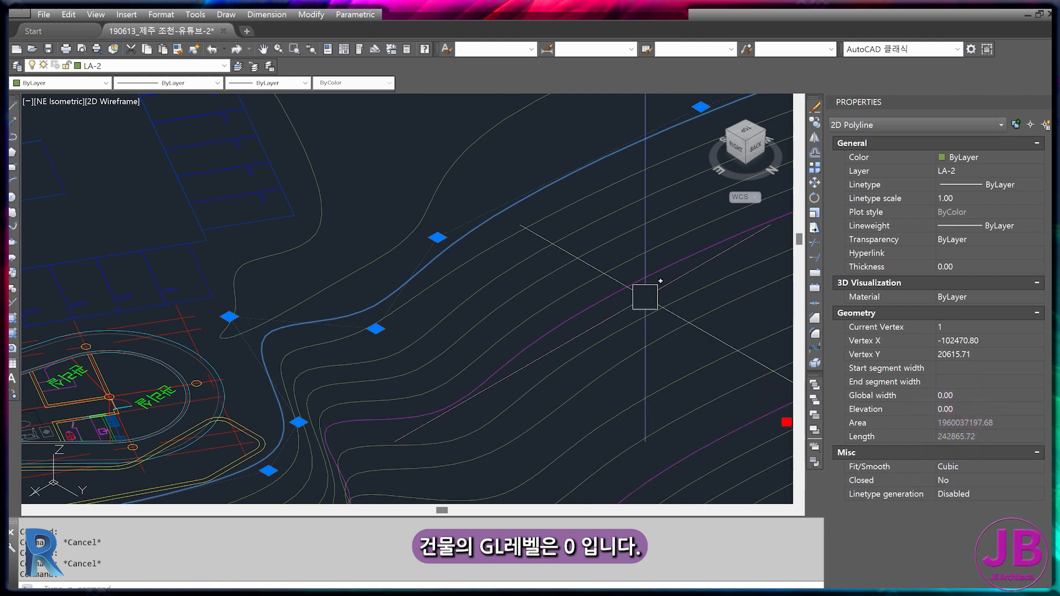
key(Escape)
click(564, 209)
scroll(702, 354, down, 5)
scroll(596, 337, down, 2)
middle_drag(598, 347, 568, 303)
scroll(475, 332, up, 6)
key(Escape)
scroll(504, 370, down, 1)
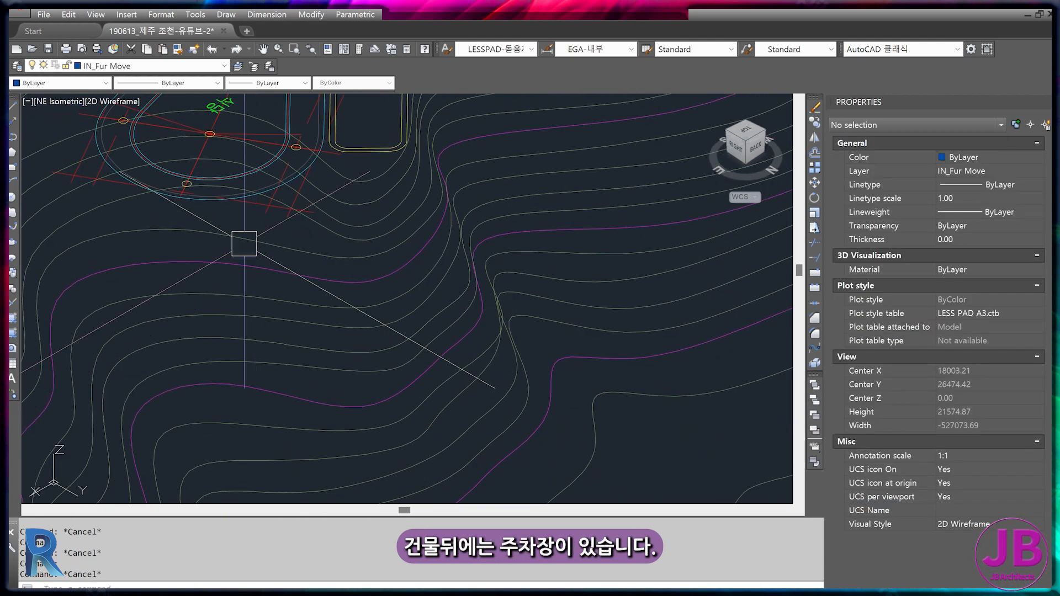
Examine the parking lot and roads behind the building and the separate three-winged floor plan
scroll(217, 297, down, 6)
middle_drag(218, 301, 434, 296)
click(230, 357)
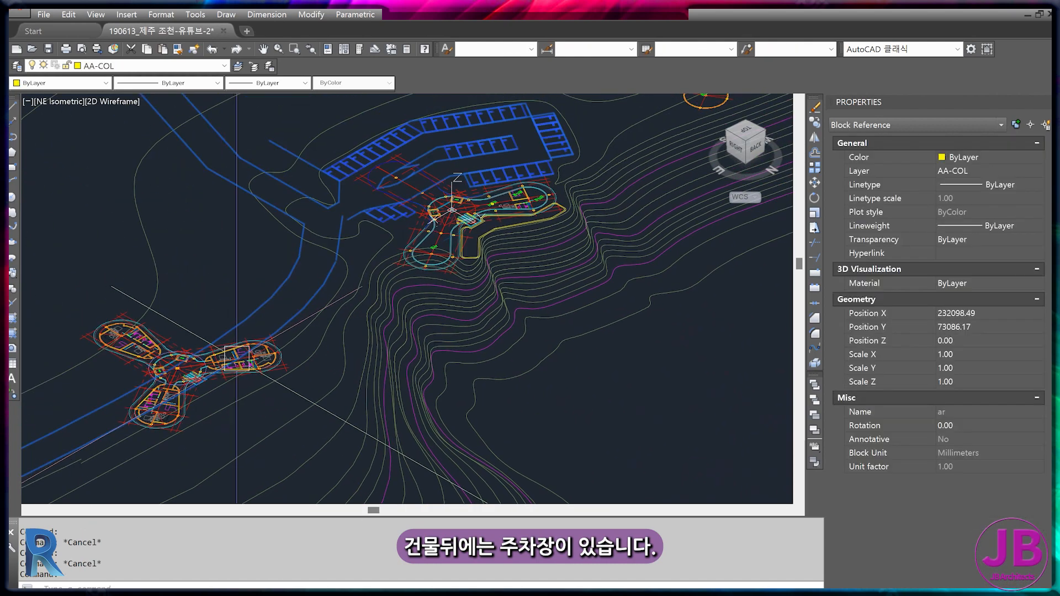
key(Escape)
click(143, 333)
key(Escape)
Examine the building plan at the drawing origin and the floor plan block beyond the parking lot
click(441, 213)
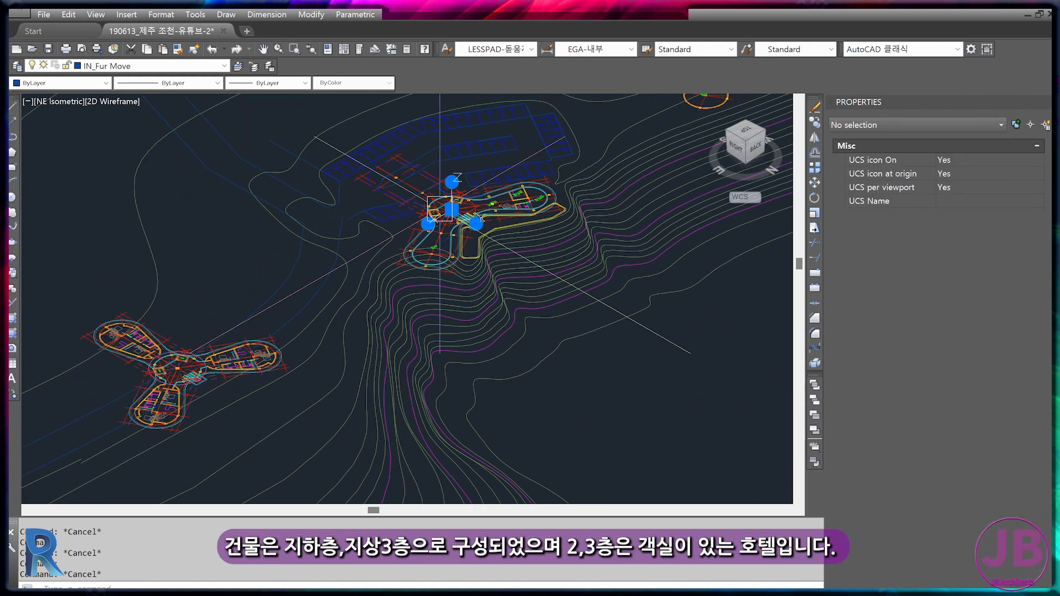
key(Escape)
middle_drag(564, 179, 531, 225)
click(666, 136)
key(Escape)
middle_drag(668, 136, 630, 230)
click(645, 167)
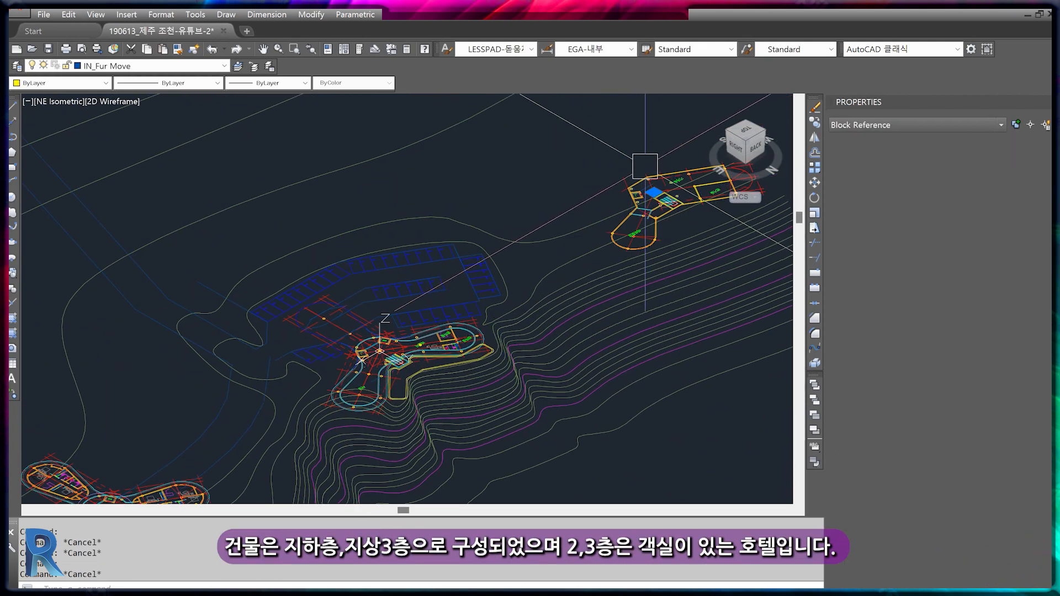
key(Escape)
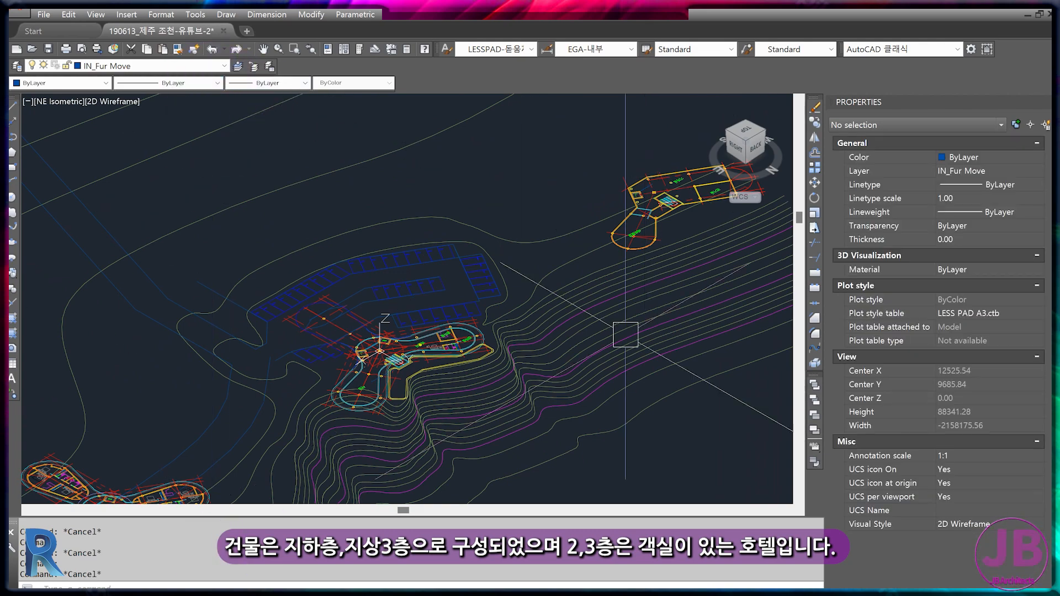
Return the terrain drawing to the top view and rotate it so north points up
click(750, 137)
click(777, 105)
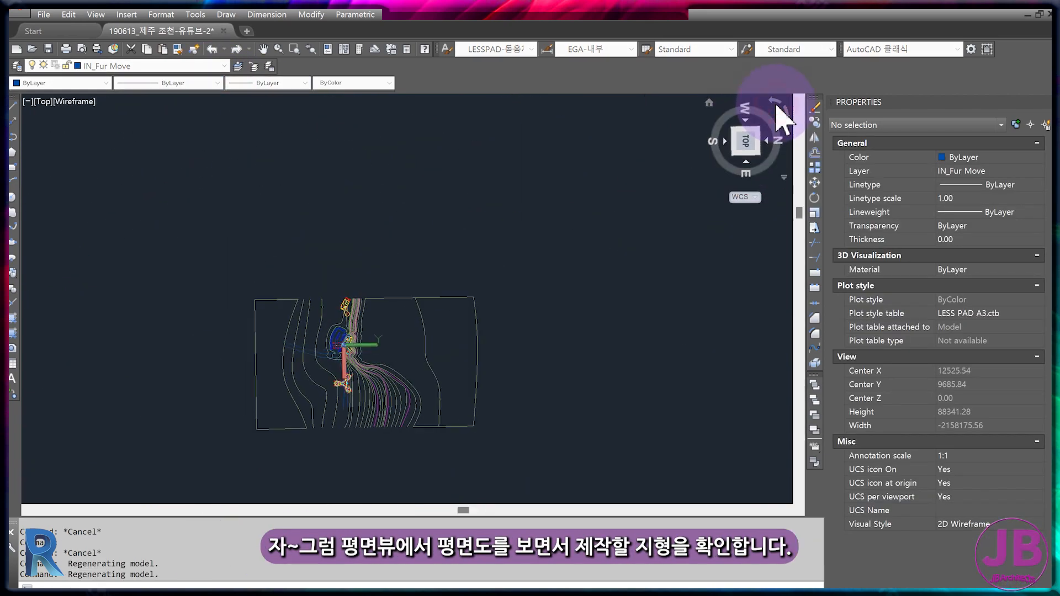
click(777, 105)
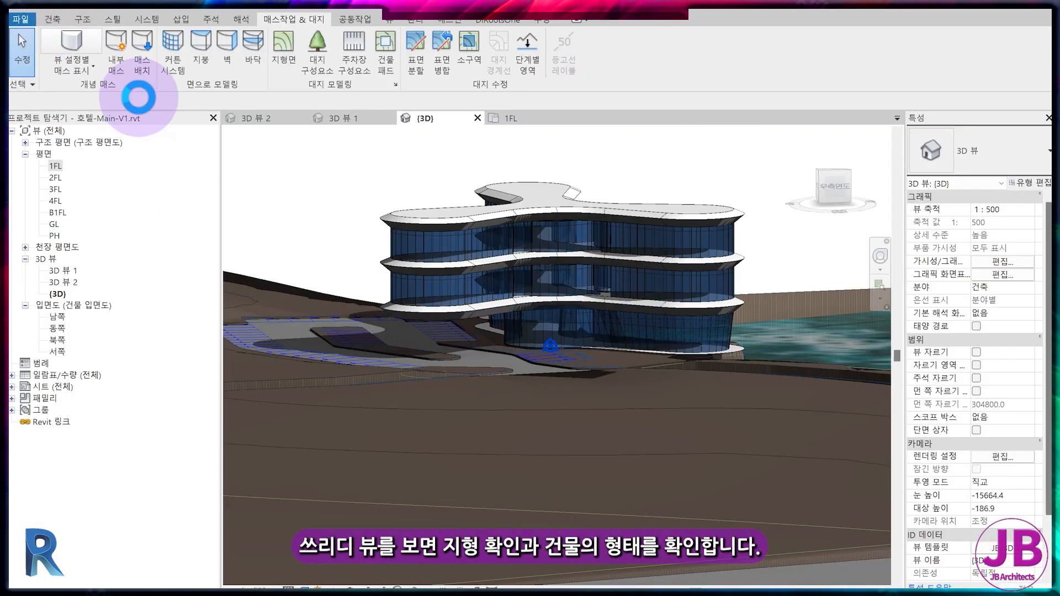
Switch to Revit and create a new project from the template file 기본-SET-V2.rte
shift+middle_drag(559, 362, 438, 402)
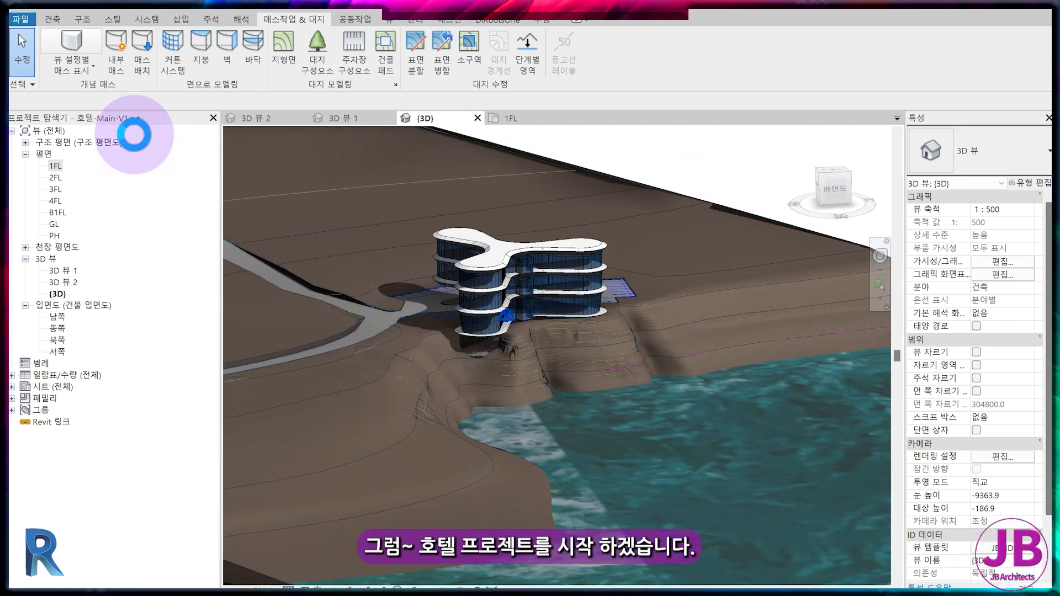
click(23, 20)
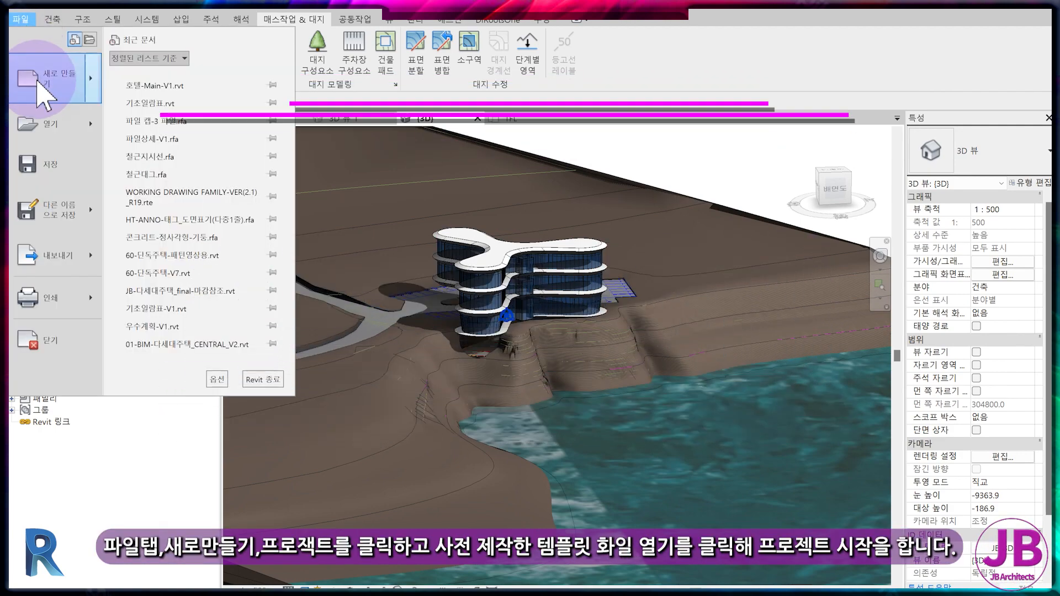
click(52, 81)
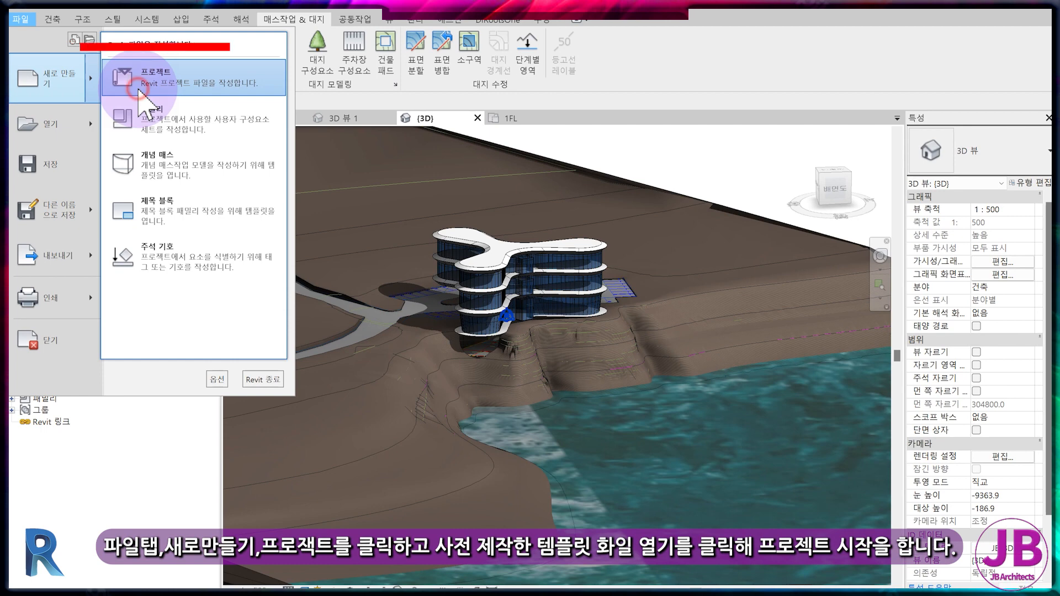
click(143, 97)
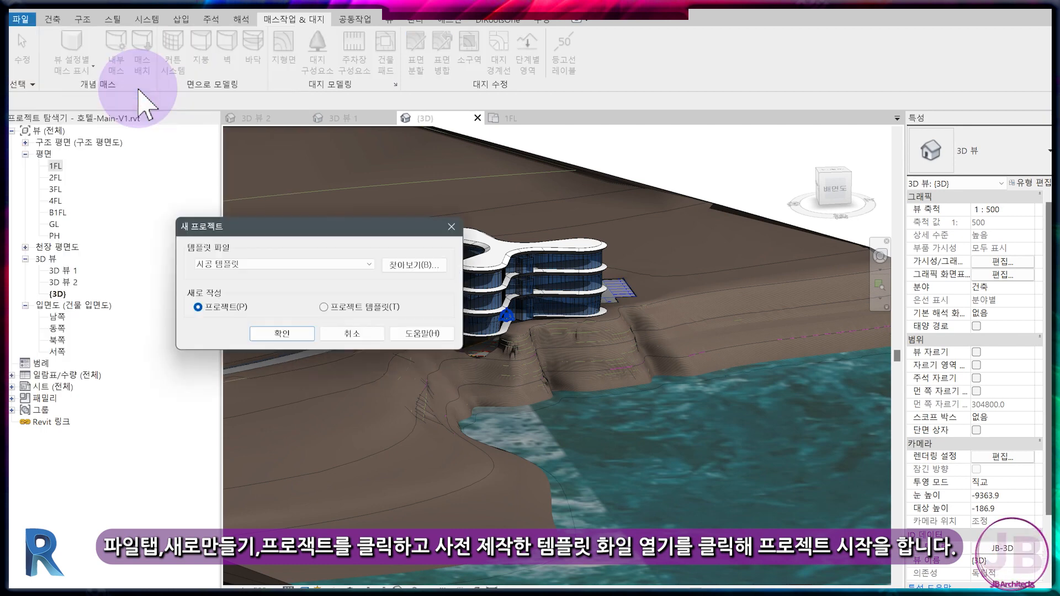
click(406, 266)
click(574, 276)
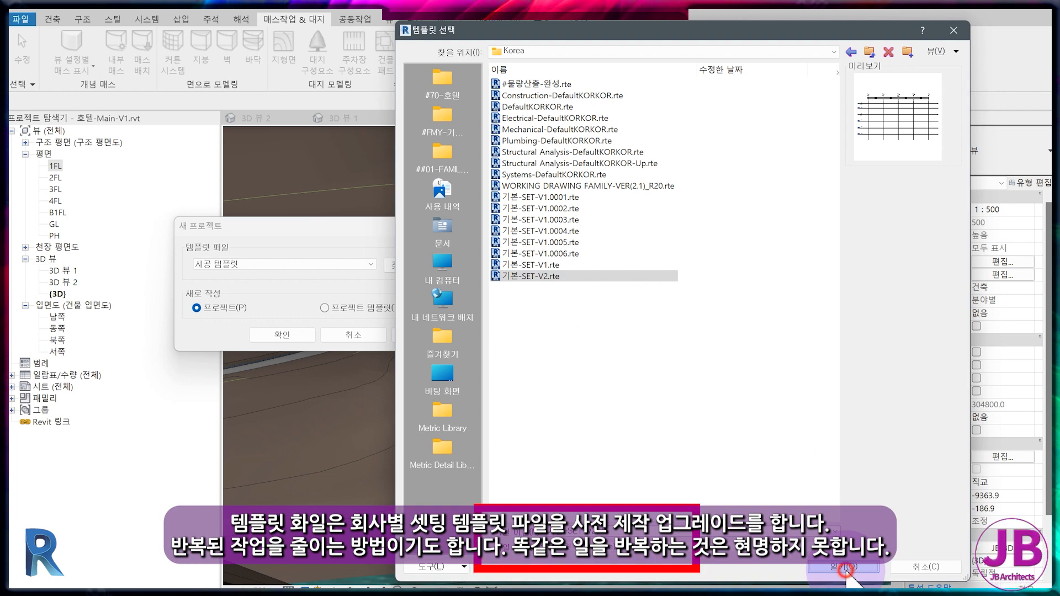
click(844, 567)
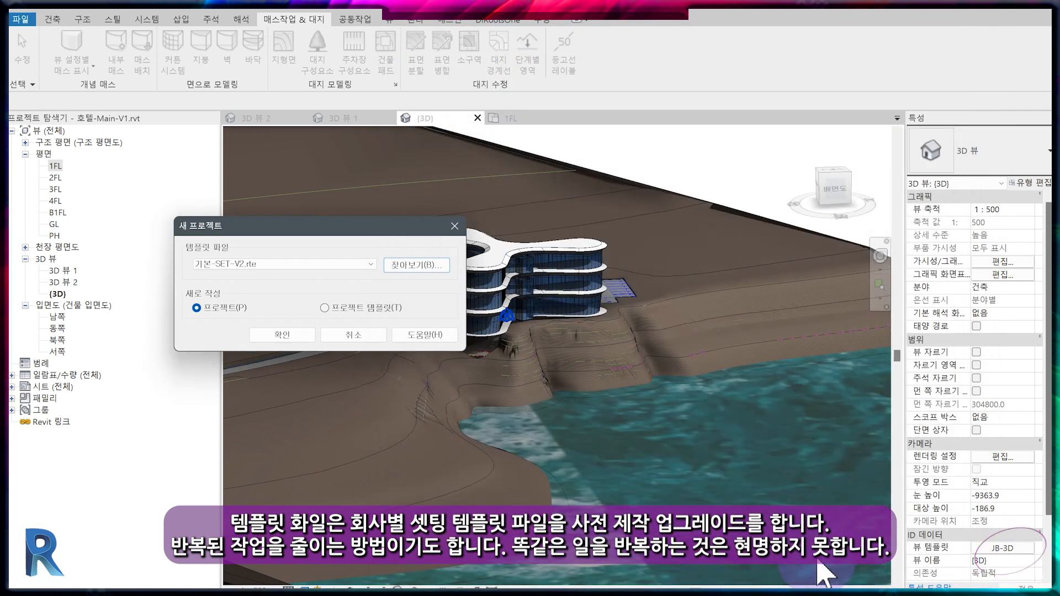
click(282, 335)
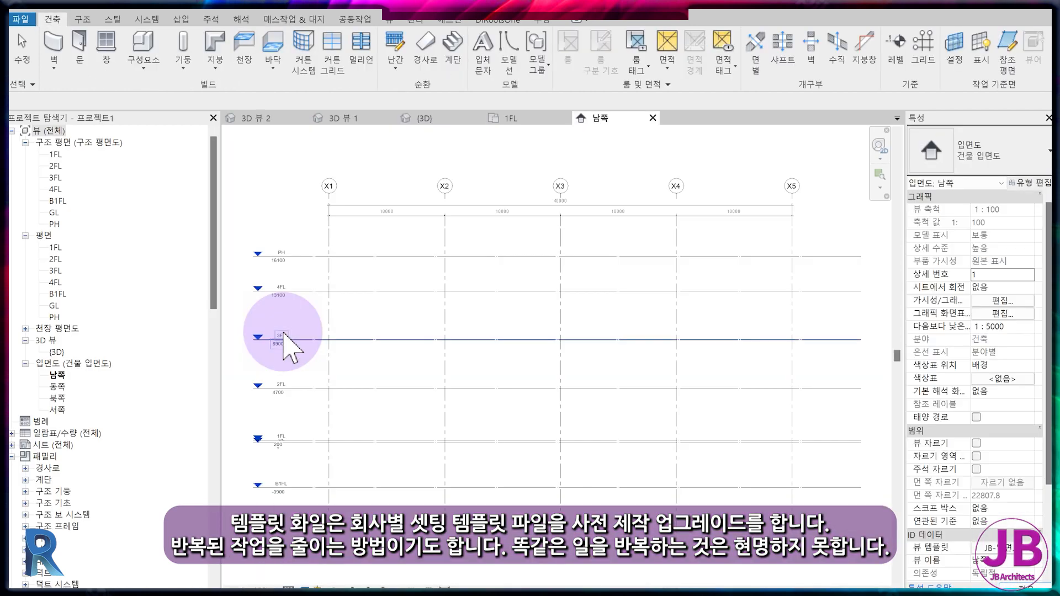
Open the GL floor plan and choose JB-평면도 as its view template
click(26, 143)
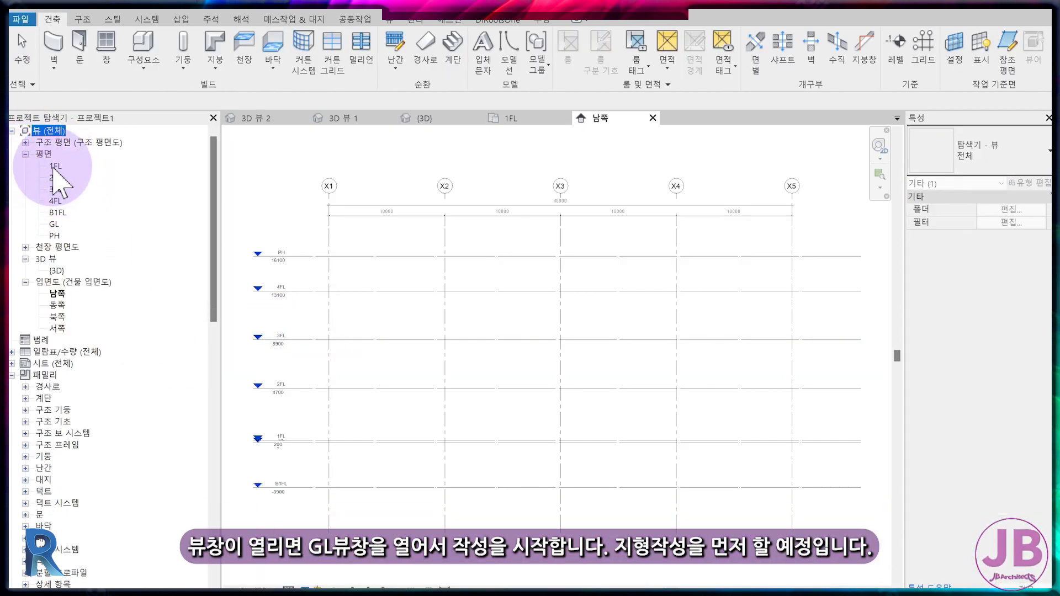
double_click(54, 224)
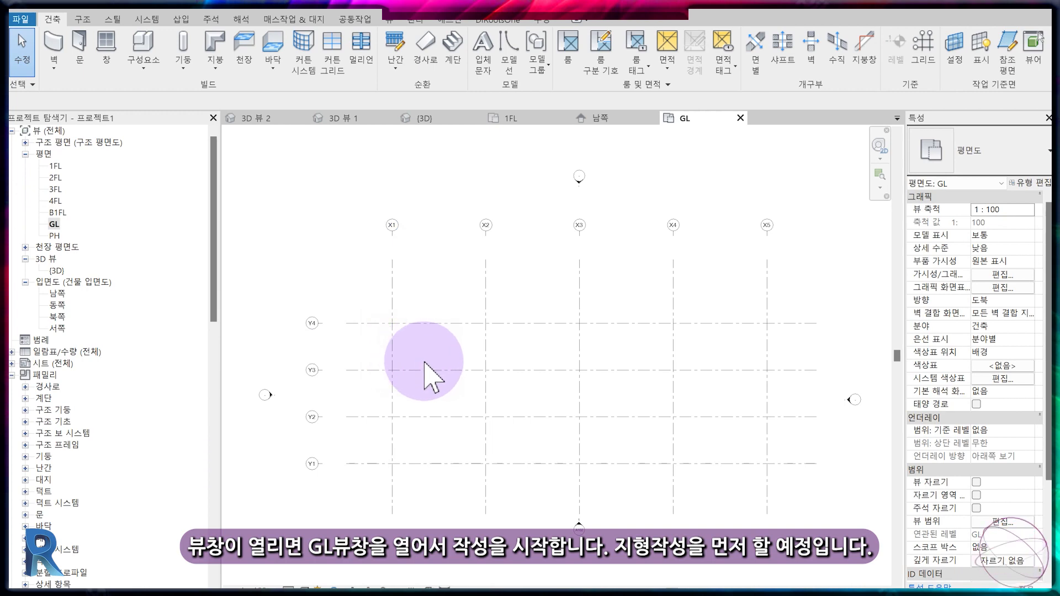
scroll(424, 363, down, 1)
scroll(1020, 506, down, 3)
click(1019, 483)
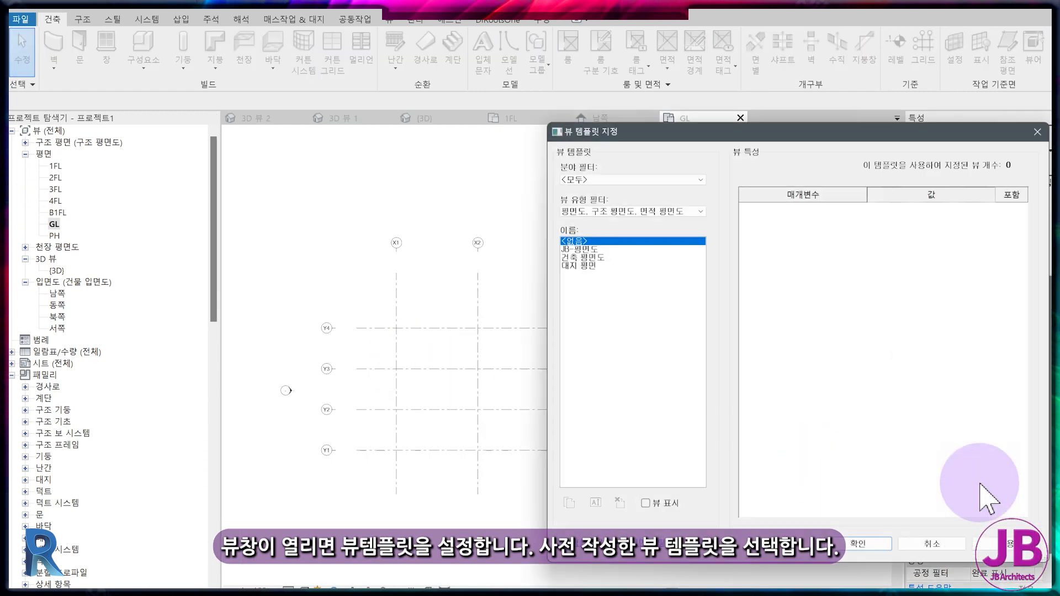
click(577, 249)
In the template's model visibility overrides, turn on 대지 with its 조사점 and 프로젝트 기준점, and apply the template
click(917, 273)
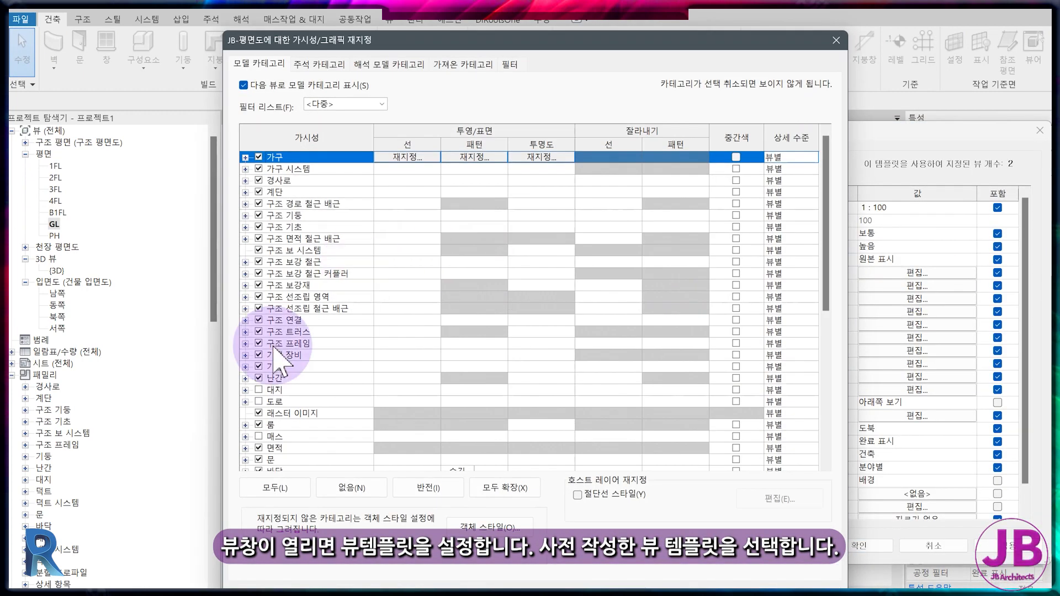
click(260, 389)
click(245, 390)
scroll(271, 389, down, 1)
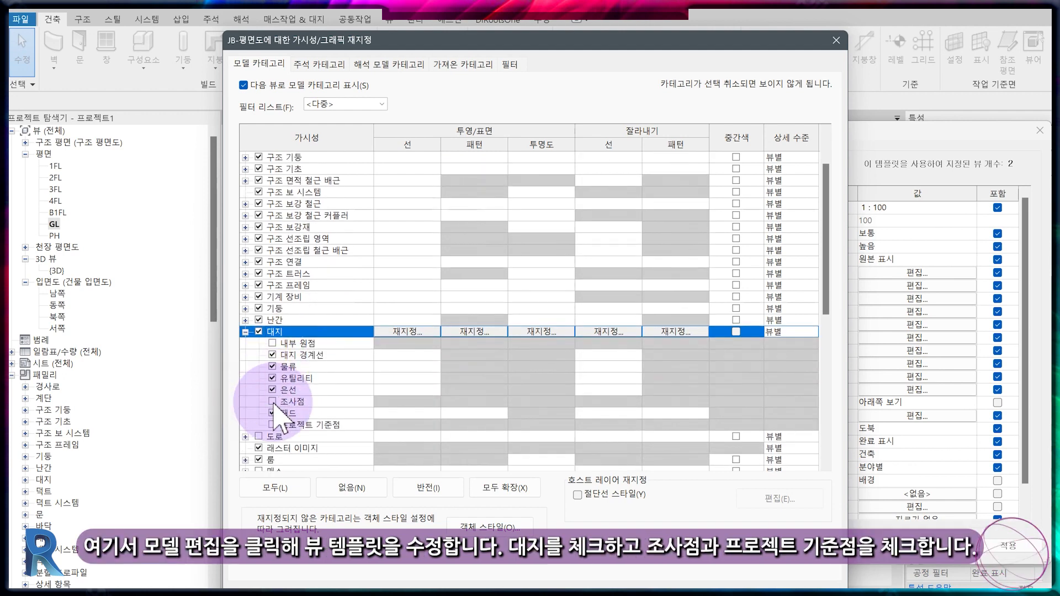
click(273, 402)
click(272, 424)
click(757, 574)
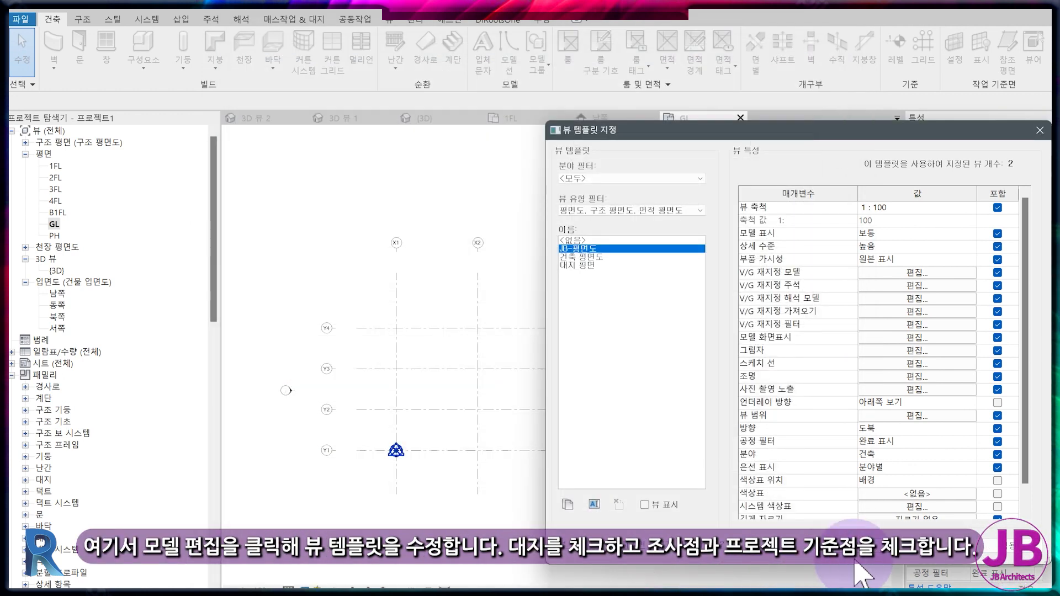
click(842, 558)
Save the new project as #06-HOTEL-MAIN-V1 in the #70-호텔 folder
middle_drag(473, 438, 555, 445)
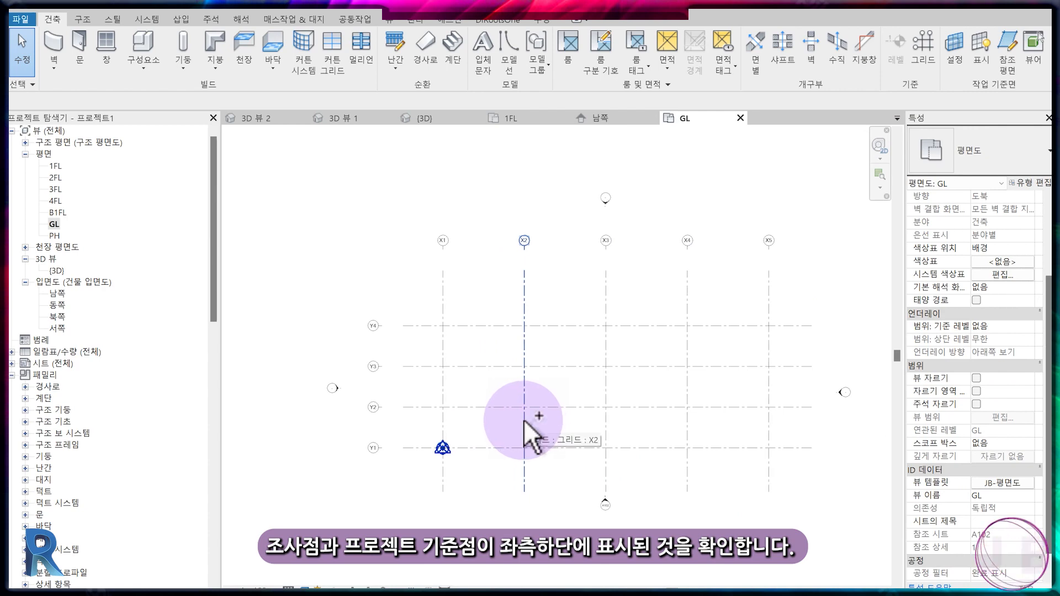
key(ctrl+s)
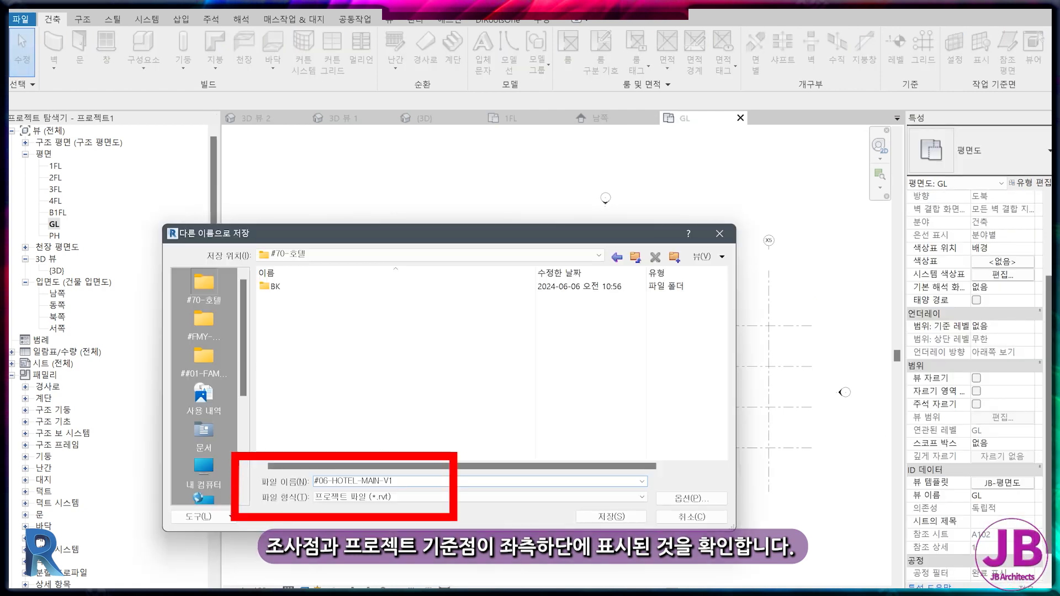
key(Return)
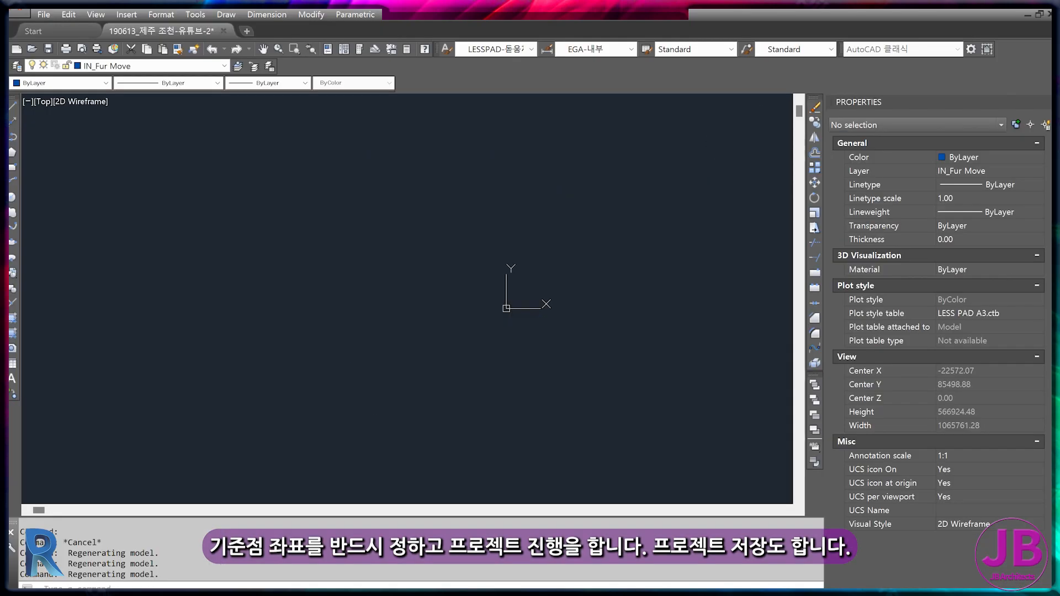
In AutoCAD, examine the 지형 drawing's contours and origin from above and in 3D views, and save and close the drawing
scroll(549, 308, up, 5)
scroll(497, 308, down, 5)
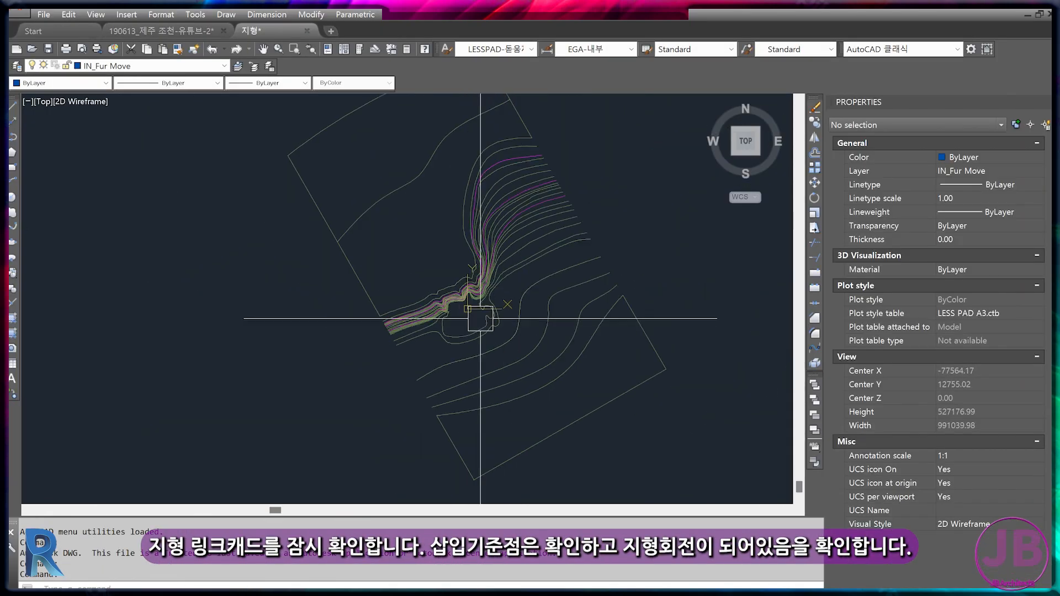
click(734, 128)
scroll(409, 342, up, 5)
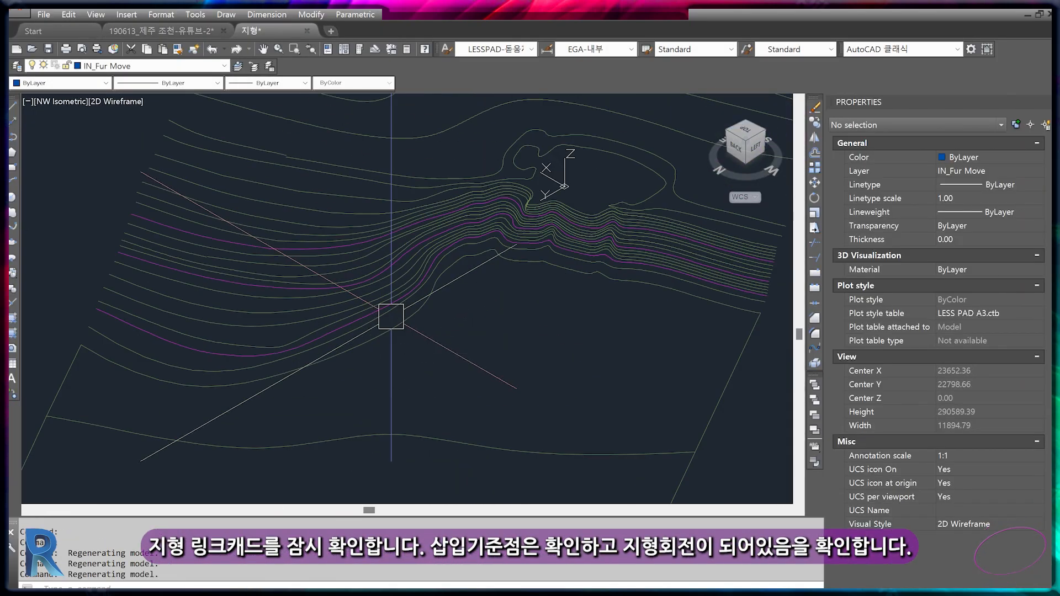
click(747, 143)
click(726, 134)
scroll(331, 331, up, 5)
shift+middle_drag(301, 381, 276, 332)
mouse_move(276, 331)
middle_down()
mouse_move(401, 354)
mouse_move(346, 392)
middle_up()
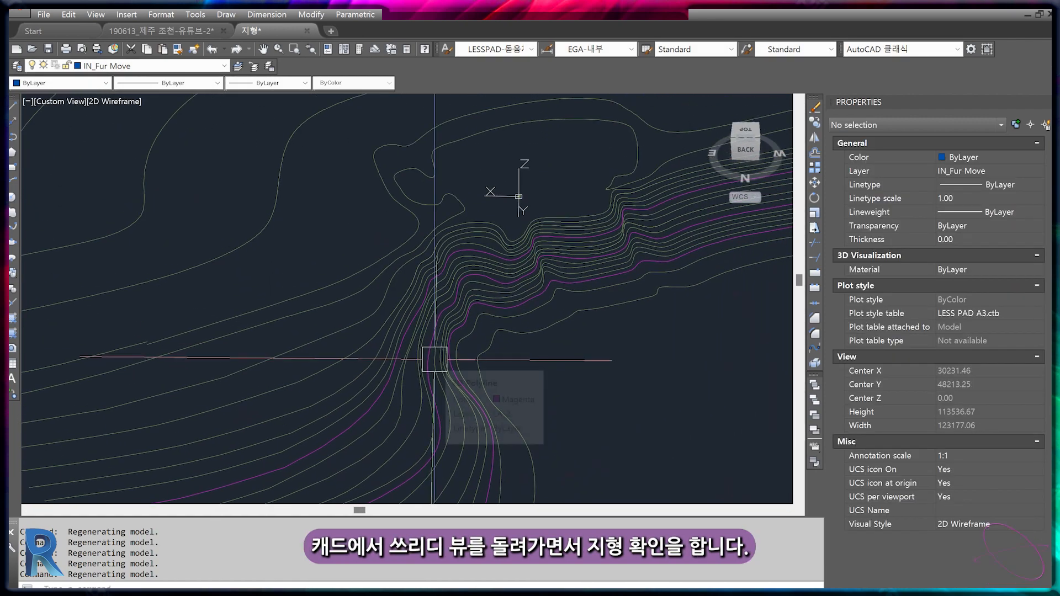
key(ctrl+s)
click(307, 31)
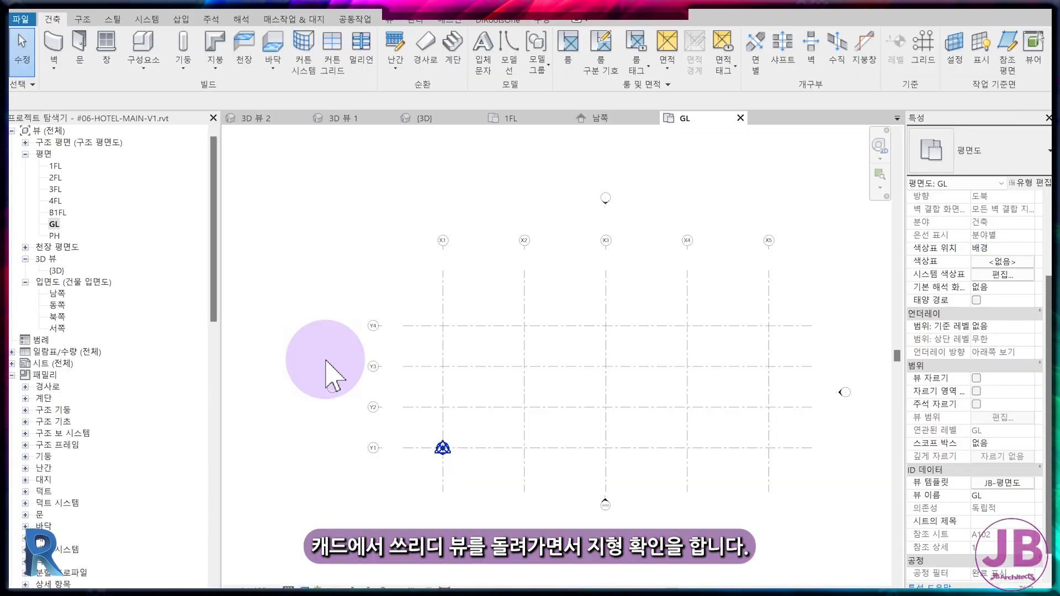
In Revit, link 지형.dwg into the GL plan with import units 밀리미터, origin-to-internal-origin positioning and placement at GL
click(181, 20)
click(117, 62)
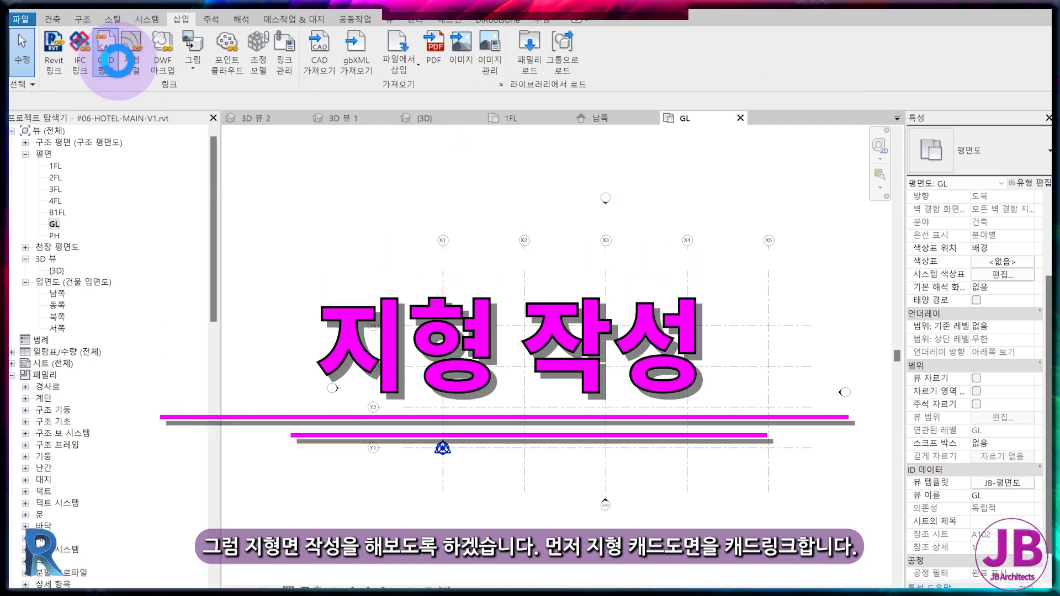
click(407, 280)
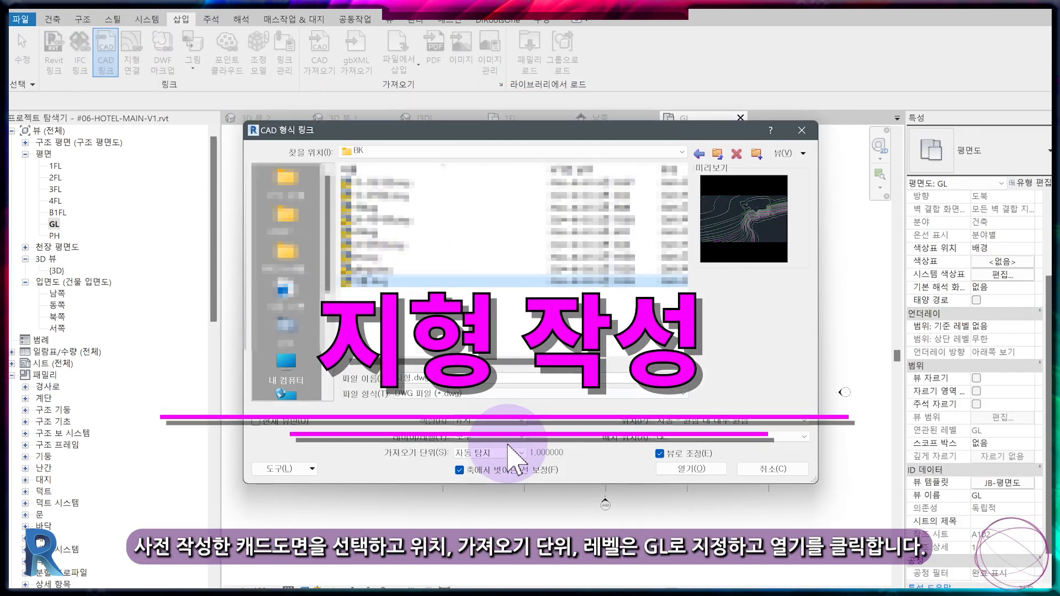
click(508, 451)
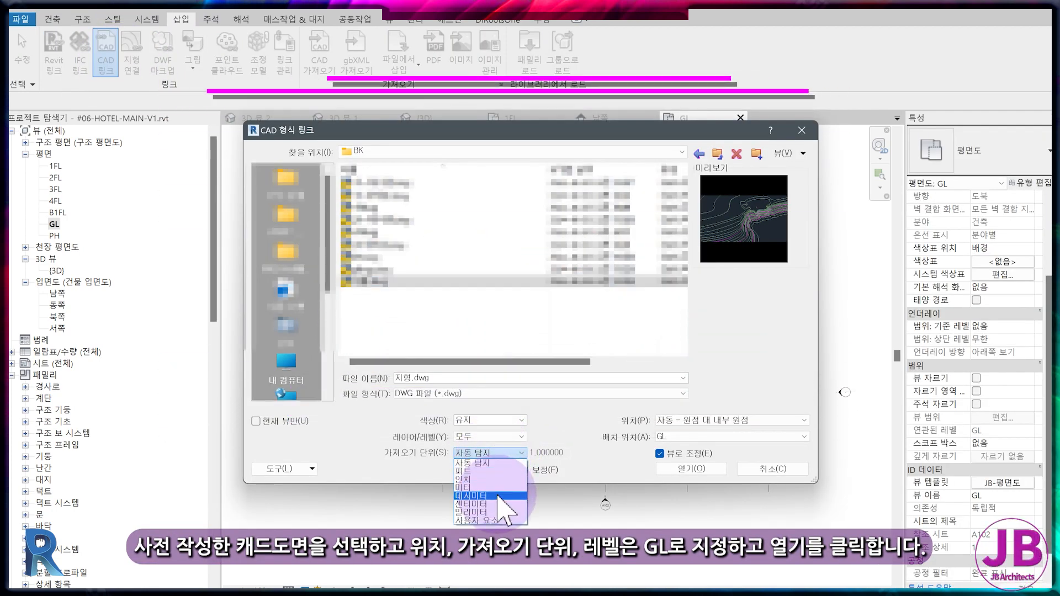
click(504, 513)
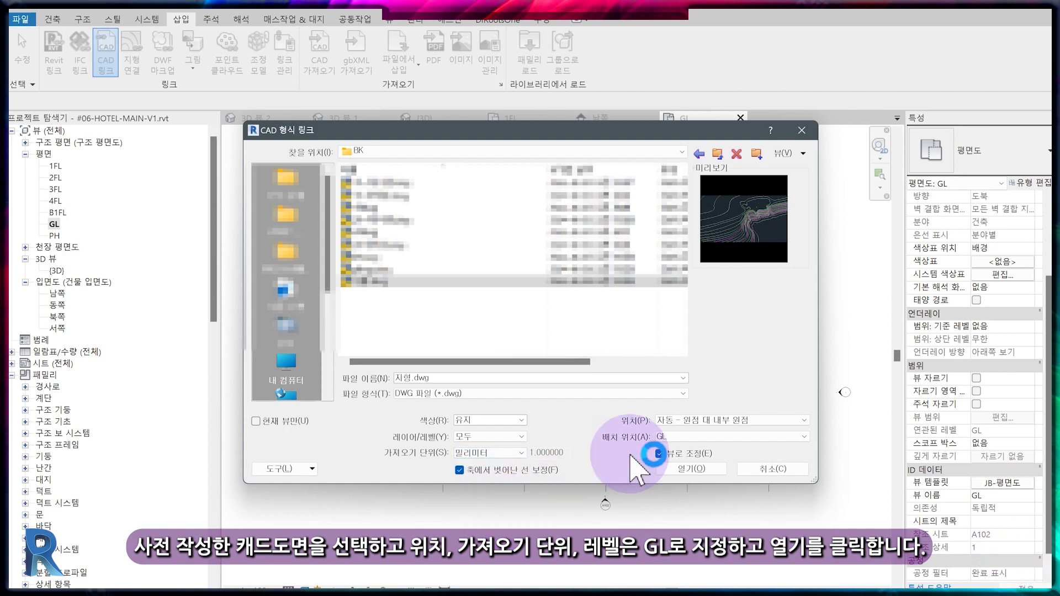
click(692, 469)
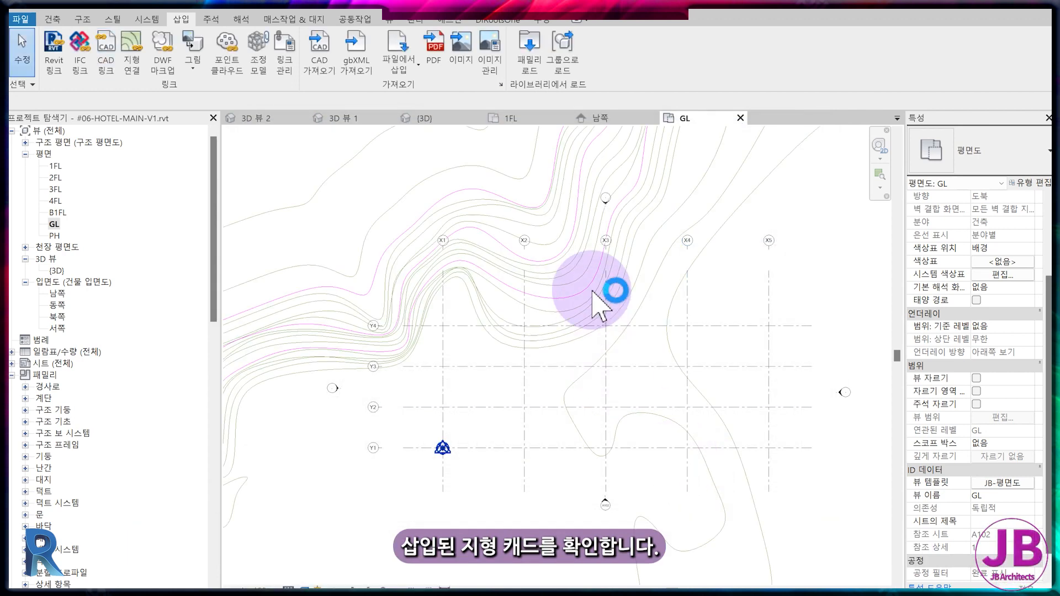
Create a toposurface from the linked 지형.dwg import instance using the layers 0, IN_Fur Move and LA-2, and finish the surface
scroll(587, 314, down, 2)
click(522, 252)
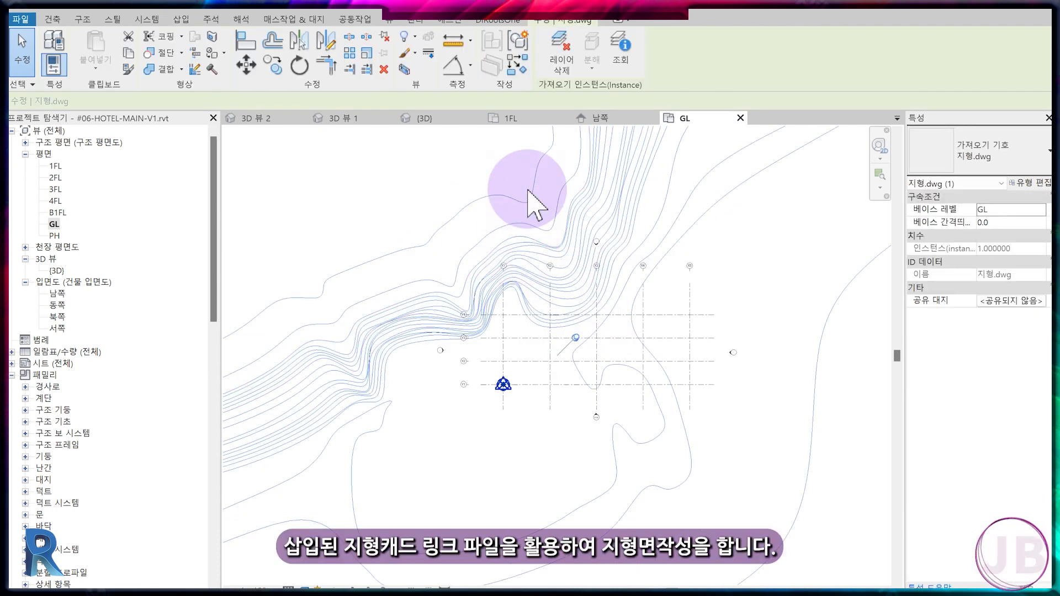
click(308, 19)
click(285, 64)
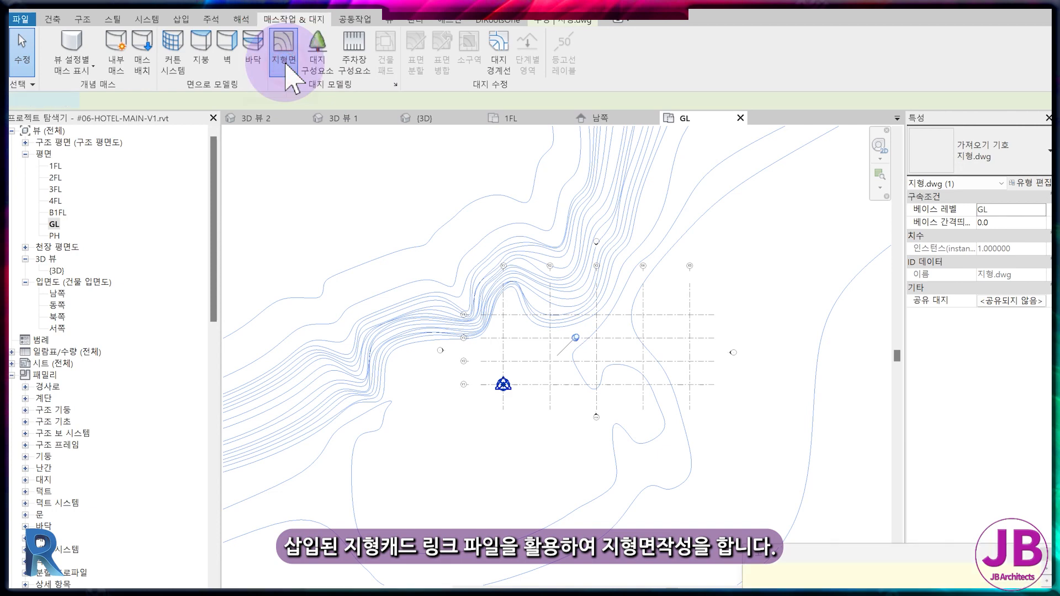
click(630, 56)
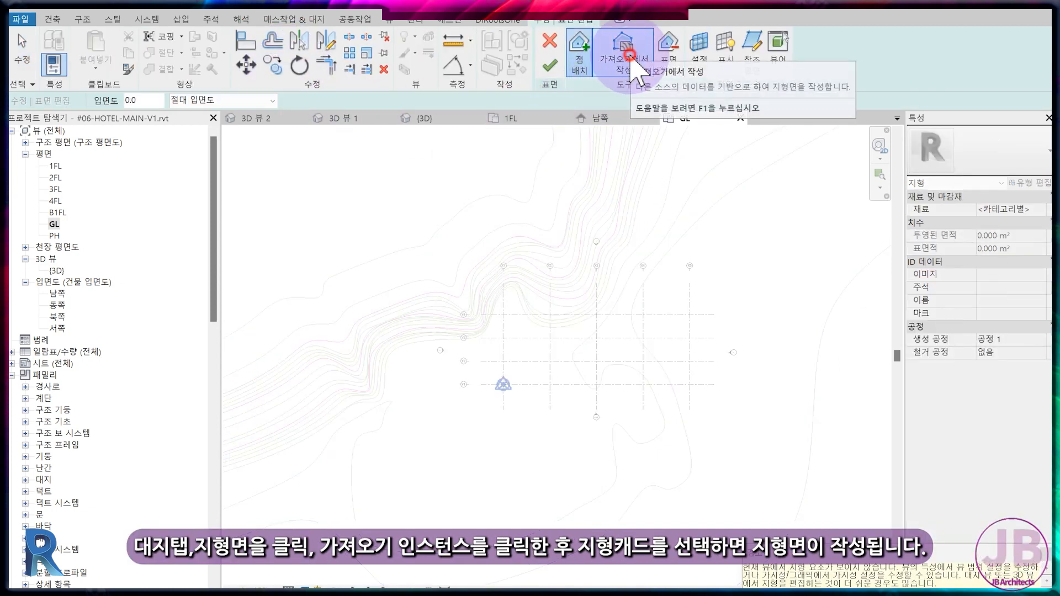
click(639, 98)
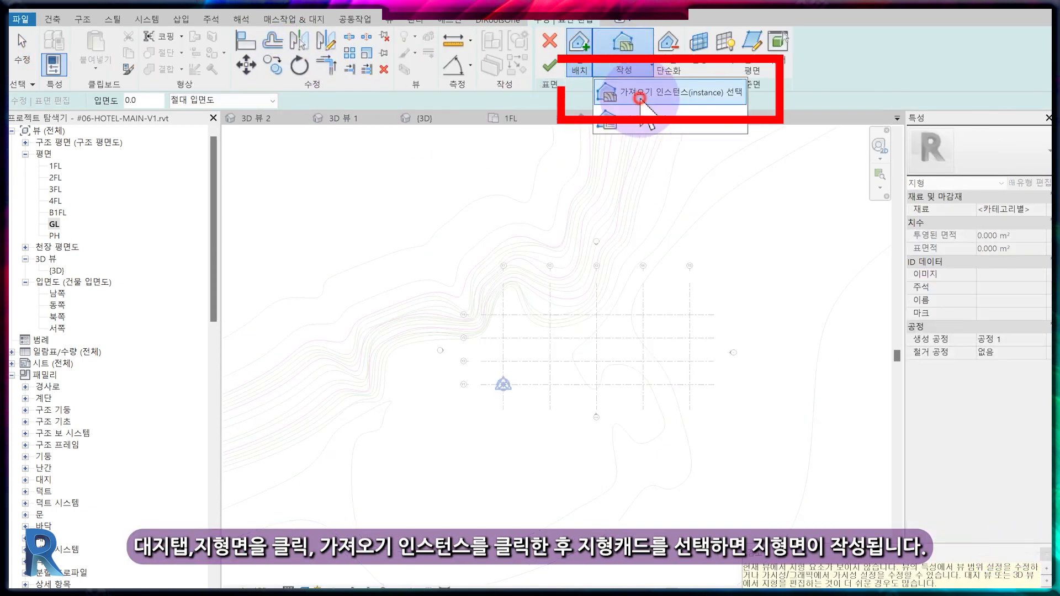
click(643, 162)
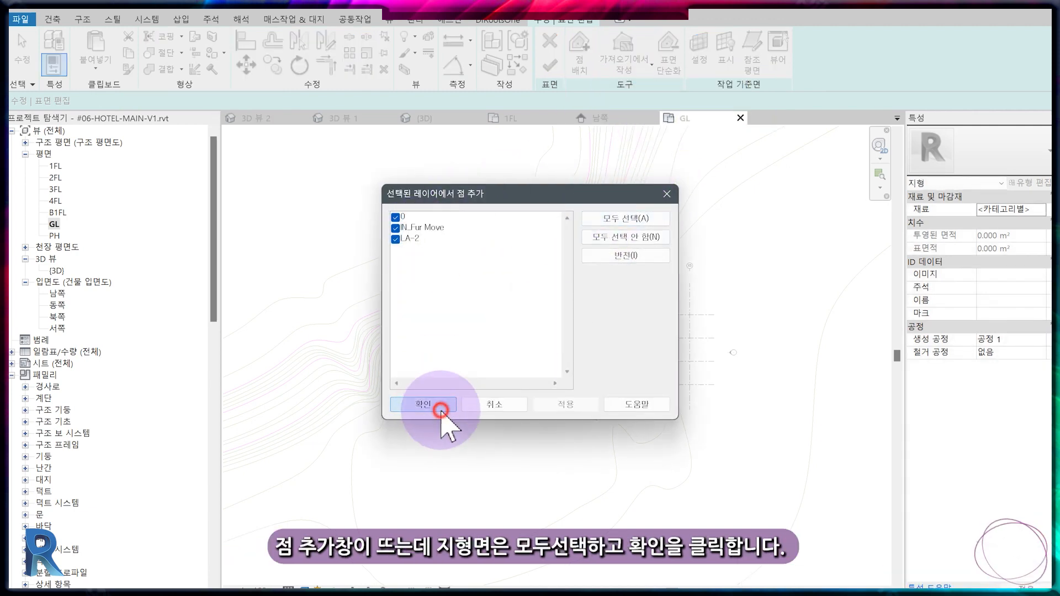
click(441, 411)
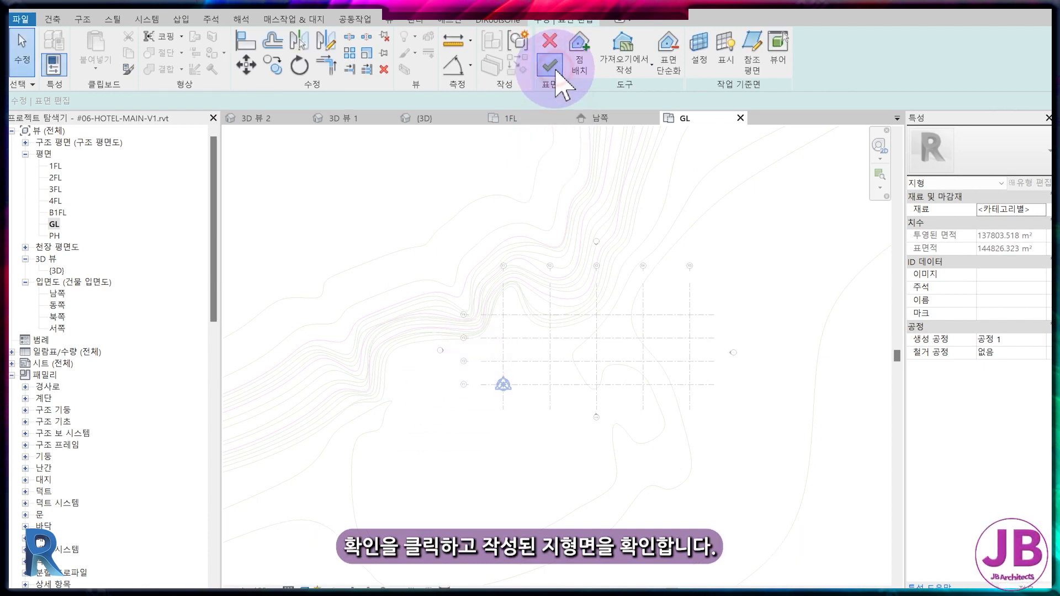
click(555, 69)
Close the views other than GL and turn on 지형 in the JB-평면도 template's model visibility overrides
click(303, 118)
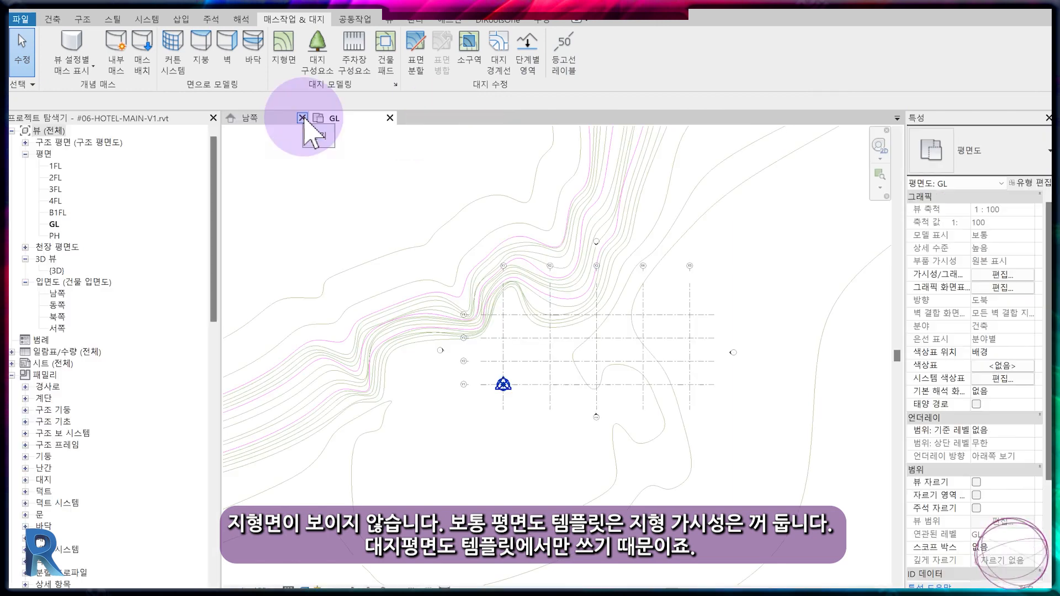
click(303, 118)
scroll(1033, 568, down, 5)
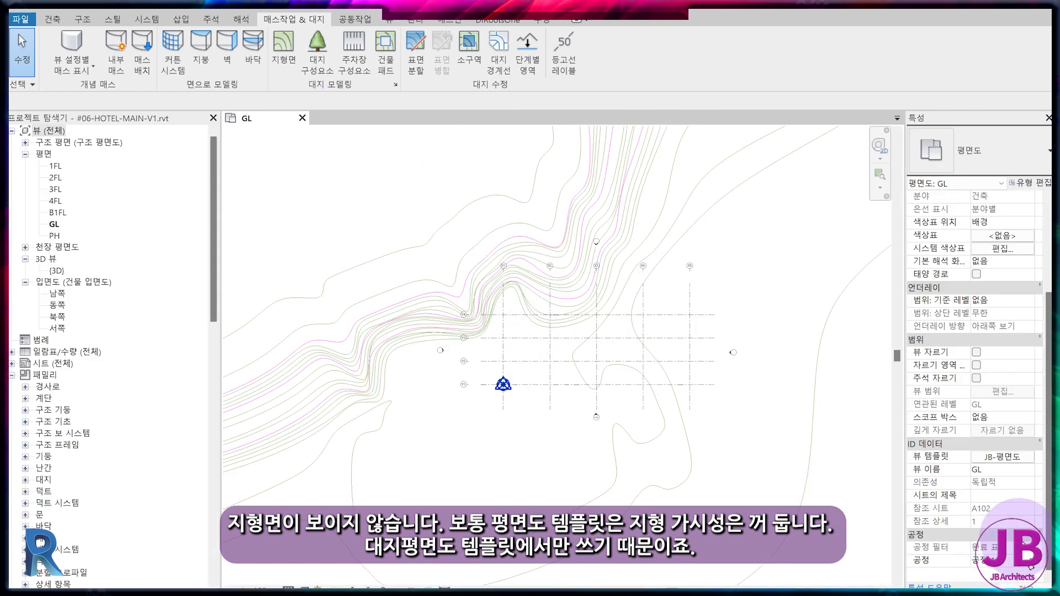
click(989, 457)
click(919, 276)
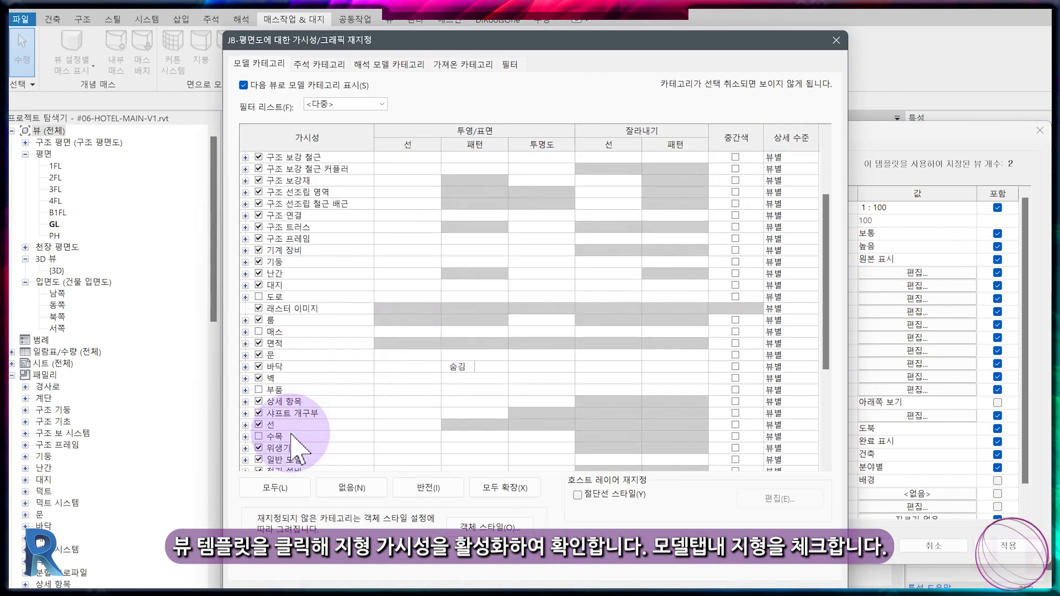
scroll(260, 453, down, 2)
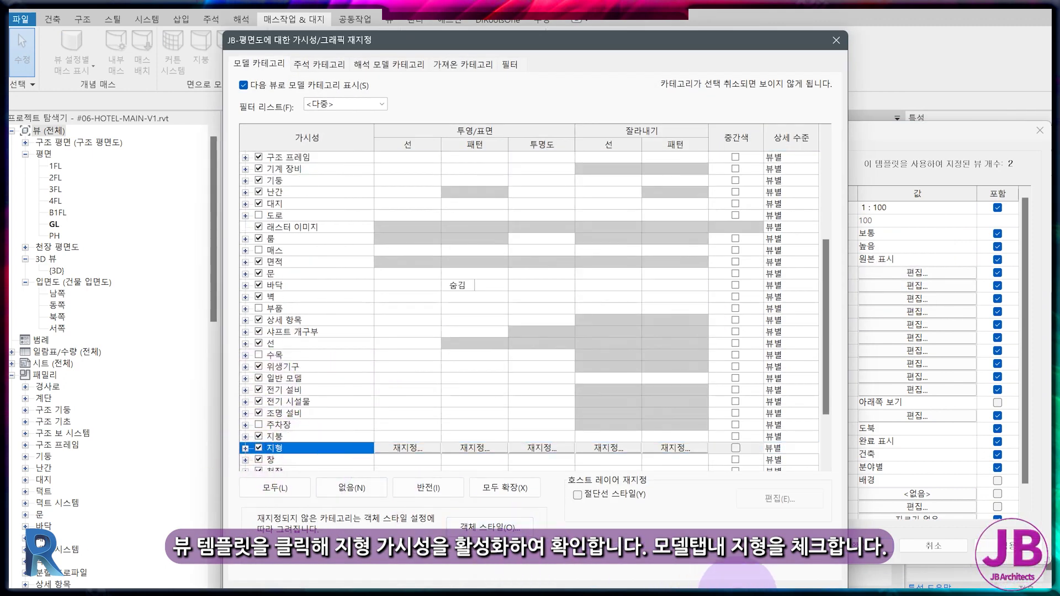
click(738, 595)
click(854, 551)
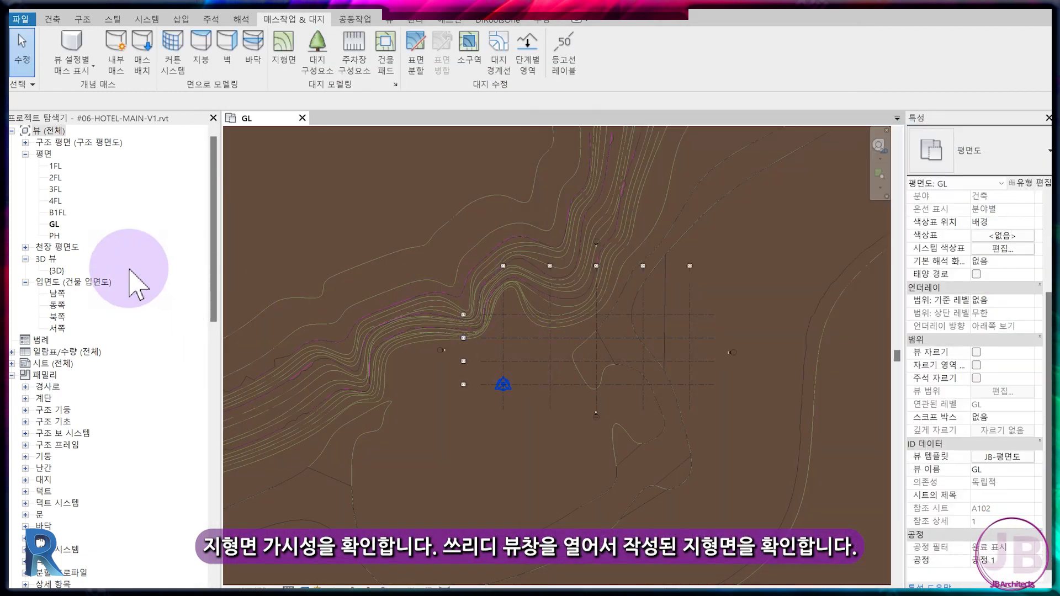
Open the {3D} view and examine the toposurface around the steep contours and the base point
double_click(58, 271)
shift+middle_drag(467, 397, 417, 313)
scroll(521, 374, up, 2)
scroll(549, 315, up, 2)
scroll(417, 314, up, 2)
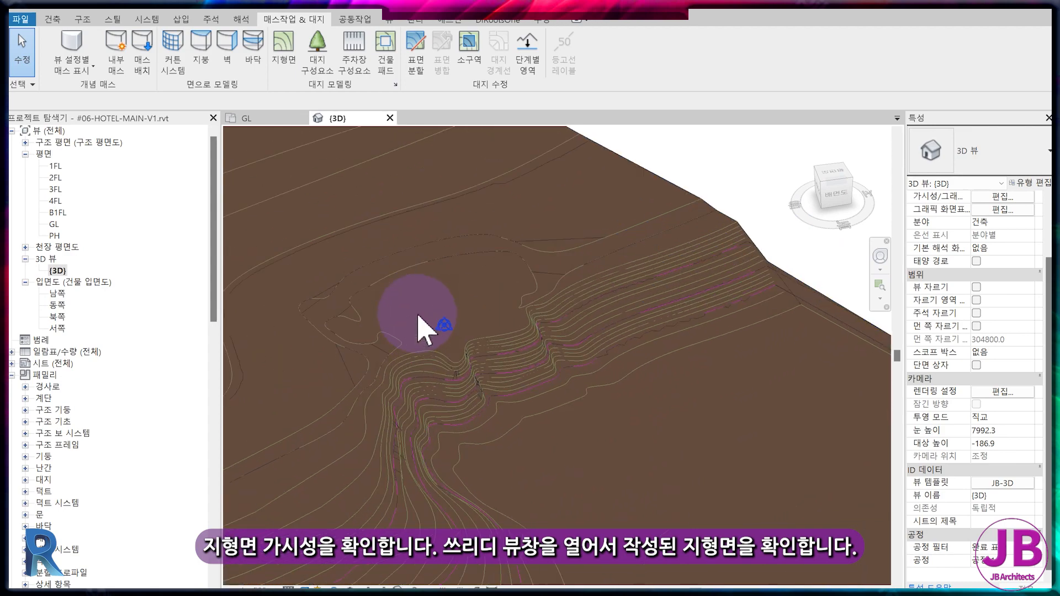
Tile the GL plan and {3D} views side by side, fit both to their windows, and frame the grid area in GL
click(258, 122)
click(352, 122)
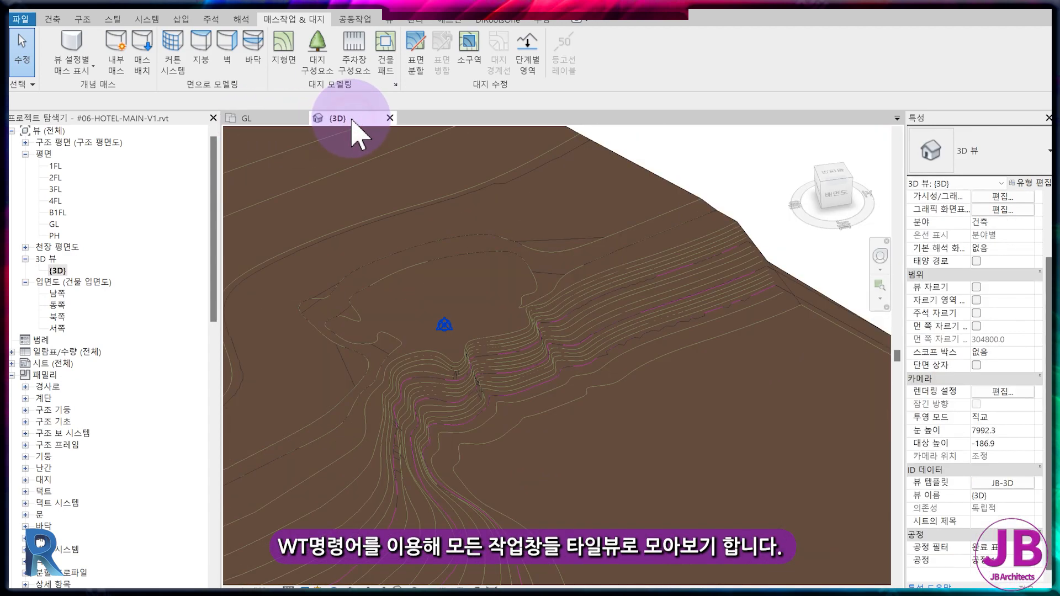
click(282, 121)
key(w)
key(t)
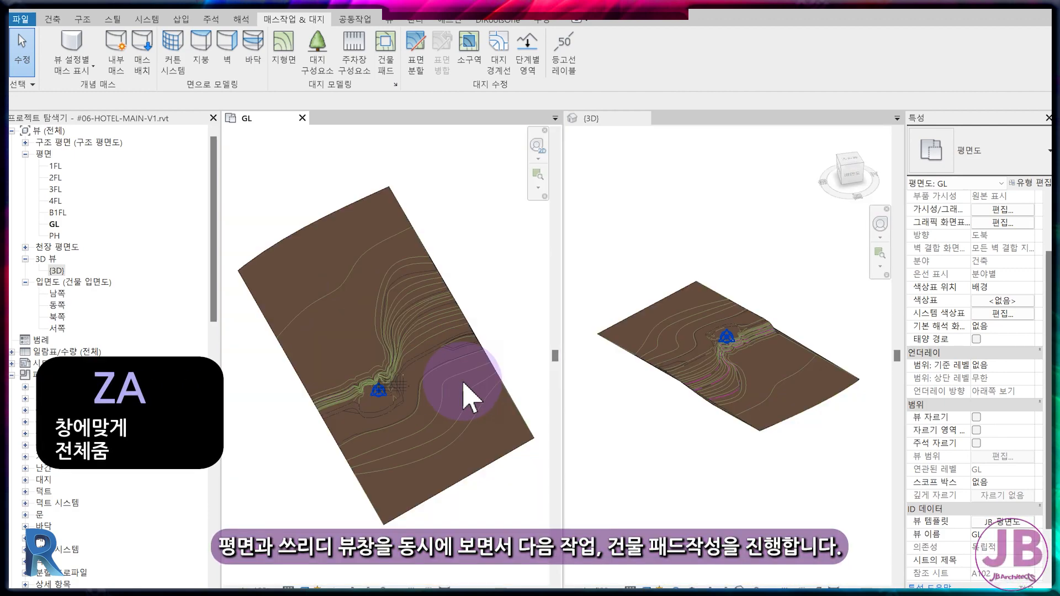
scroll(388, 402, up, 5)
middle_drag(419, 417, 449, 428)
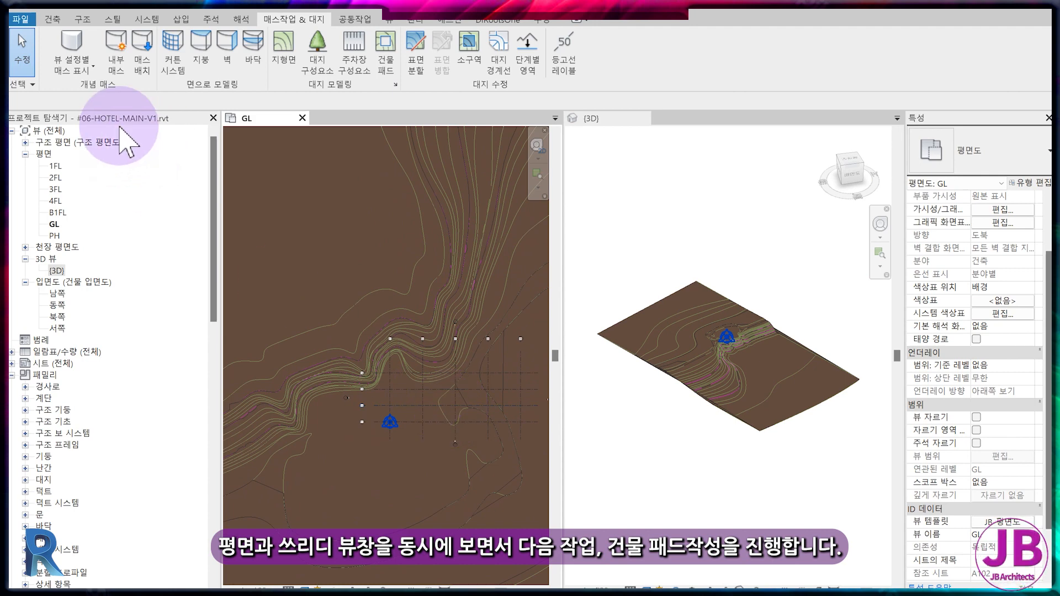
Link b1.dwg with import units 밀리미터, origin-to-internal-origin positioning and placement at level B1FL
click(181, 19)
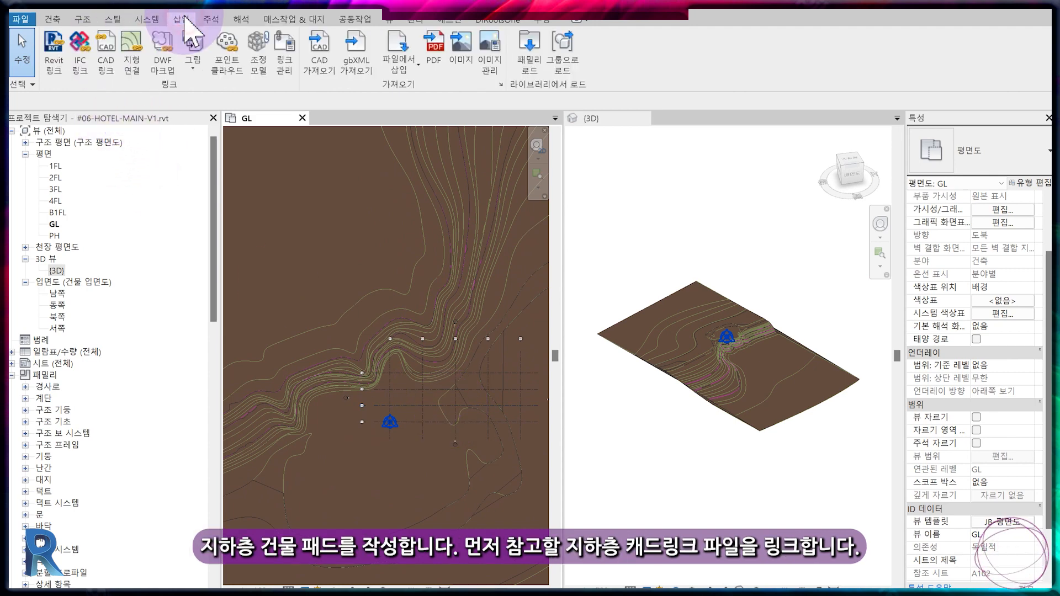
click(112, 61)
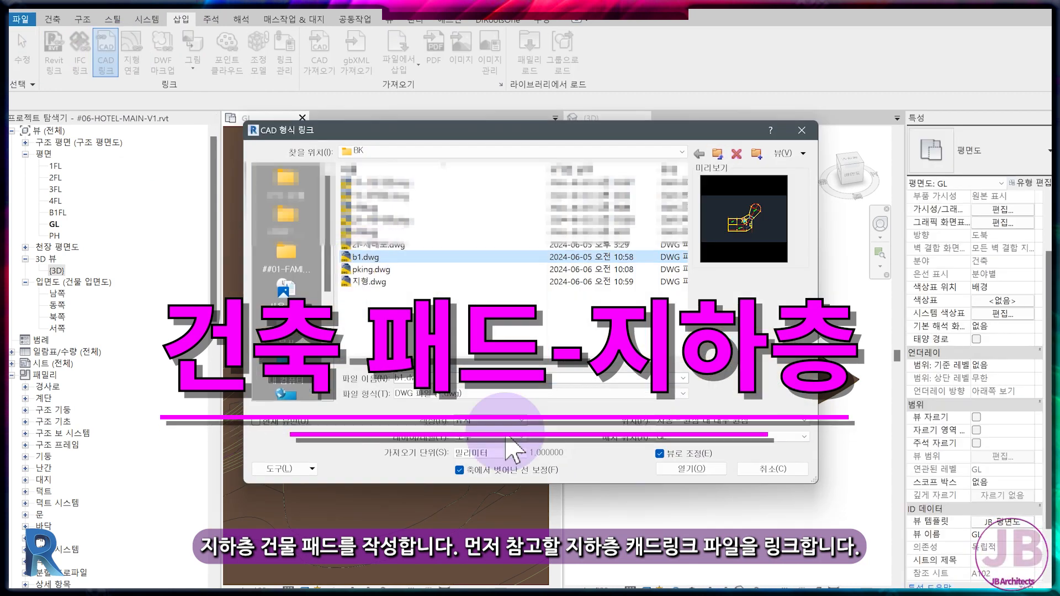
click(681, 437)
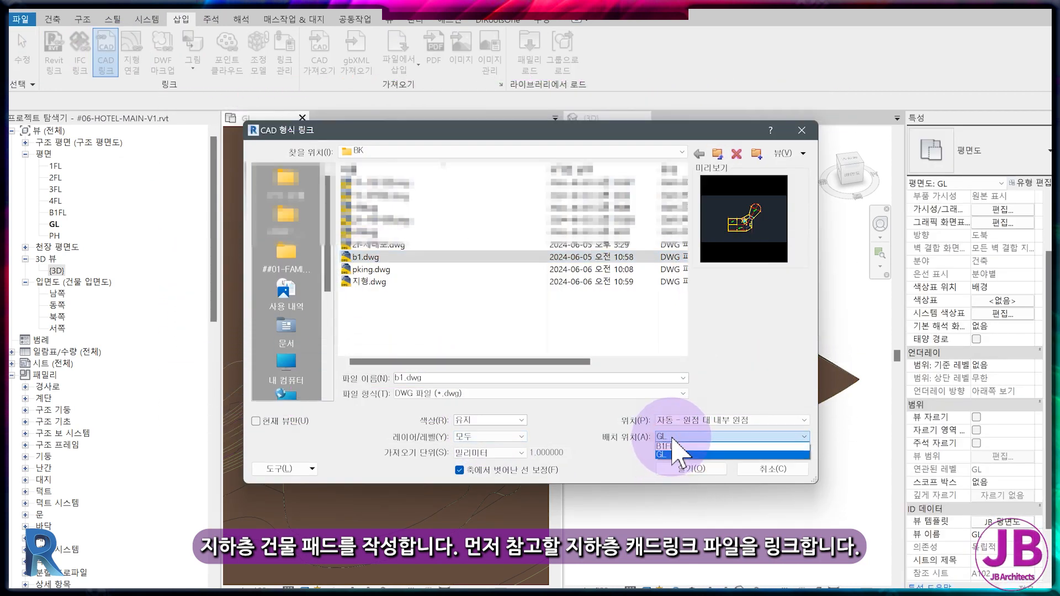
click(668, 446)
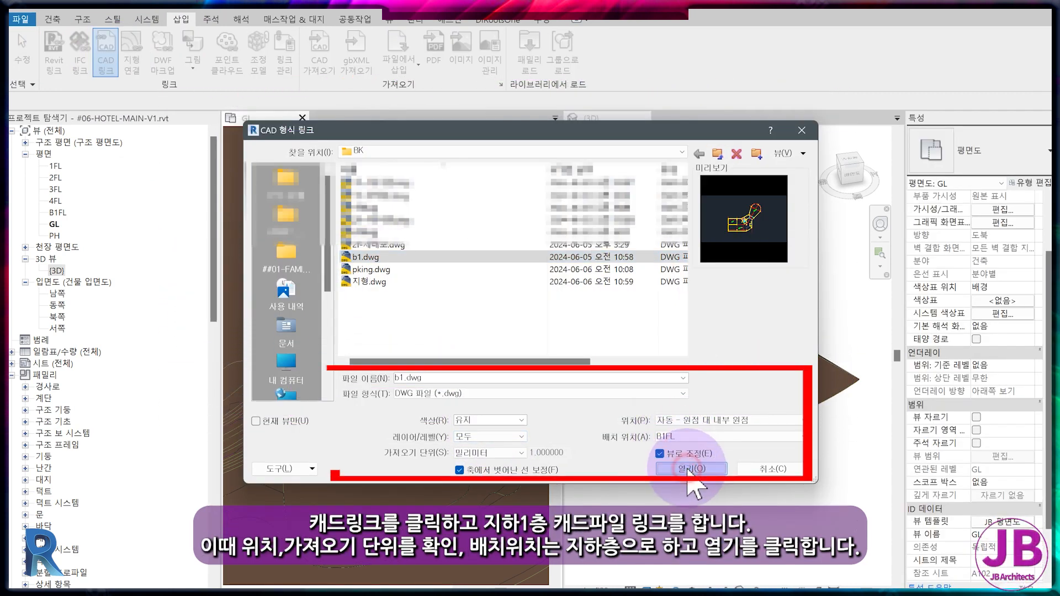
click(690, 469)
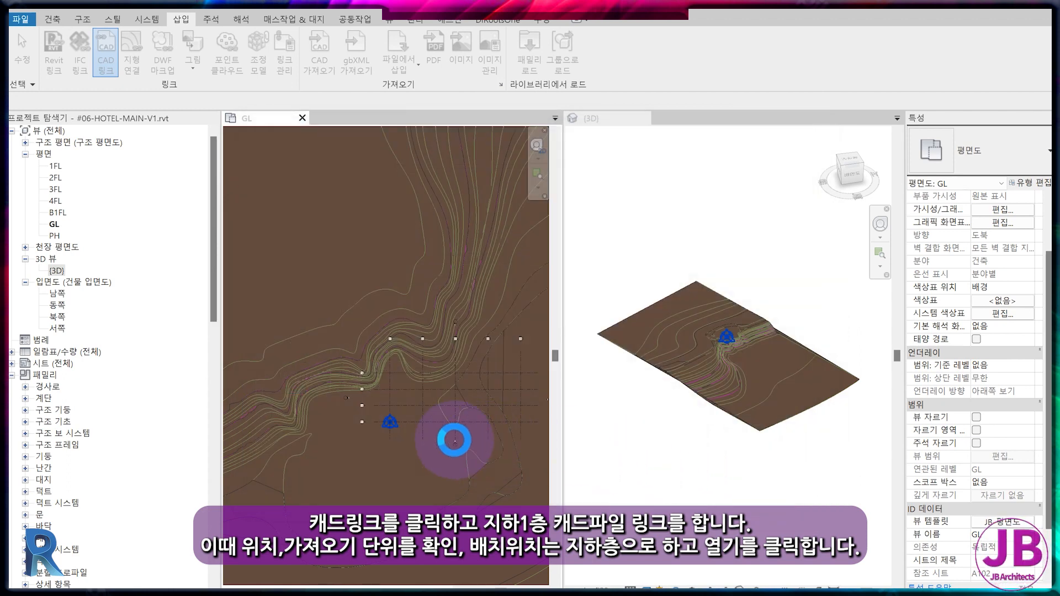
Open the B1FL floor plan and choose JB-평면도 as its view template
double_click(58, 213)
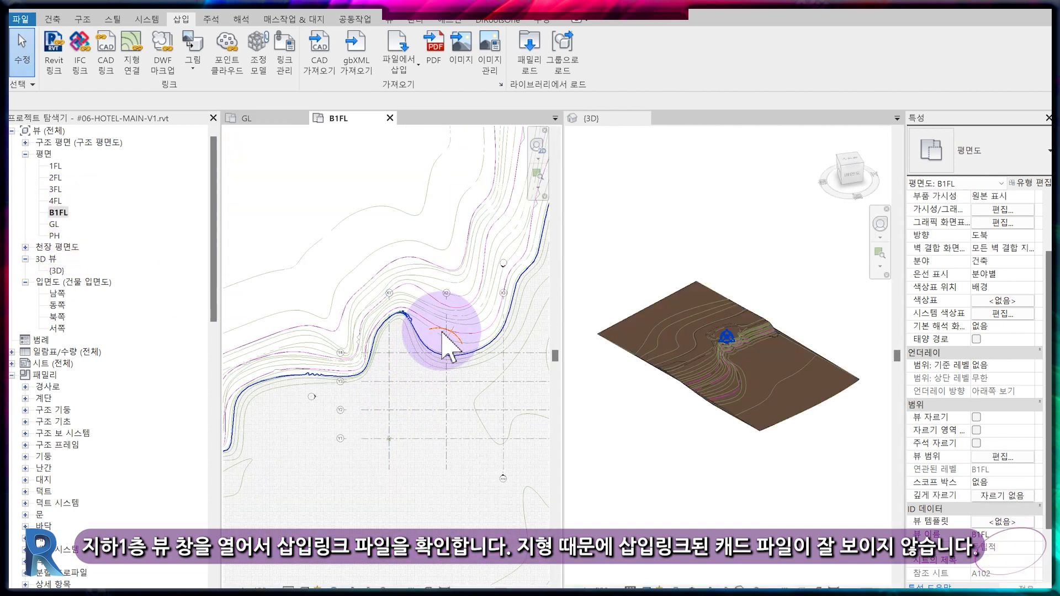
scroll(442, 332, up, 2)
click(1001, 522)
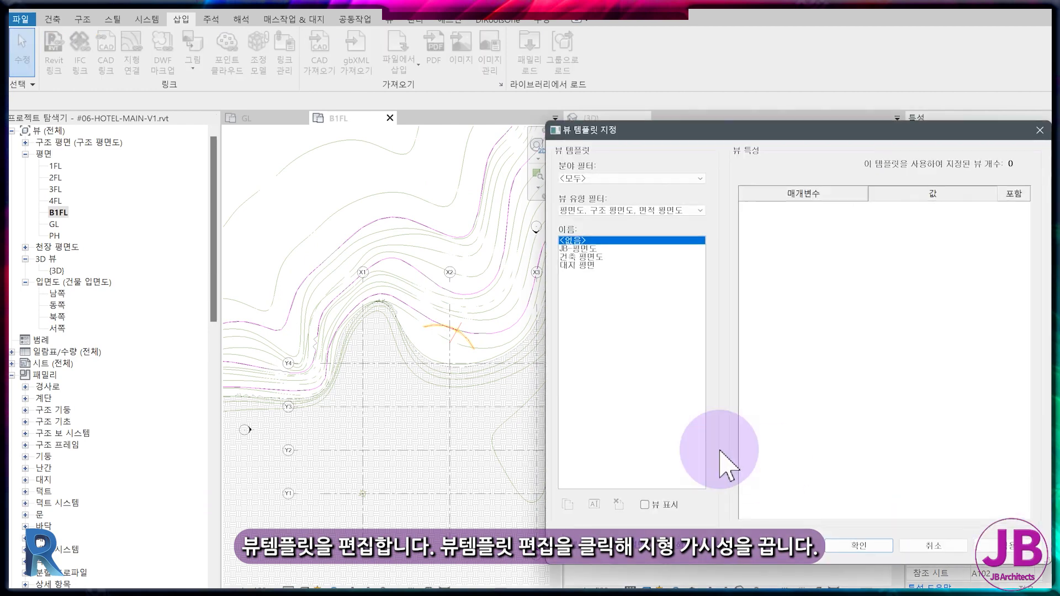
click(577, 248)
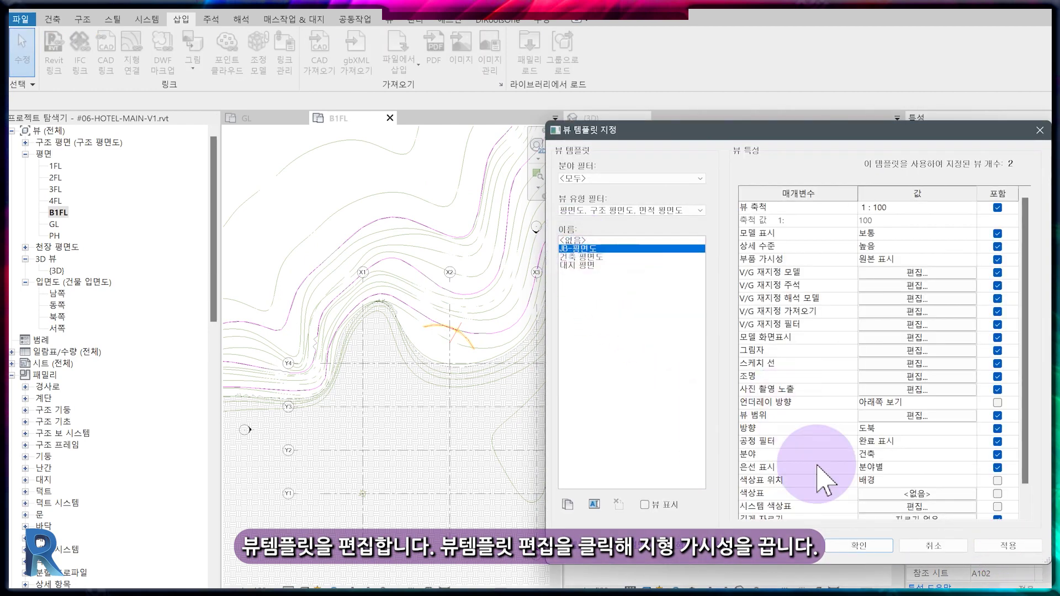
In the template's model visibility overrides, turn off 지형 and apply the template to the B1FL plan
click(918, 273)
scroll(403, 374, down, 5)
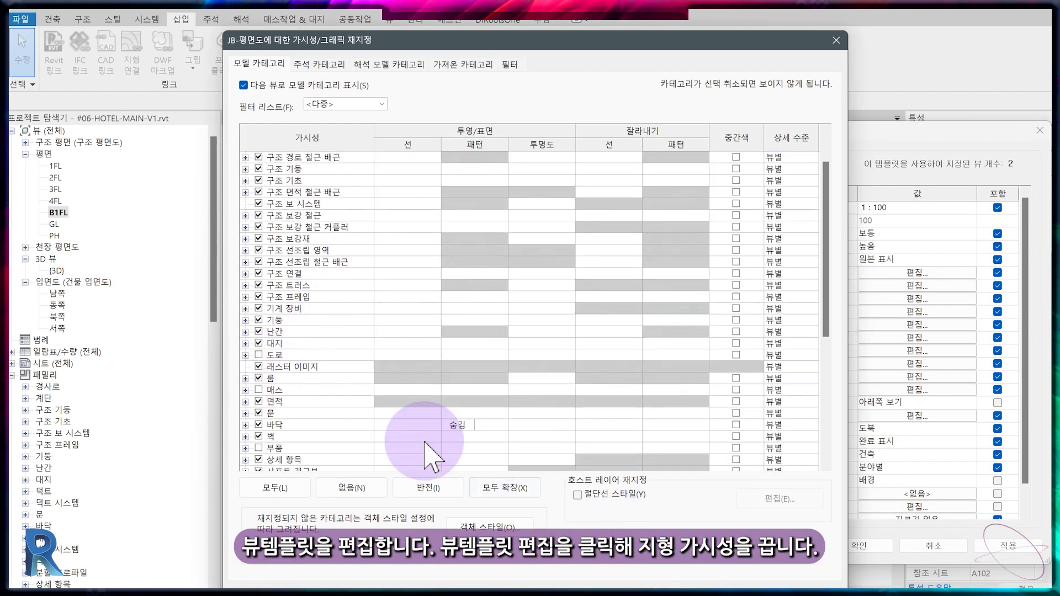
scroll(387, 424, down, 2)
click(259, 367)
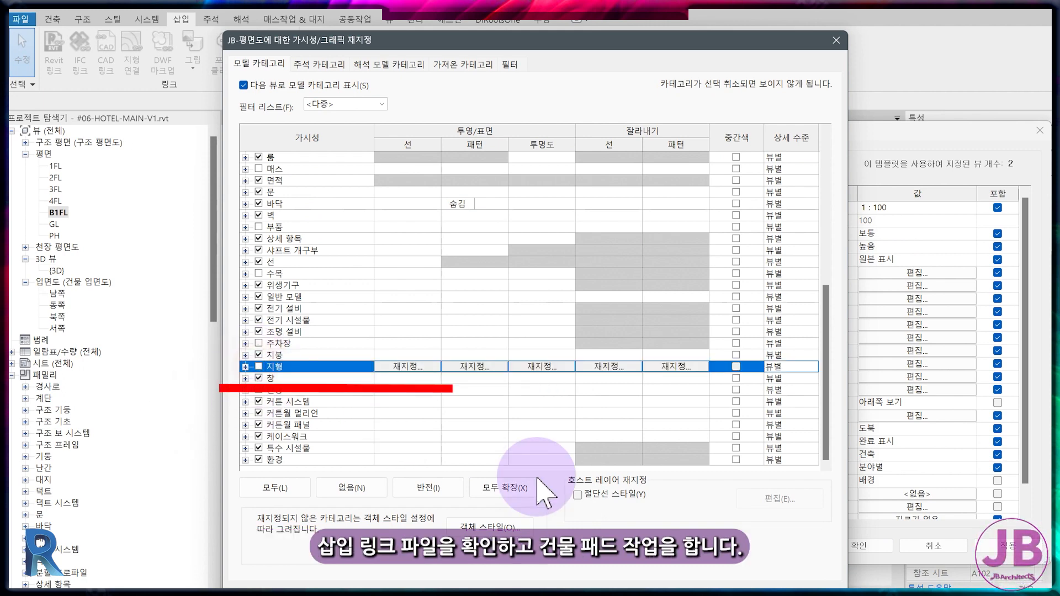
click(615, 592)
click(853, 549)
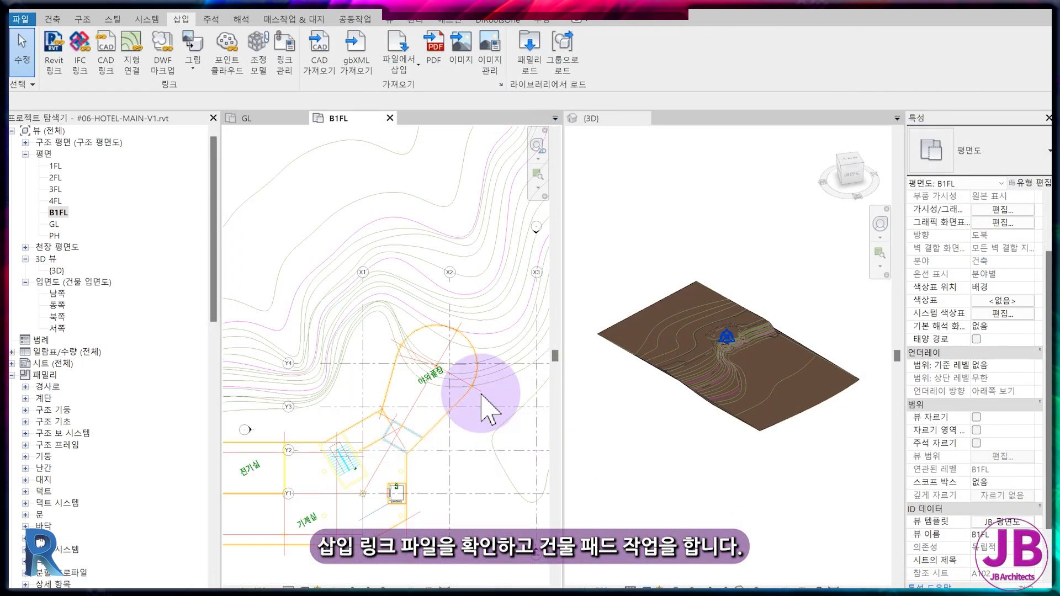
Start a building pad on B1FL and pick the slanted southeast wall and the east wall beside the elevator as boundary lines
click(434, 339)
middle_drag(414, 414, 440, 366)
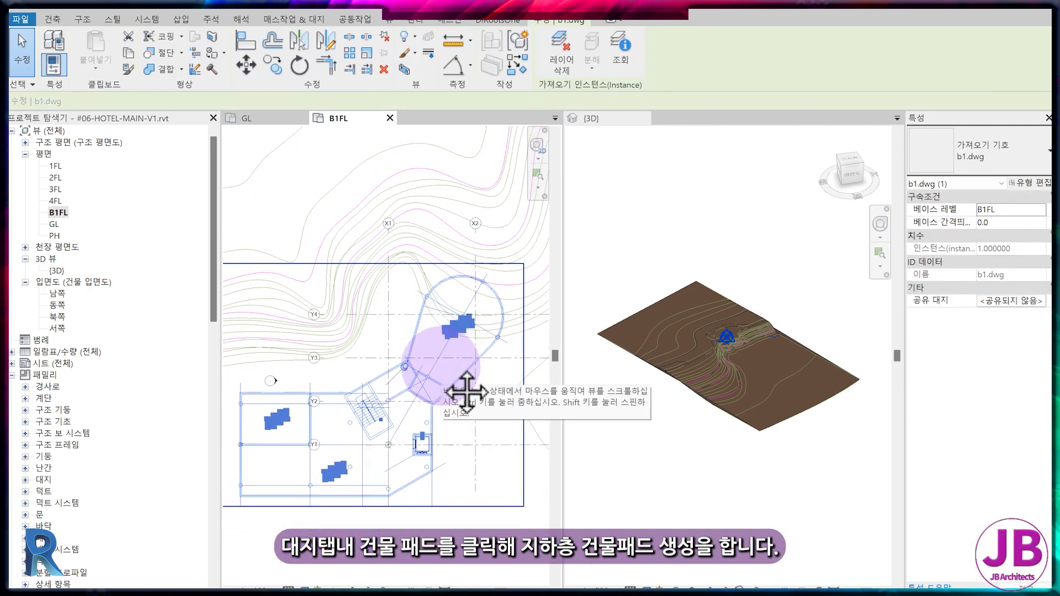
key(Escape)
click(292, 21)
click(383, 61)
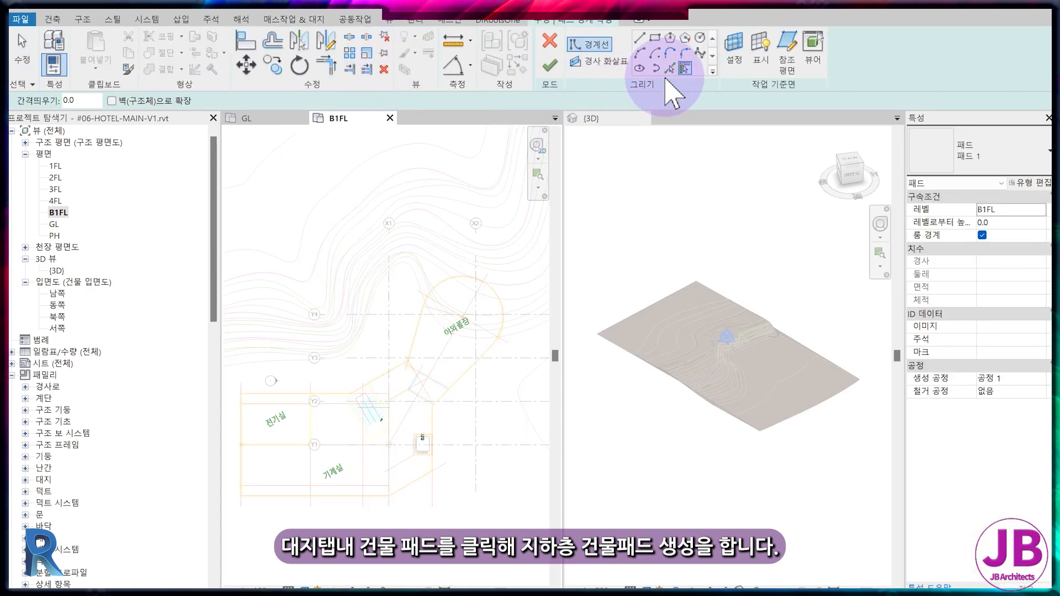
scroll(429, 476, up, 4)
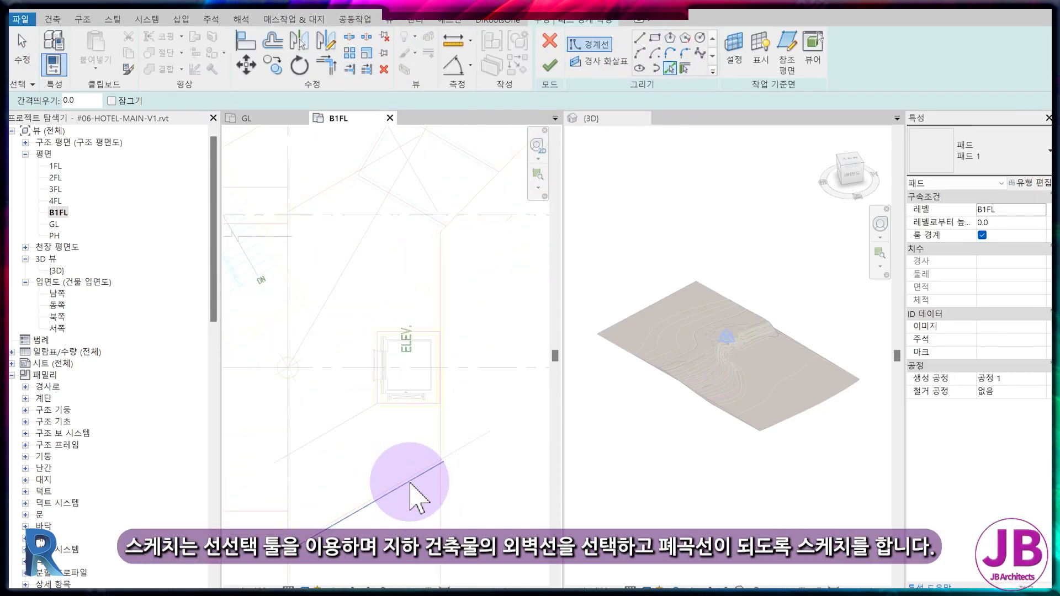
click(411, 480)
click(445, 432)
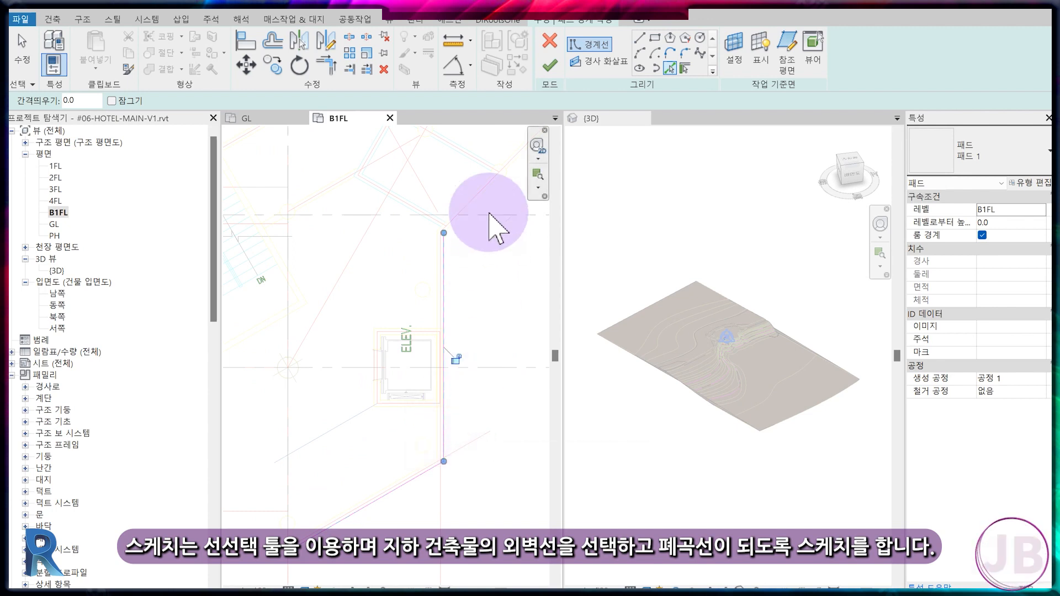
Pick the outer wall lines and the rounded end around the 야외풀장 area as pad boundary lines
click(486, 199)
middle_drag(489, 261, 396, 340)
click(426, 255)
middle_drag(442, 219, 335, 353)
middle_drag(464, 140, 457, 370)
click(443, 199)
scroll(450, 293, down, 3)
scroll(439, 379, up, 3)
click(409, 370)
scroll(409, 367, down, 3)
click(270, 248)
middle_drag(293, 312, 500, 210)
Pick the slanted, north, west and south outer walls around 전기실 and 기계실 as the remaining pad boundary lines
click(465, 192)
scroll(361, 380, up, 2)
click(370, 384)
scroll(390, 411, down, 2)
scroll(334, 362, up, 2)
middle_drag(343, 434, 489, 322)
click(333, 362)
middle_drag(243, 430, 486, 317)
scroll(355, 347, down, 2)
middle_drag(416, 417, 307, 368)
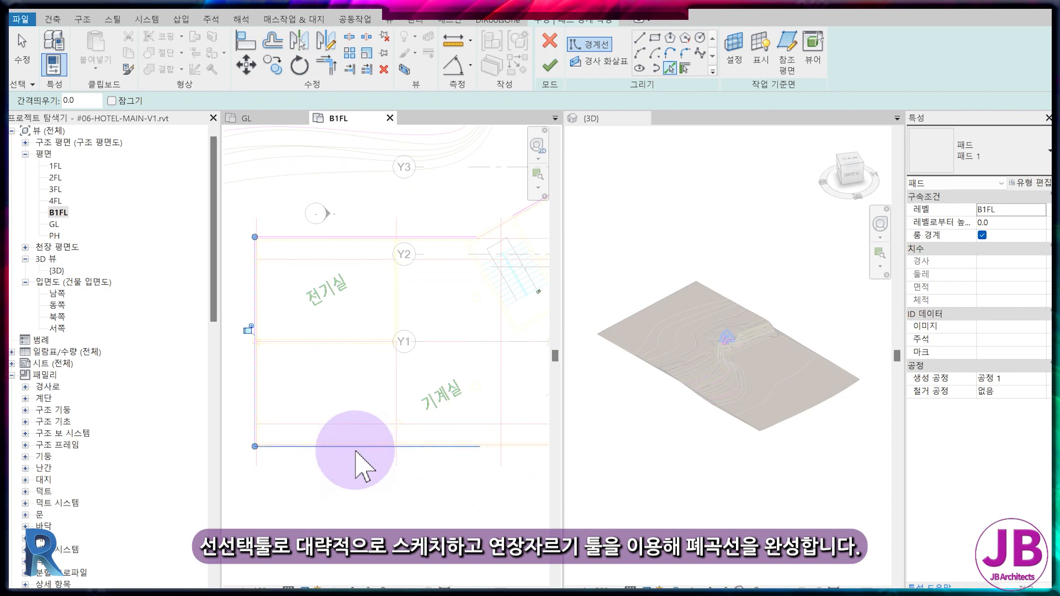
click(357, 446)
middle_drag(514, 461, 364, 397)
Trim/Extend the south wall line to the slanted southeast line, and that line to the east wall line
key(t)
key(r)
click(421, 379)
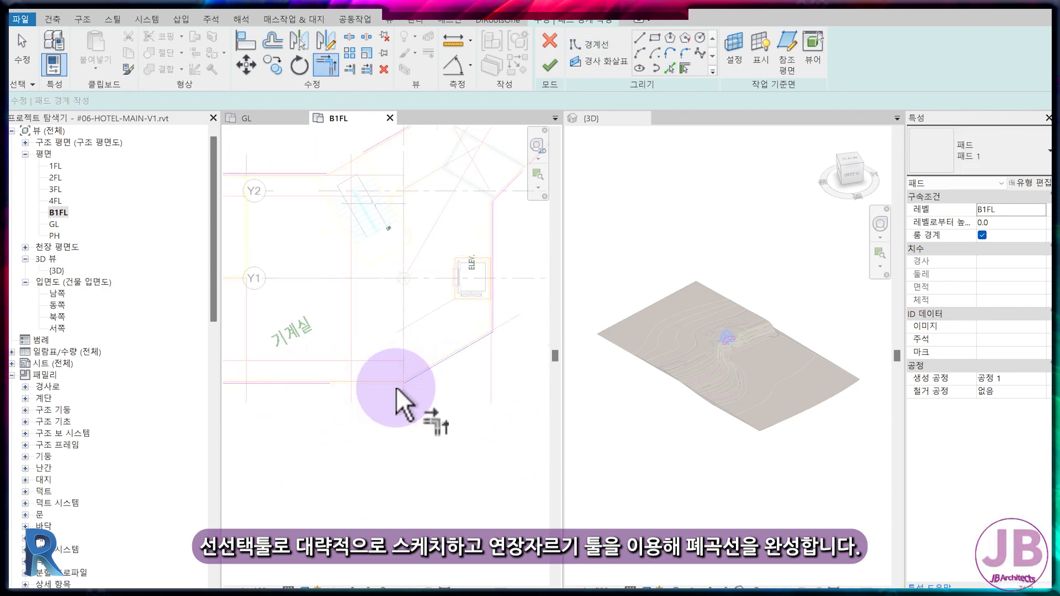
click(323, 382)
middle_drag(343, 381, 423, 286)
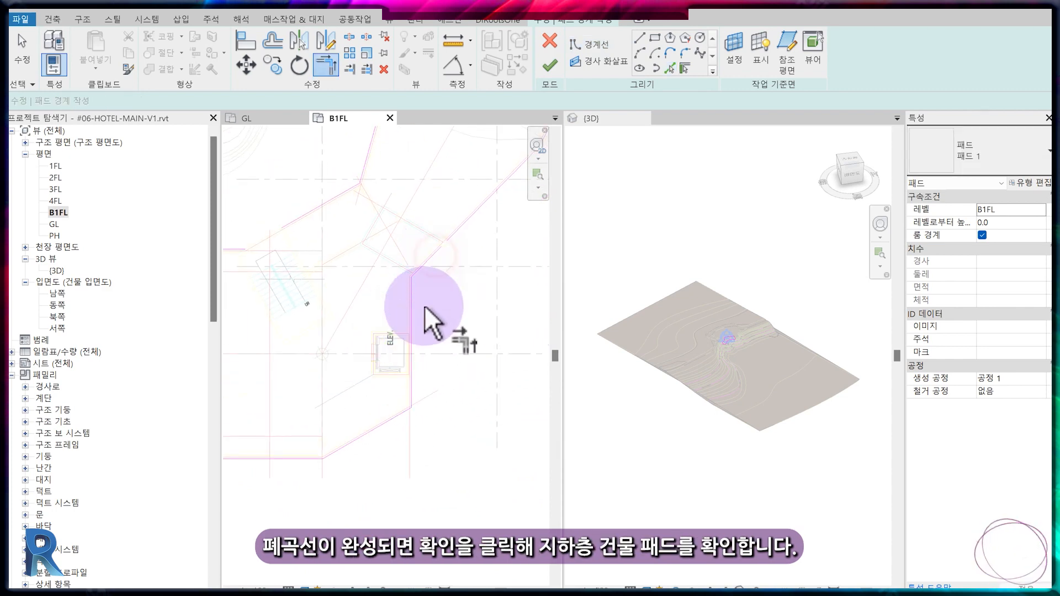
click(379, 425)
click(411, 379)
Join the slanted northwest line to the north wall line with Trim/Extend and finish the closed pad sketch
middle_drag(470, 216, 348, 411)
middle_drag(353, 317, 421, 303)
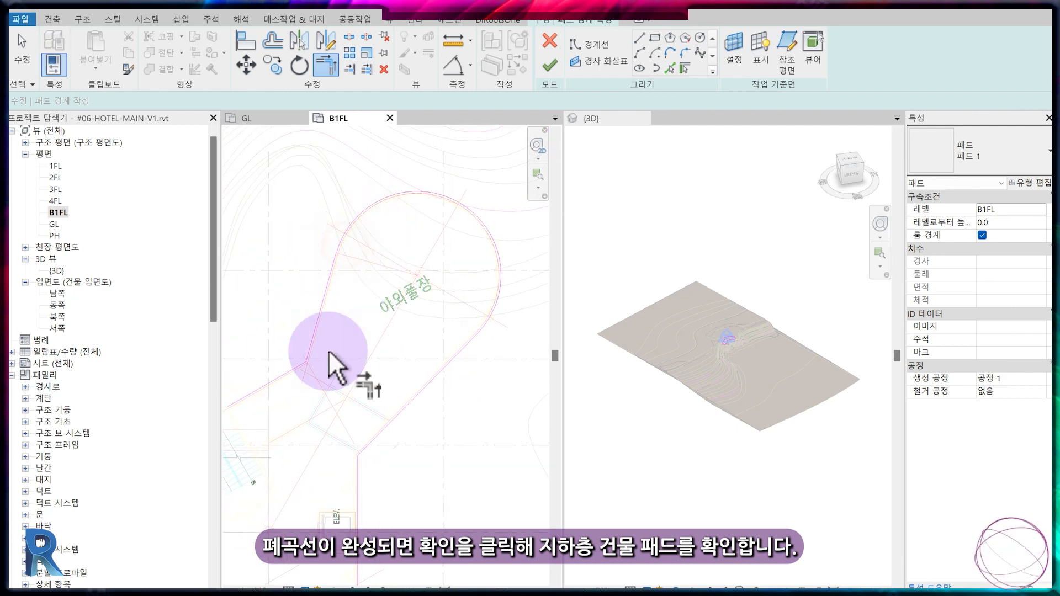
middle_drag(329, 350, 409, 283)
click(366, 324)
middle_drag(335, 375, 465, 315)
click(456, 289)
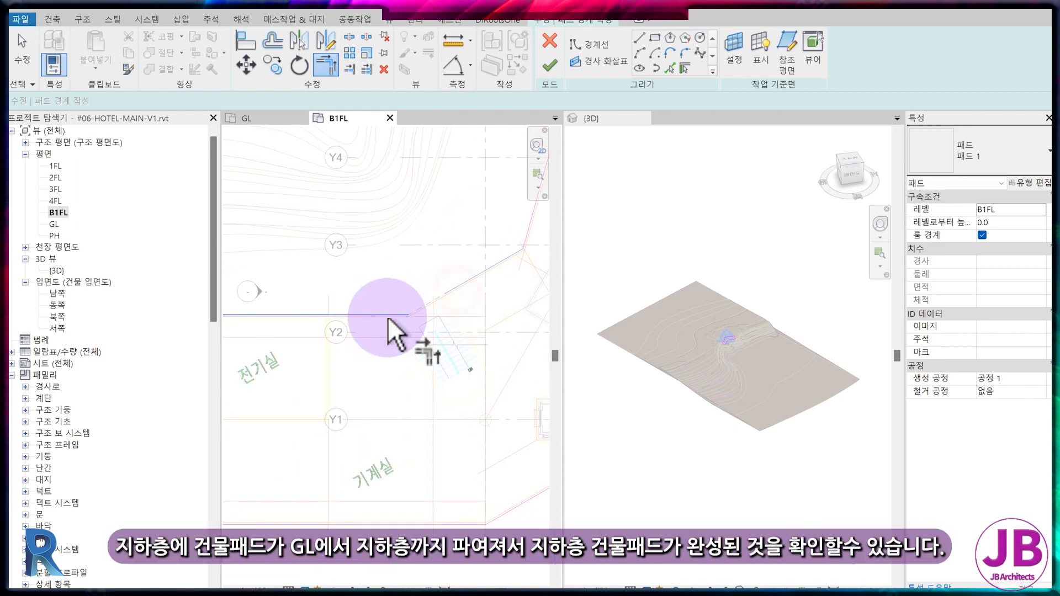
click(395, 313)
scroll(396, 334, down, 2)
middle_drag(378, 383, 358, 445)
click(556, 72)
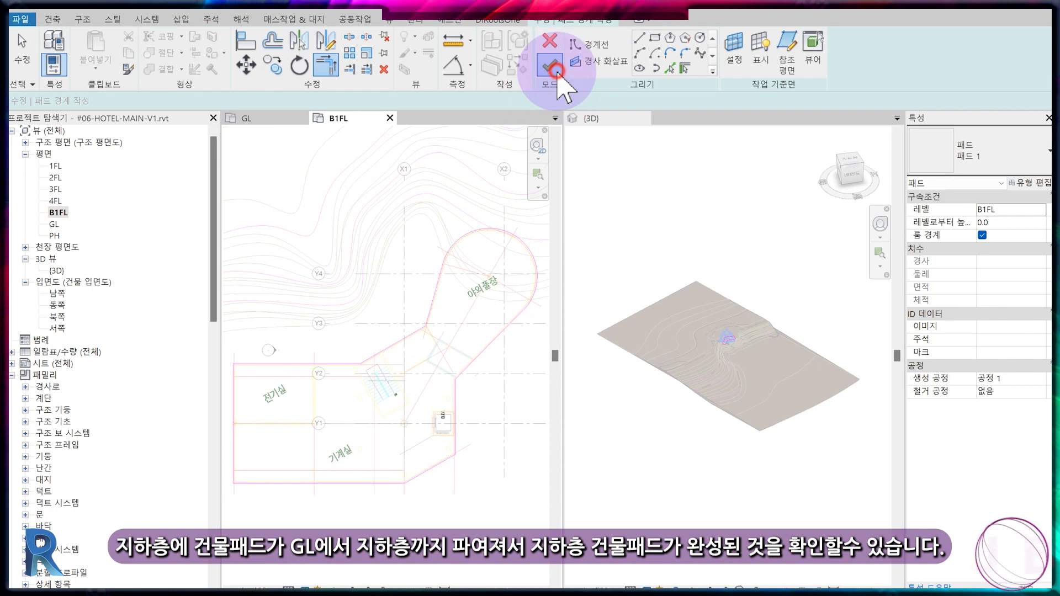
Examine the basement pad's rounded end in the 3D view and select the pad
click(514, 389)
scroll(710, 367, up, 5)
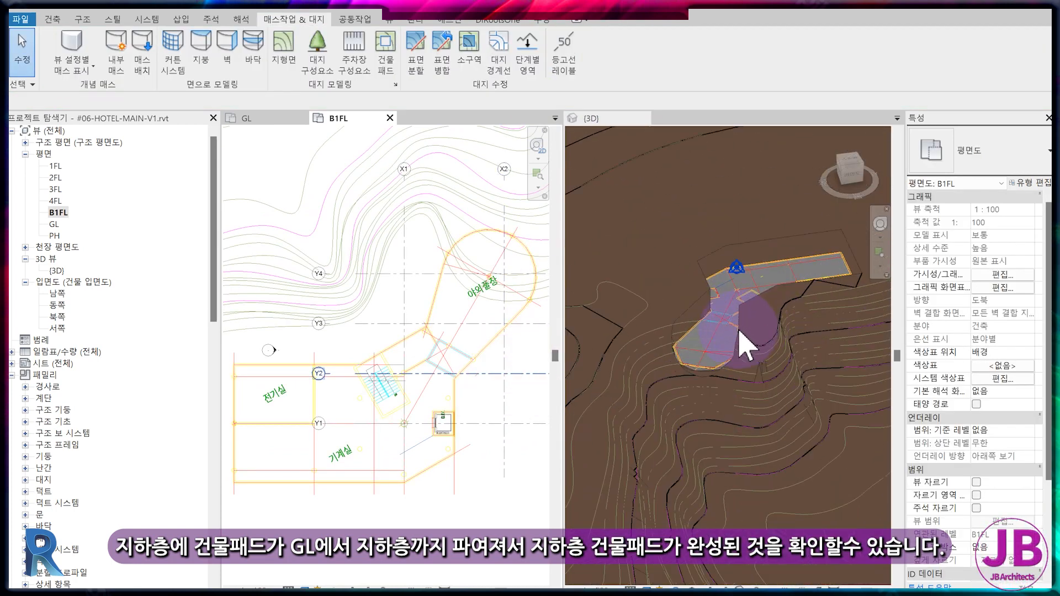
scroll(743, 343, up, 3)
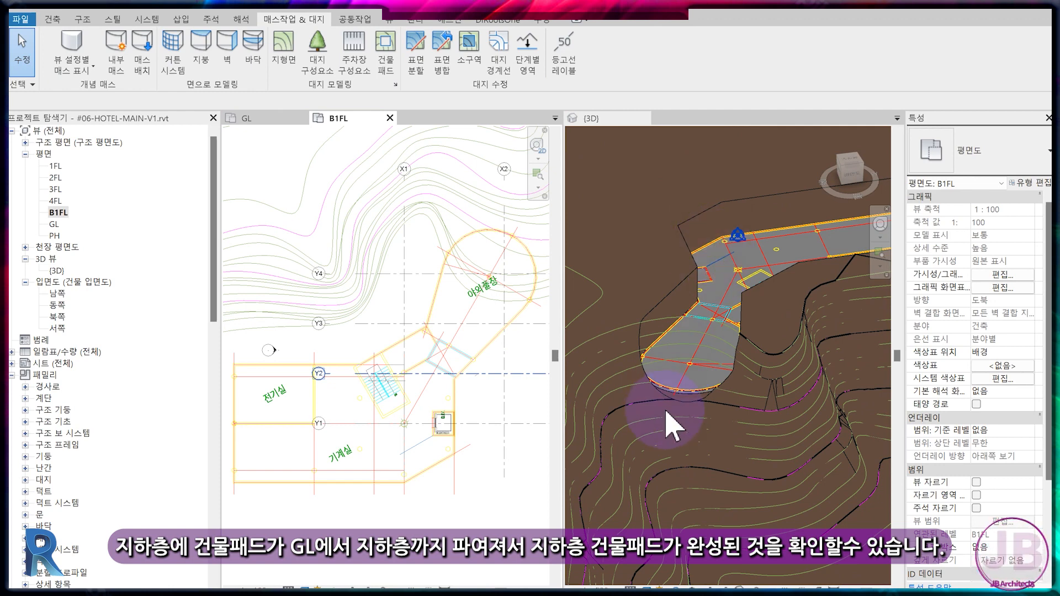
scroll(711, 357, up, 5)
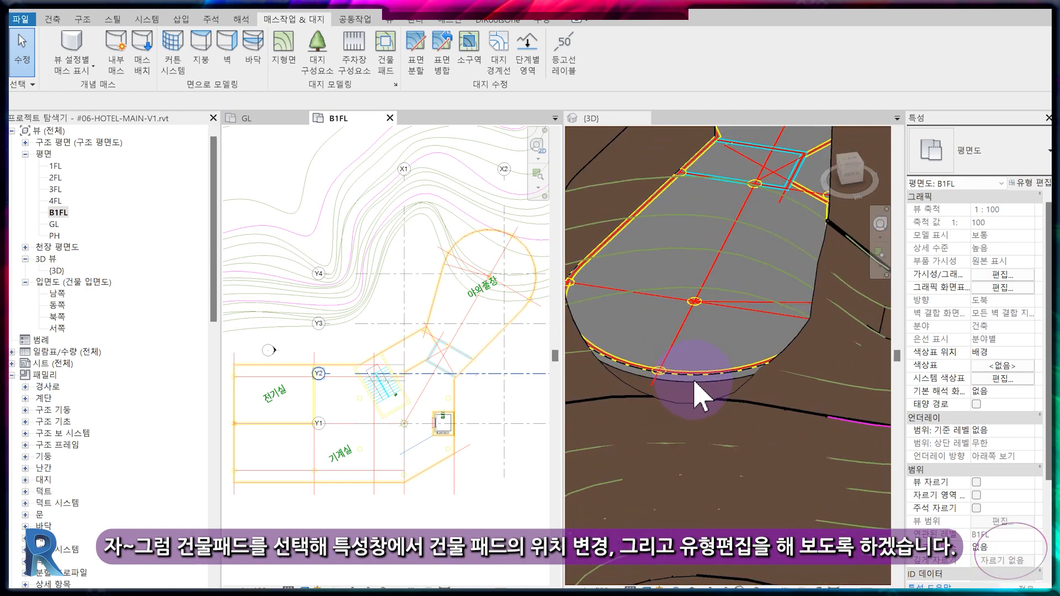
scroll(697, 387, up, 3)
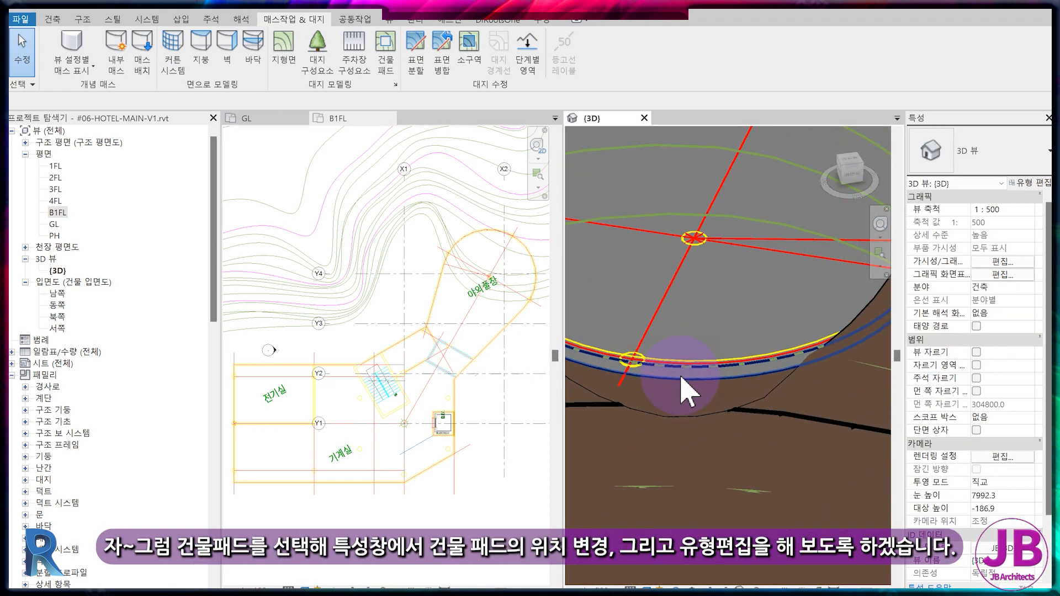
click(680, 375)
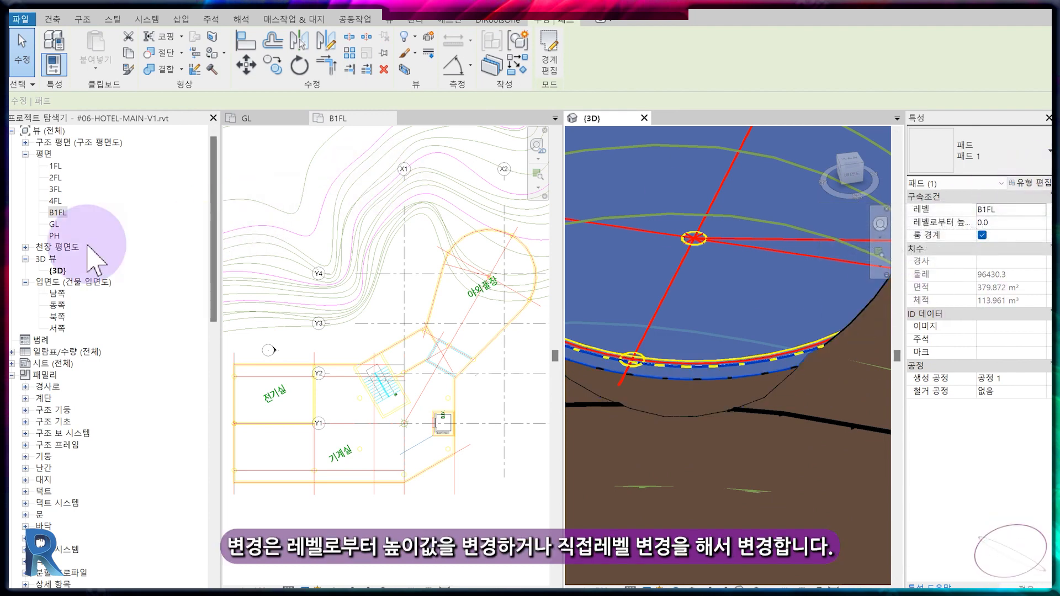
Open the 남쪽 elevation and set the B1FL level's elevation to -4500
double_click(59, 293)
scroll(718, 375, up, 5)
scroll(671, 420, up, 6)
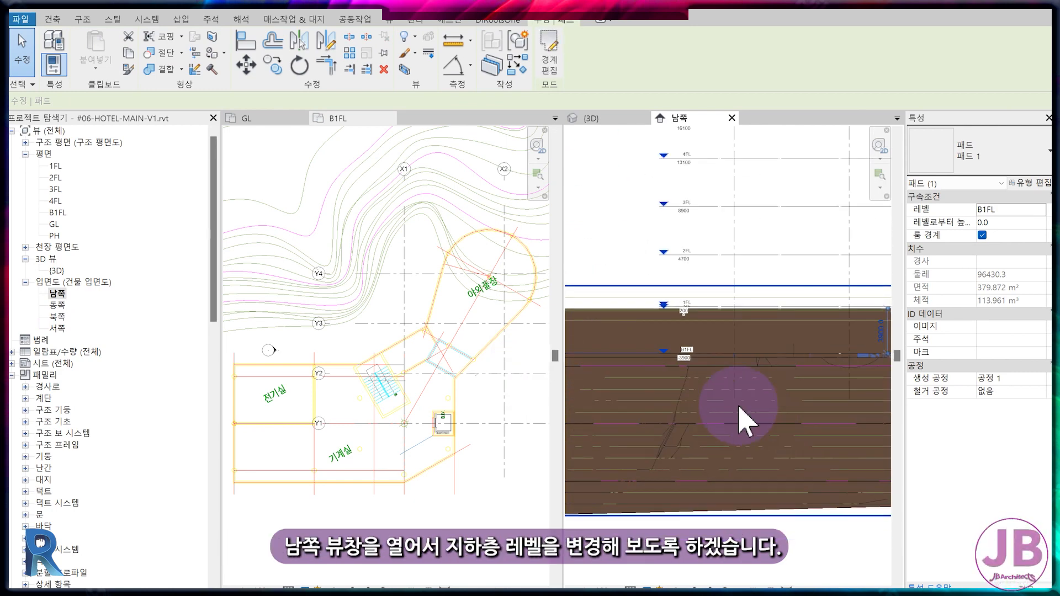
middle_drag(672, 289, 645, 336)
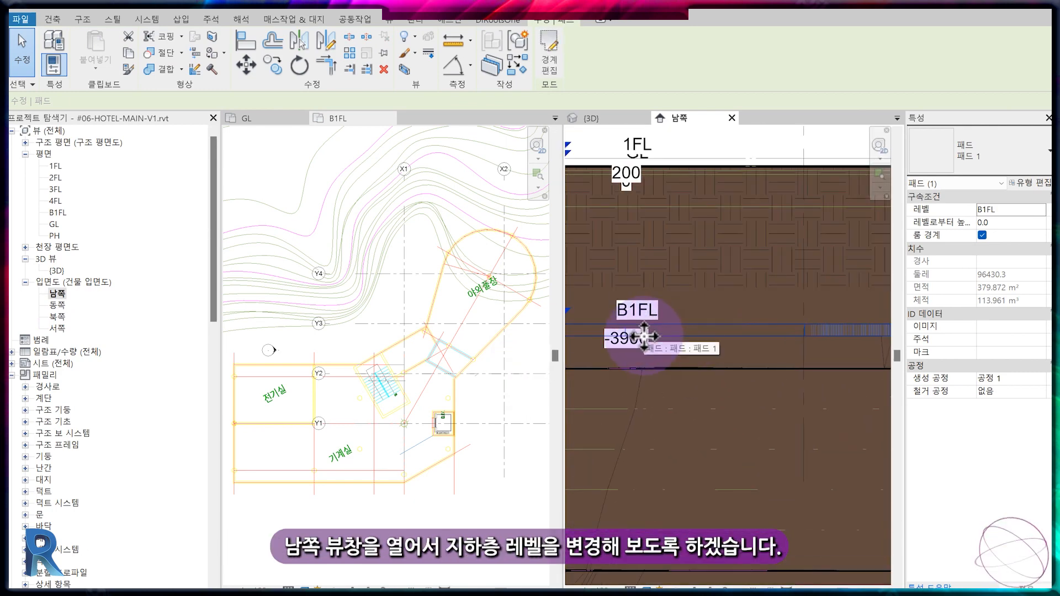
middle_drag(770, 343, 783, 329)
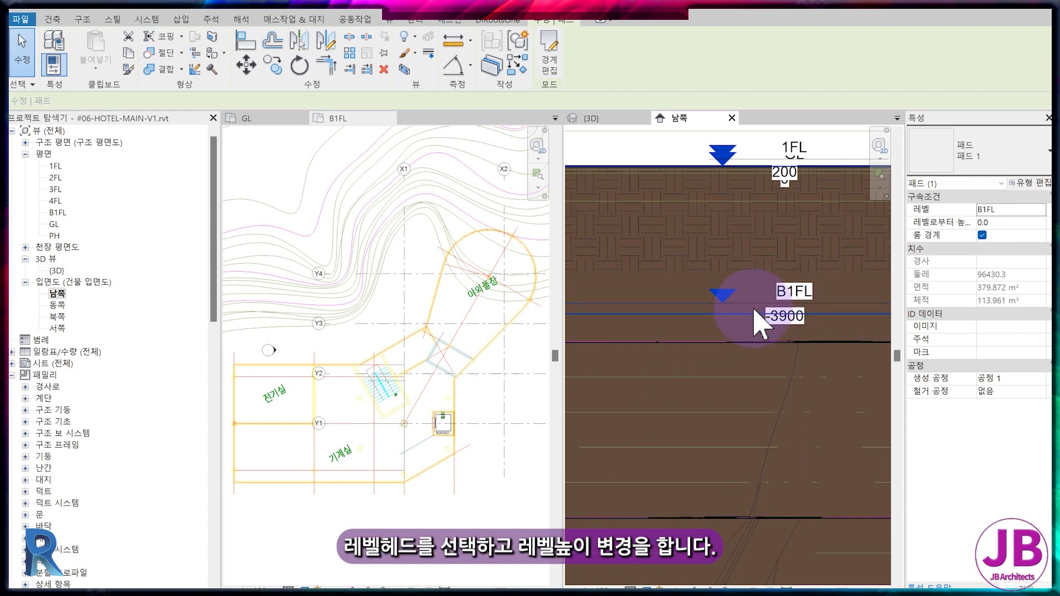
click(758, 320)
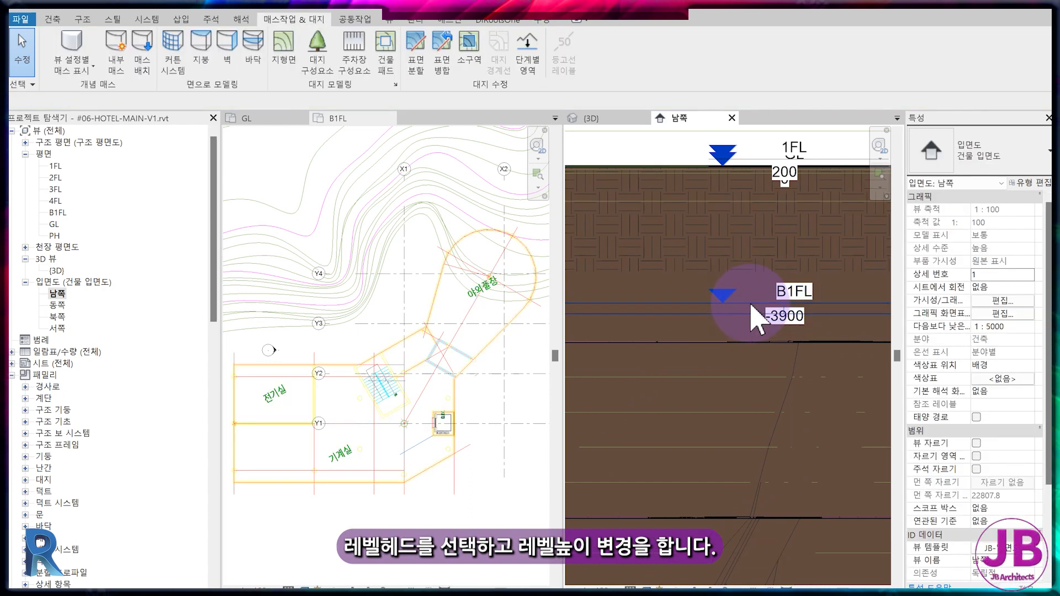
click(829, 303)
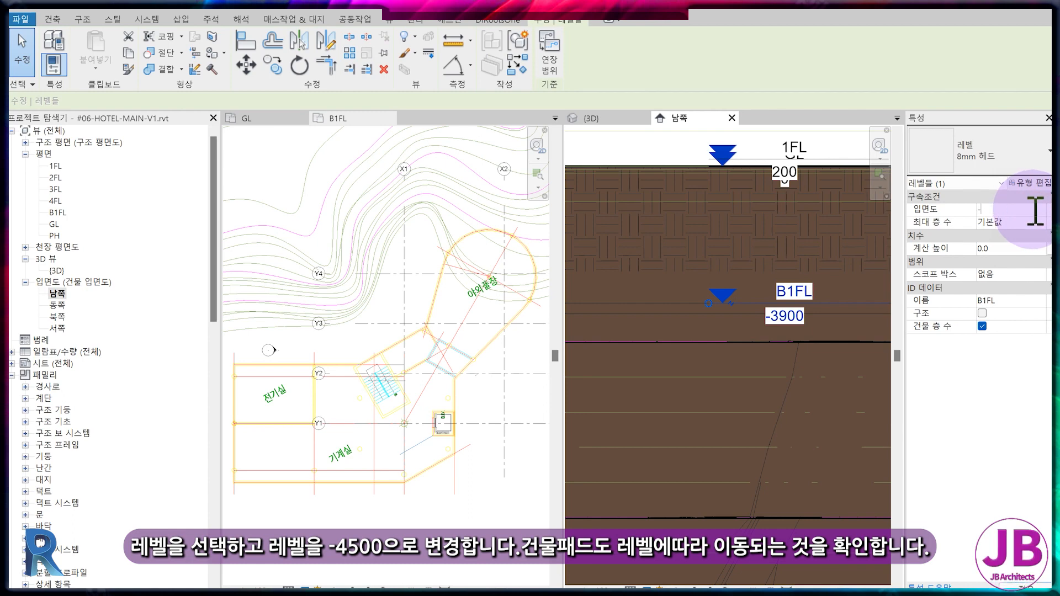
key(Return)
key(Escape)
Select the basement pad in the 남쪽 elevation and duplicate its type as 버림콘크리트
scroll(795, 384, down, 3)
middle_drag(794, 388, 607, 410)
scroll(706, 373, up, 3)
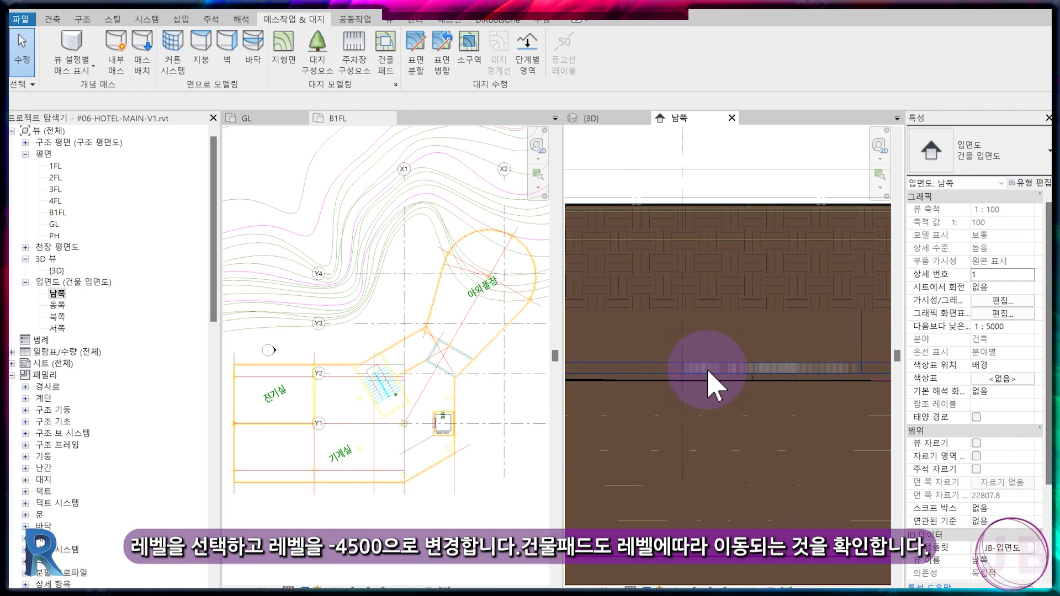
click(709, 373)
click(1029, 182)
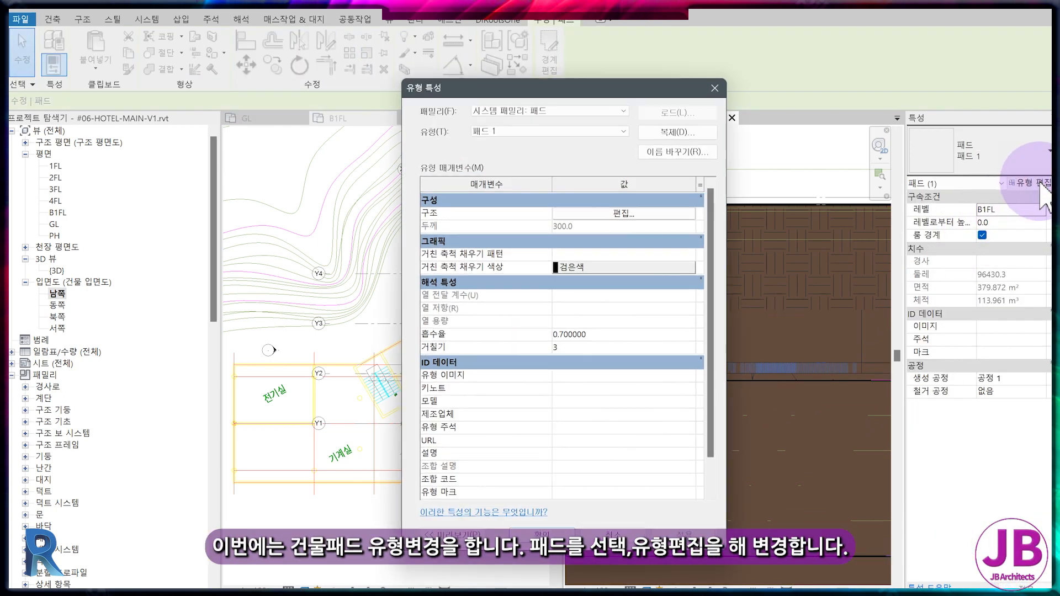
click(656, 138)
text(버림콘크리트)
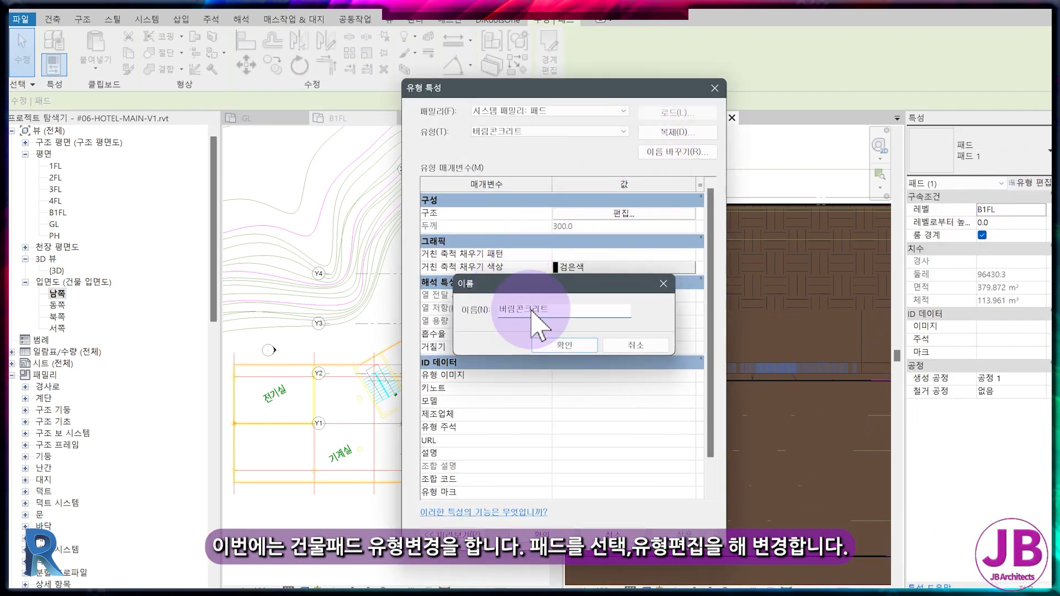
key(Return)
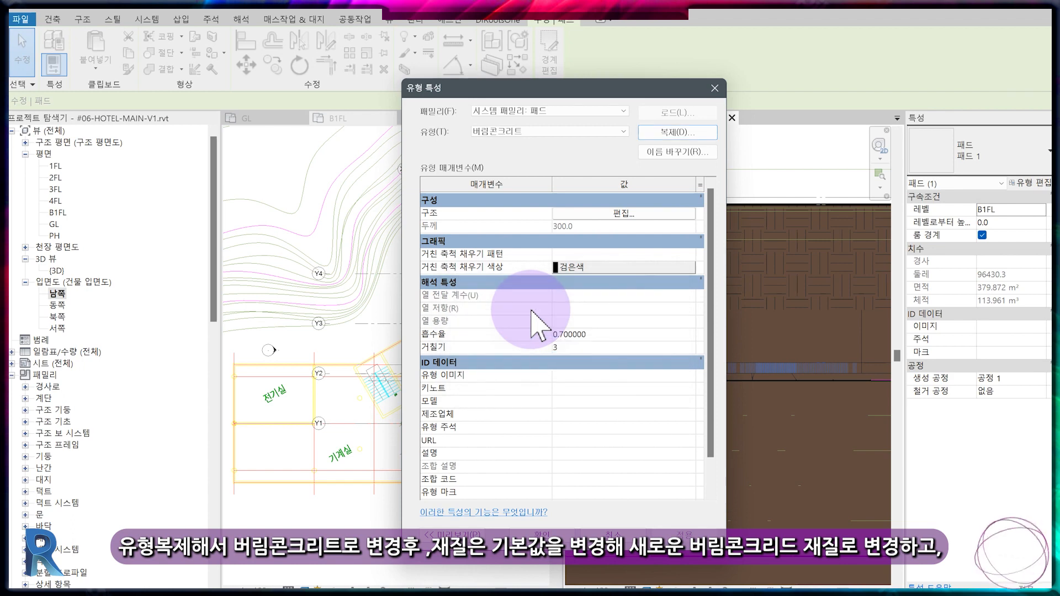
For the pad type's structure layer, duplicate the 기본값 material and name the copy JB-버림콘크리트
click(668, 215)
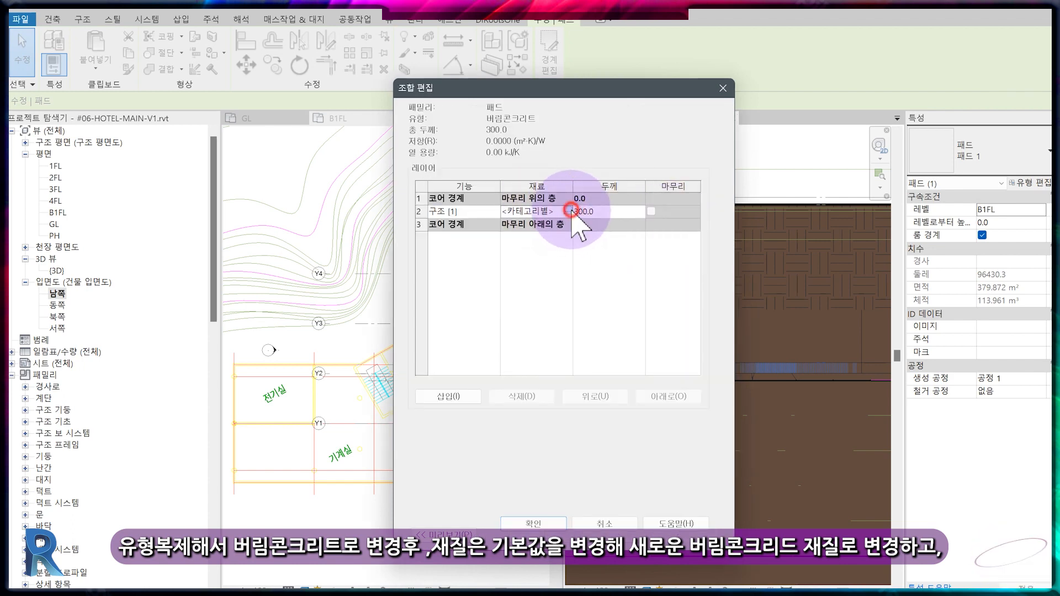
click(569, 211)
scroll(184, 177, down, 15)
scroll(176, 183, up, 10)
click(164, 161)
right_click(164, 161)
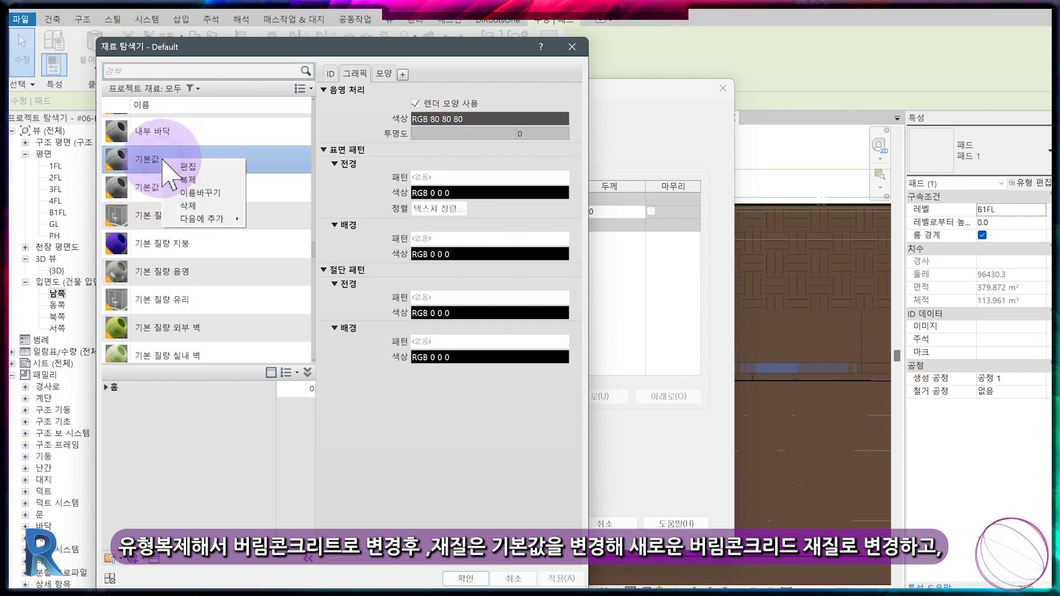
click(186, 178)
text(JB-버림콘크)
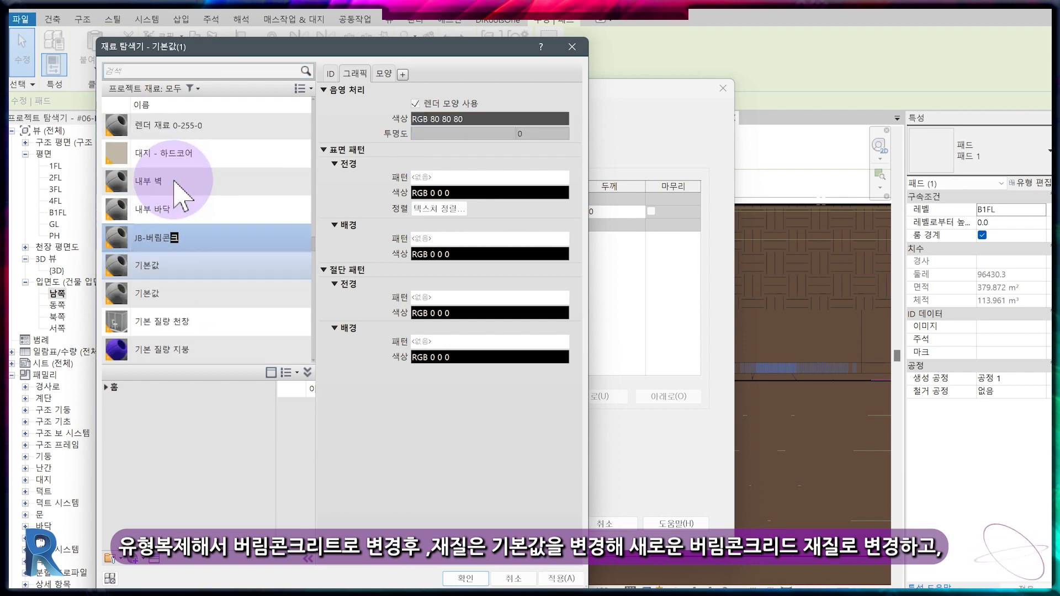
key(Return)
Name the material's appearance asset JB-버림콘크리트, set its colour to RGB 216 216 216, and accept the material
click(387, 74)
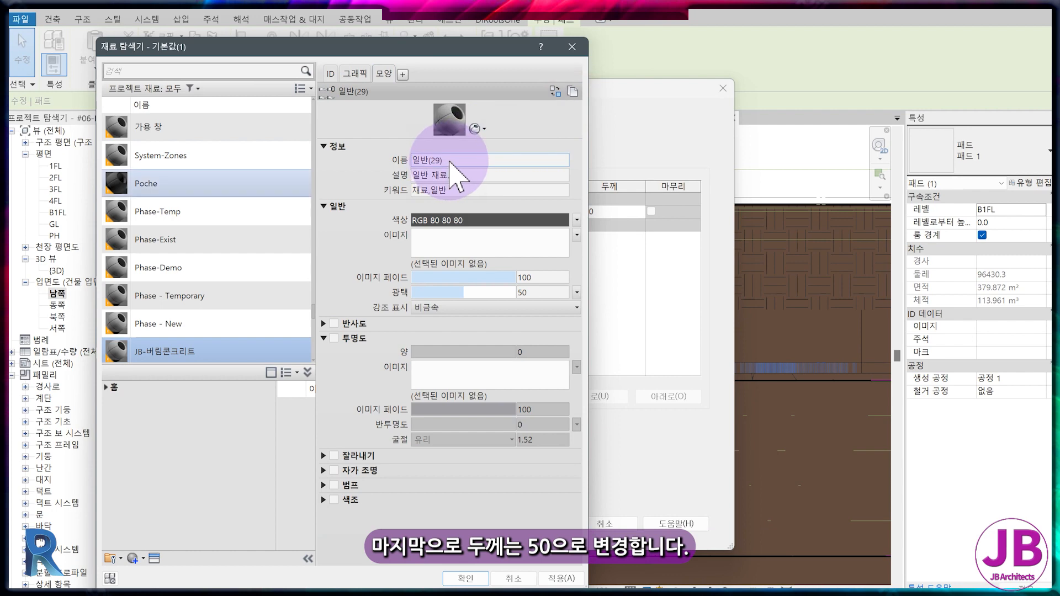
drag(448, 161, 393, 161)
text(JB-버리)
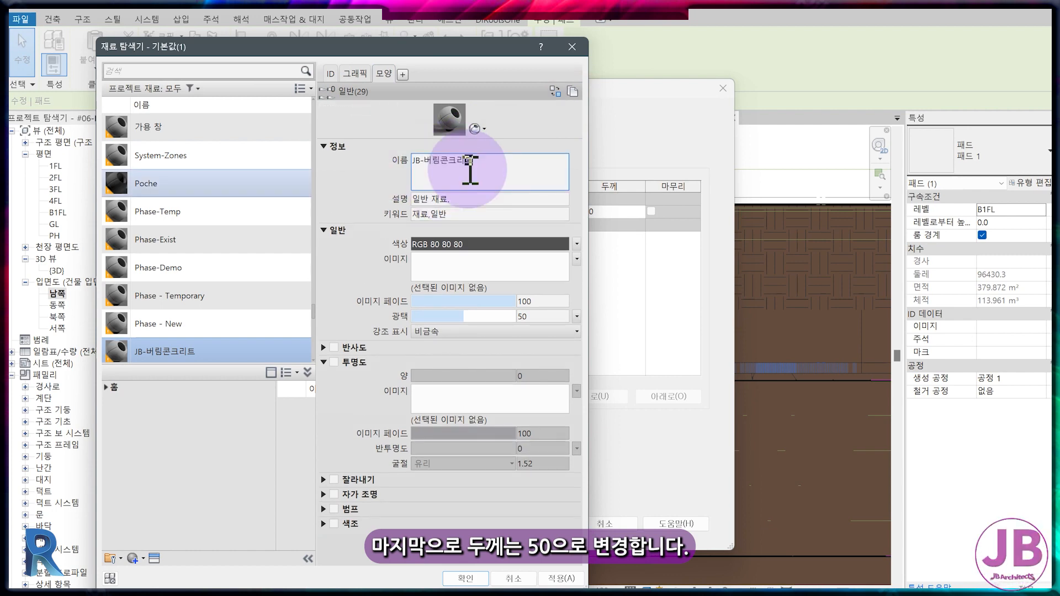
click(488, 247)
click(505, 249)
click(409, 427)
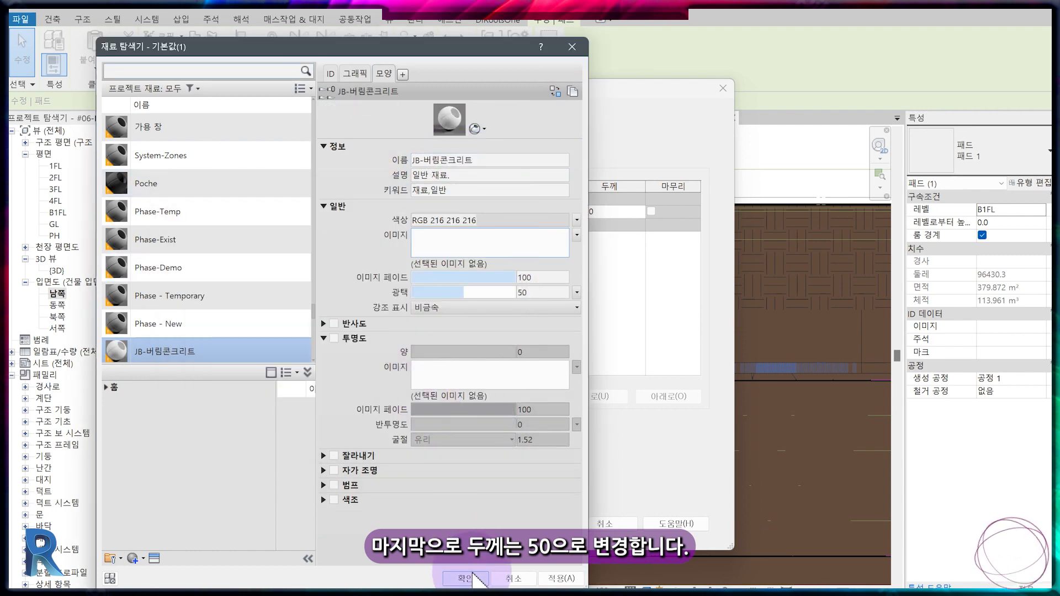
click(466, 579)
Set the pad's structure layer thickness to 50 and apply the 버림콘크리트 type
click(534, 524)
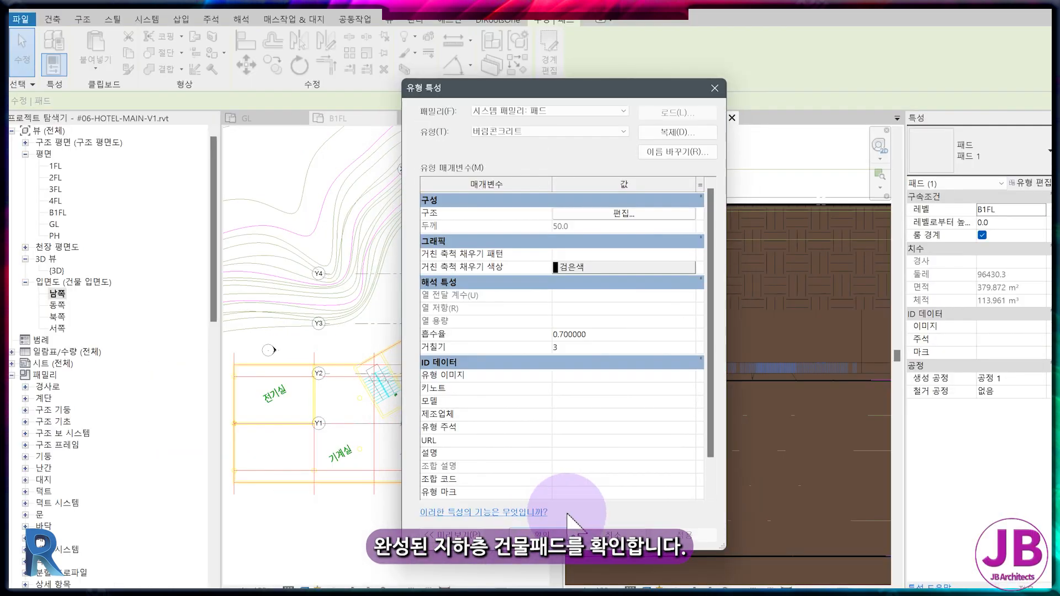
click(569, 535)
key(Escape)
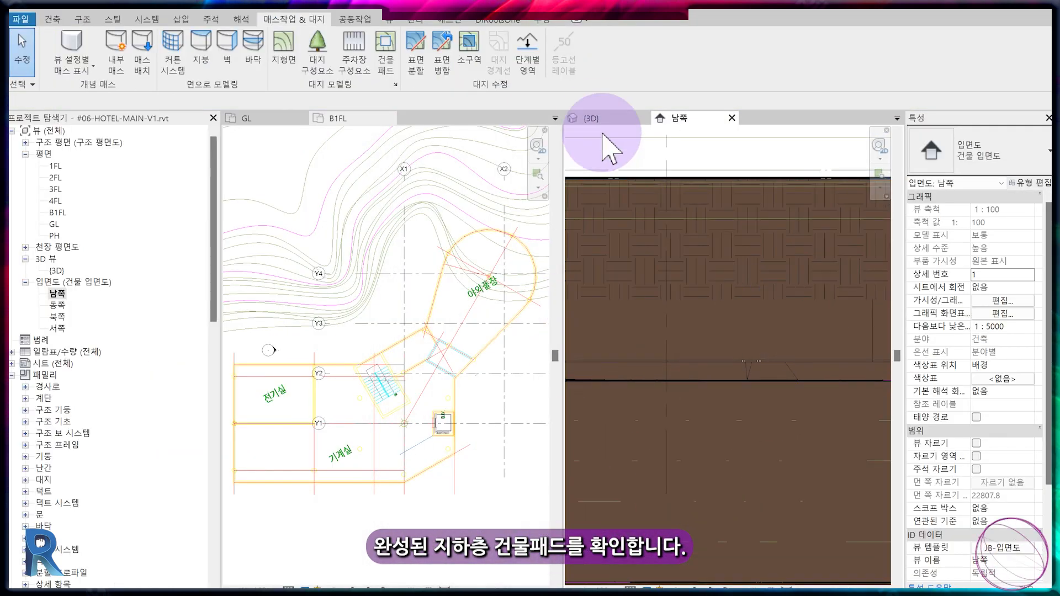
Examine the completed basement pad in the {3D} view and return to the B1FL plan, framing the building outline
click(602, 120)
scroll(719, 450, down, 7)
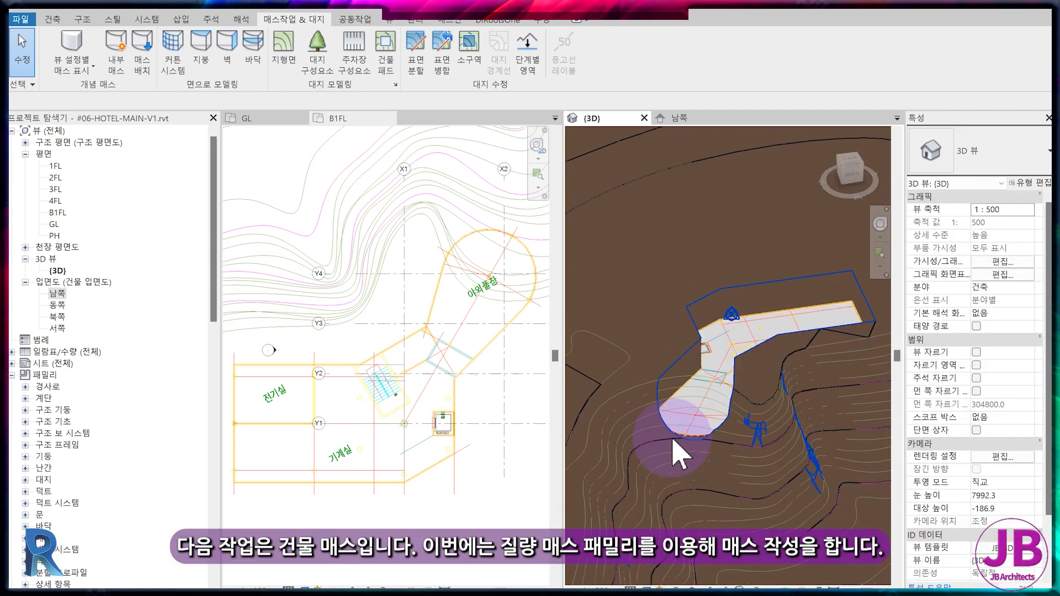
mouse_move(672, 440)
middle_down()
mouse_move(657, 437)
mouse_move(686, 449)
middle_up()
scroll(756, 500, down, 4)
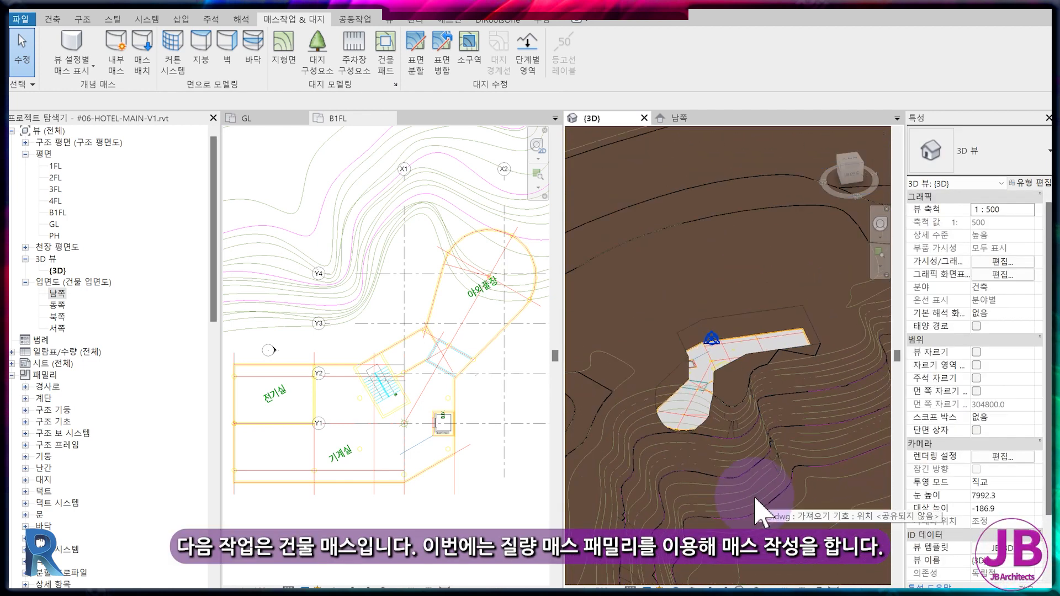
click(485, 450)
scroll(485, 450, down, 3)
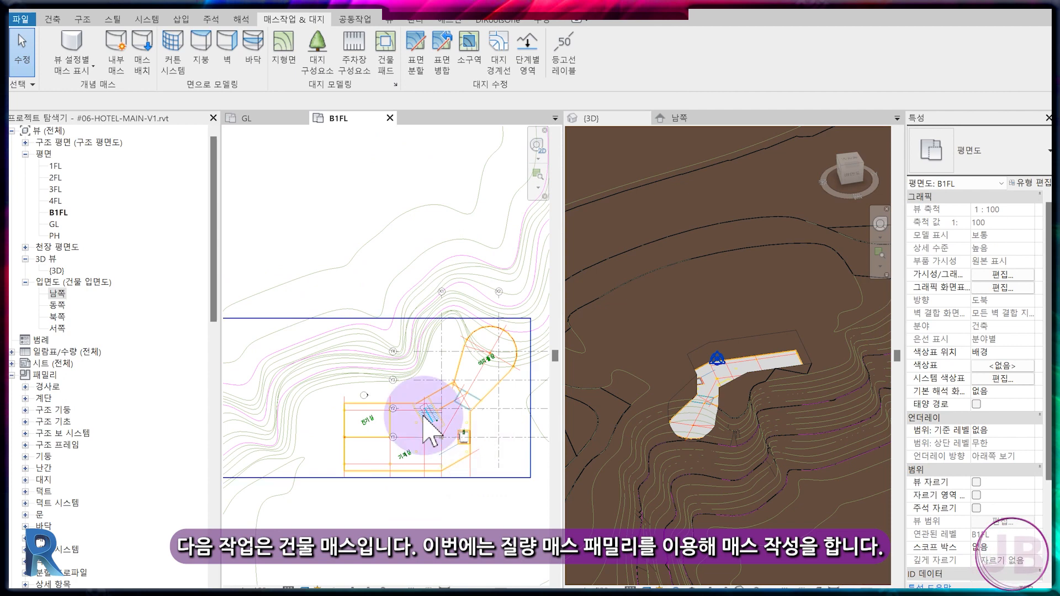
Create a new conceptual mass family from the 미터법 질량.rft template in the 개념 매스 folder
click(255, 119)
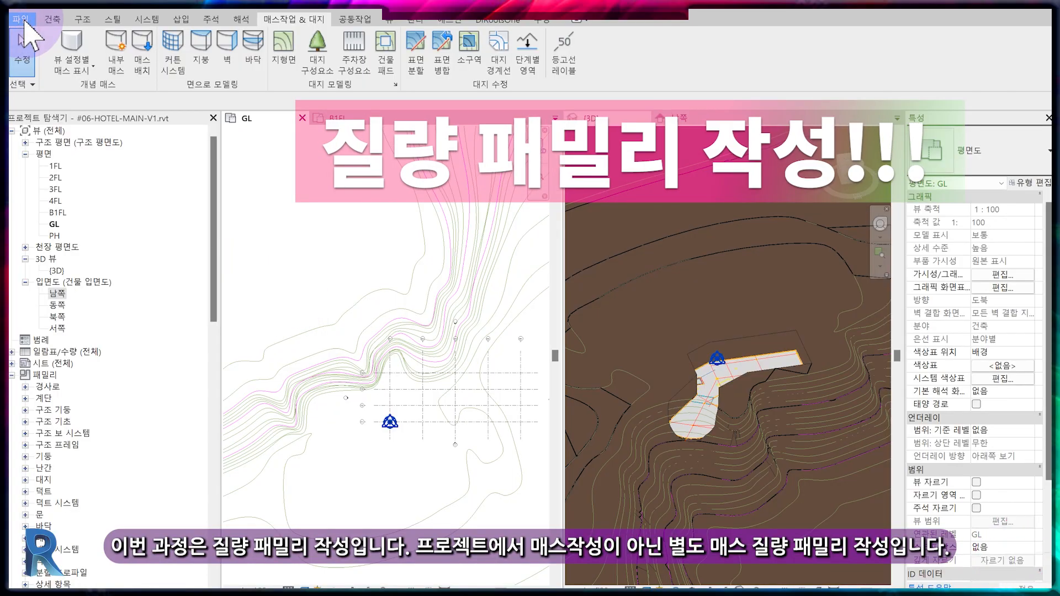
click(20, 19)
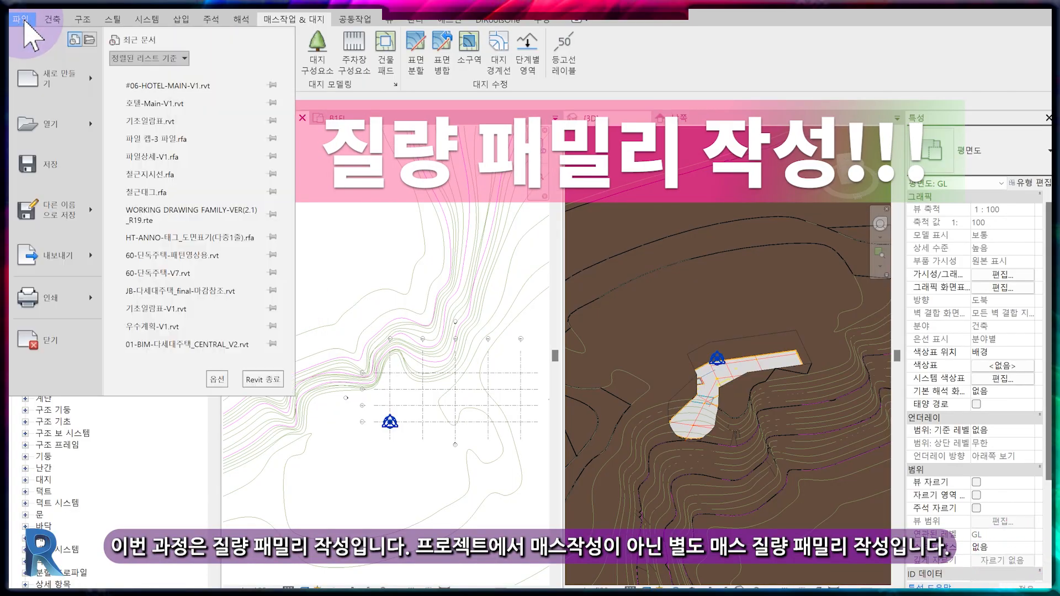
mouse_move(50, 77)
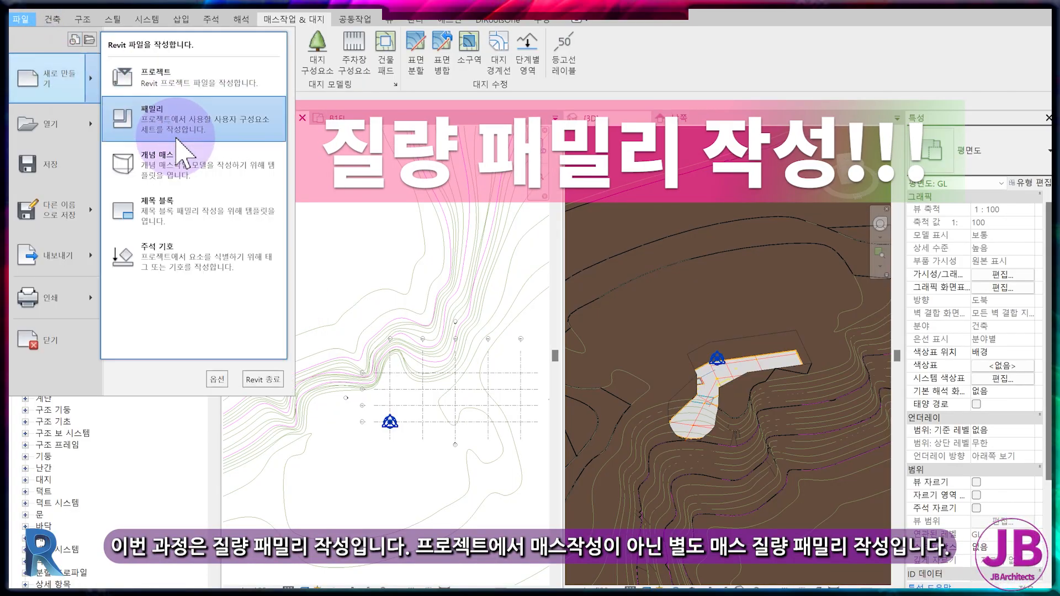
click(179, 174)
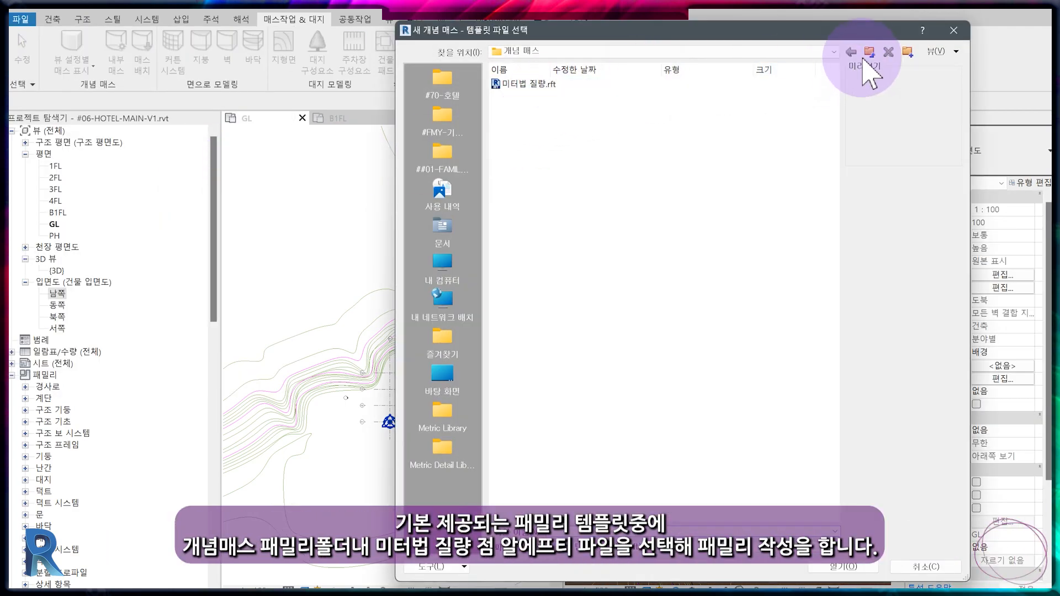
click(869, 53)
click(539, 84)
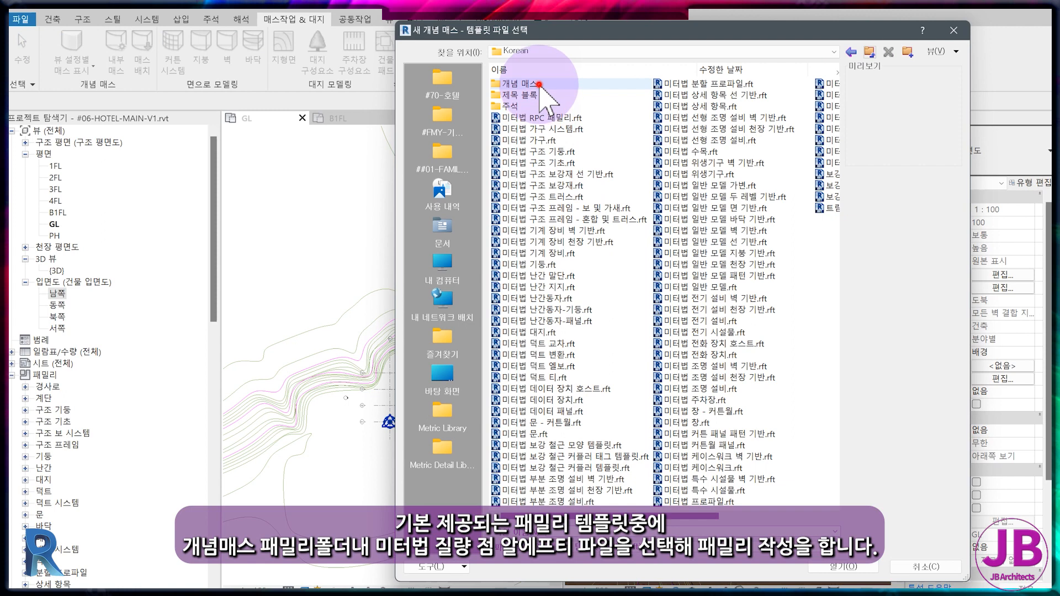
double_click(539, 83)
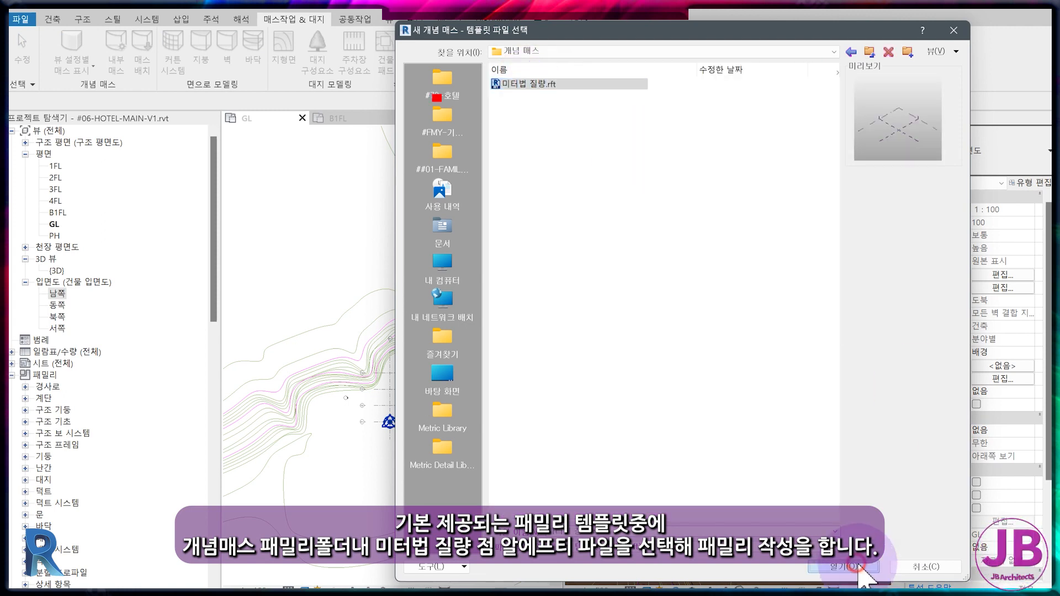
click(858, 567)
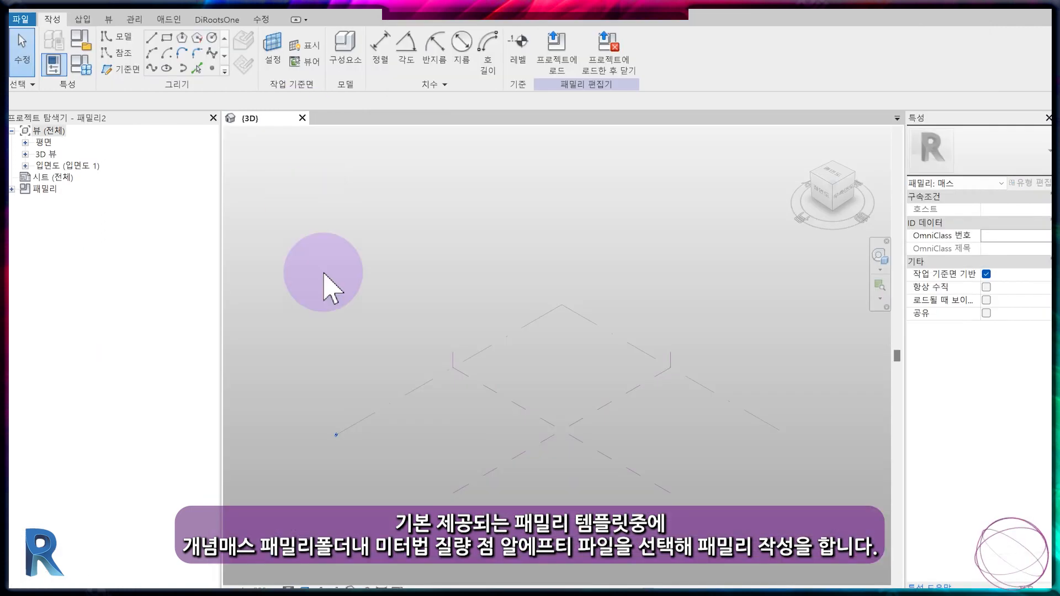
Open the 레벨 1 floor plan and tile it beside the {3D} view
double_click(57, 155)
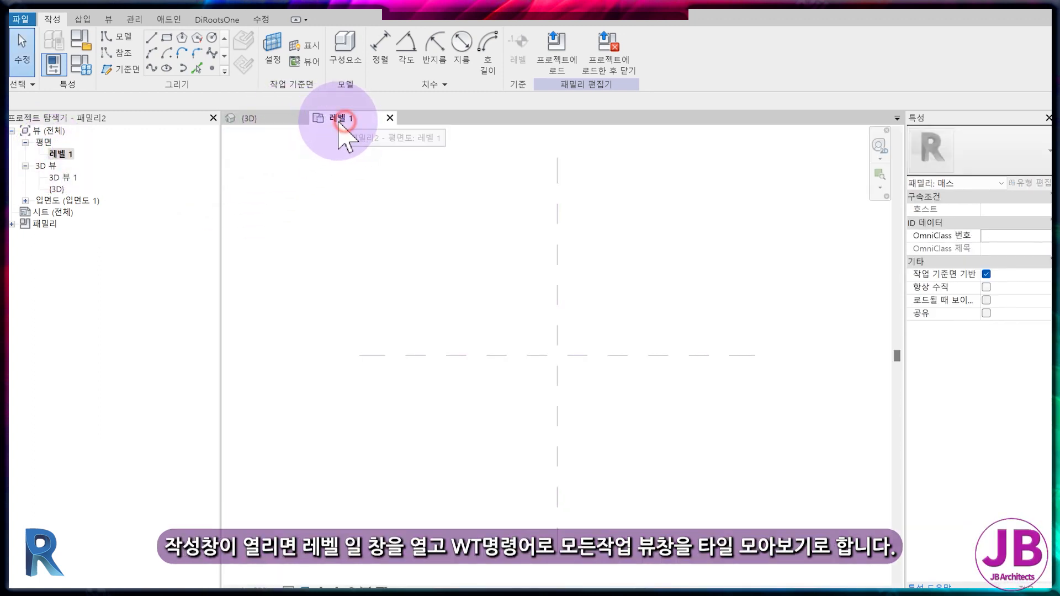
key(w)
key(t)
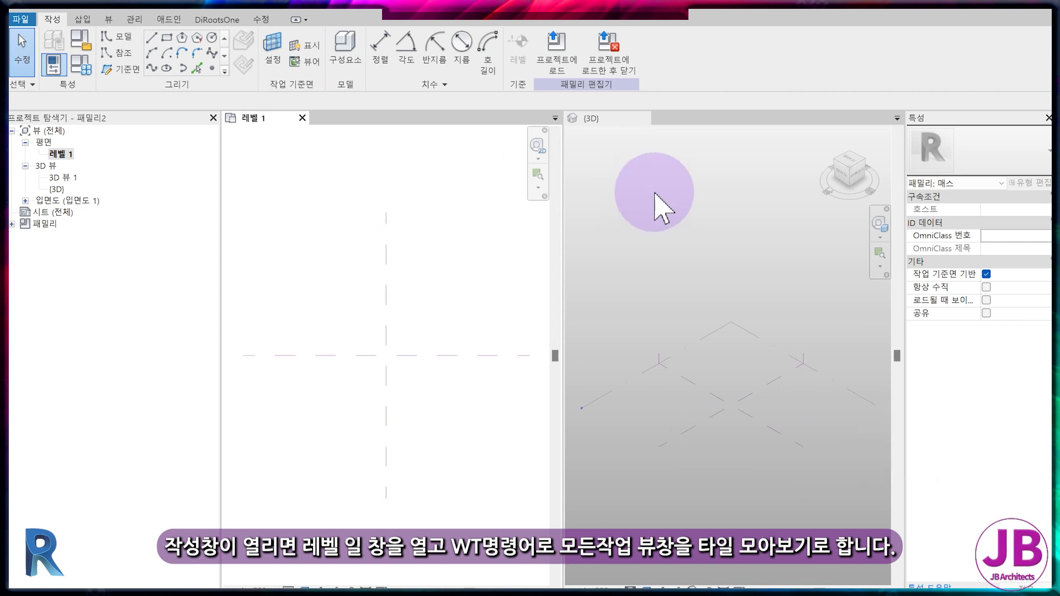
click(658, 209)
In the 남쪽 elevation, copy 레벨 1 upward by 6000 to add the second level
click(24, 201)
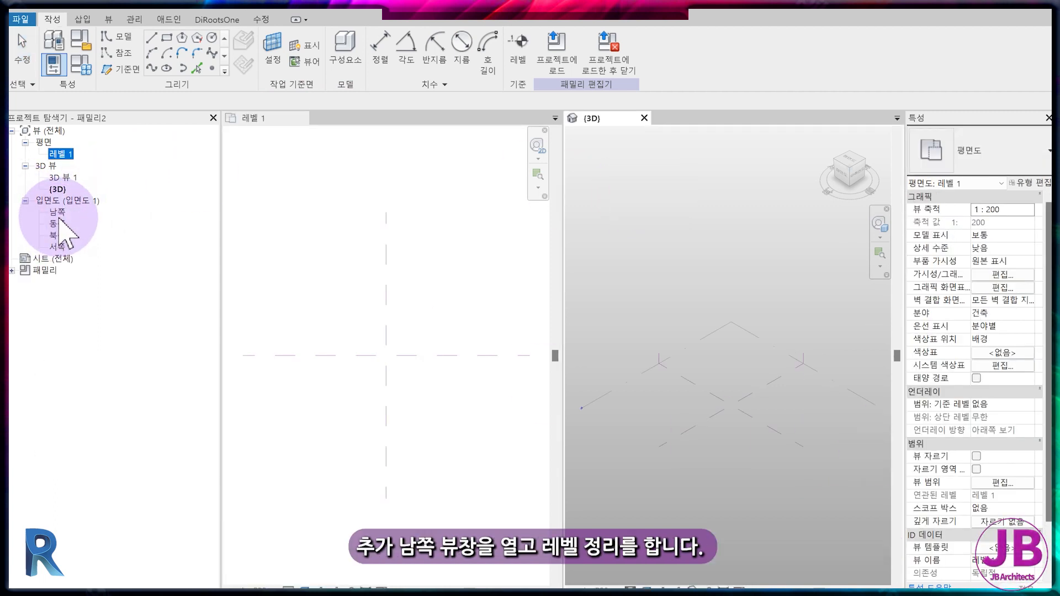
double_click(57, 211)
click(681, 439)
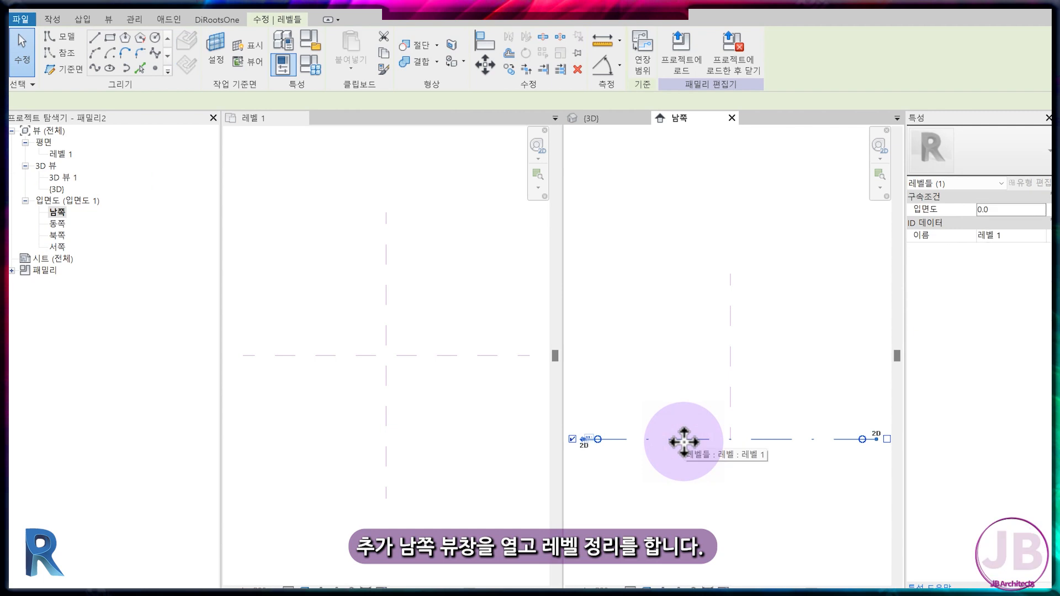
click(507, 71)
click(670, 436)
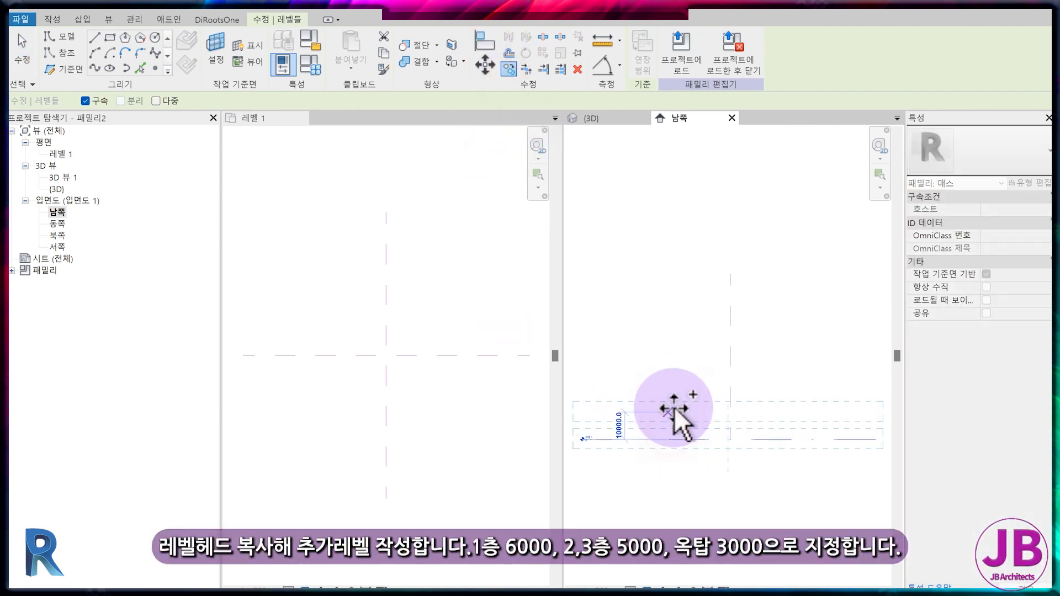
text(6000)
key(Return)
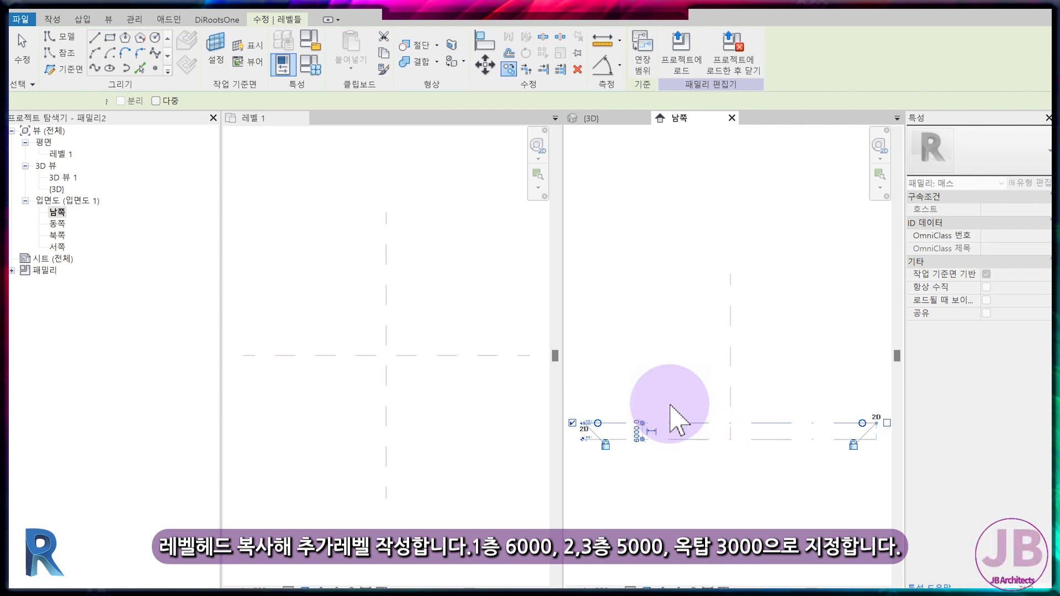
Copy the second level upward by 5000 to add the third level
scroll(676, 426, up, 1)
middle_drag(640, 439, 682, 422)
key(c)
key(o)
click(718, 407)
text(5000)
key(Return)
key(Escape)
Copy the third level upward by 5000 to add the fourth level
click(727, 383)
key(c)
key(o)
click(725, 384)
text(5000)
key(Return)
Copy the fourth level upward by 3000 to add the rooftop level
key(c)
key(o)
click(725, 328)
text(3000)
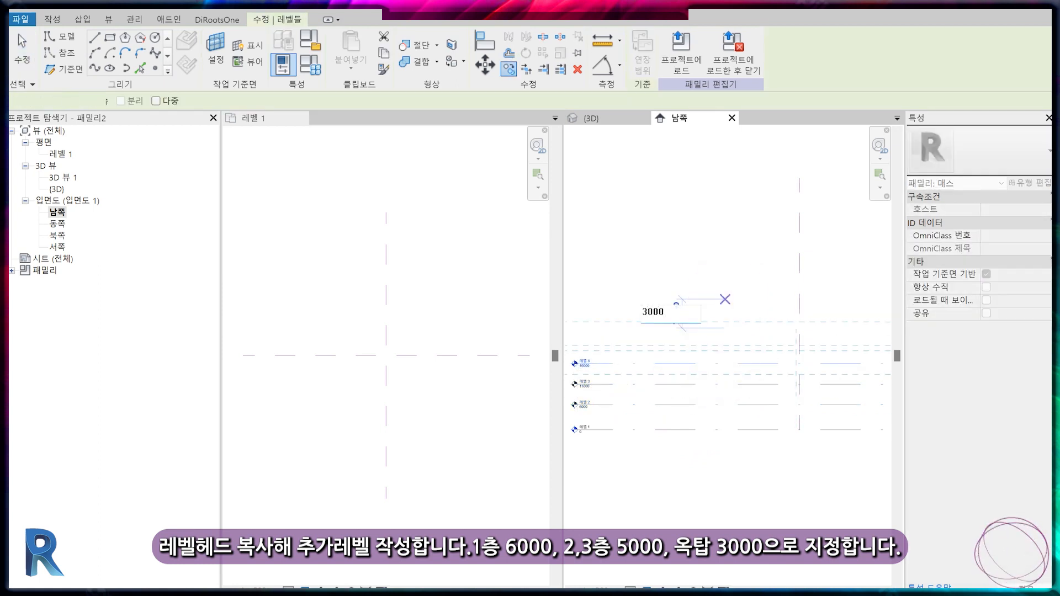
key(Return)
key(Escape)
Dimension the spacing between all five levels with one aligned dimension chain beside the level heads in the 남쪽 elevation
middle_drag(724, 407, 748, 402)
key(d)
key(i)
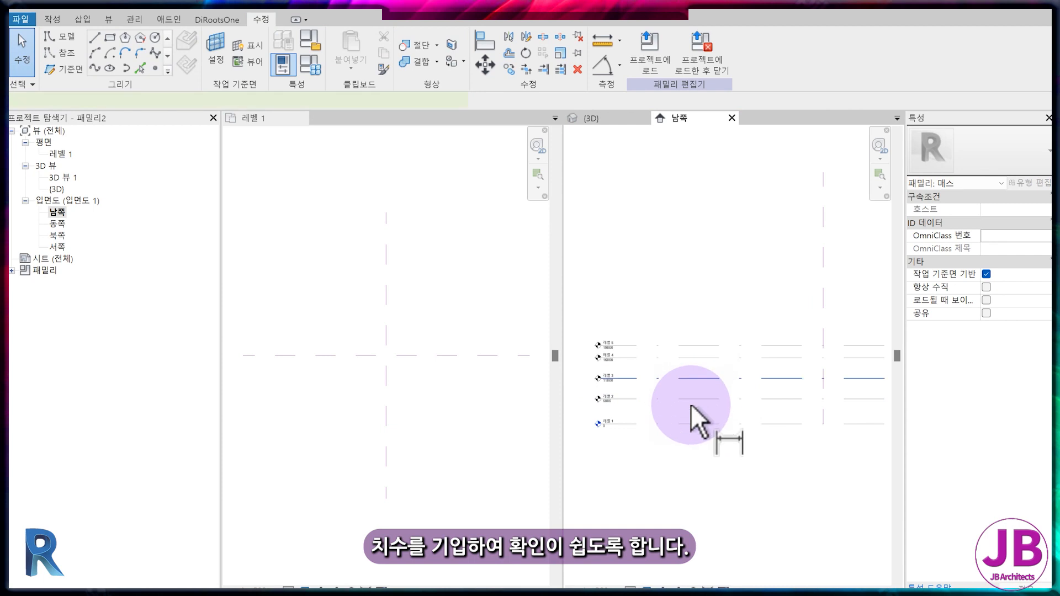
click(673, 424)
click(683, 398)
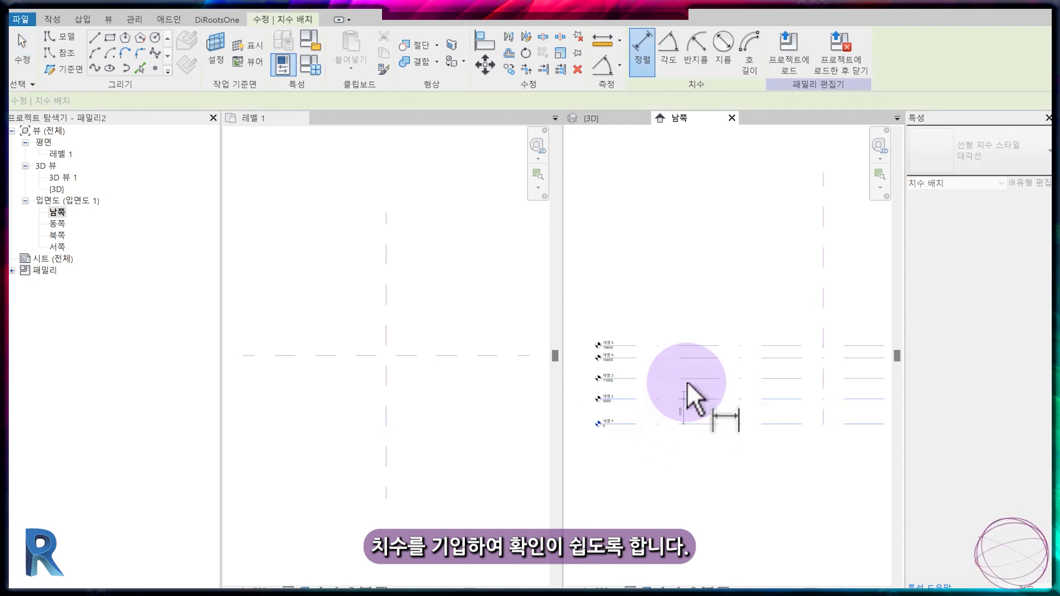
click(688, 342)
scroll(628, 359, up, 4)
middle_drag(625, 337, 745, 320)
click(735, 319)
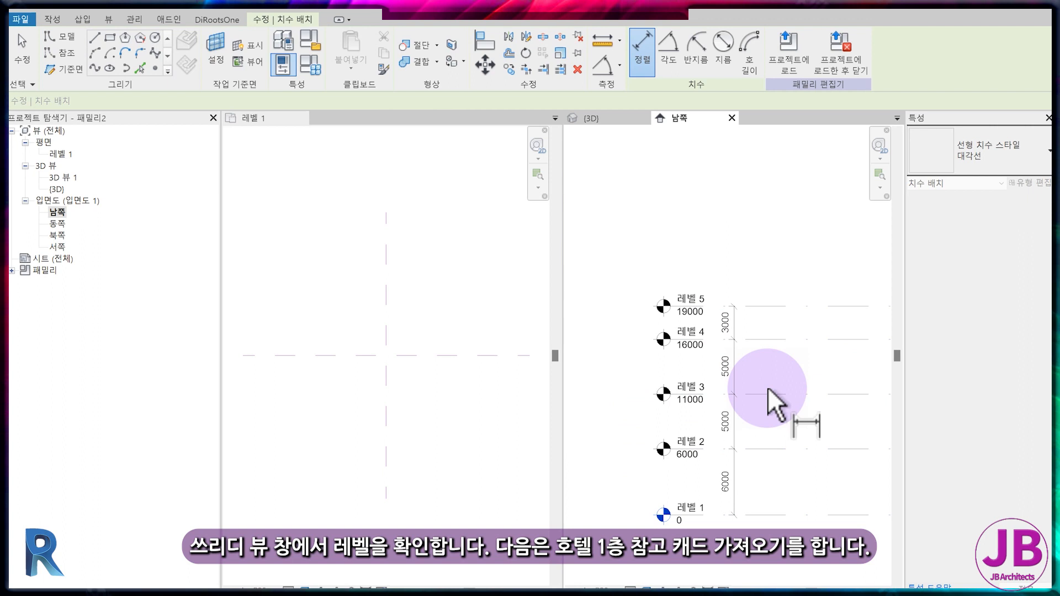
key(Escape)
scroll(685, 414, down, 4)
key(Escape)
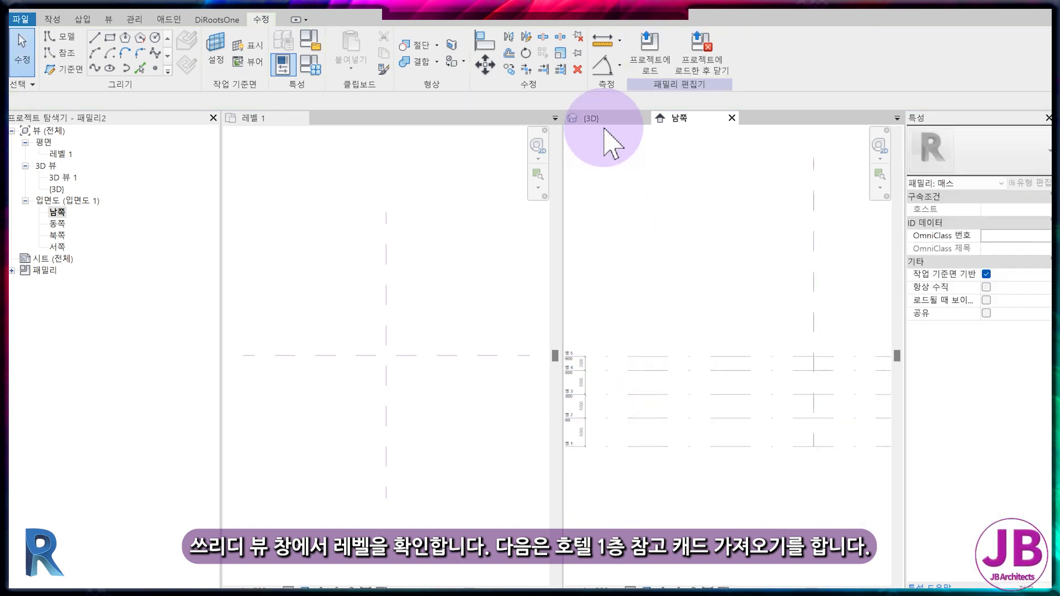
Import #개념1F.dwg in millimetres, positioned origin to internal origin and placed at 레벨 1
click(601, 119)
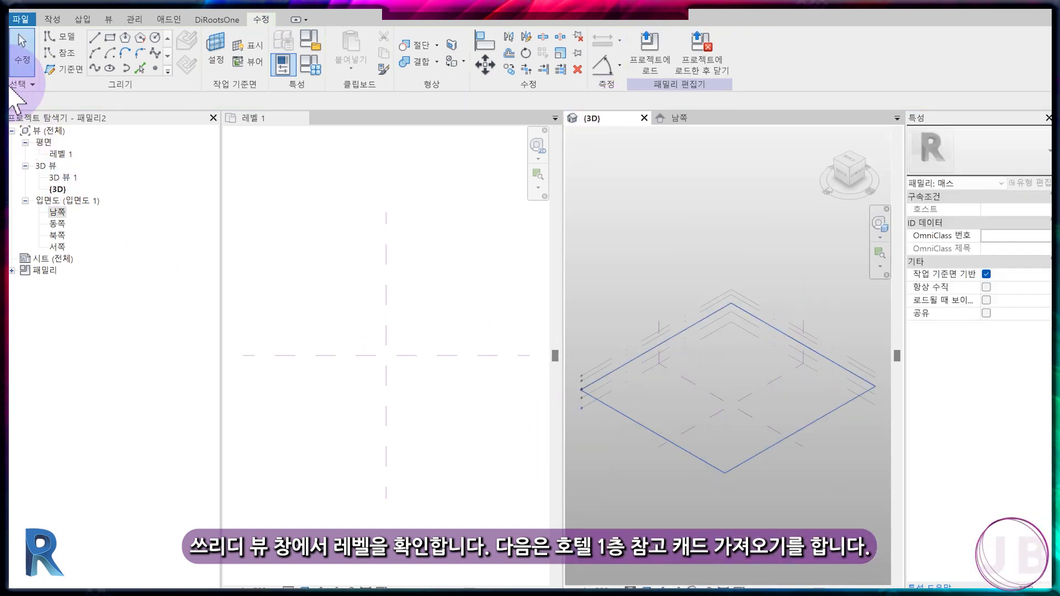
click(82, 20)
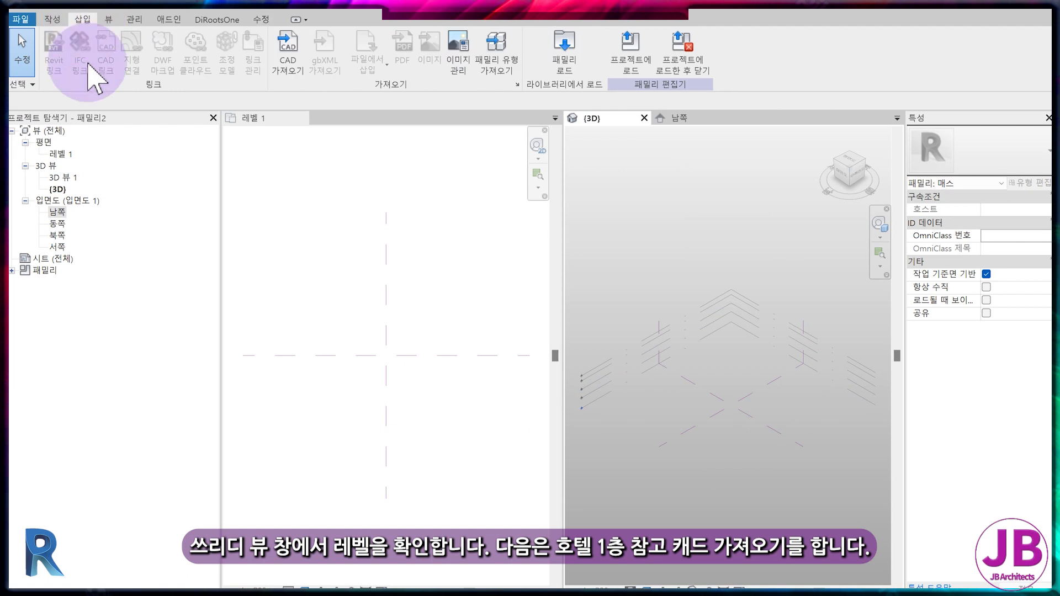
click(291, 61)
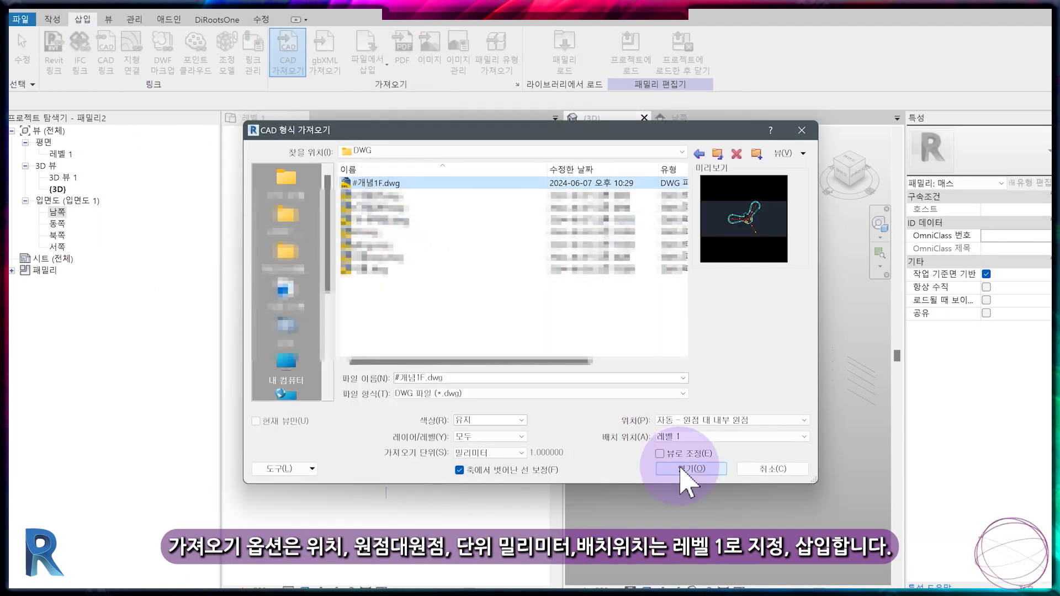
click(487, 453)
click(489, 507)
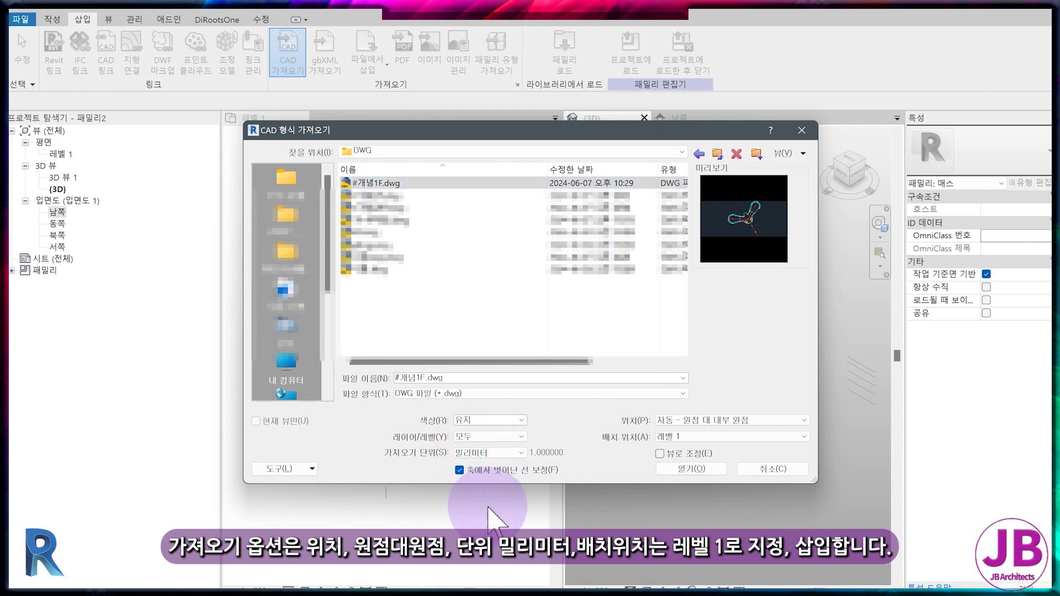
click(691, 473)
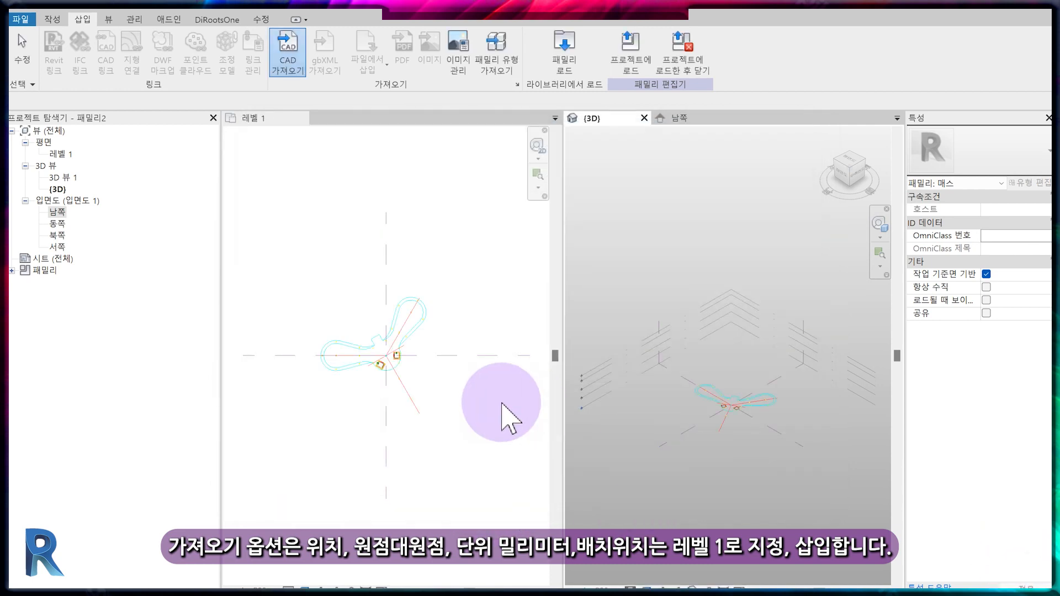
In the 레벨 1 plan, trace the outer CAD outline of the upper wing as model lines with Pick Lines
click(388, 269)
scroll(389, 272, up, 3)
middle_drag(423, 393, 376, 303)
click(60, 19)
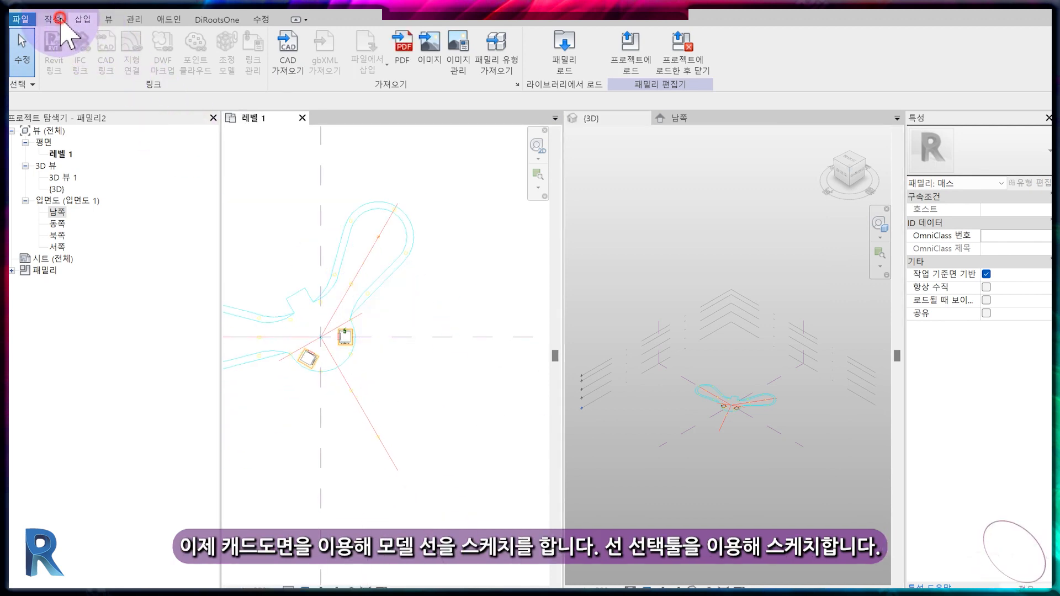
click(110, 42)
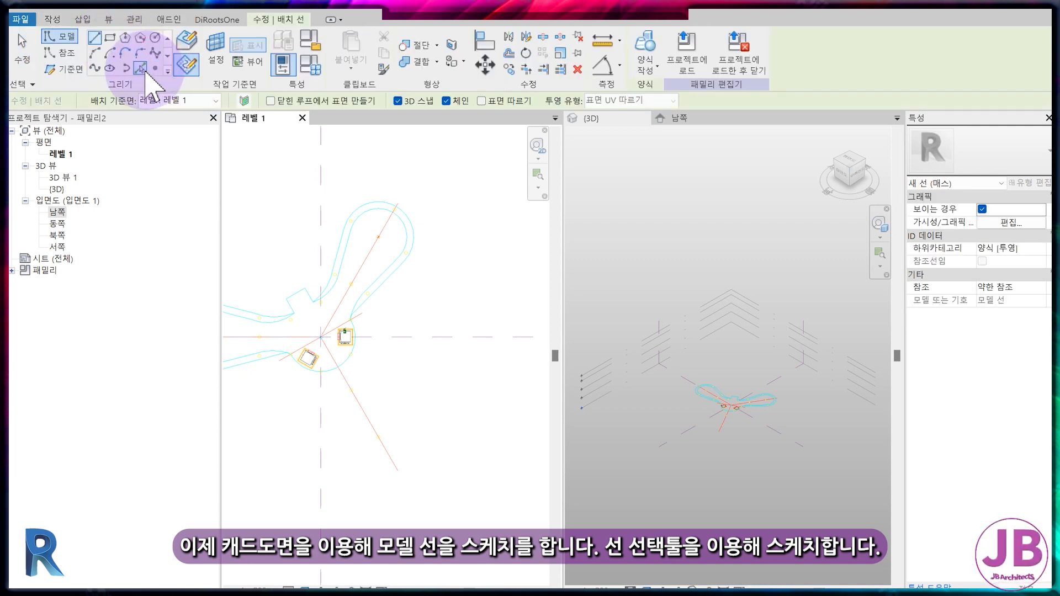
click(140, 68)
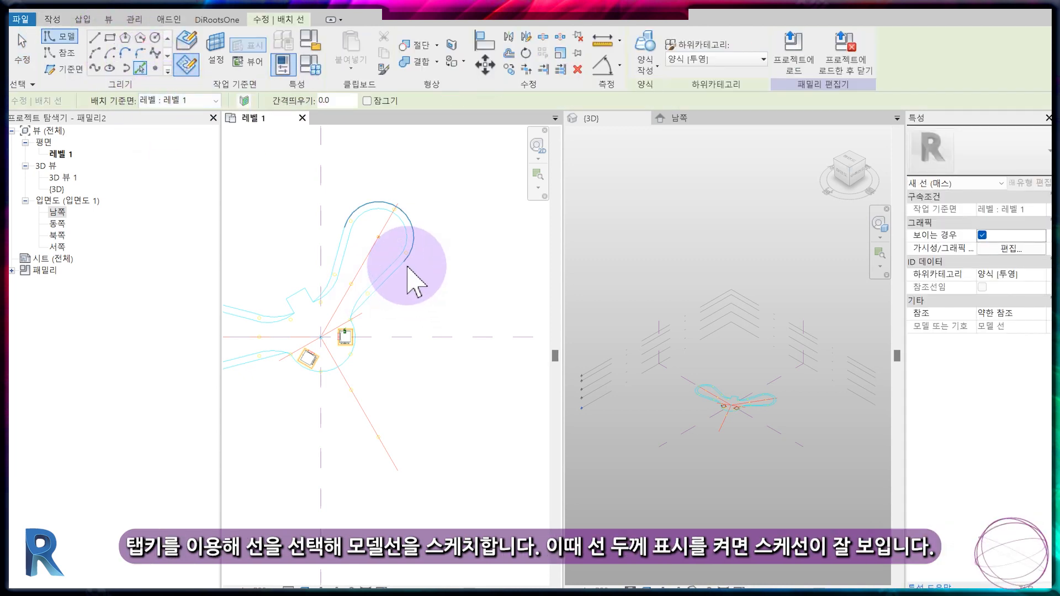
scroll(430, 270, up, 1)
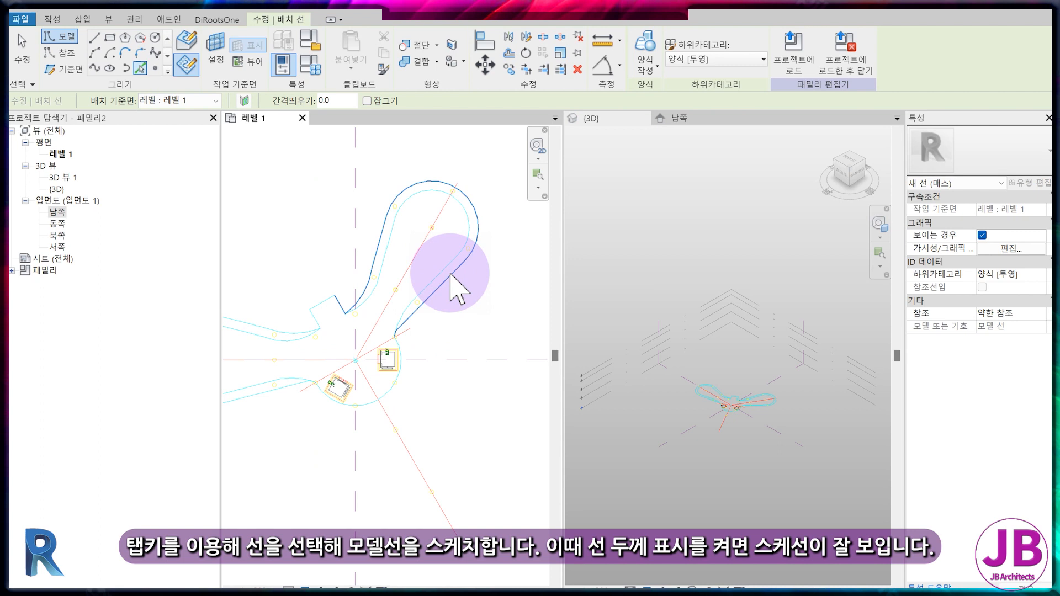
click(450, 276)
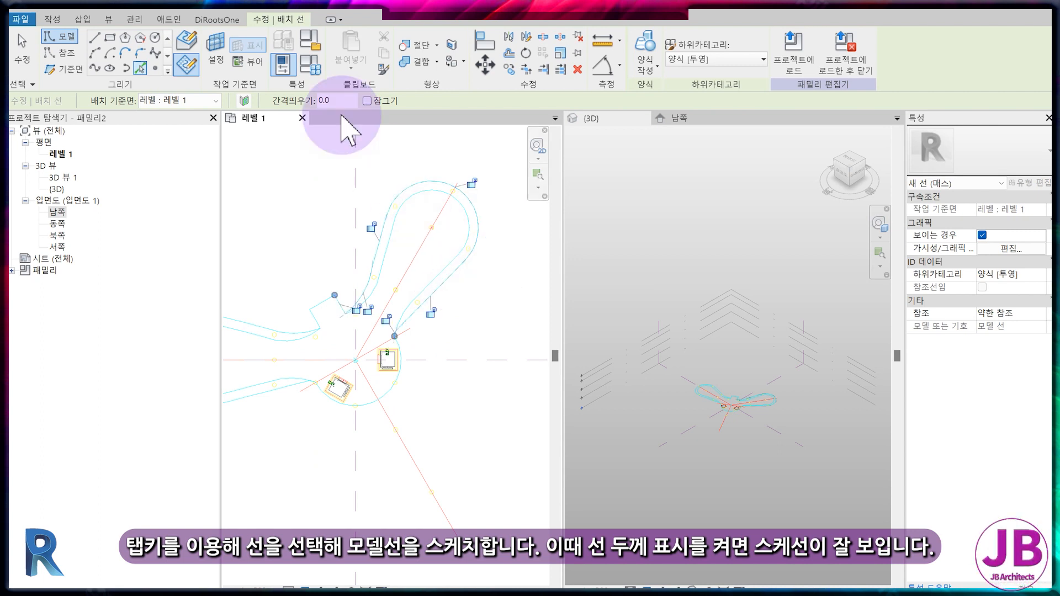
Turn on line thickness display and trace the rest of the building's outer CAD outline as model lines
click(293, 7)
click(398, 375)
mouse_move(365, 425)
middle_down()
mouse_move(449, 416)
mouse_move(493, 438)
middle_up()
click(418, 306)
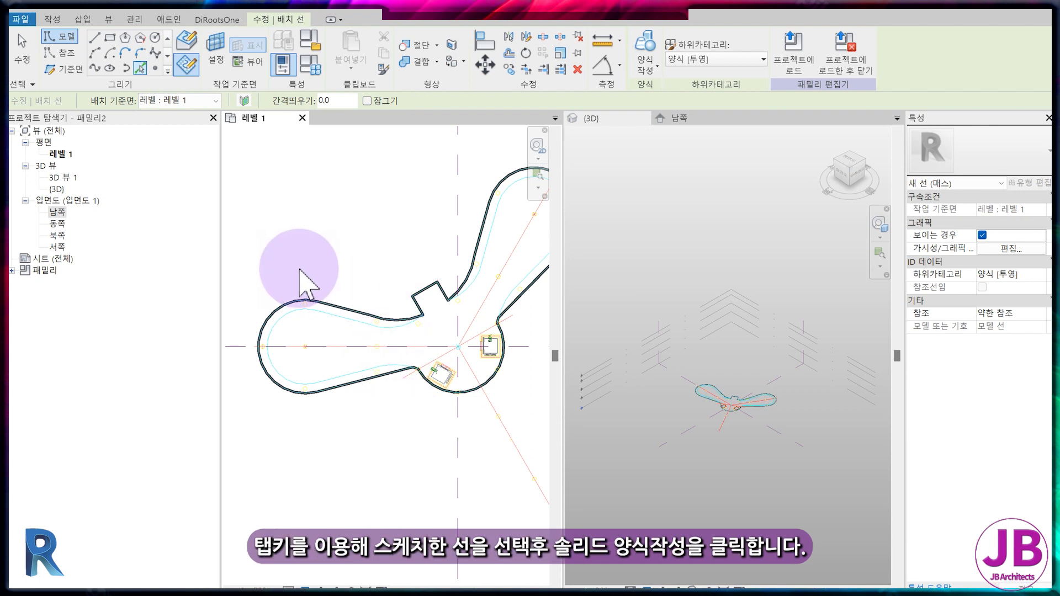
Select the whole chain of outer outline model lines and create a solid form from it
key(Escape)
key(Escape)
key(Tab)
click(361, 316)
click(645, 62)
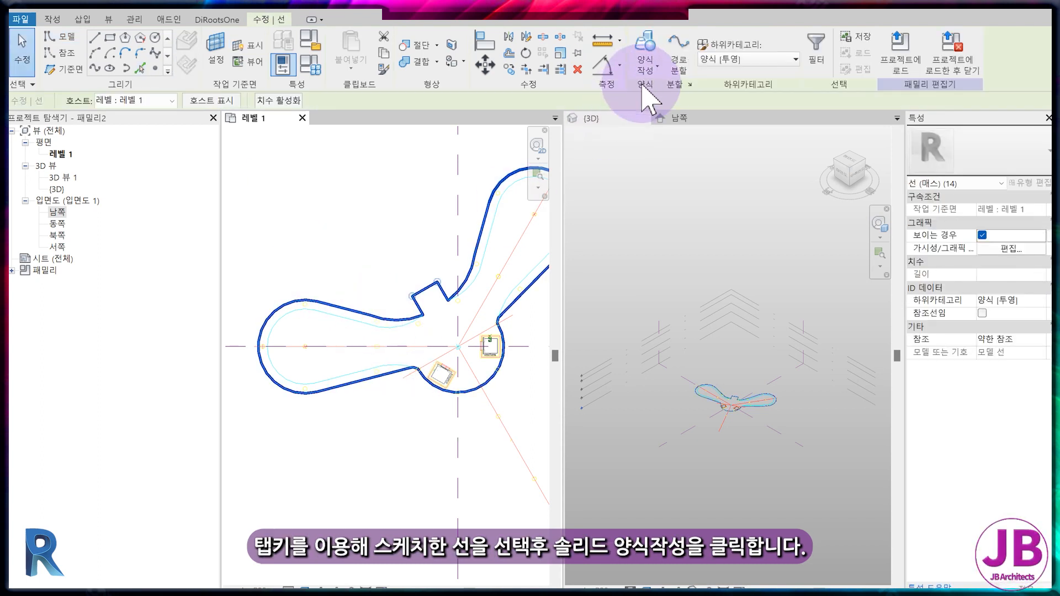
click(658, 92)
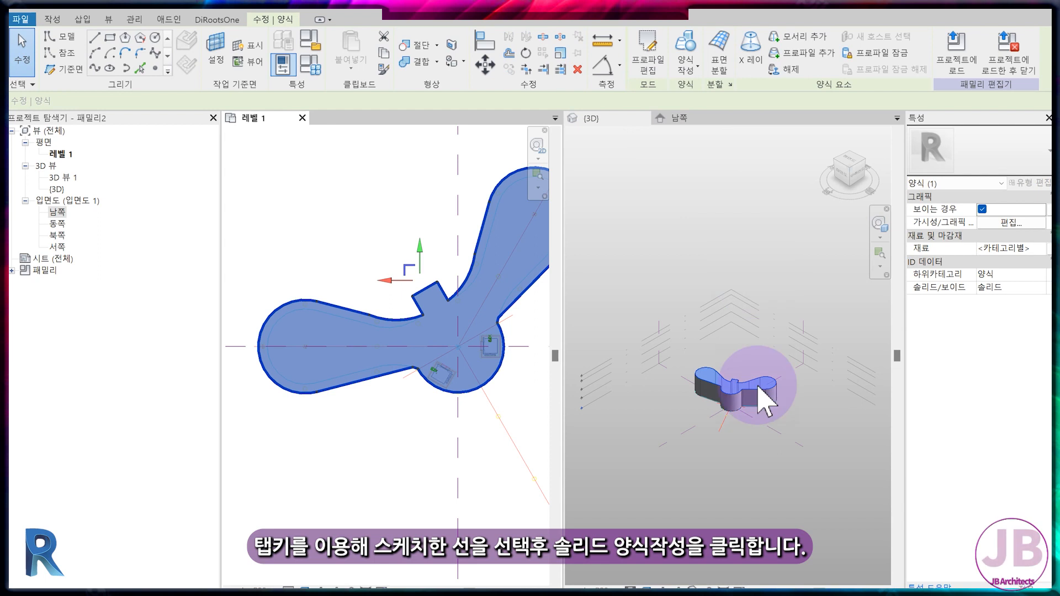
Set the solid form's extrusion height to -1000 in the {3D} view and check it in the 남쪽 elevation
scroll(753, 398, up, 5)
click(638, 361)
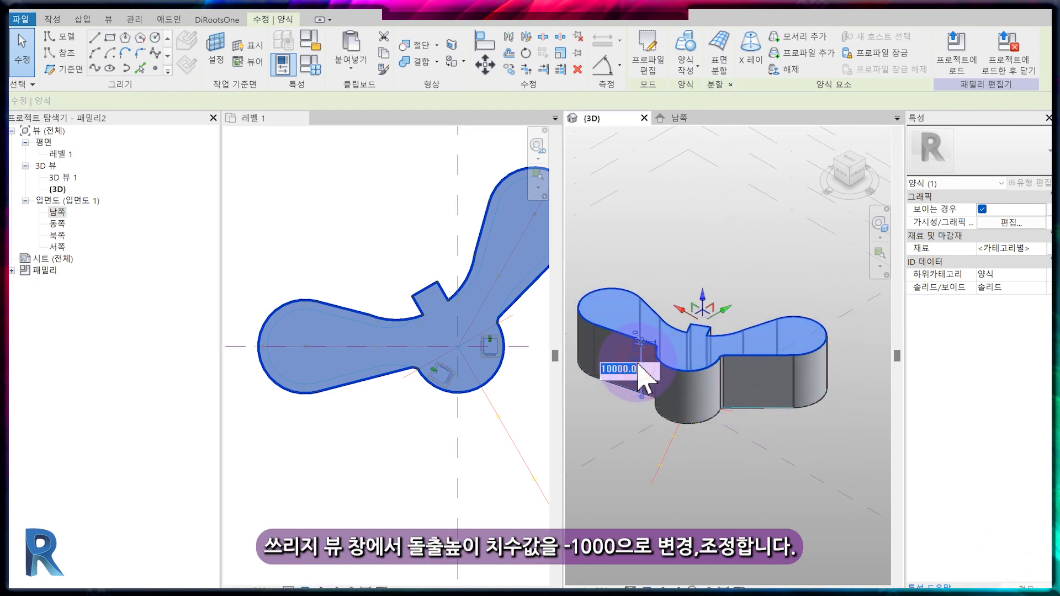
text(-1000)
key(Return)
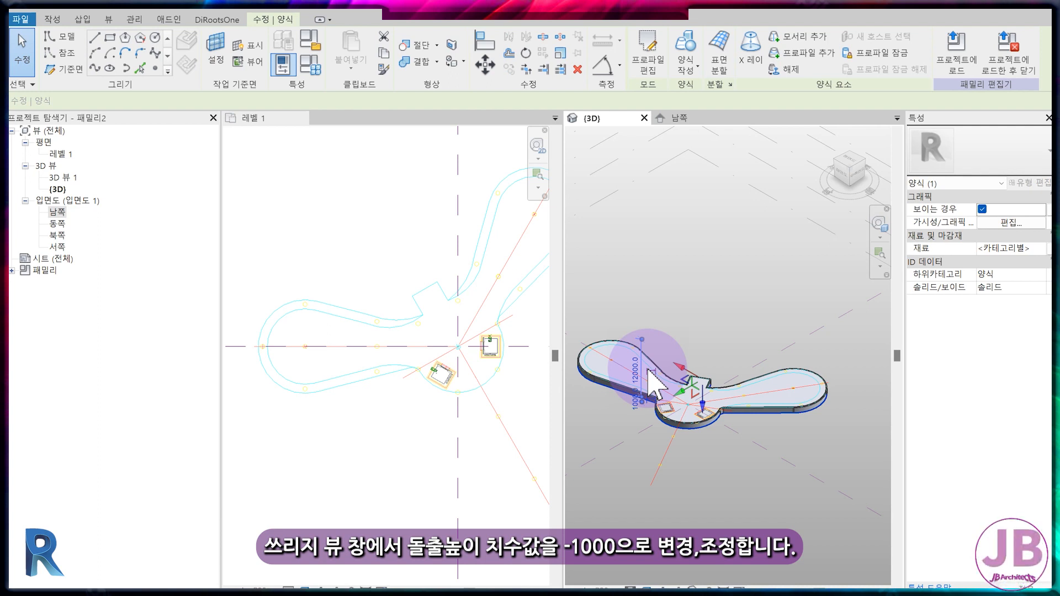
click(679, 118)
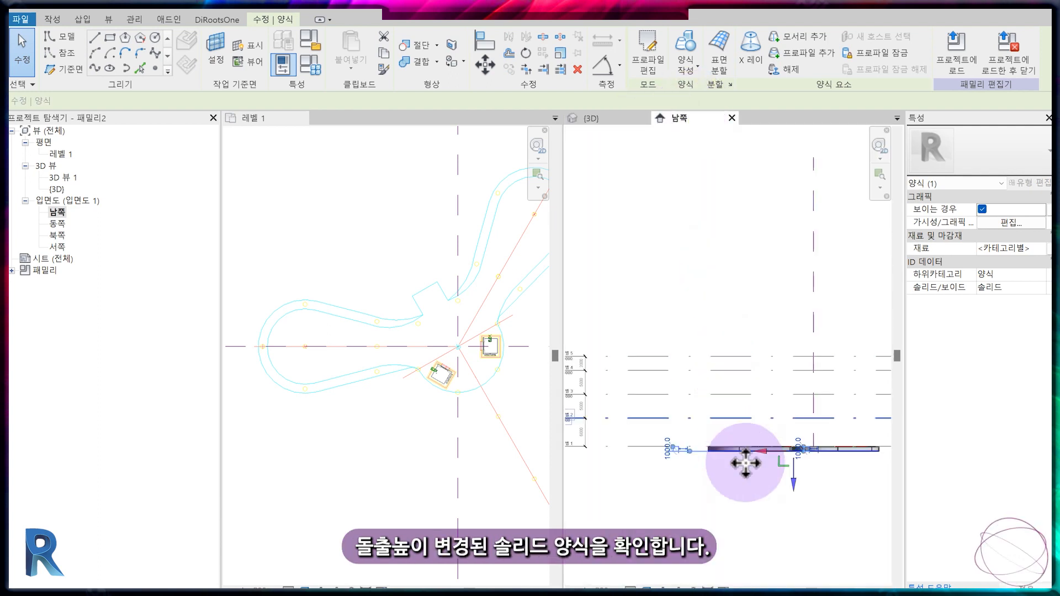
click(613, 118)
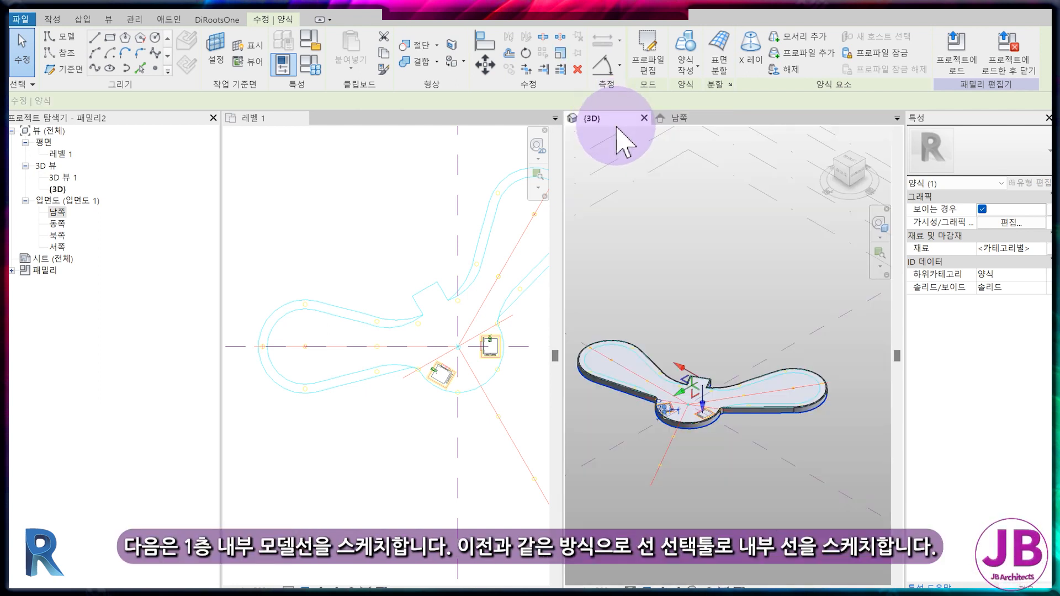
In the 레벨 1 plan, trace the inner CAD outline of the upper wing as model lines with Pick Lines
click(639, 426)
click(373, 429)
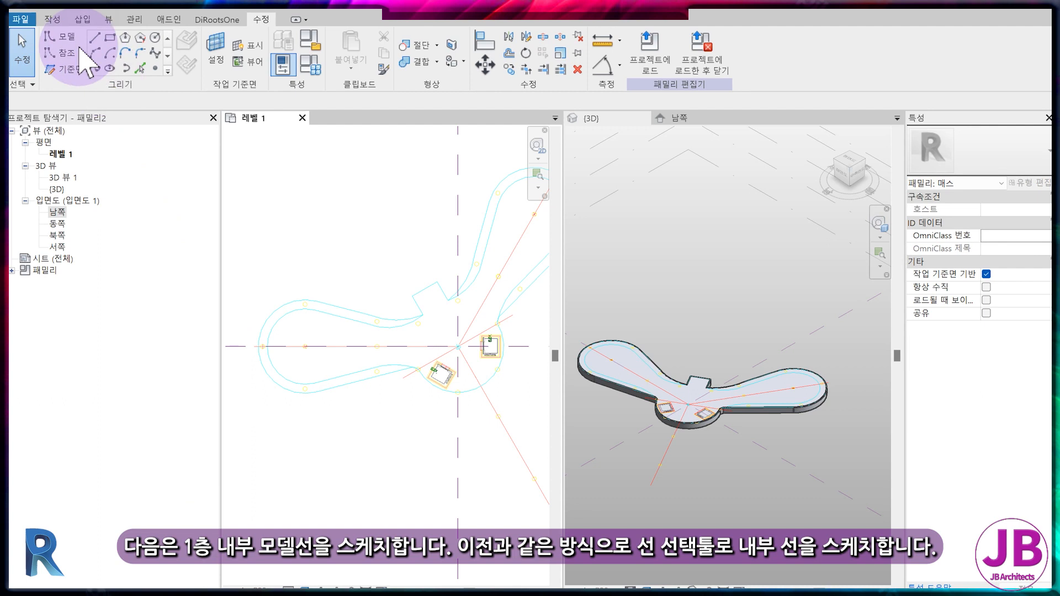
click(63, 39)
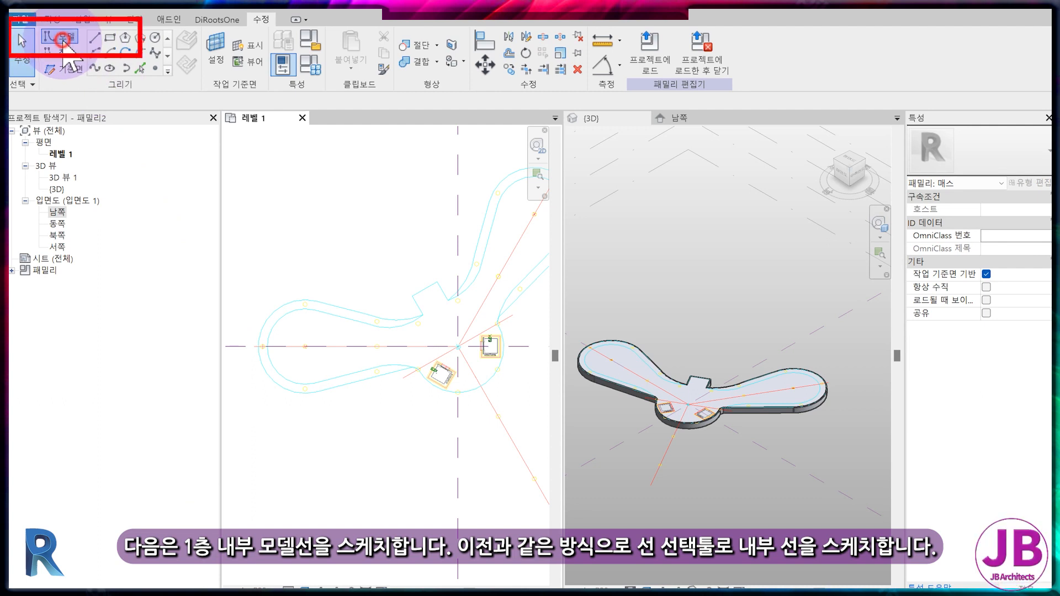
click(139, 69)
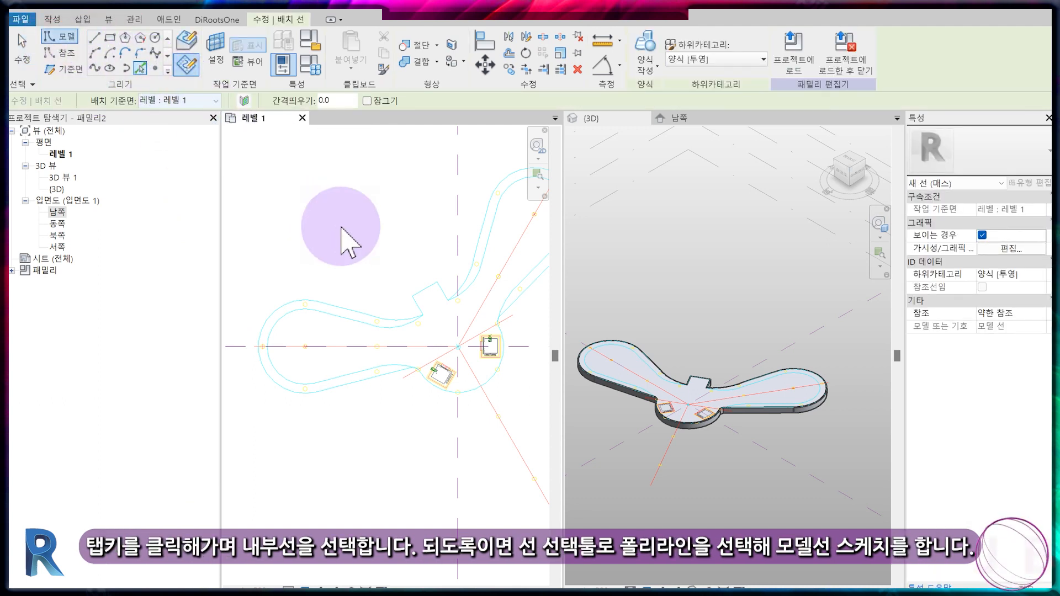
middle_drag(421, 269, 343, 277)
key(Tab)
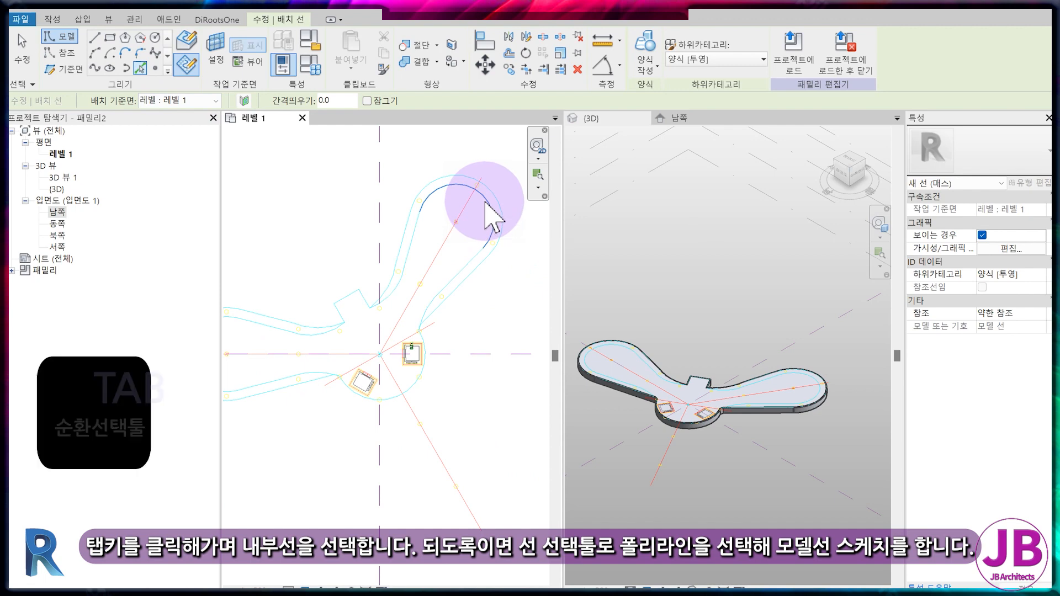
key(Tab)
middle_drag(321, 331, 366, 303)
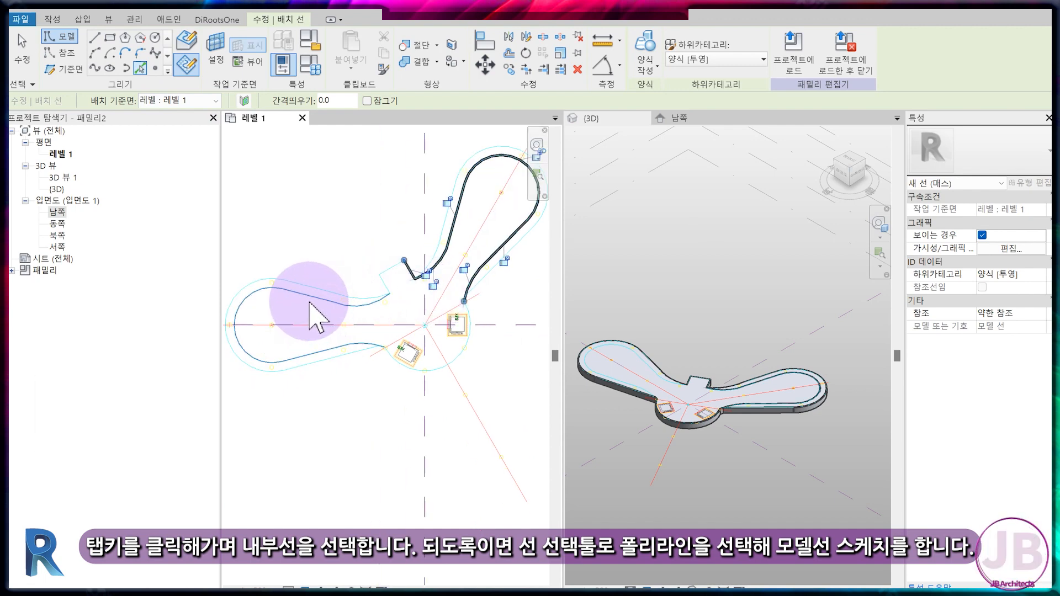
Trace the inner CAD outline of the left wing, the central hall arc and the rectangular projection as model lines
click(309, 302)
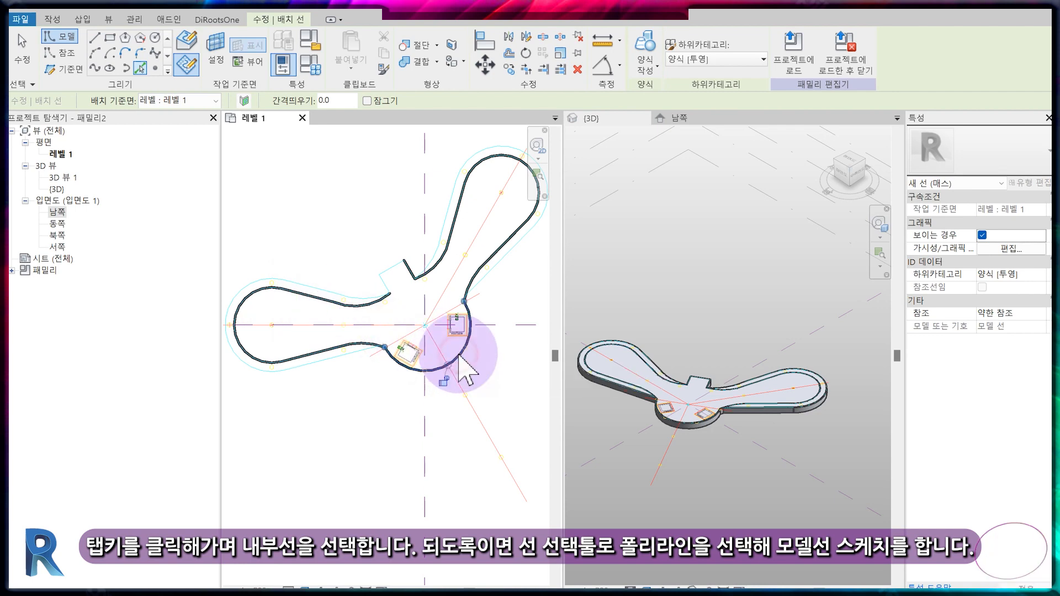
scroll(389, 285, up, 3)
click(392, 260)
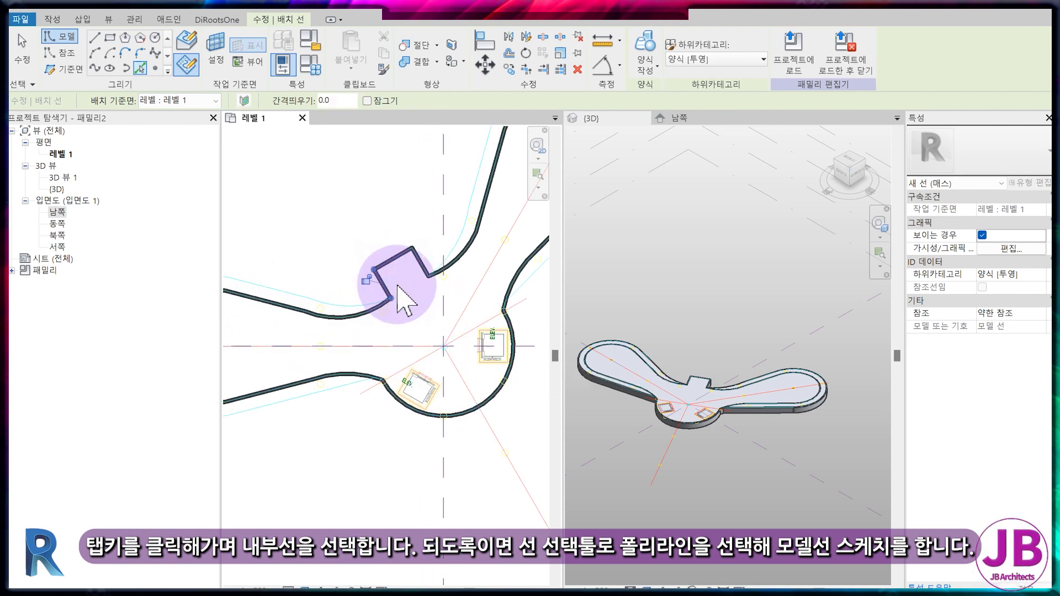
scroll(368, 319, up, 1)
middle_drag(368, 320, 353, 282)
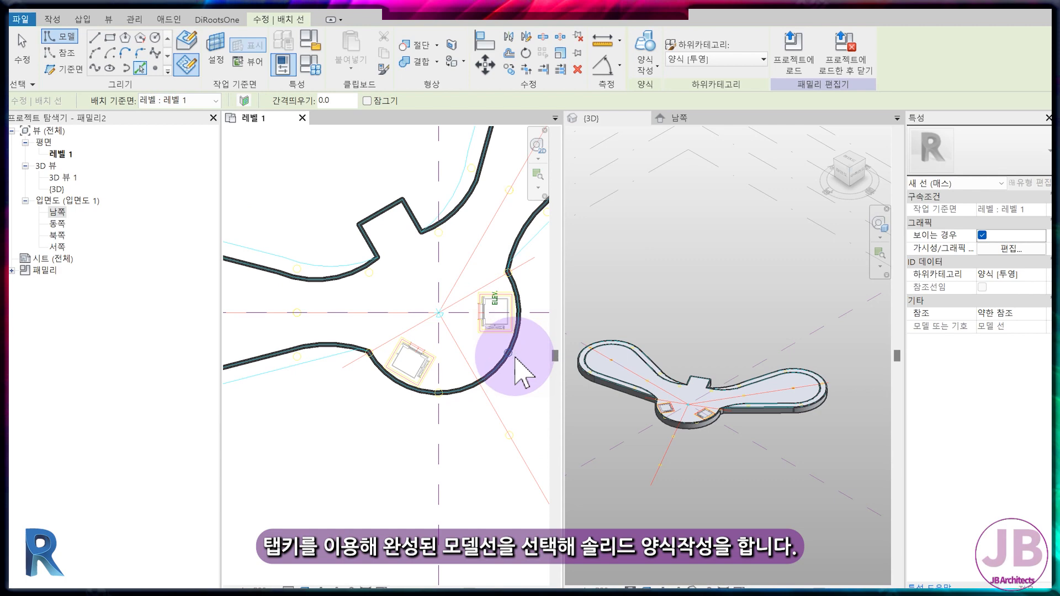
Create a solid form from the whole chain of inner outline lines and set its extrusion height to 4500
scroll(641, 366, up, 5)
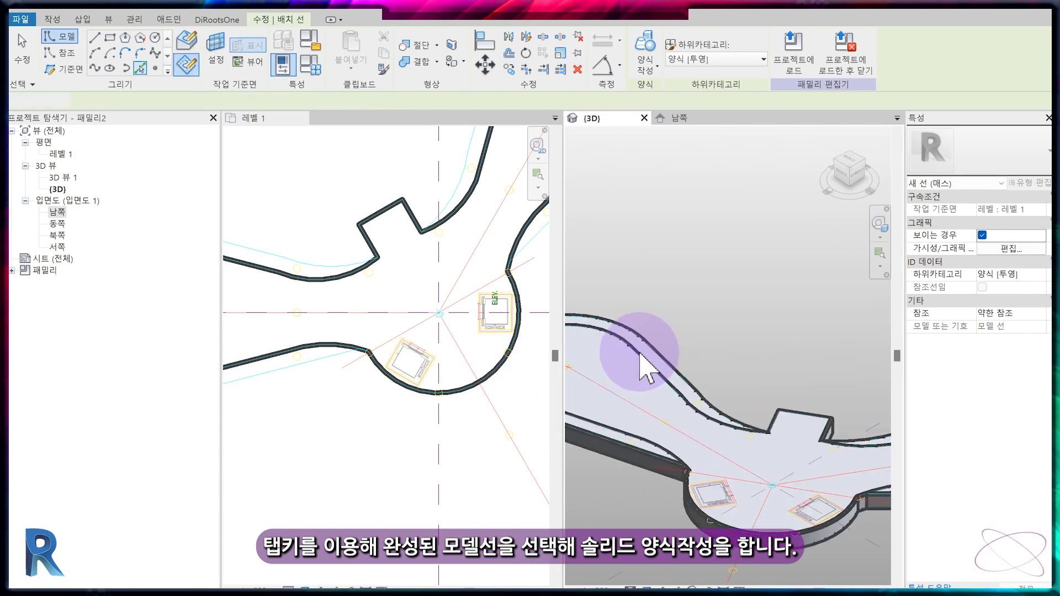
key(Tab)
click(636, 356)
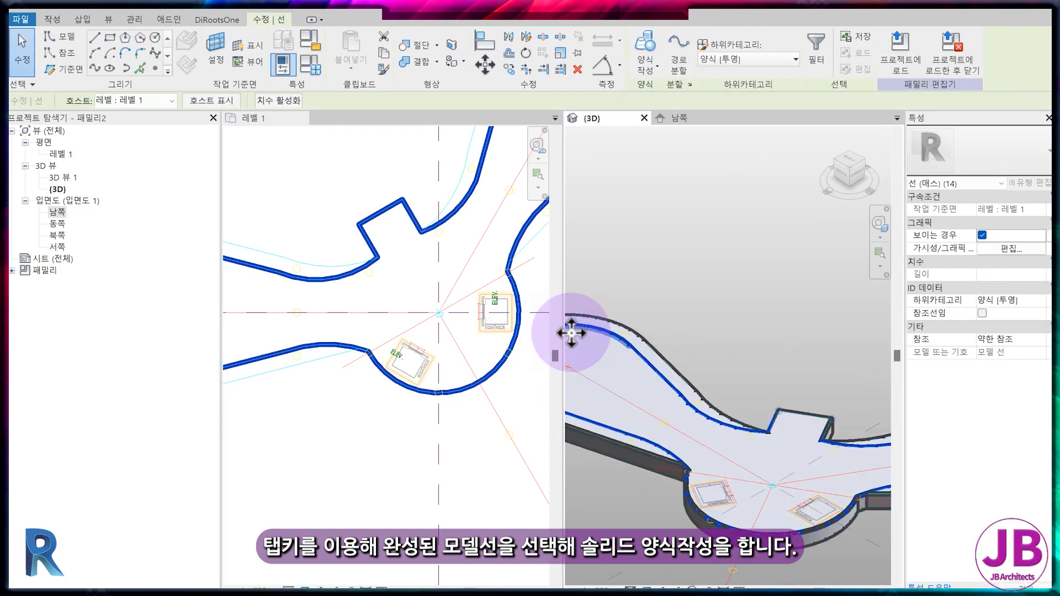
click(645, 56)
click(652, 90)
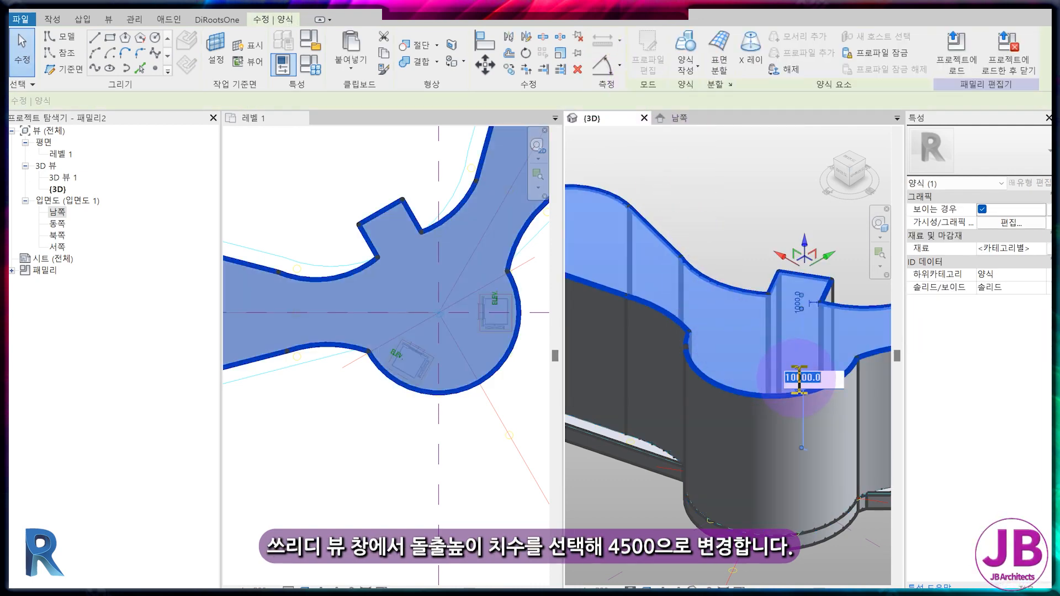
key(Return)
click(729, 204)
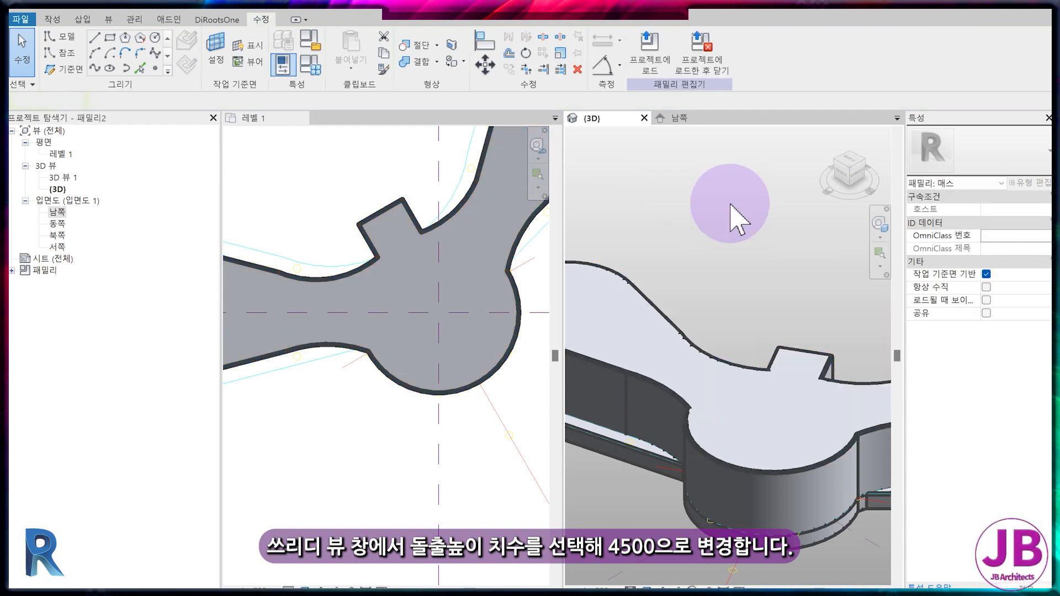
Dissolve the new 4500-high solid form into its upper and lower profiles in the {3D} view
scroll(718, 265, down, 3)
middle_drag(771, 478, 745, 502)
scroll(743, 502, down, 1)
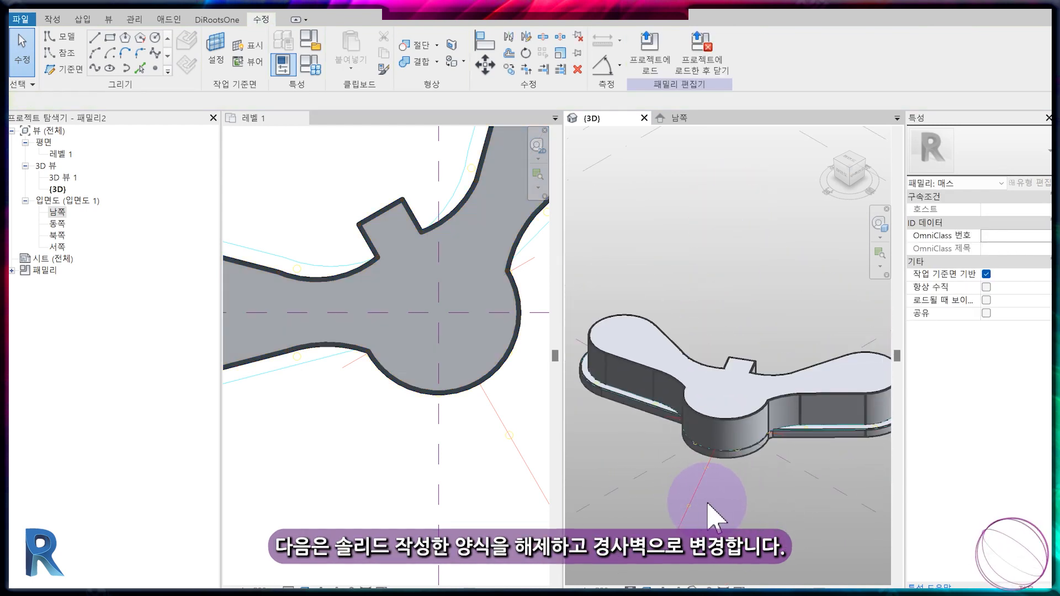
middle_drag(613, 462, 482, 453)
scroll(709, 403, up, 1)
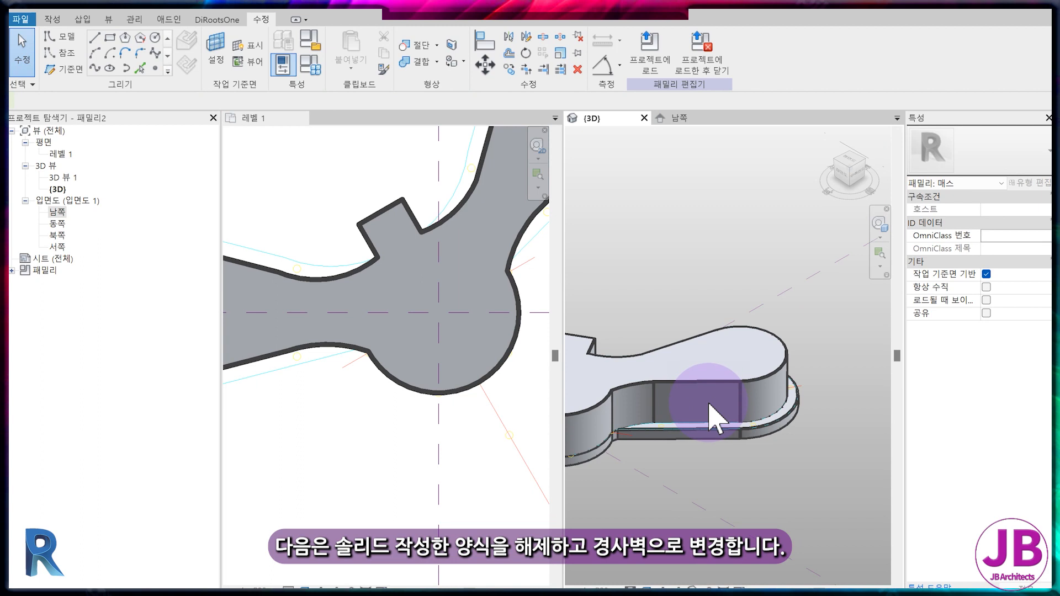
scroll(716, 403, up, 1)
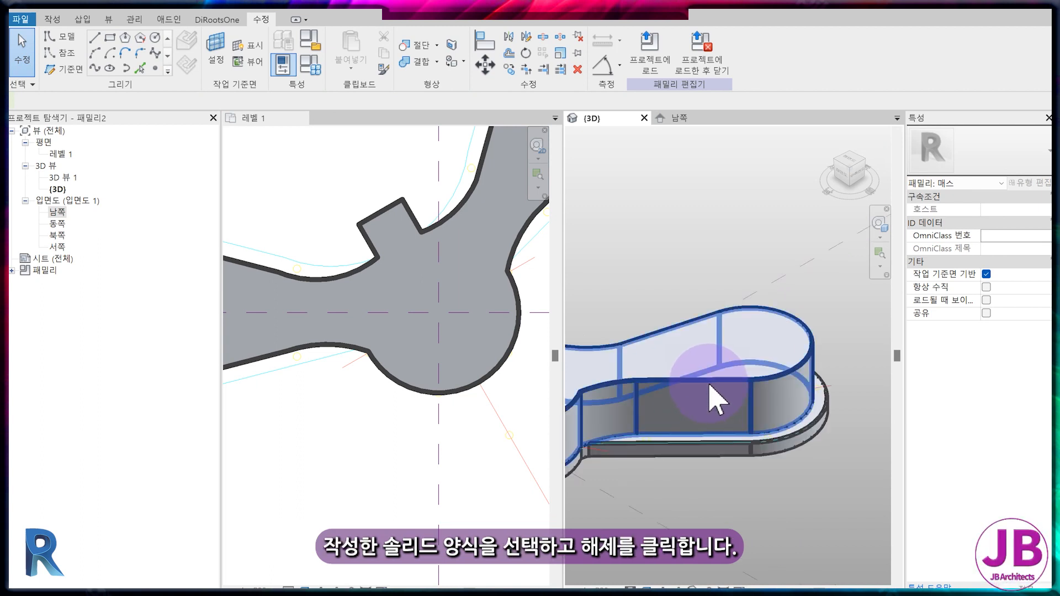
click(709, 383)
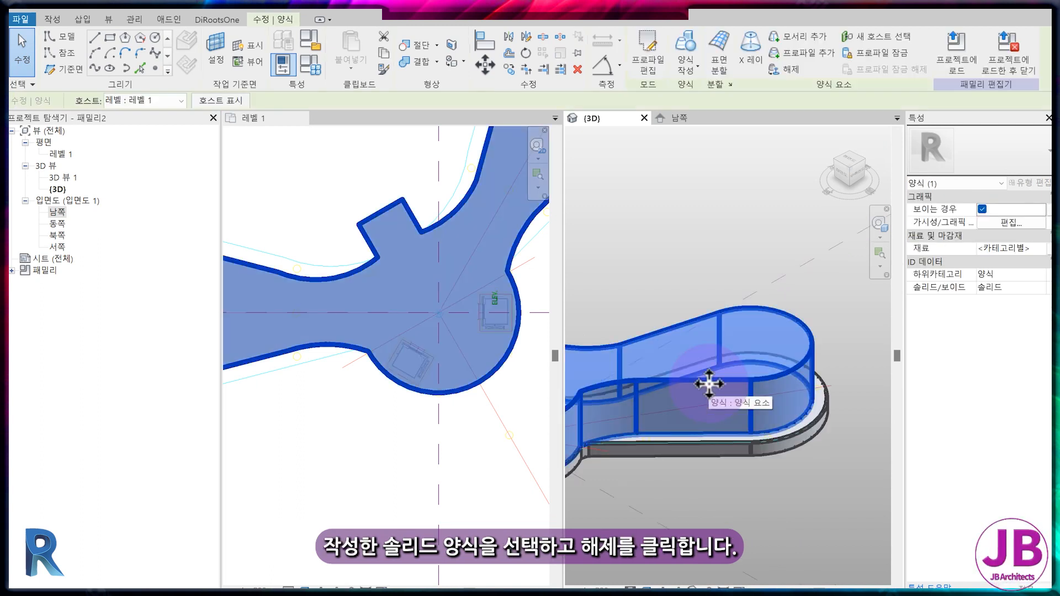
click(790, 70)
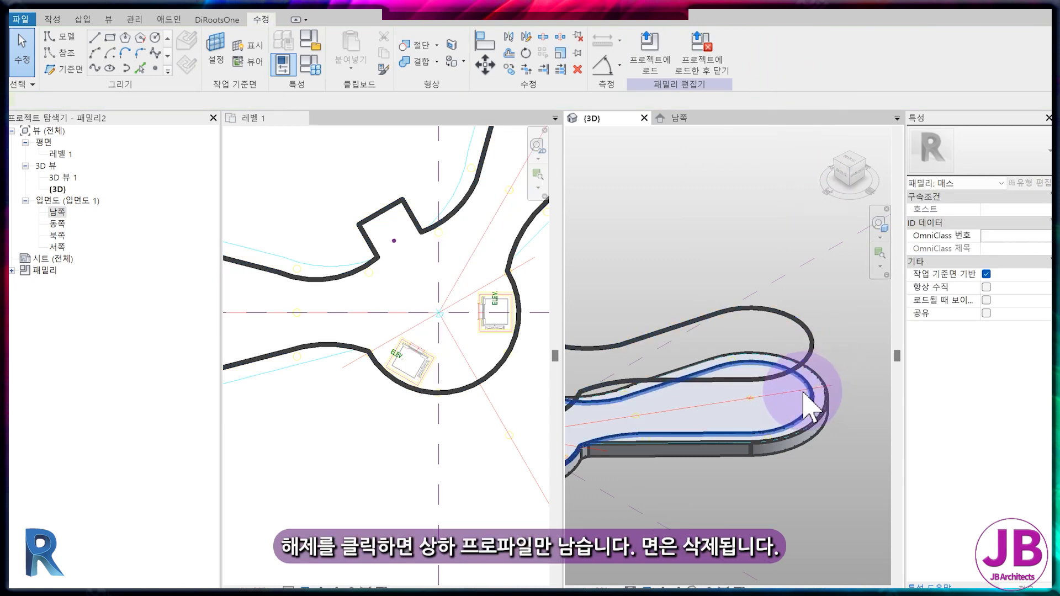
Offset copies of the upper profile's end arc and straight lines on the right wing outward by 600
middle_drag(767, 382, 790, 380)
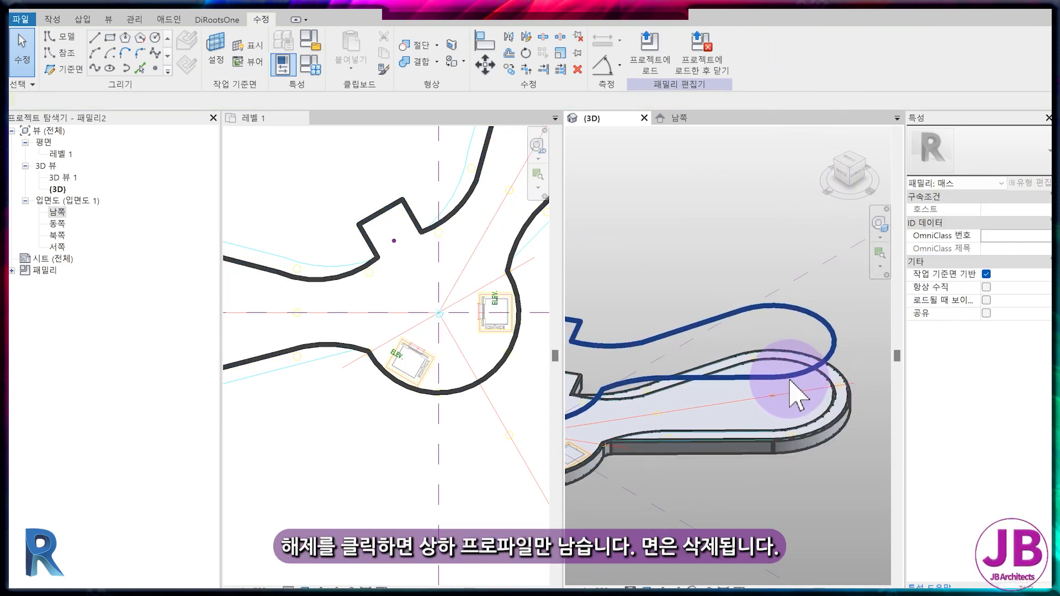
click(509, 53)
double_click(154, 100)
text(600.0)
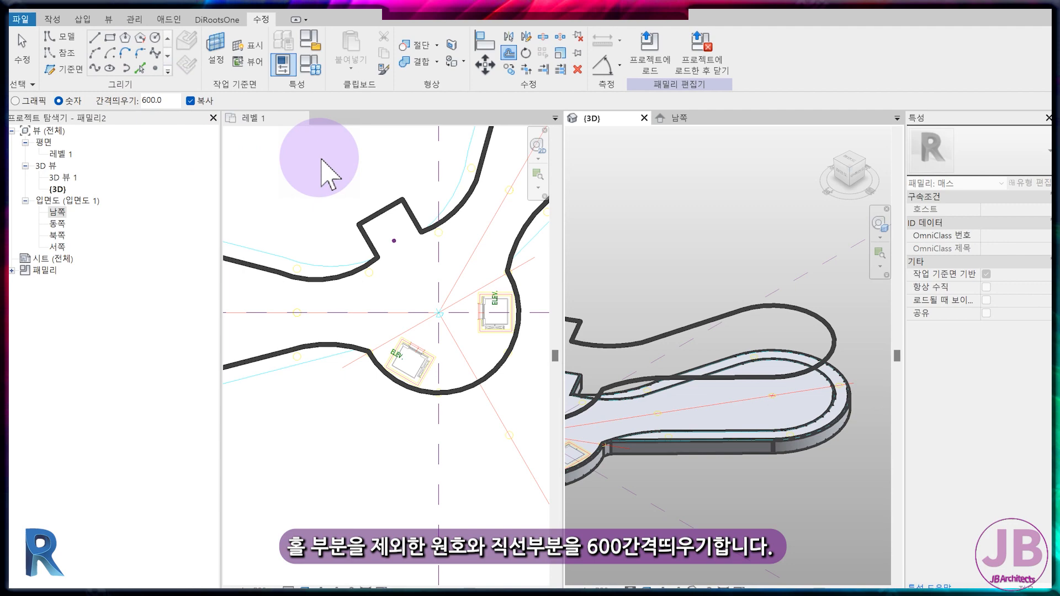
scroll(770, 403, up, 3)
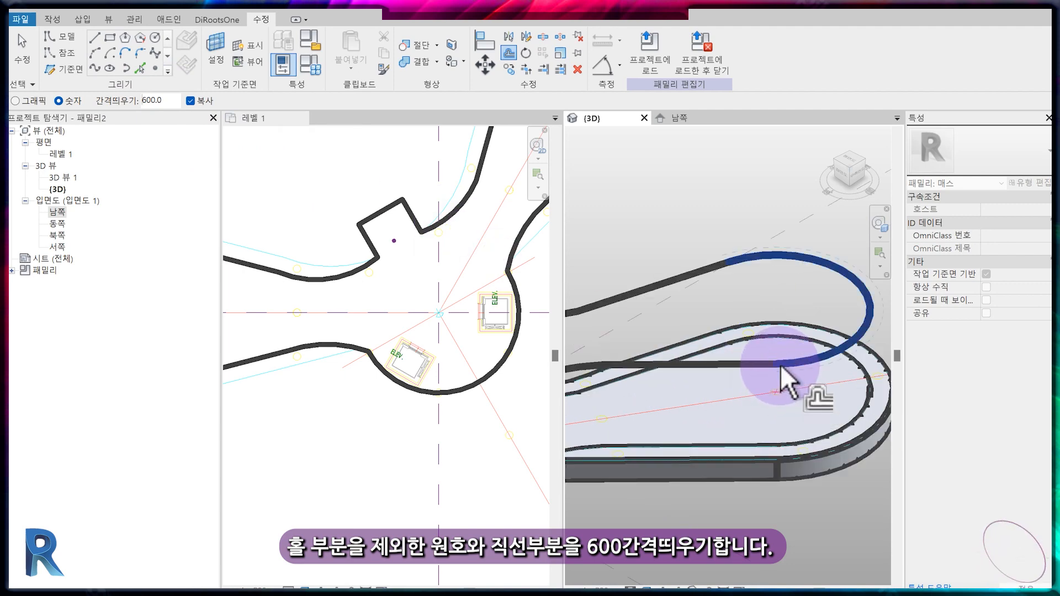
key(Tab)
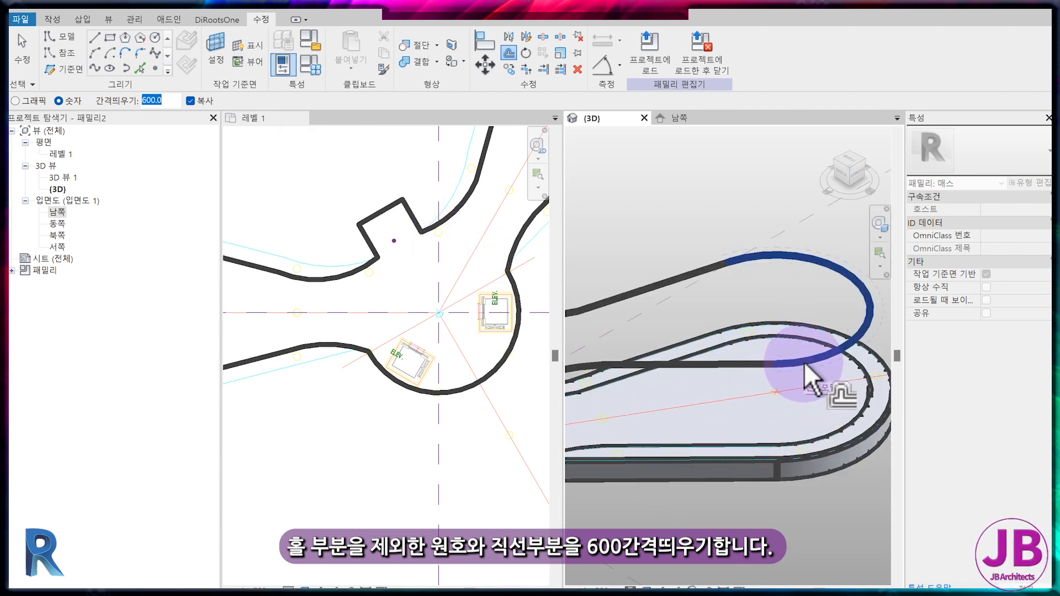
click(805, 362)
click(743, 367)
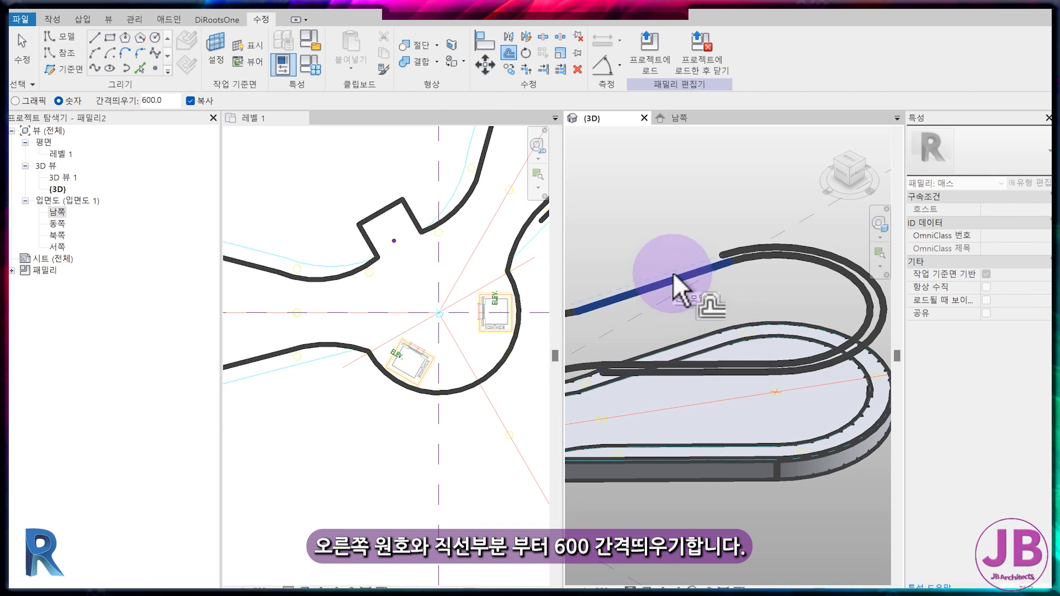
click(673, 273)
Offset copies of the upper profile's end arc and straight lines on the left wing outward by 600
scroll(706, 298, down, 3)
middle_drag(664, 355, 744, 351)
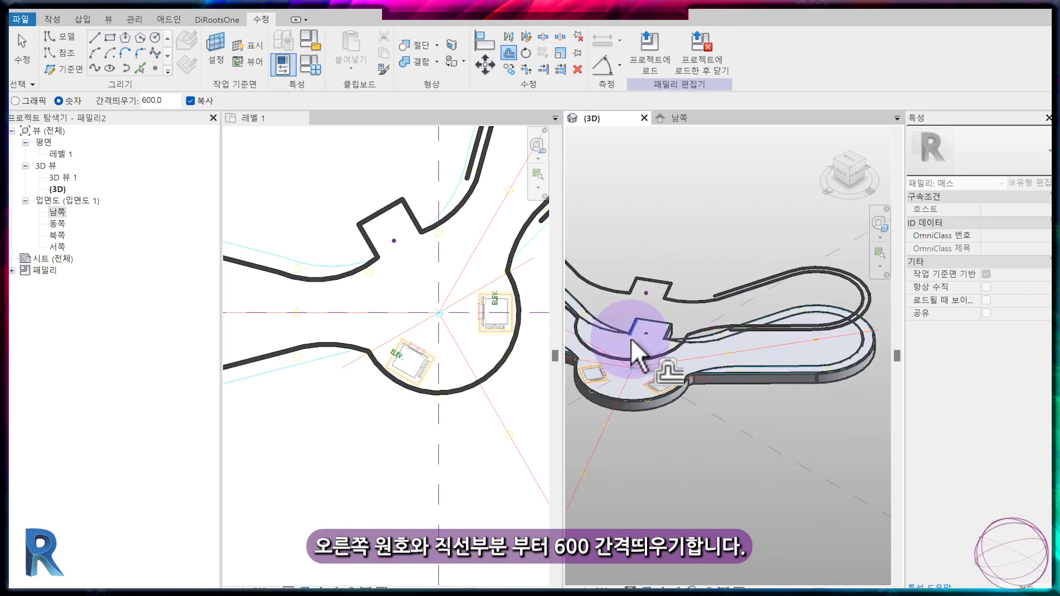
middle_drag(629, 341, 757, 353)
scroll(680, 255, up, 3)
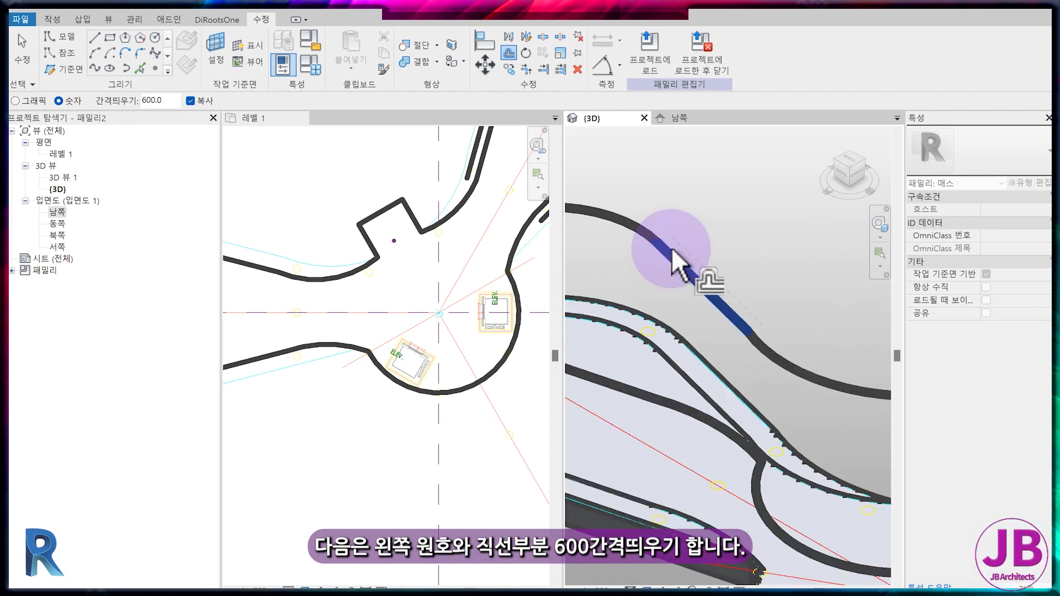
click(675, 268)
middle_drag(670, 237, 655, 420)
click(650, 407)
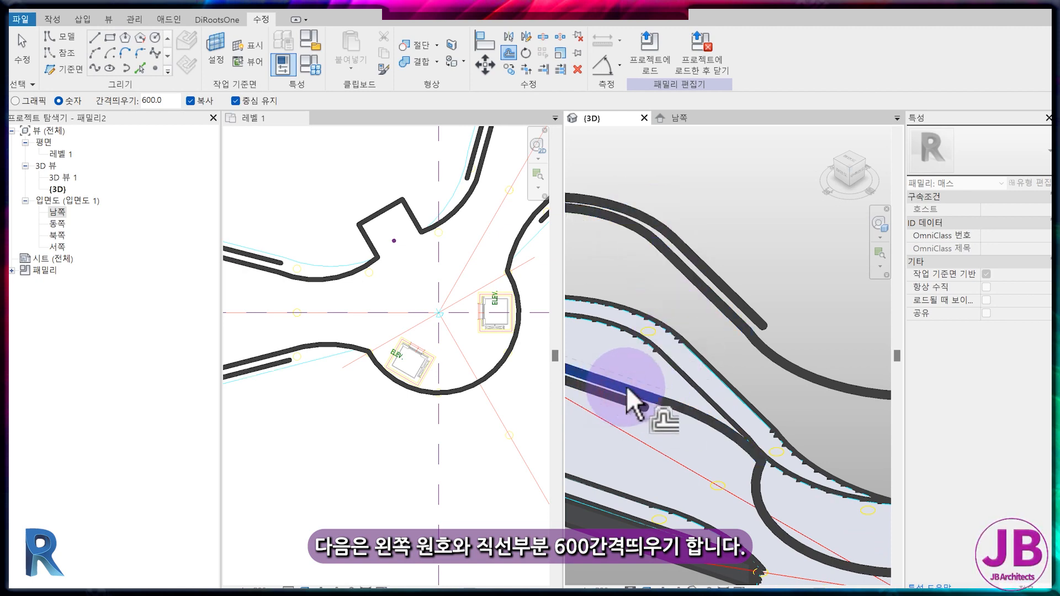
Trim/extend the right wing's offset lines to the adjoining upper-profile arcs at the central hall
scroll(670, 422, down, 5)
middle_drag(714, 425, 640, 341)
scroll(771, 376, up, 3)
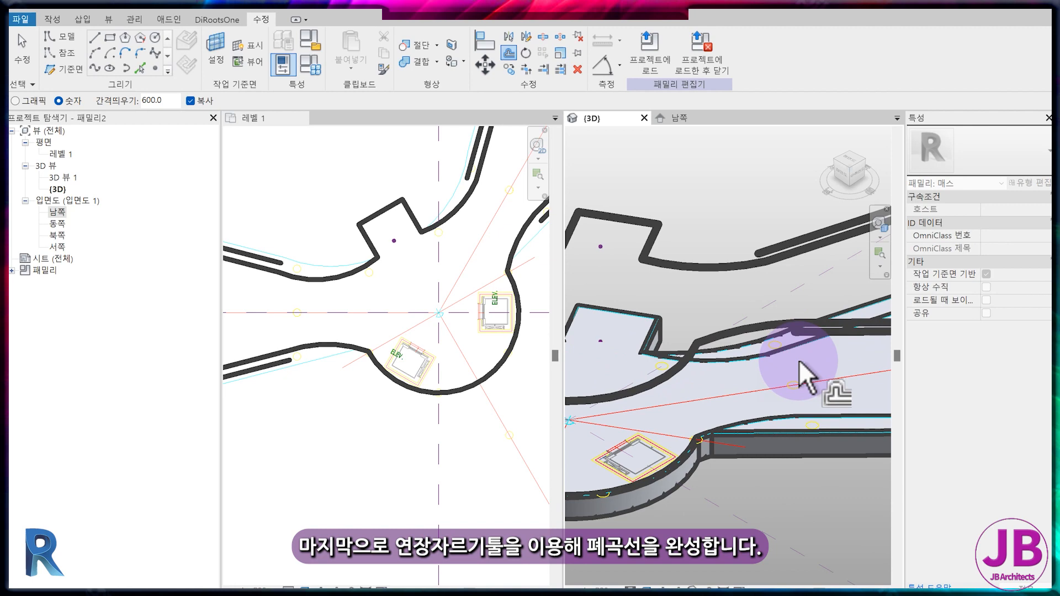
key(Escape)
key(t)
key(r)
scroll(739, 276, up, 1)
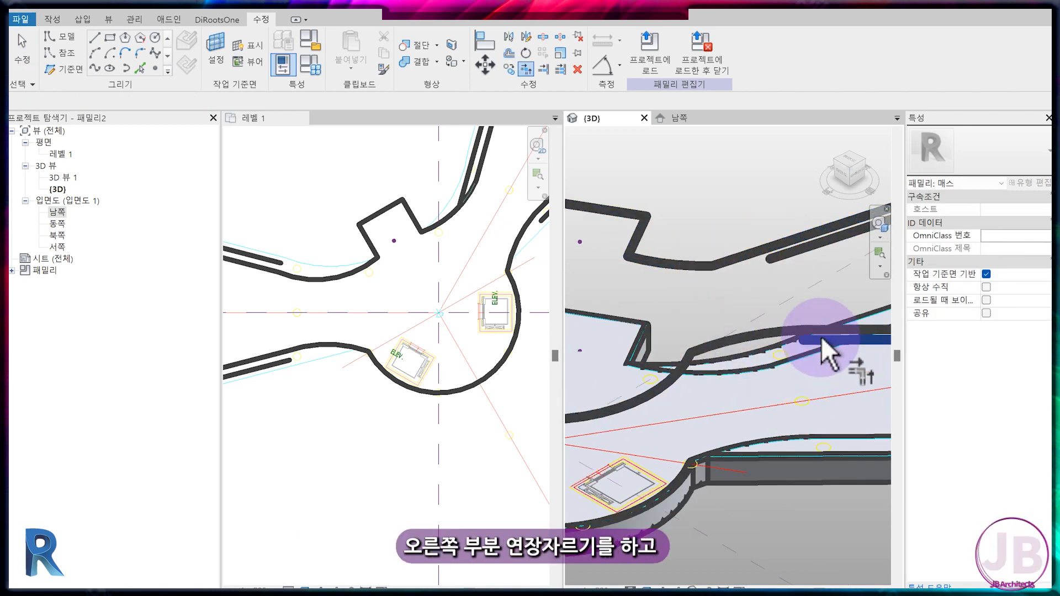
key(Escape)
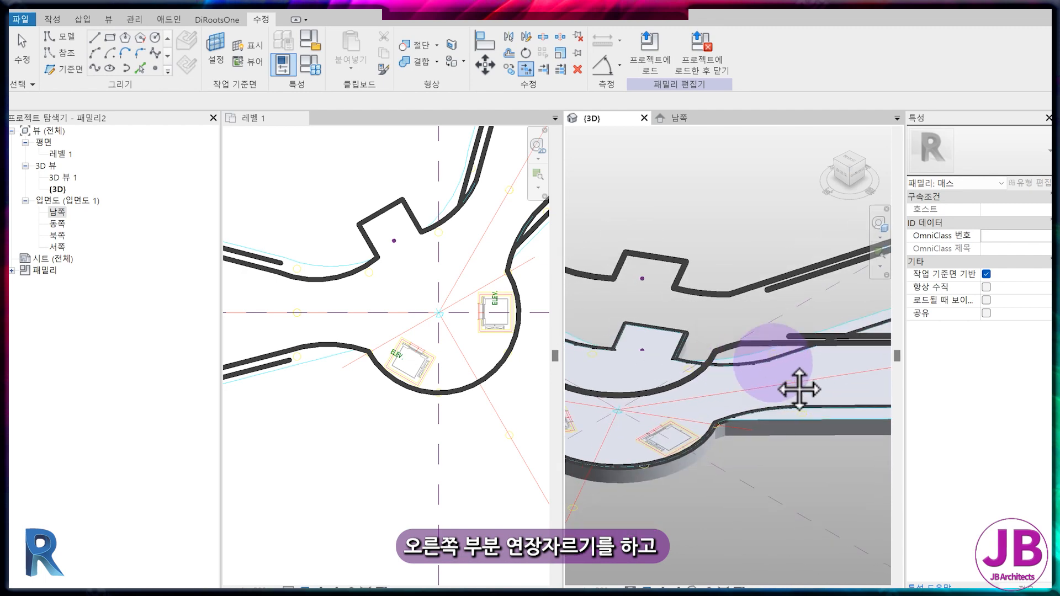
Trim/extend the left wing's offset lines to the adjoining upper-profile arcs to close the outline
scroll(798, 386, down, 4)
middle_drag(798, 294, 800, 296)
scroll(794, 298, up, 3)
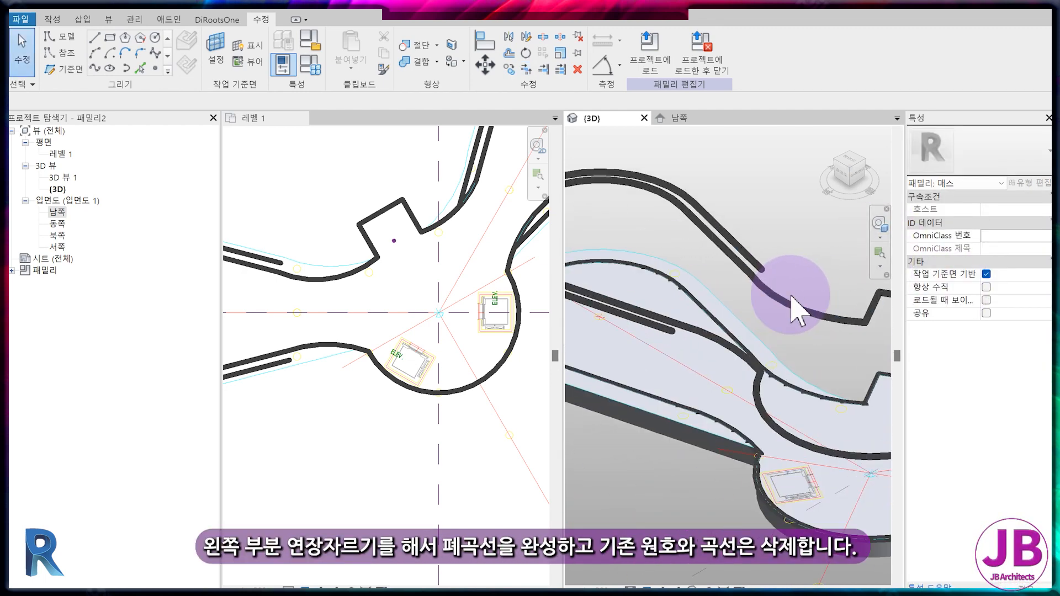
key(t)
key(r)
click(825, 321)
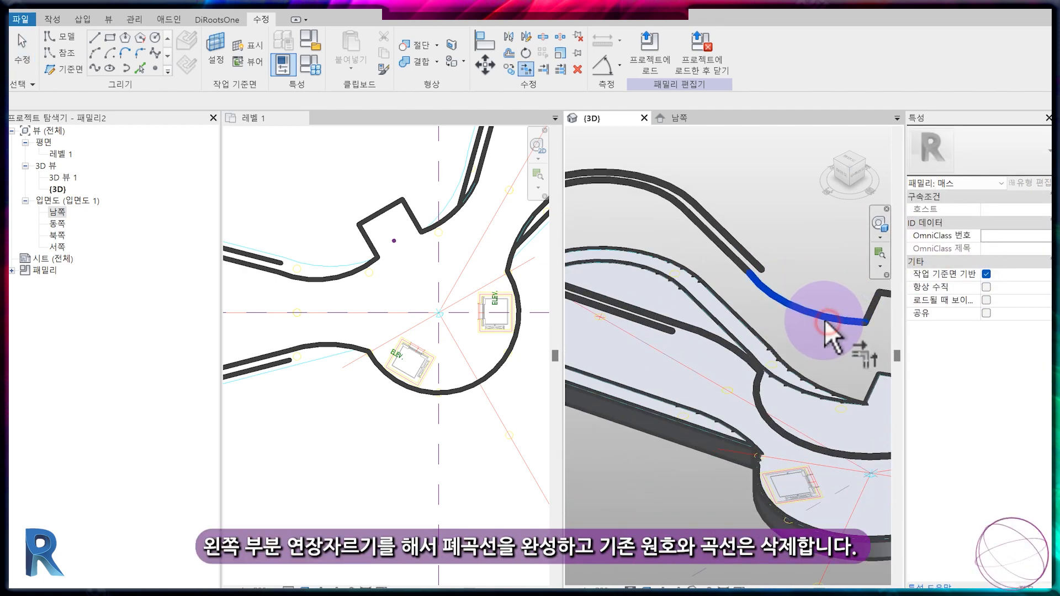
click(756, 264)
scroll(699, 348, up, 2)
click(629, 312)
click(801, 389)
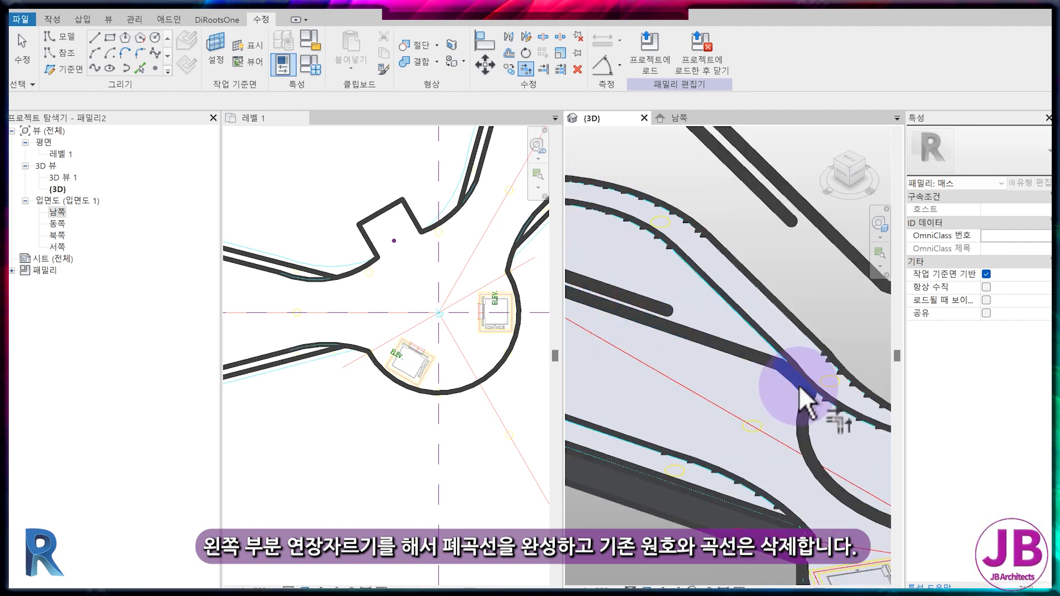
Delete the original arc and straight lines of the upper profile remaining inside the offset outline
key(Escape)
scroll(617, 389, down, 2)
click(620, 337)
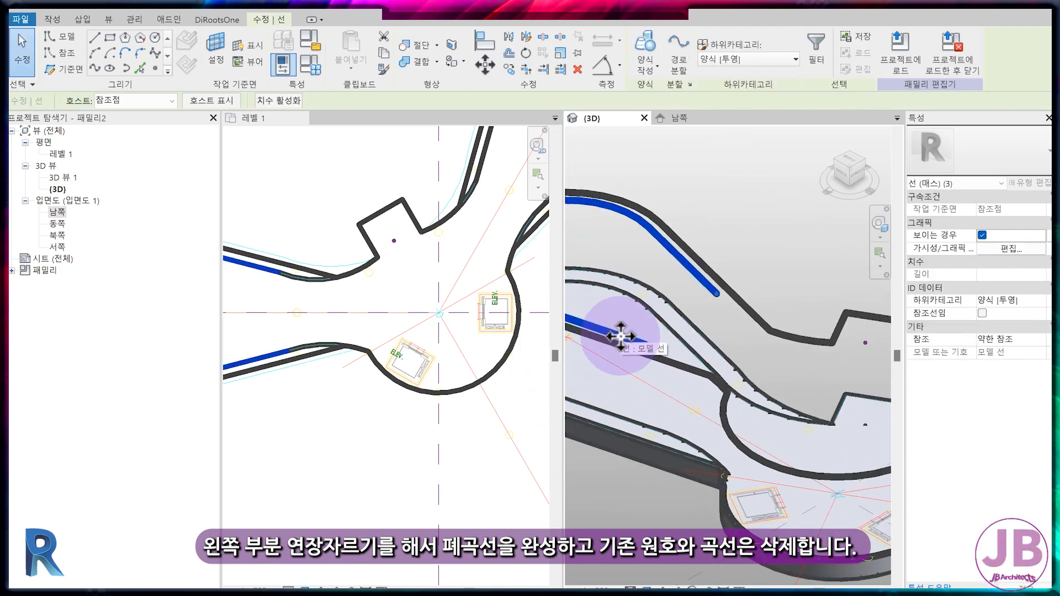
Create a solid form lofted between the base model-line profile and the offset upper profile
shift+middle_drag(620, 351, 793, 366)
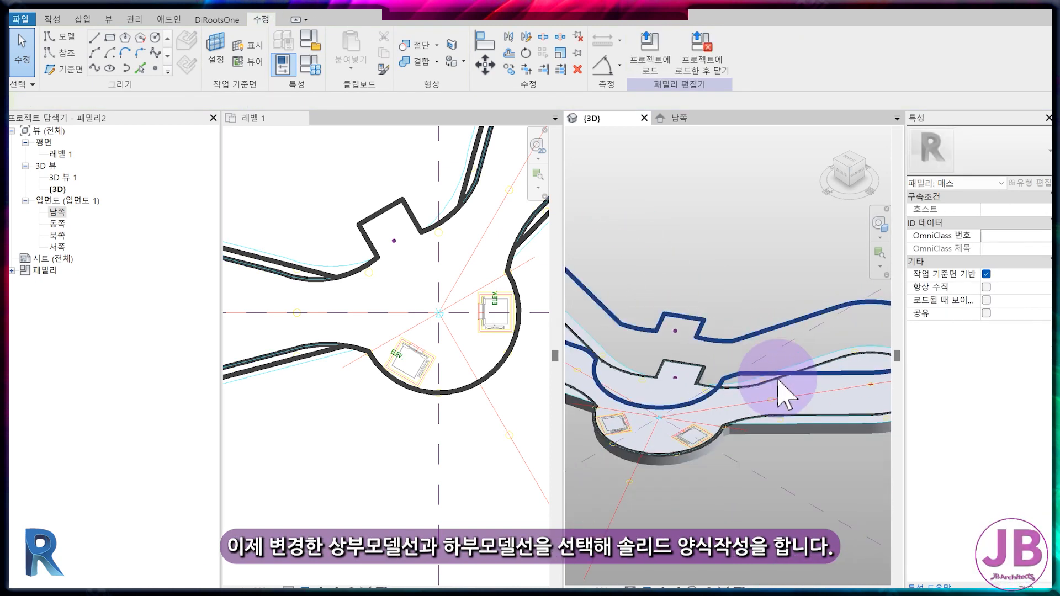
shift+middle_drag(774, 379, 806, 417)
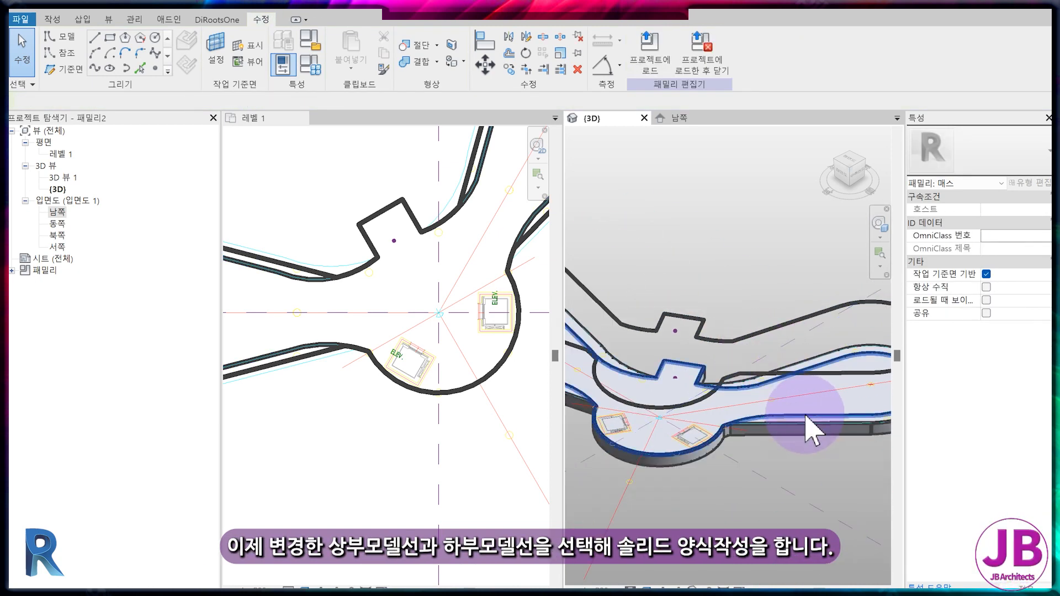
click(805, 412)
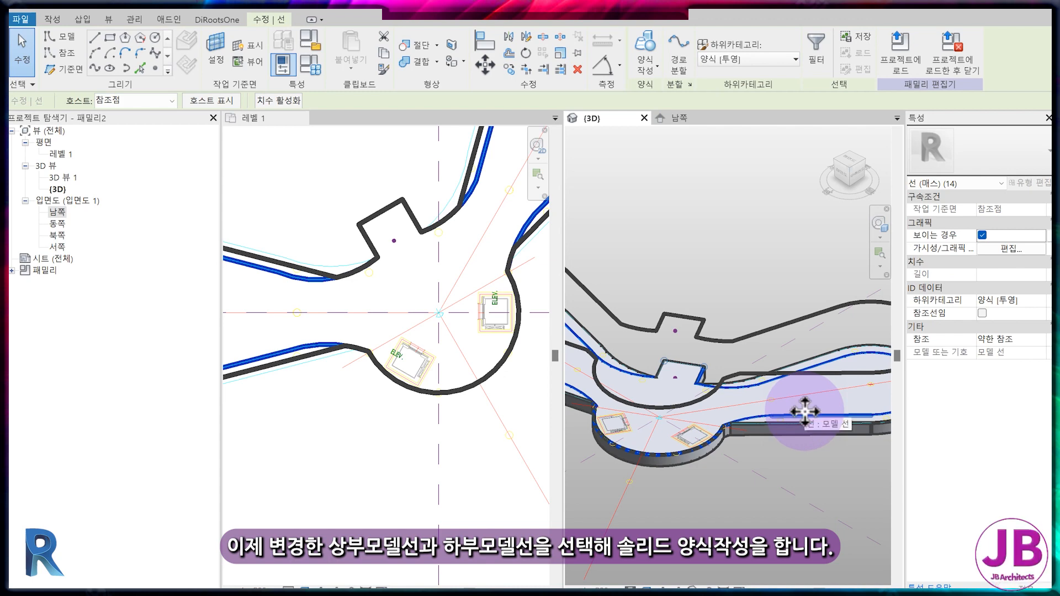
ctrl+click(829, 377)
click(645, 61)
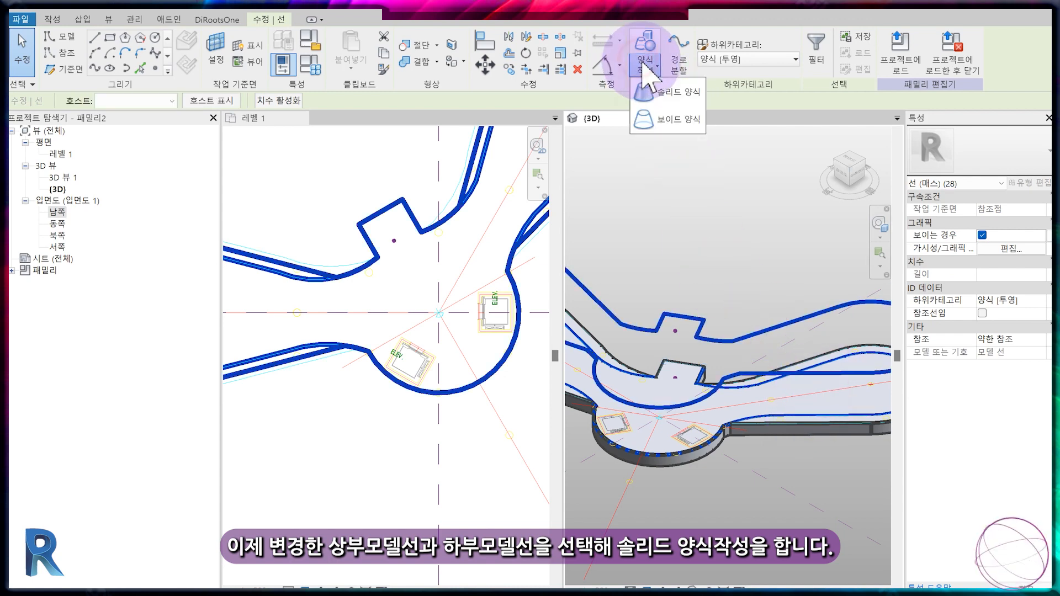
click(661, 98)
scroll(752, 379, down, 3)
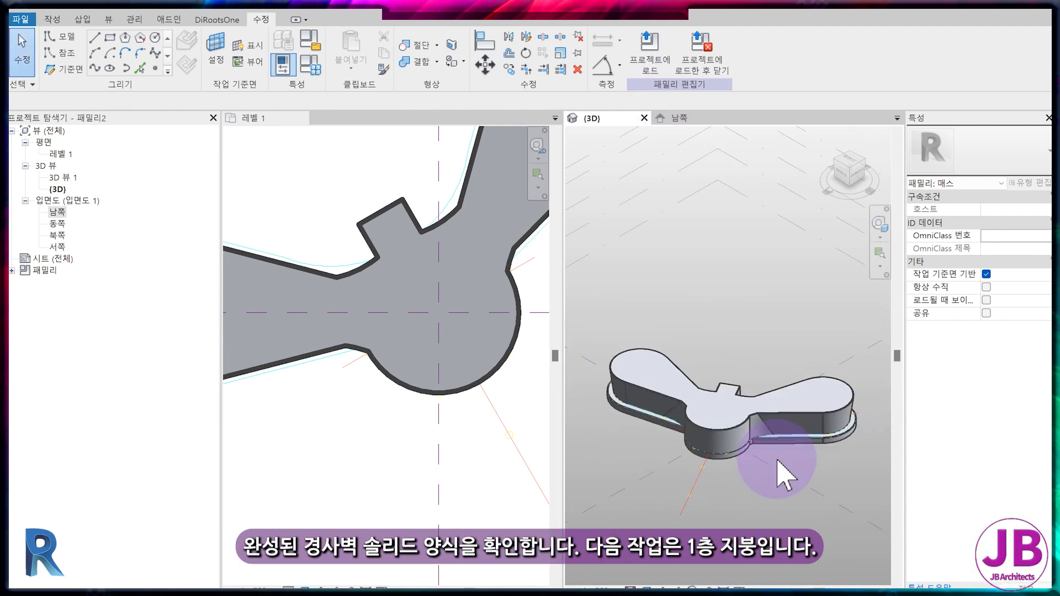
middle_drag(727, 497, 762, 490)
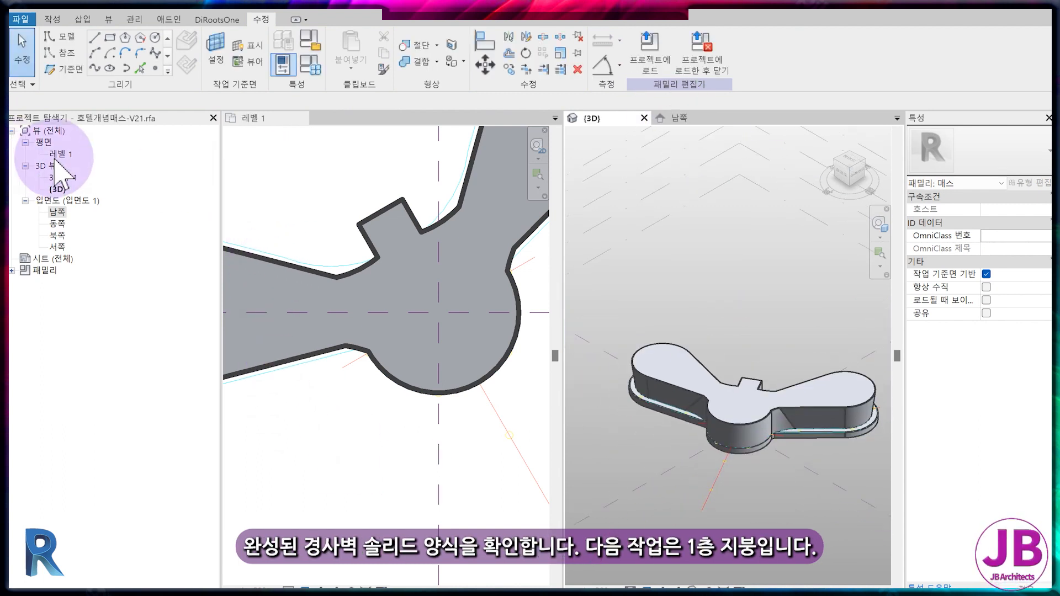
Create a floor plan view for 레벨 2 and dock it beside the 레벨 1 plan
click(110, 19)
click(202, 55)
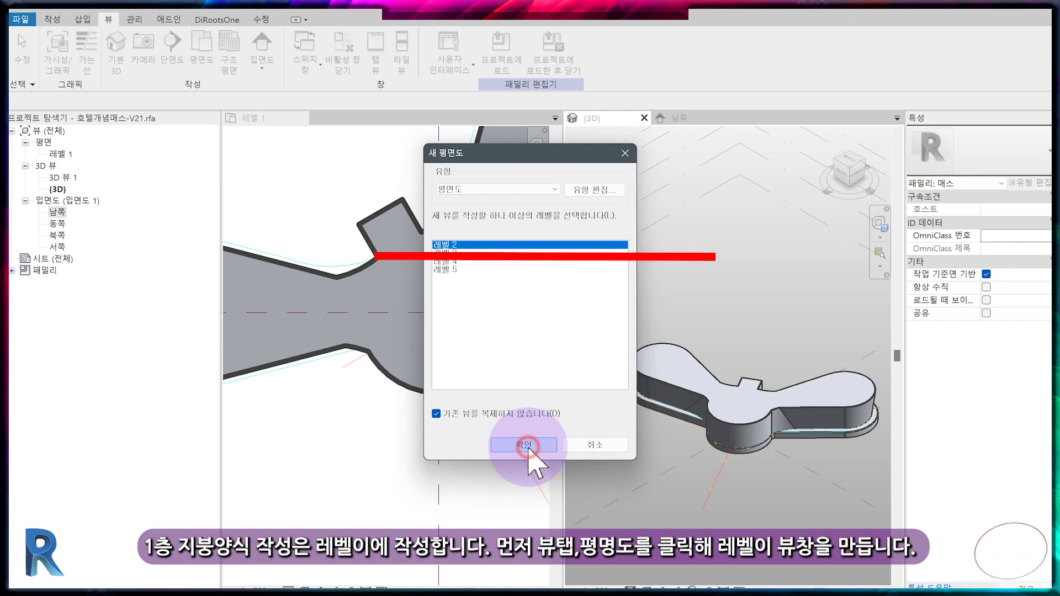
click(528, 446)
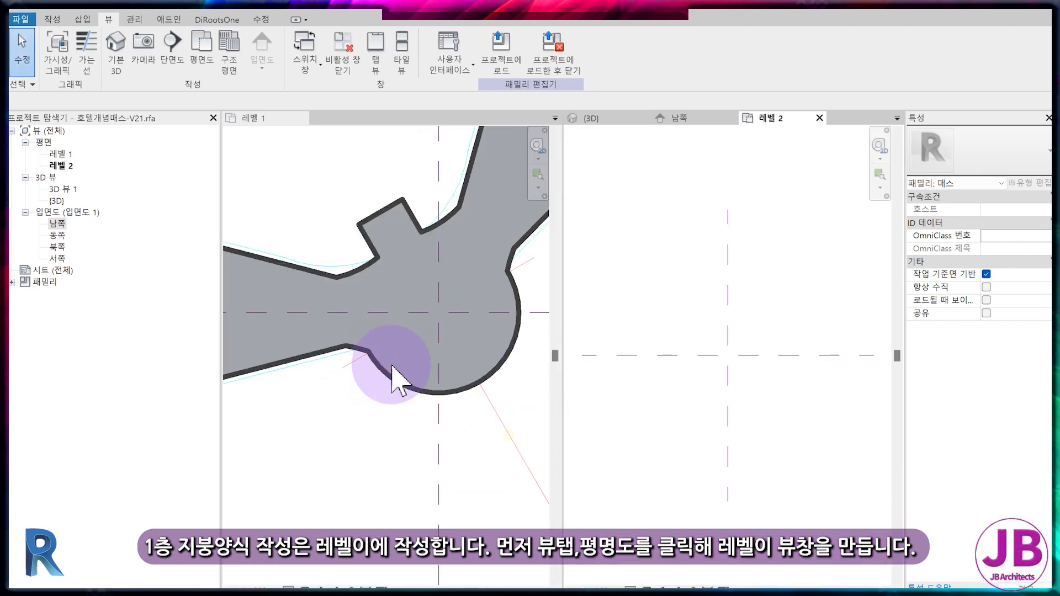
drag(797, 120, 359, 138)
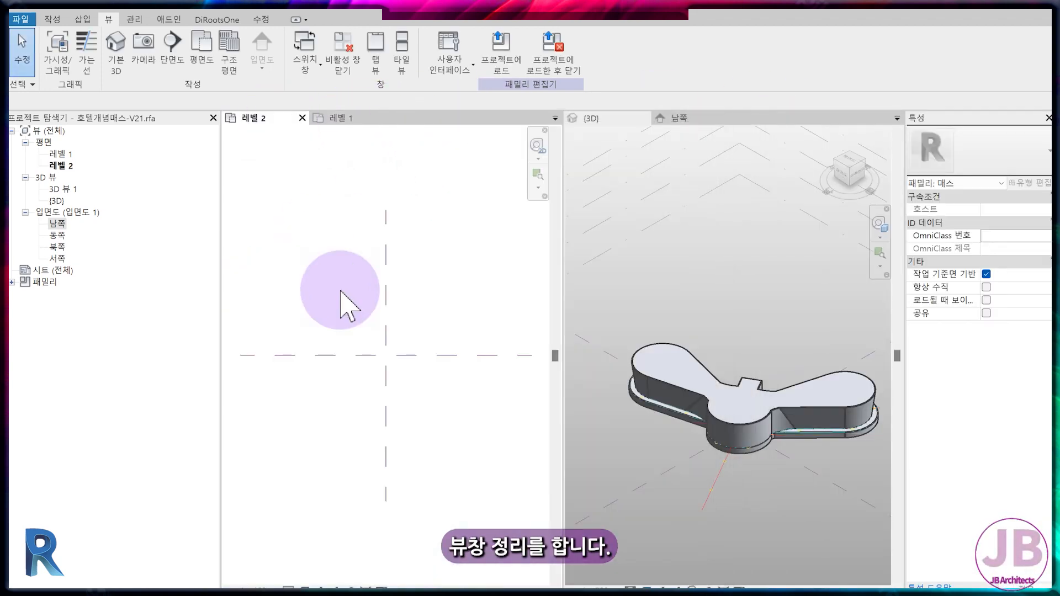
Import the CAD file #개념2RF.dwg into the 레벨 2 plan in millimetres, positioned origin to internal origin
click(82, 20)
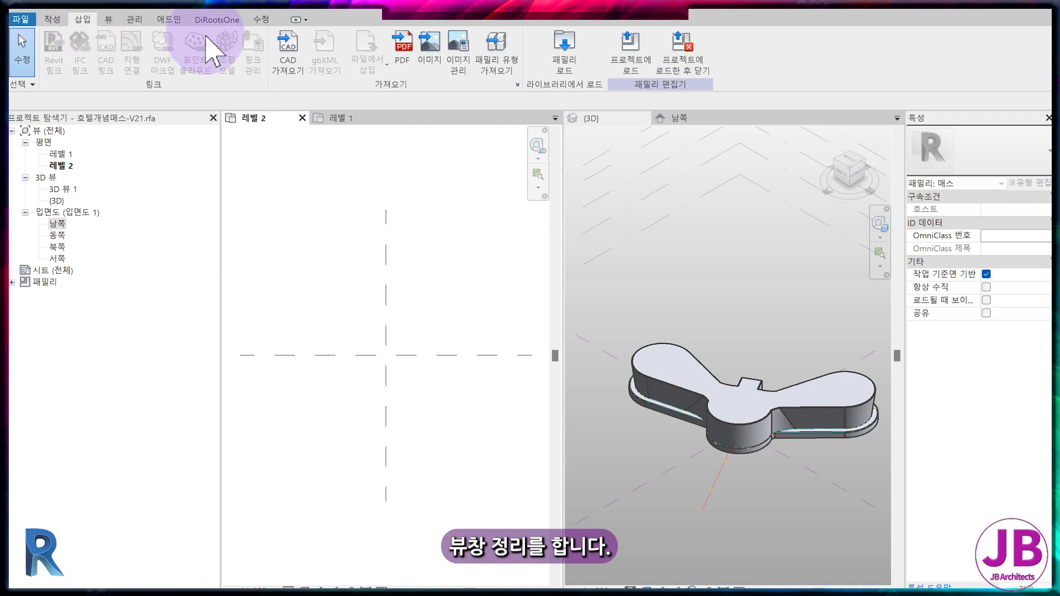
click(293, 62)
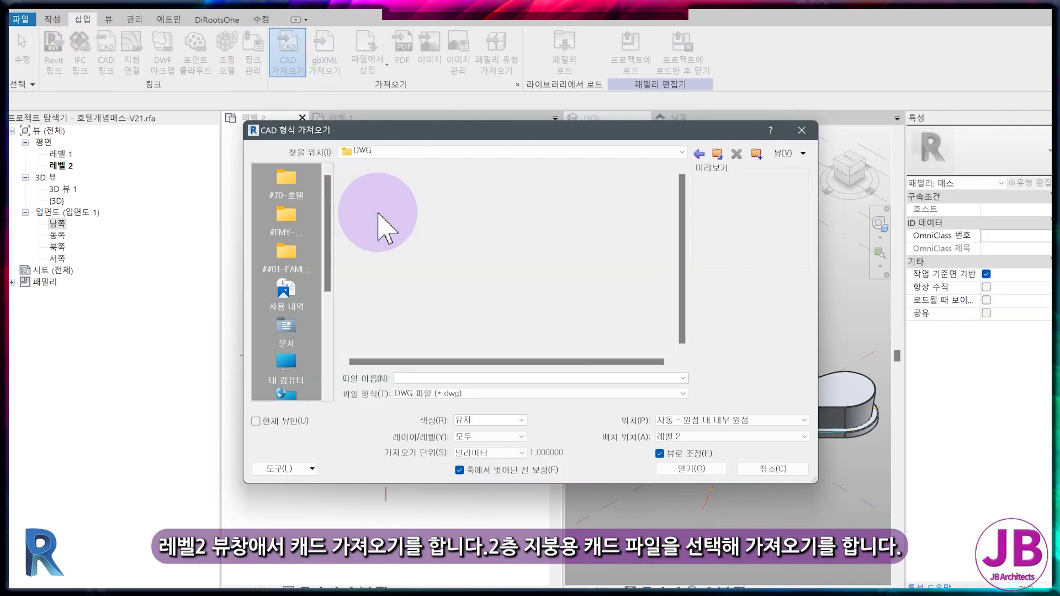
click(381, 208)
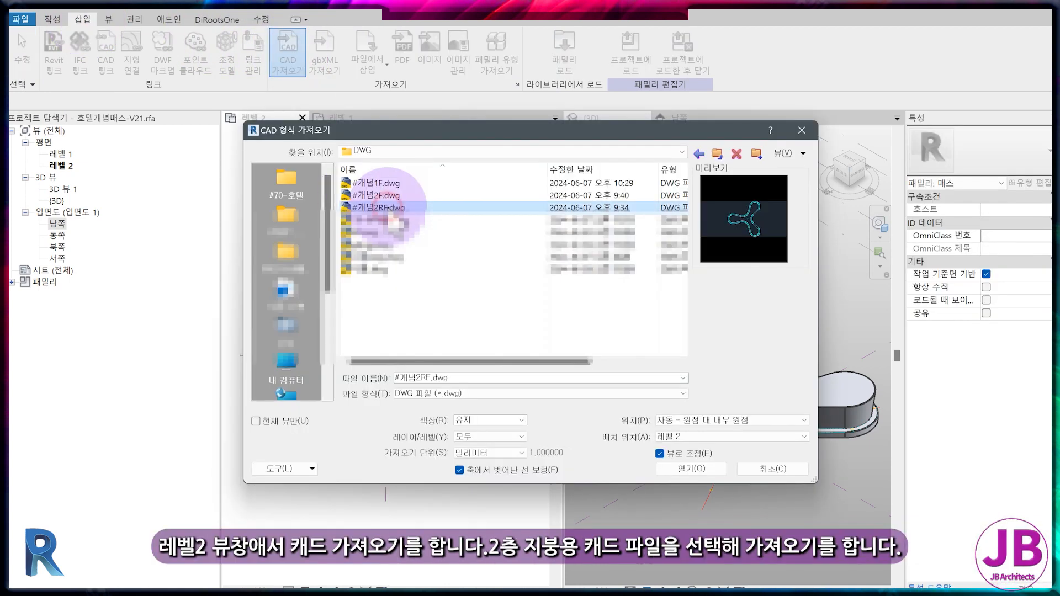
click(698, 468)
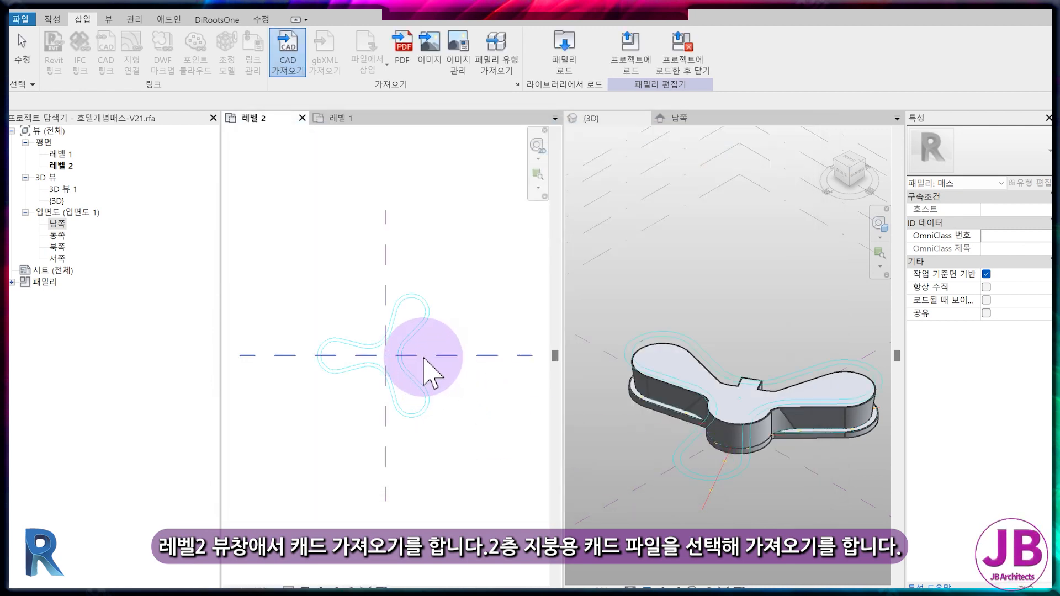
Pick the whole outer outline of the imported CAD as model lines drawn on the 레벨 2 work plane
scroll(418, 383, up, 1)
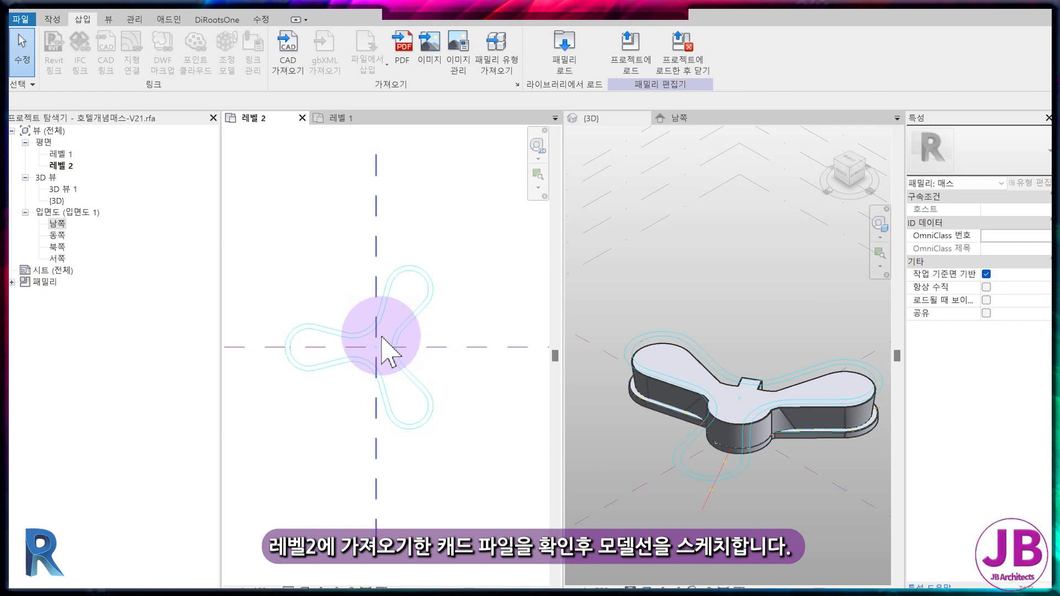
scroll(384, 348, up, 2)
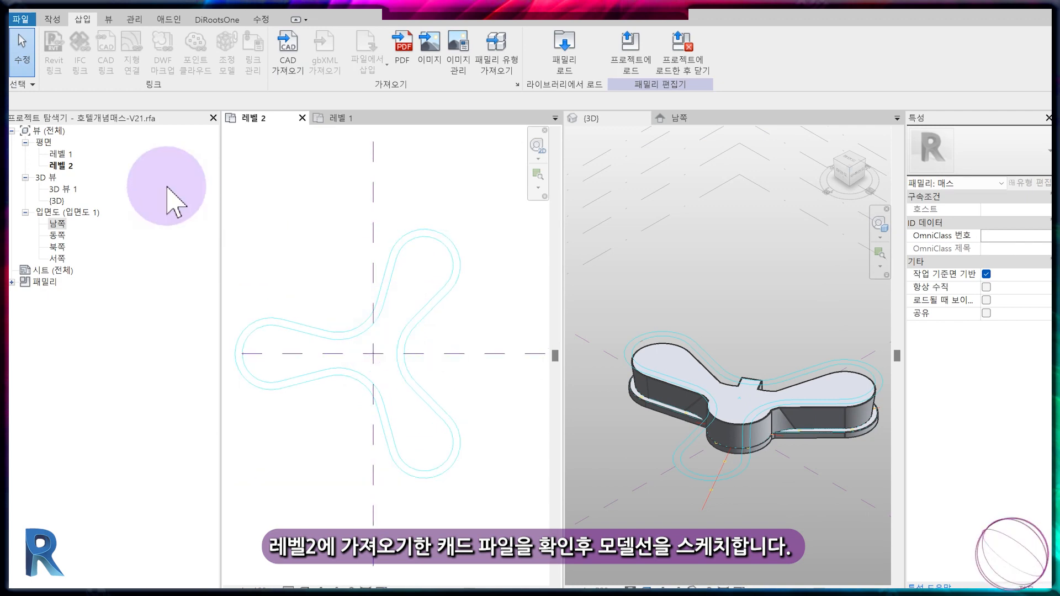
click(53, 19)
click(120, 39)
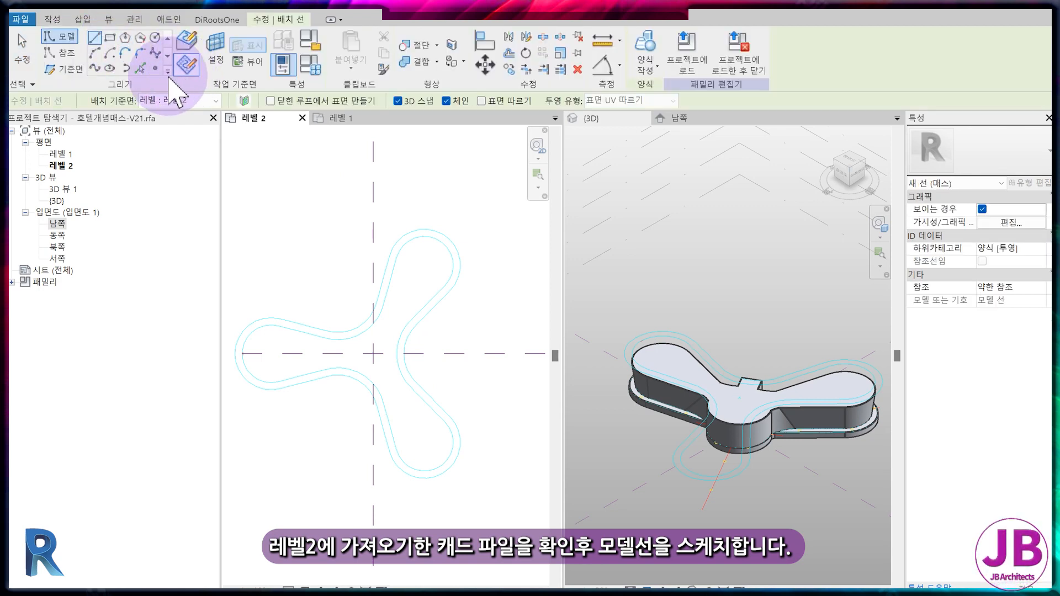
click(184, 70)
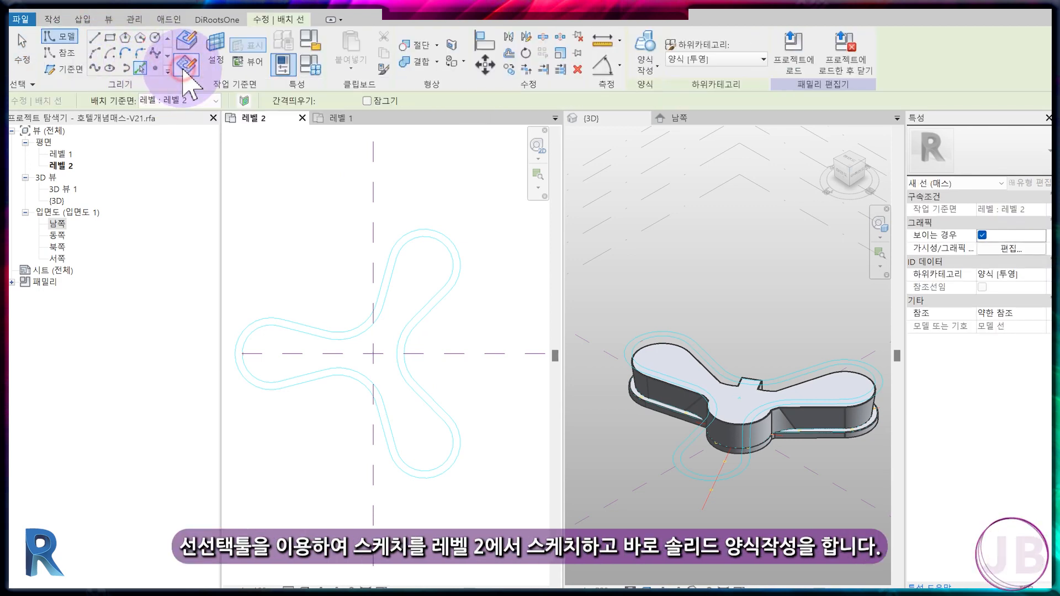
scroll(683, 383, up, 2)
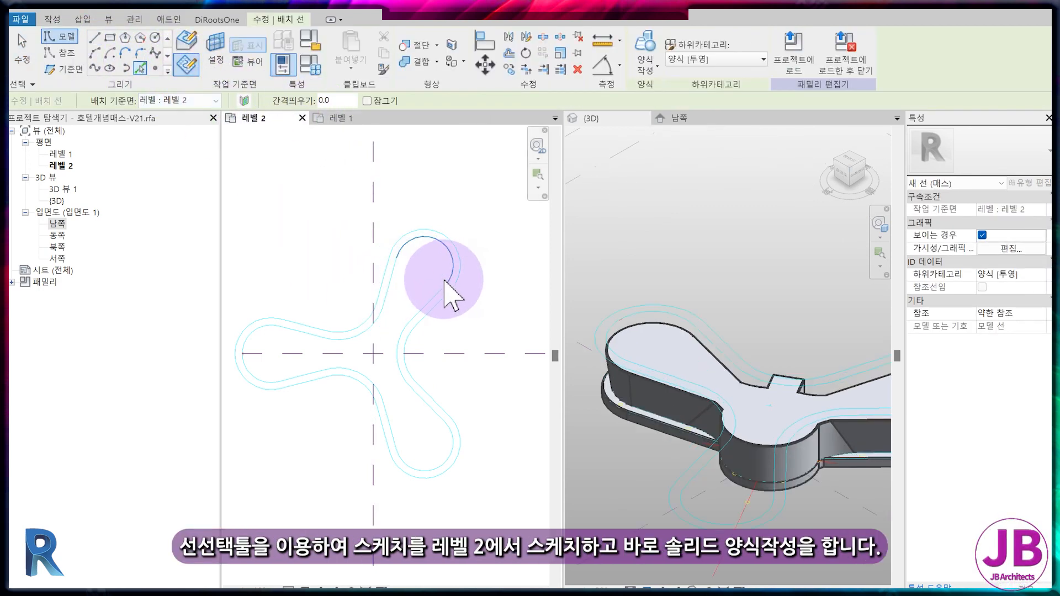
key(Tab)
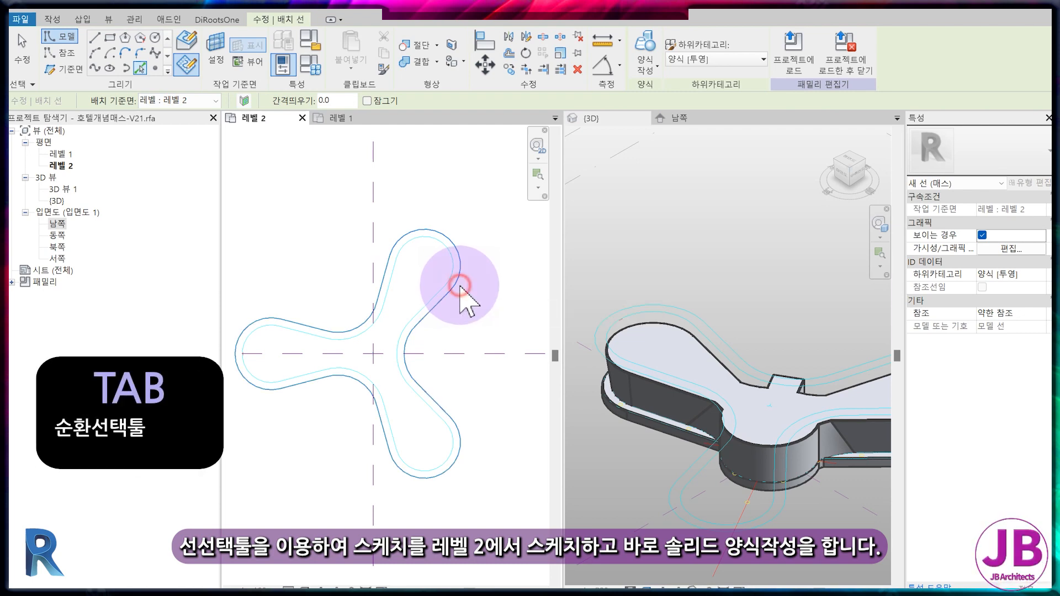
click(460, 287)
Create a solid form from the outer roof outline with an extrusion value of -1500
click(645, 62)
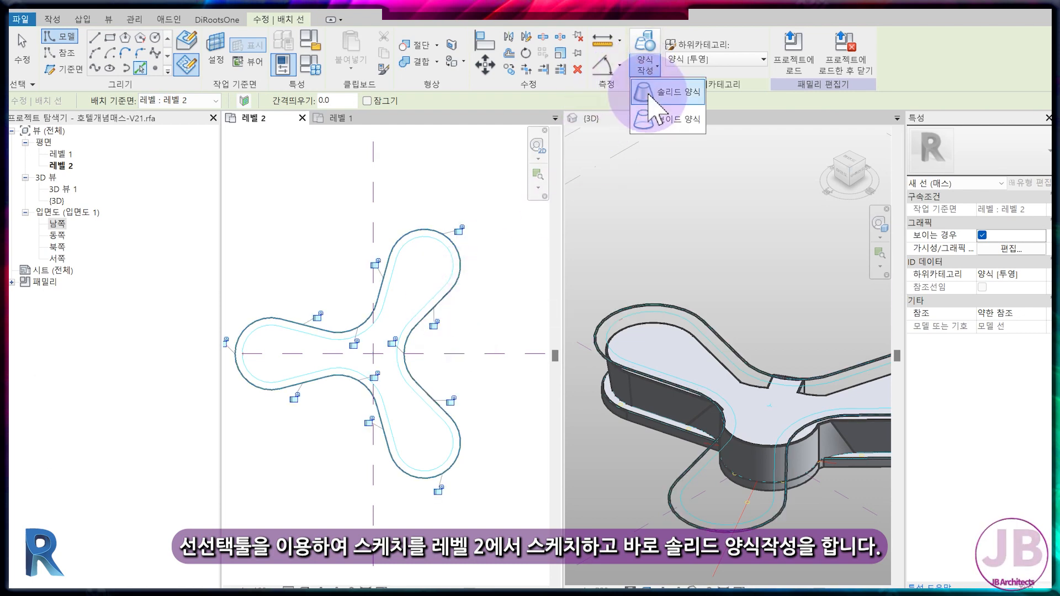
click(670, 92)
click(754, 224)
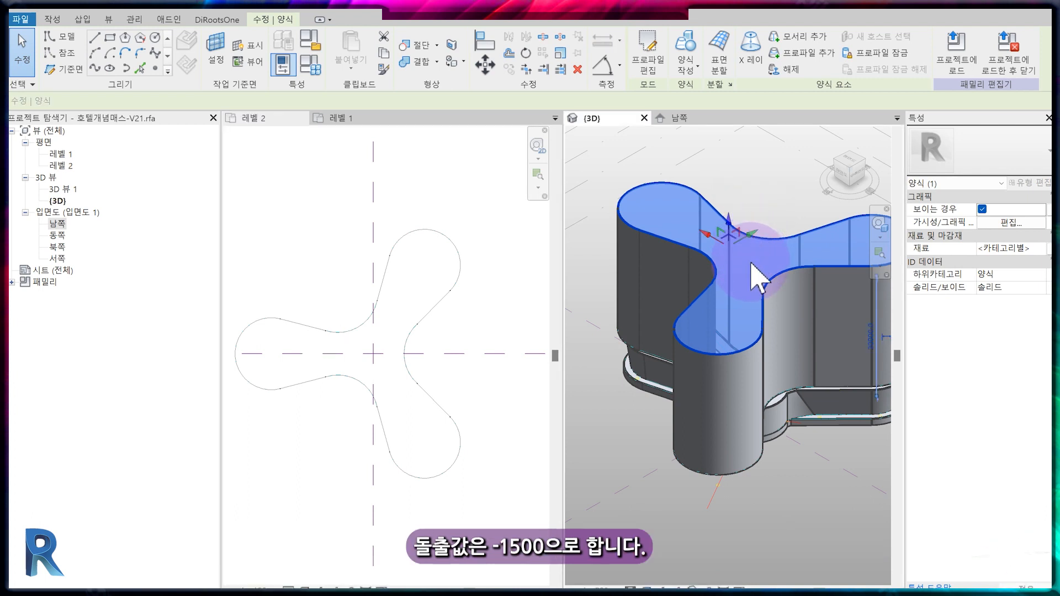
click(871, 336)
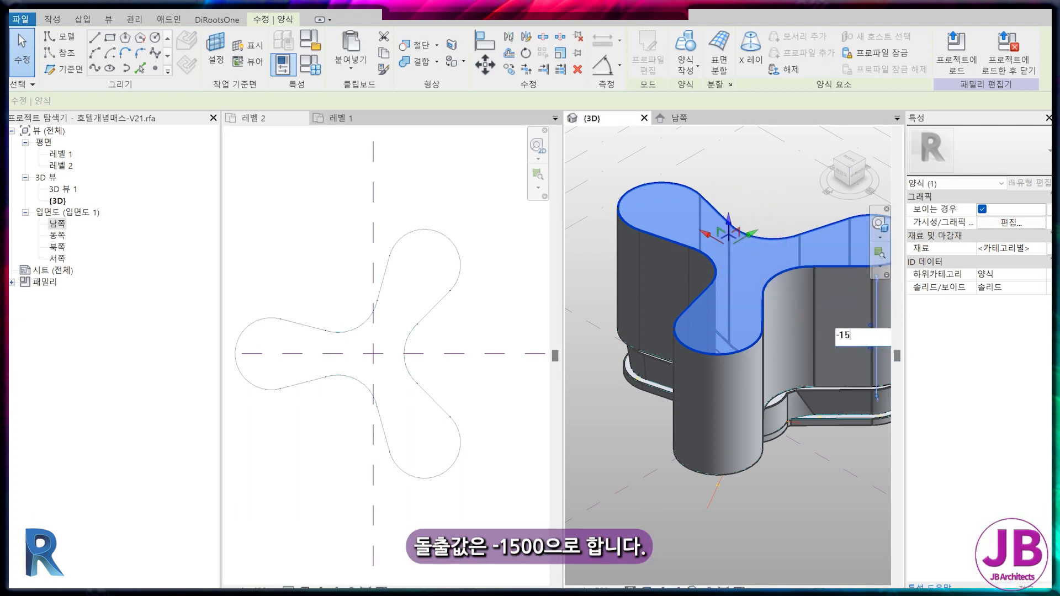
text(-1500)
click(855, 338)
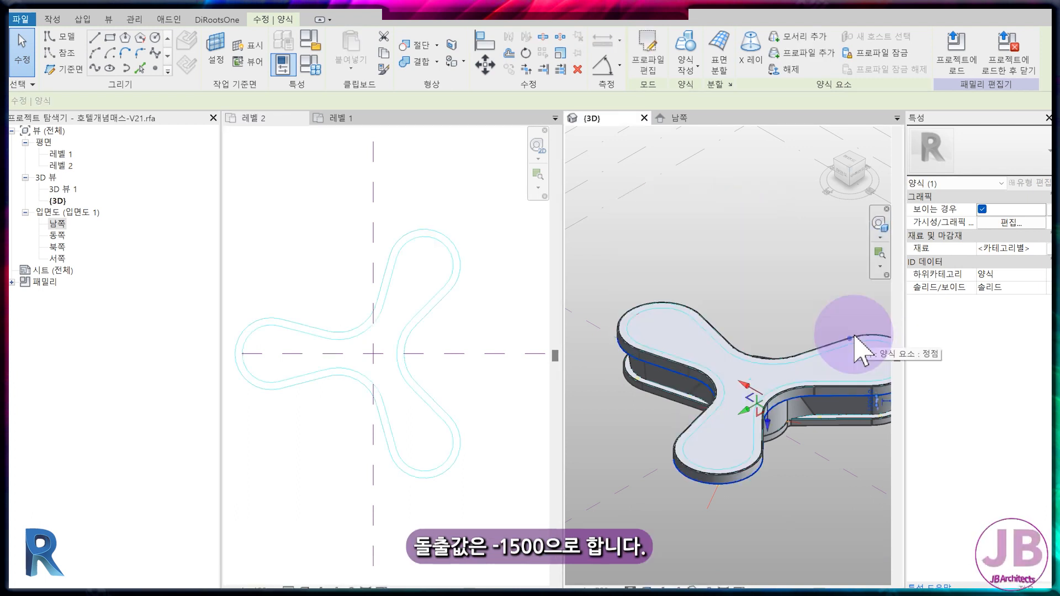
Show the roof form in X-Ray and add an intermediate profile on its extruded side face
click(754, 60)
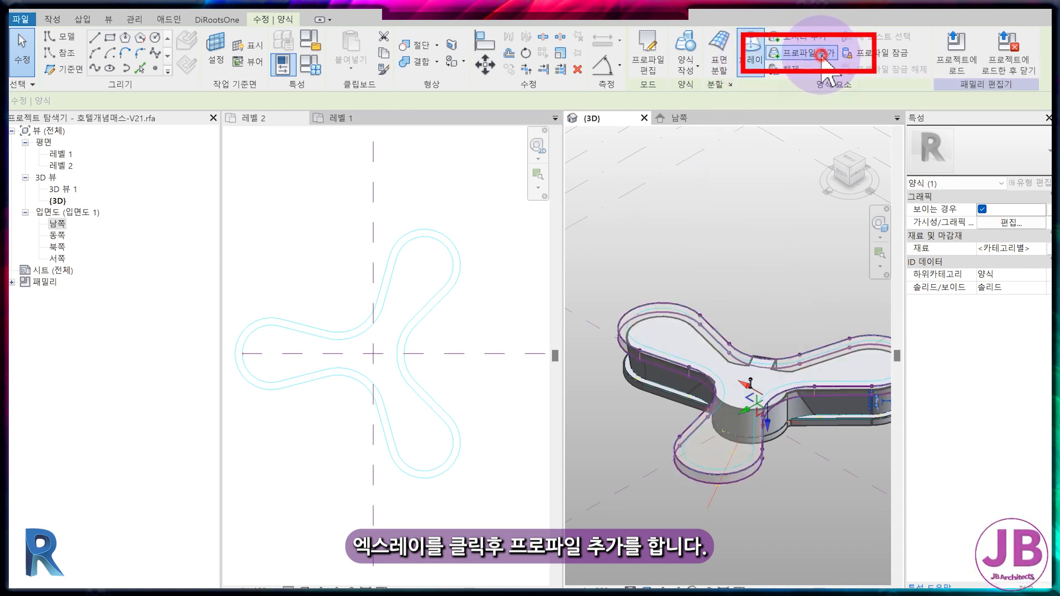
click(821, 54)
scroll(789, 398, up, 6)
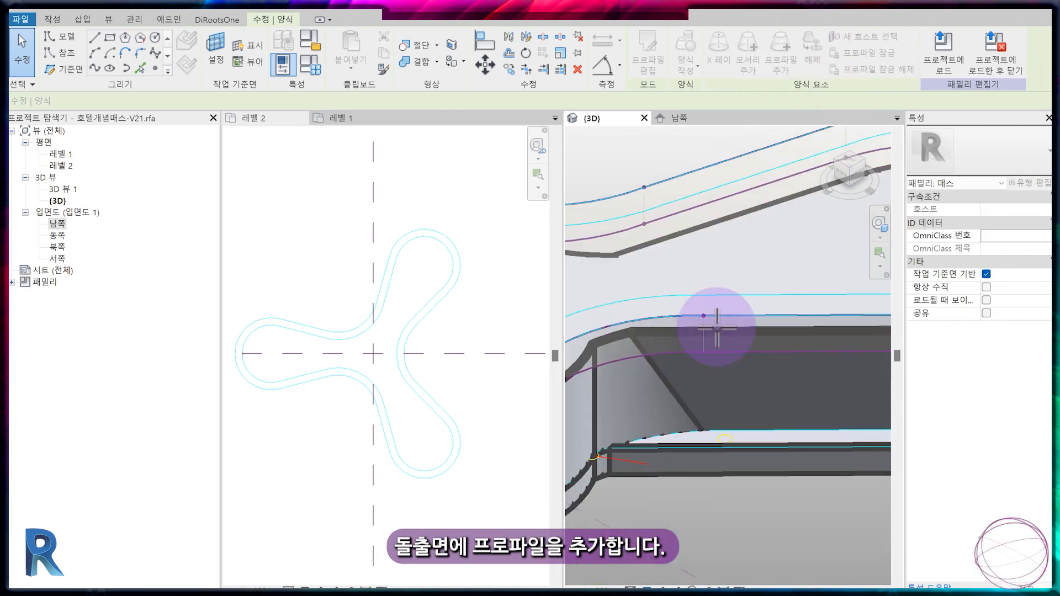
scroll(758, 308, up, 2)
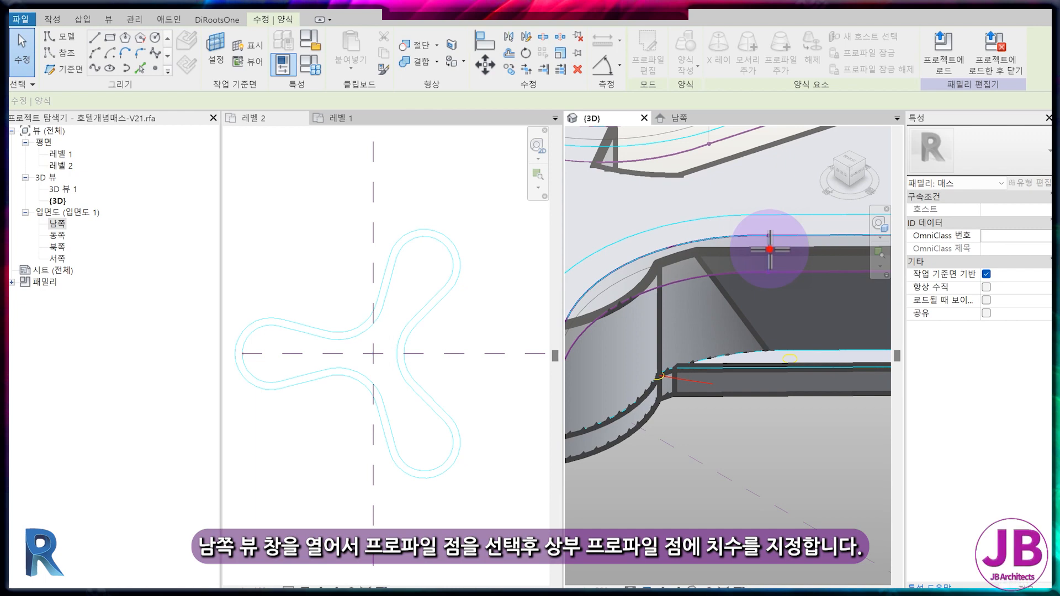
click(770, 249)
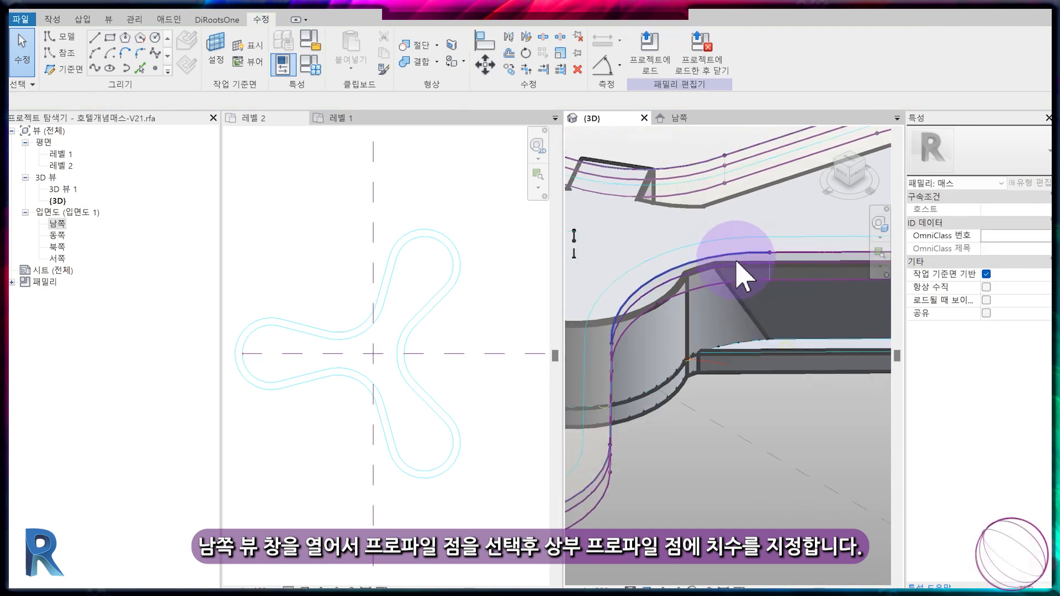
In the 남쪽 elevation, dimension the distance between the roof form's top profile and the added profile at the centre reference plane
click(683, 118)
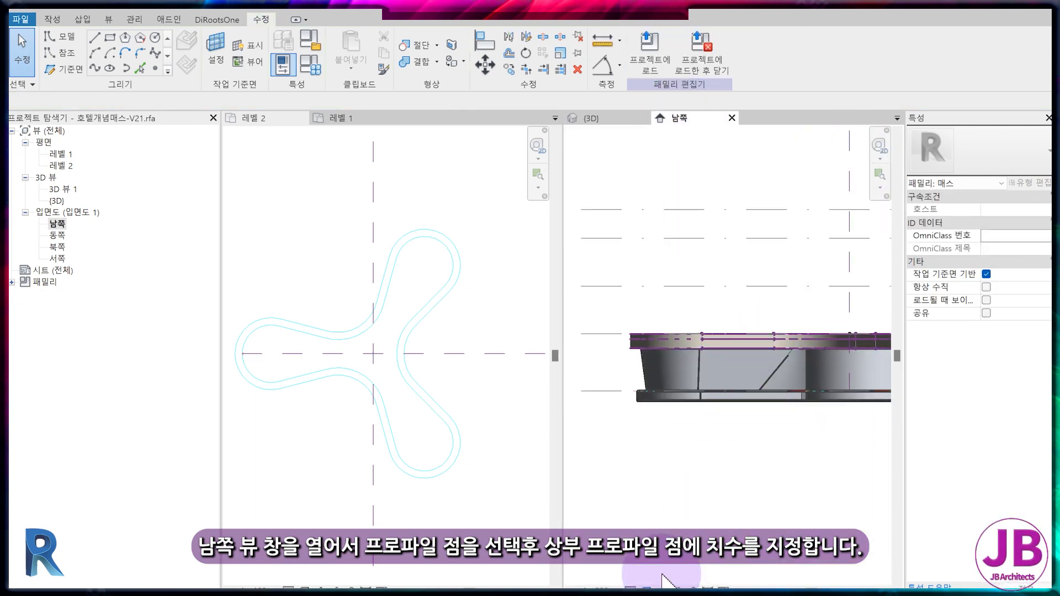
scroll(748, 336, up, 4)
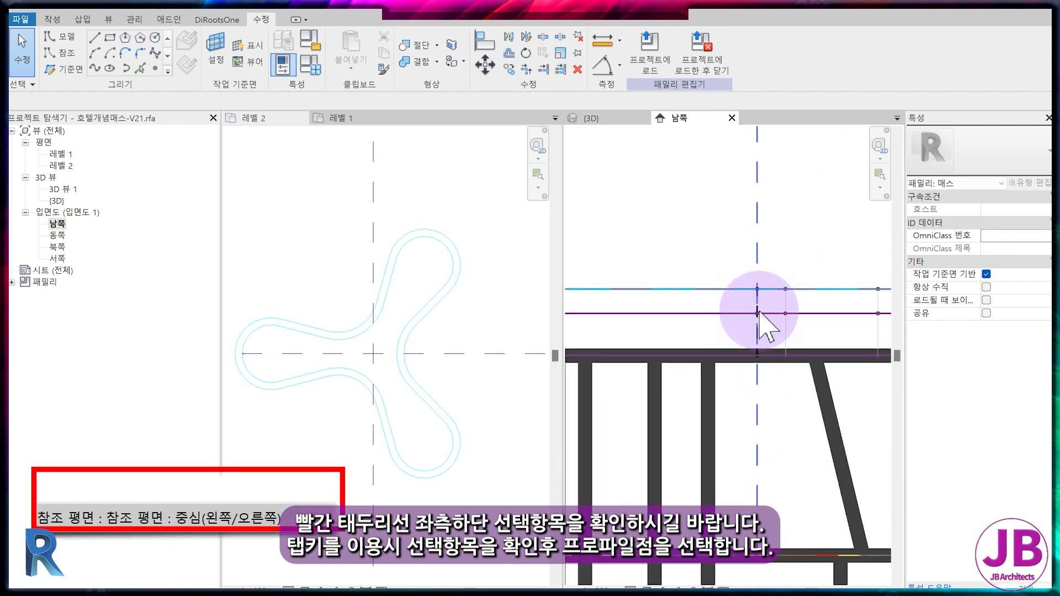
key(d)
key(i)
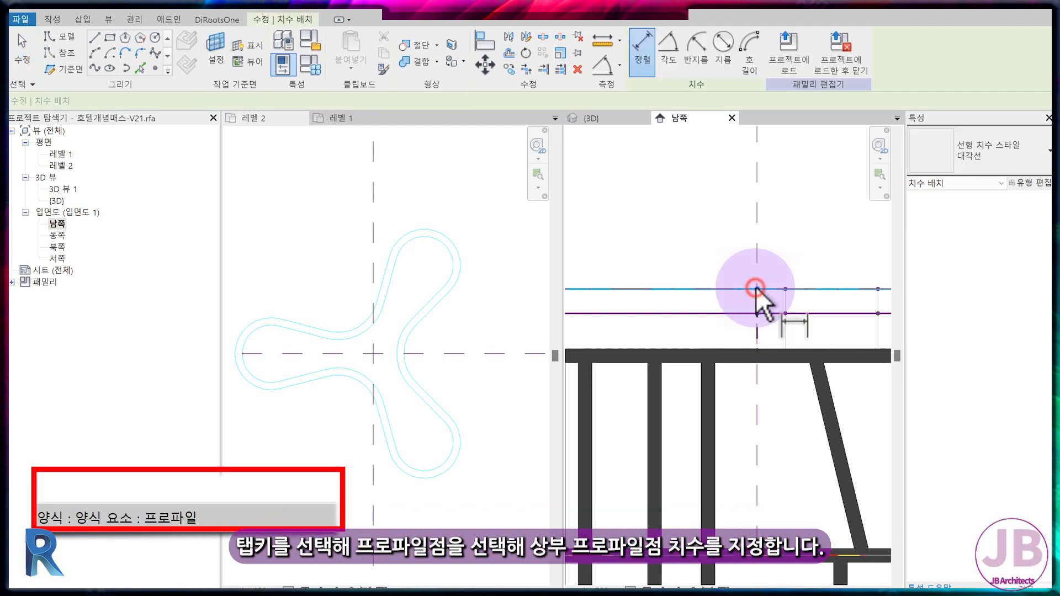
click(757, 288)
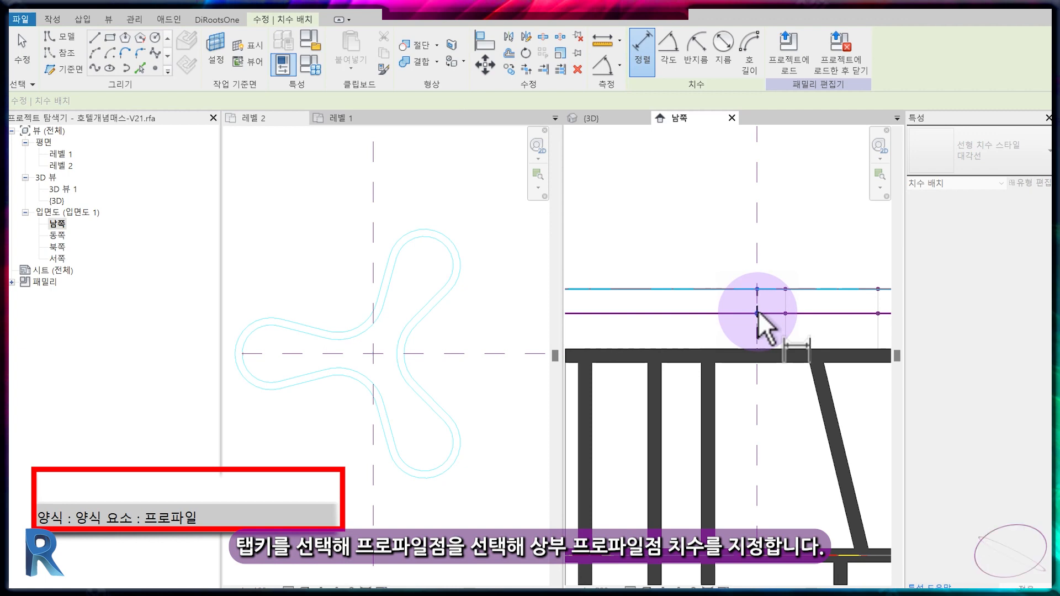
click(757, 313)
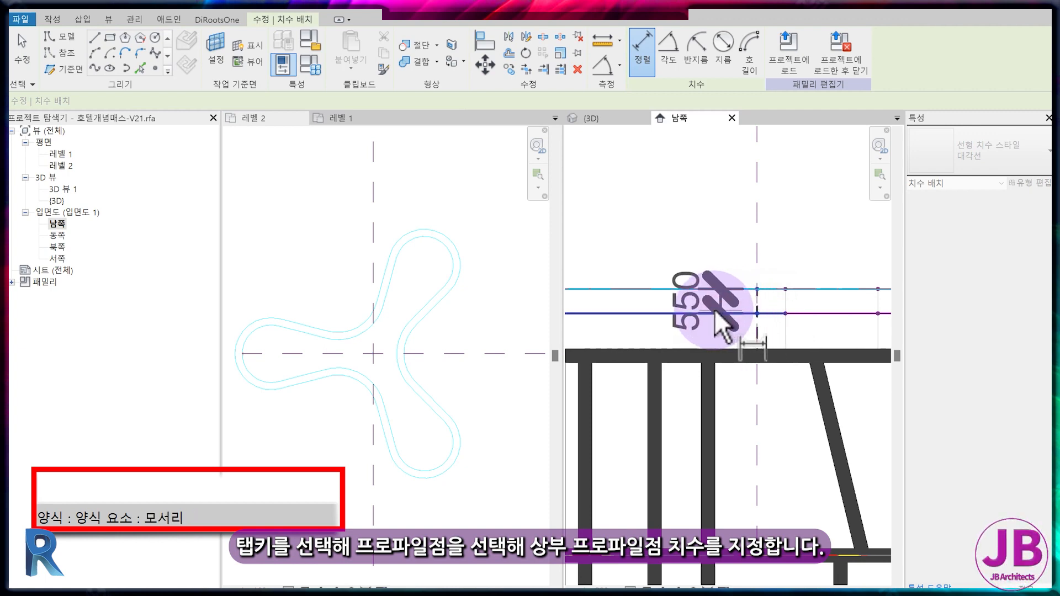
click(706, 307)
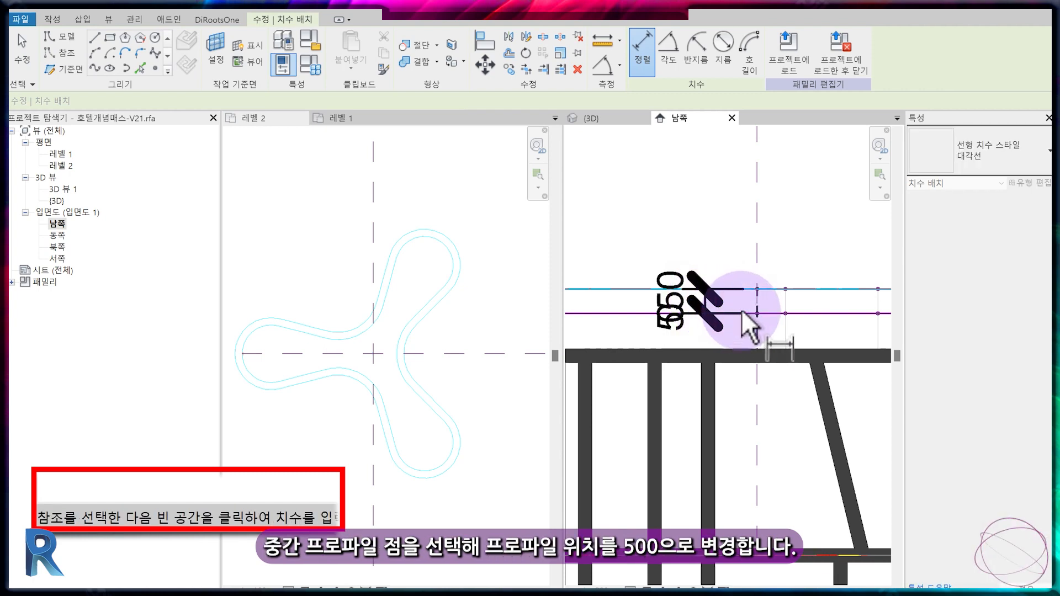
Select the intermediate profile in the 남쪽 elevation and set its distance from the roof form's top profile to 500
scroll(727, 314, up, 2)
key(Escape)
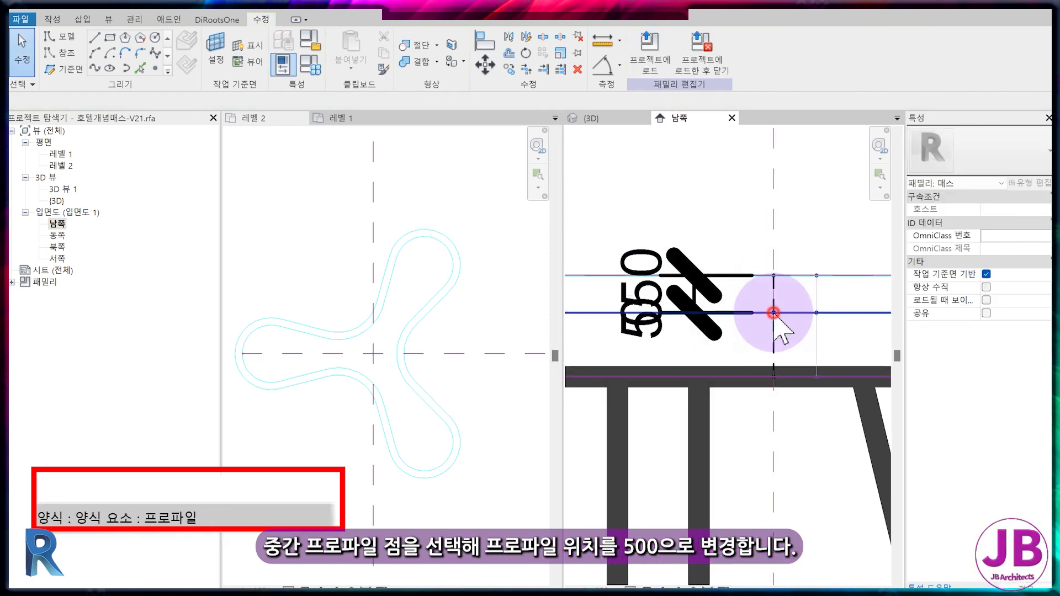
click(773, 314)
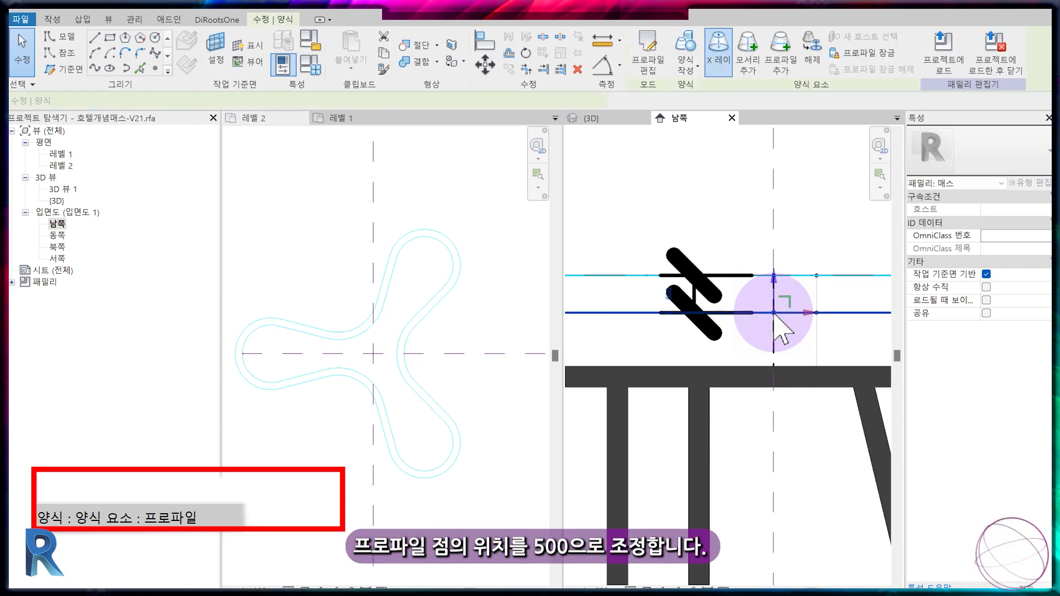
click(670, 301)
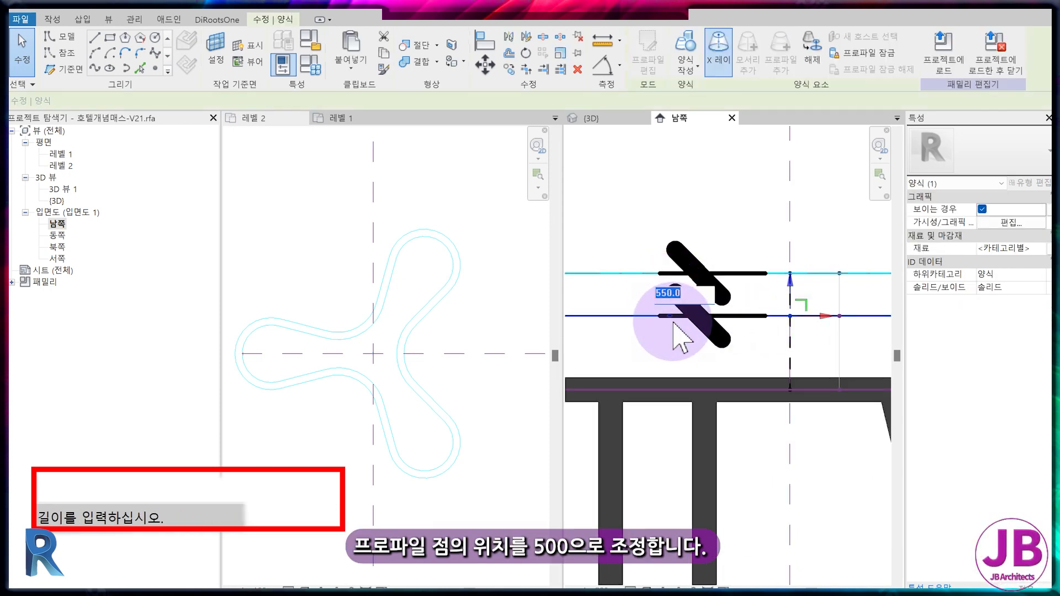
text(500)
key(Return)
key(Escape)
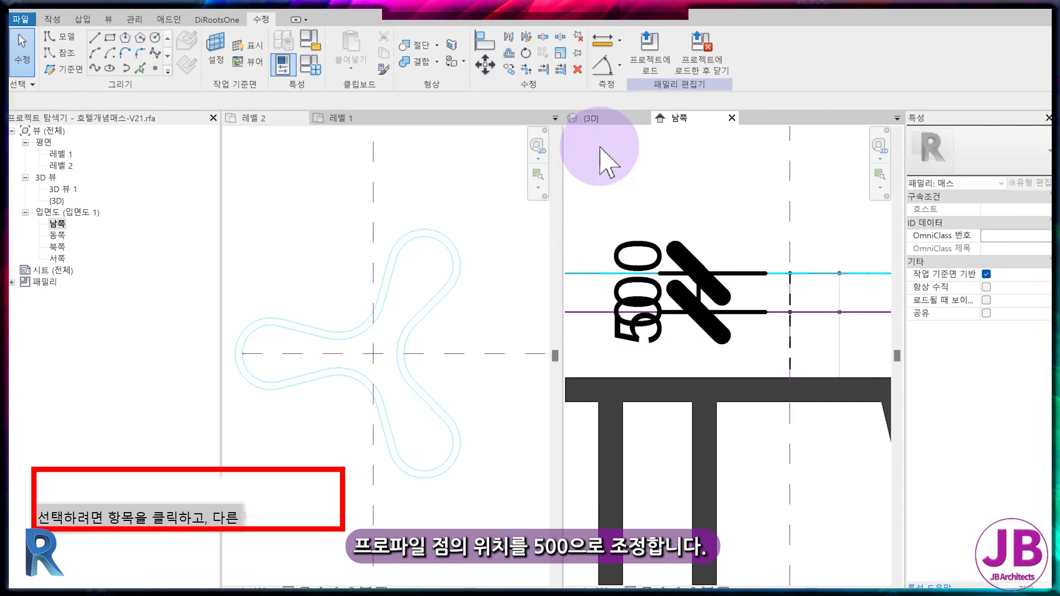
Select the outer roof form in the 3D view and dissolve it into its profile model lines
click(606, 119)
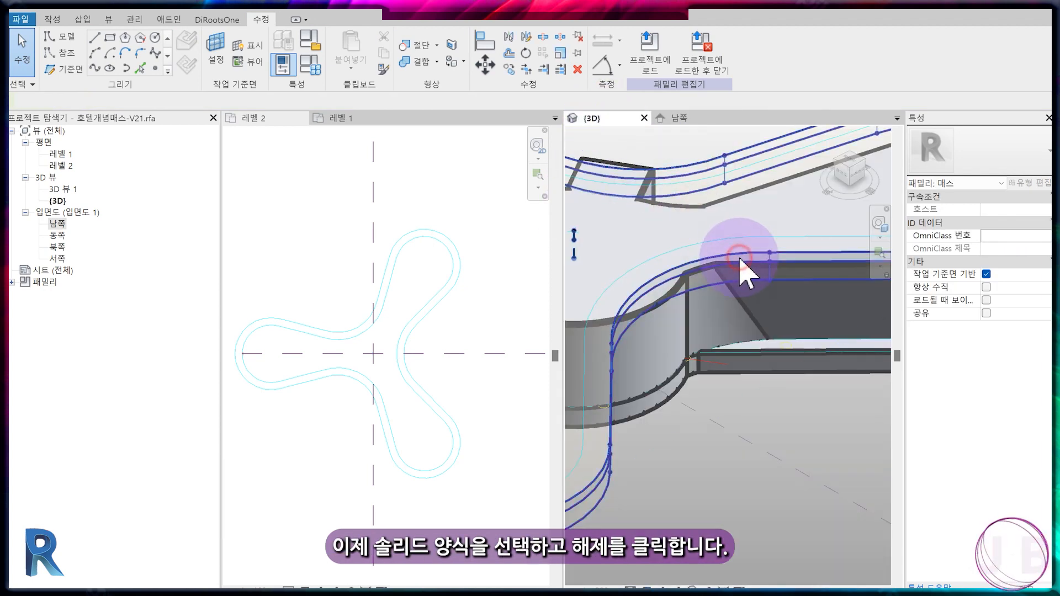
click(740, 271)
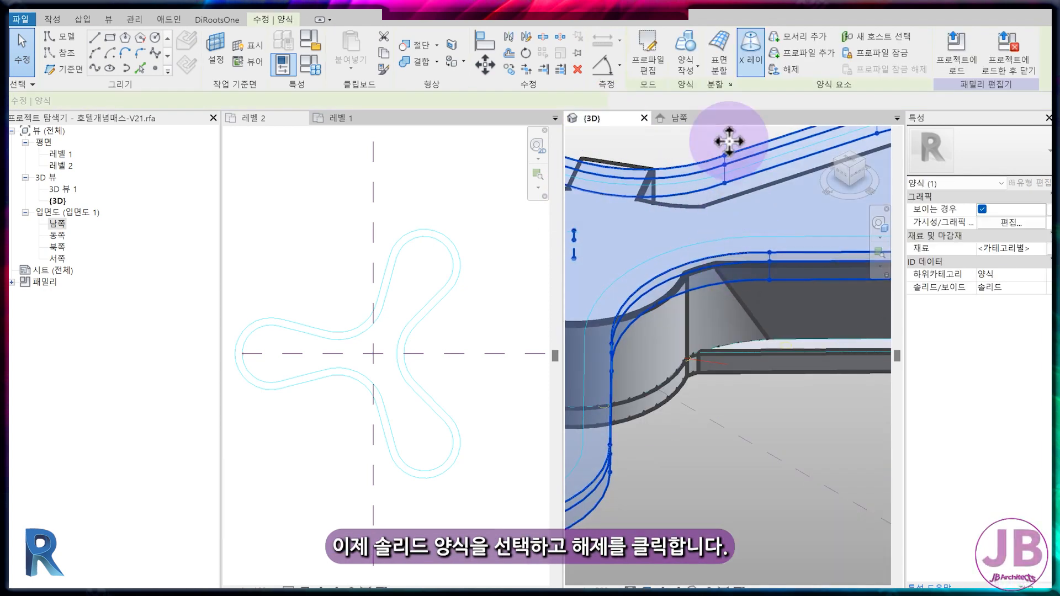
click(783, 70)
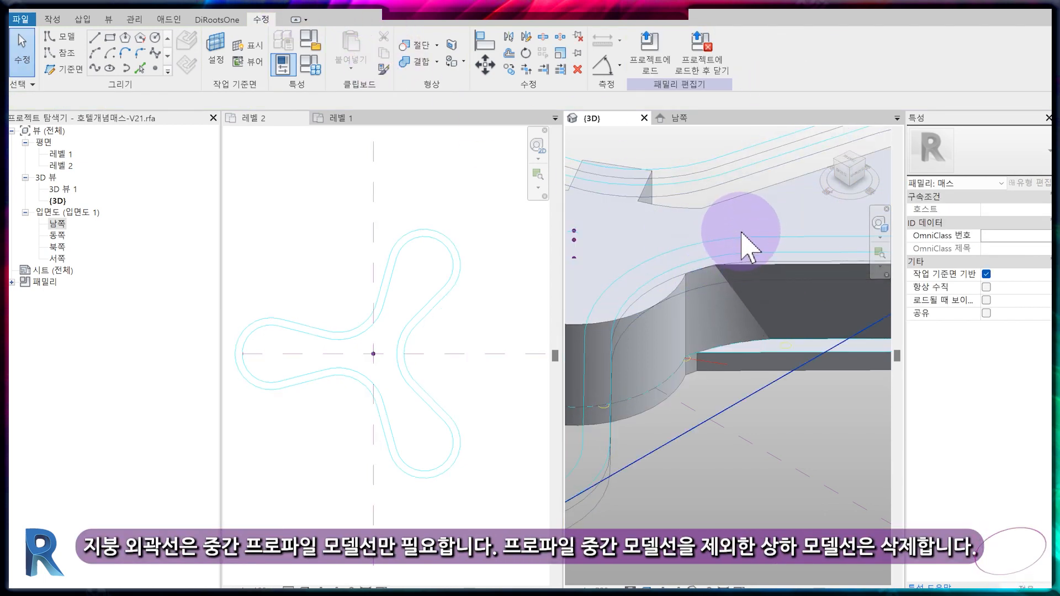
Delete the upper and lower outer roof profile lines, keeping only the intermediate profile's model lines
click(757, 281)
key(Escape)
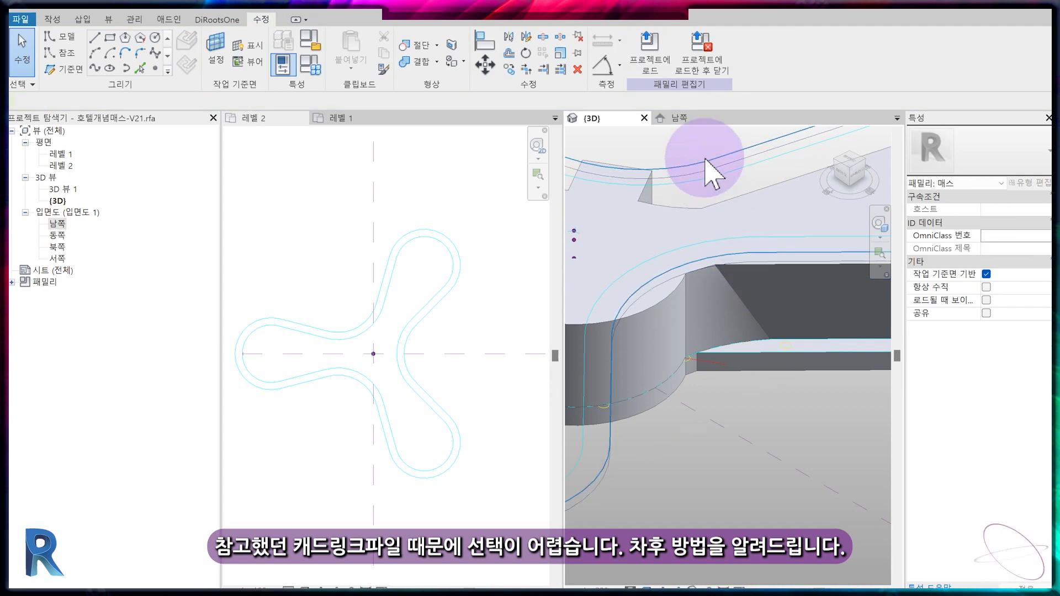
click(754, 253)
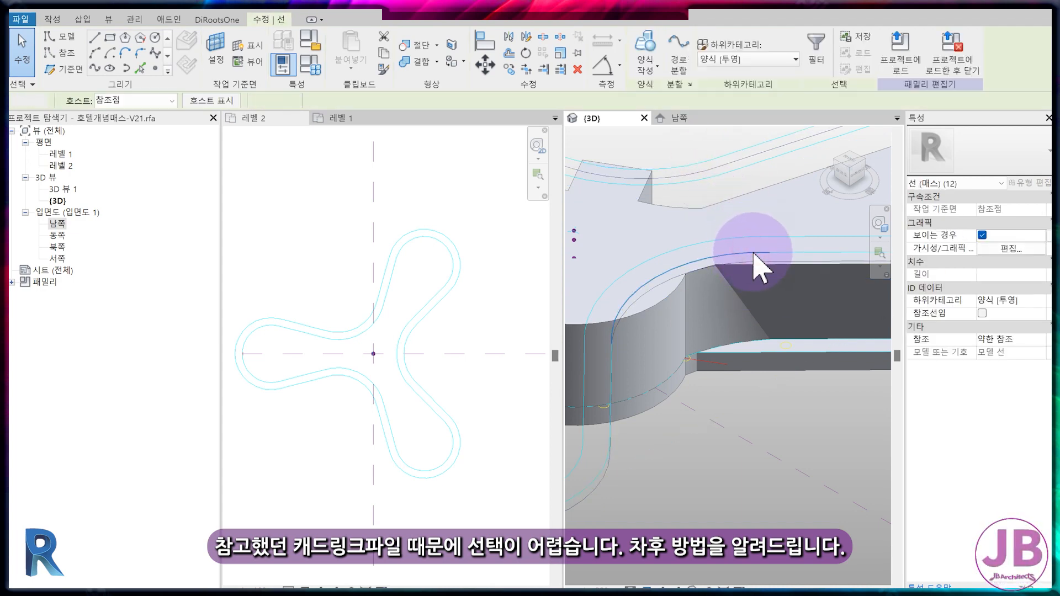
key(Escape)
mouse_move(740, 351)
shift+middle_down()
mouse_move(762, 372)
mouse_move(740, 332)
shift+middle_up()
middle_drag(748, 368, 774, 368)
scroll(774, 367, down, 1)
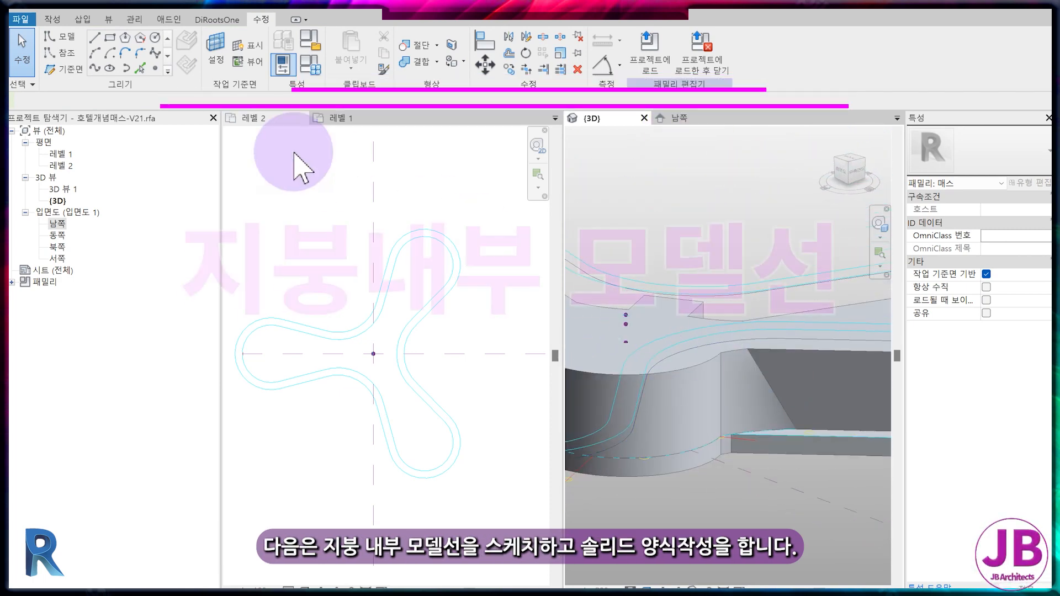
Pick the whole inner roof outline of the imported CAD as model lines on the 레벨 2 work plane
click(265, 220)
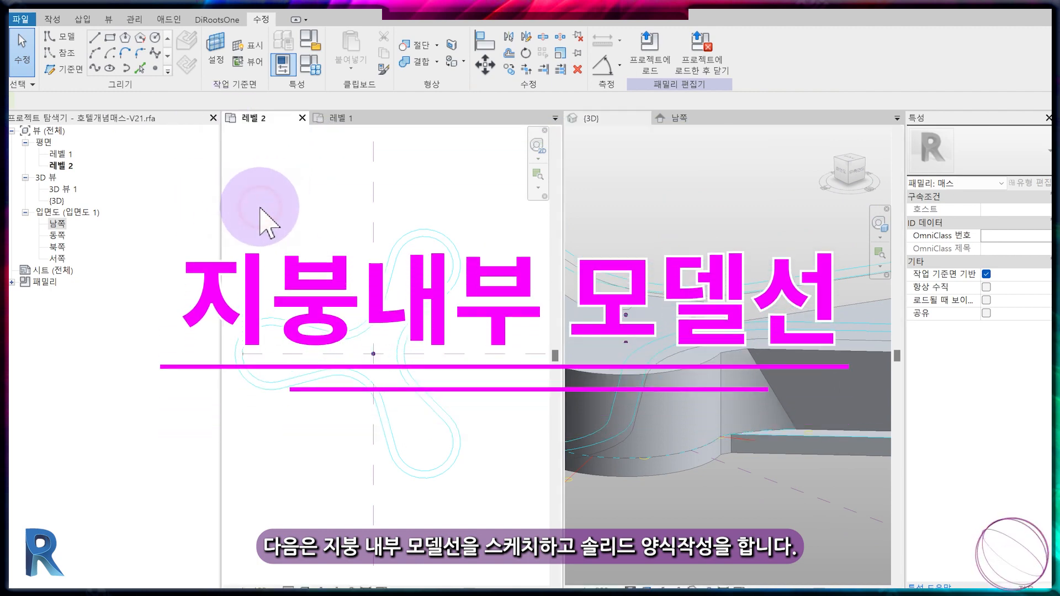
click(60, 35)
click(140, 68)
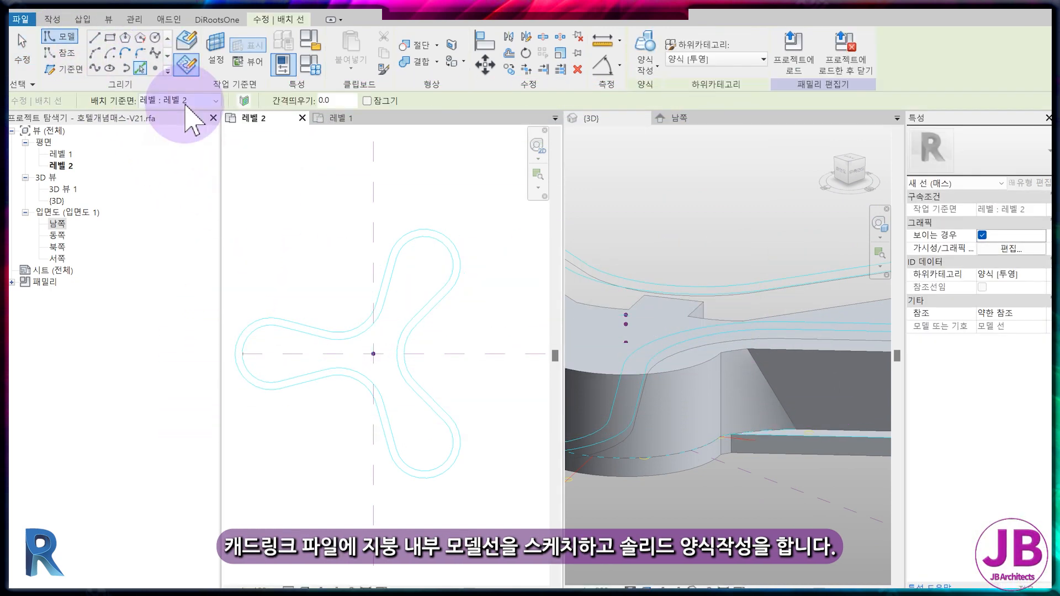
click(188, 103)
click(199, 133)
scroll(448, 260, up, 2)
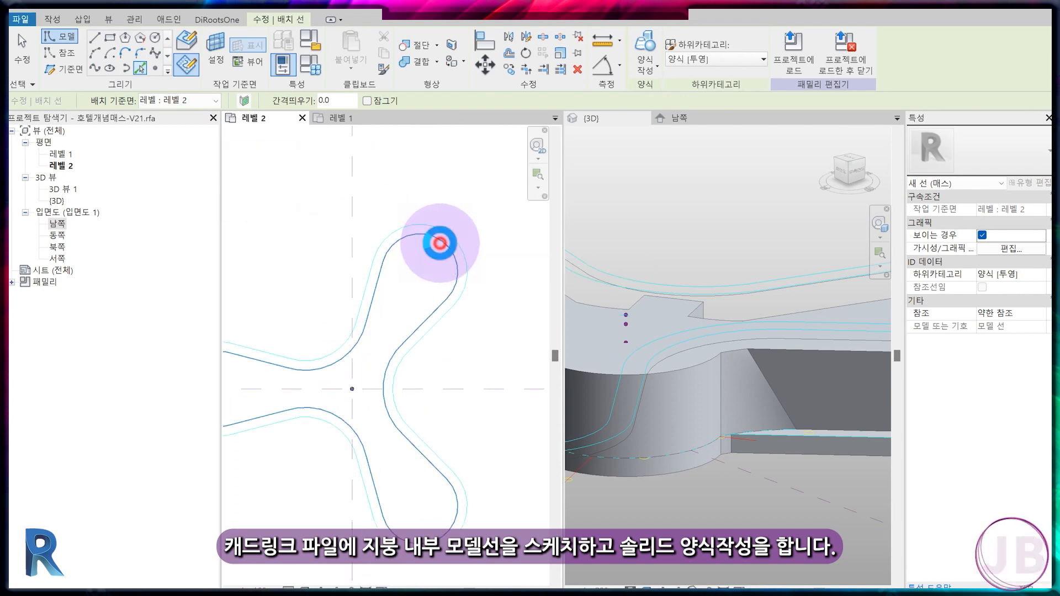
click(440, 243)
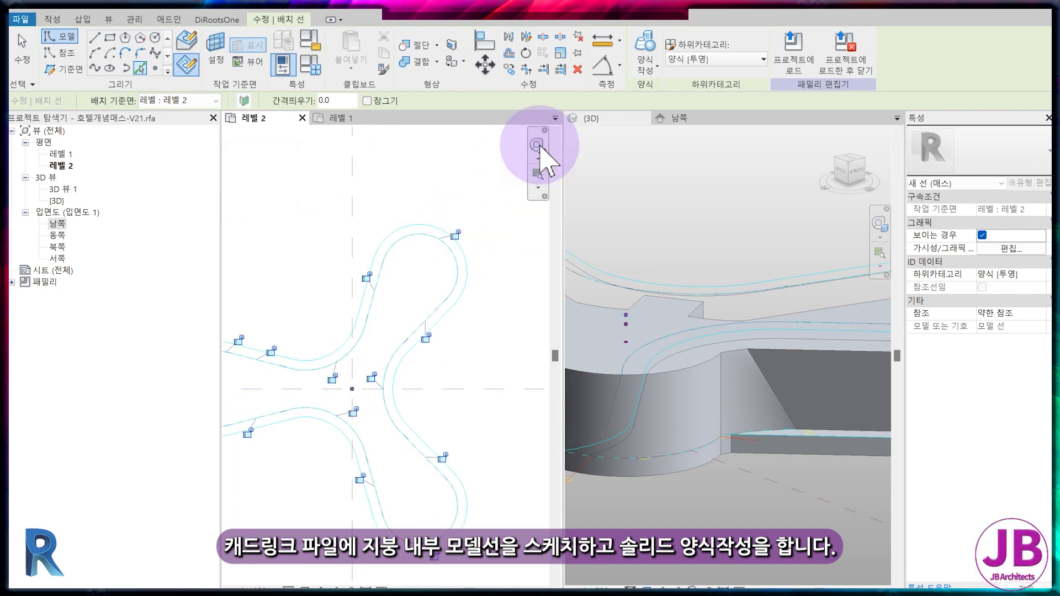
Create a solid form from the inner roof outline with an extrusion value of -1500
click(647, 65)
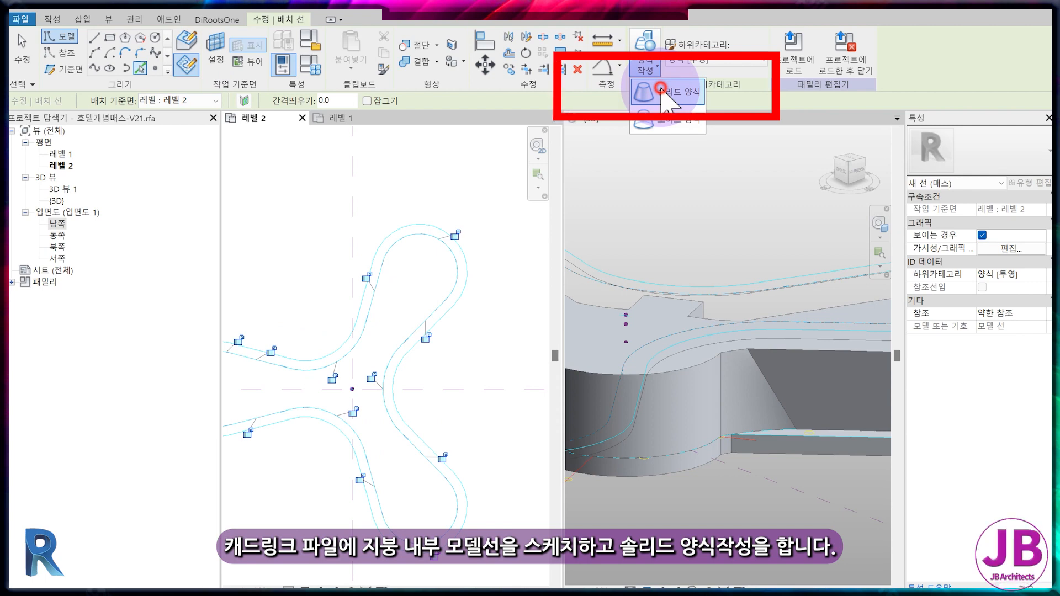
click(665, 92)
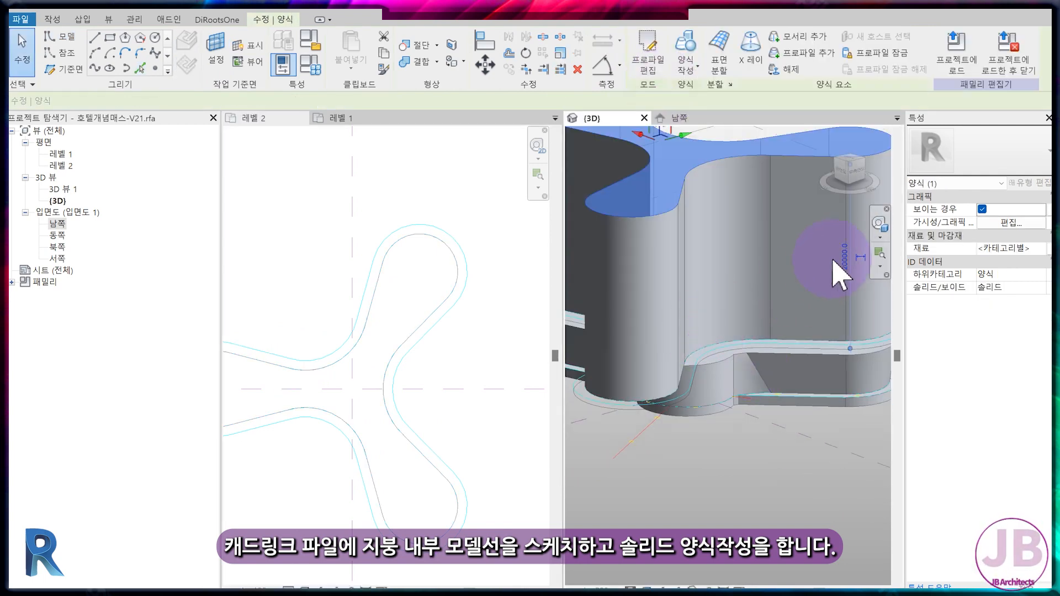
click(844, 259)
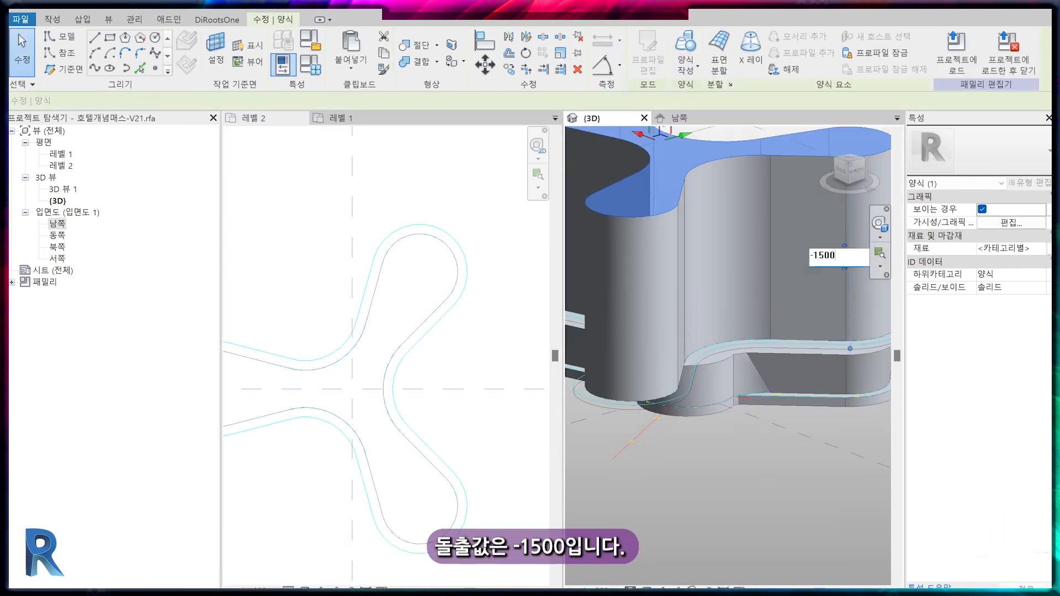
key(Return)
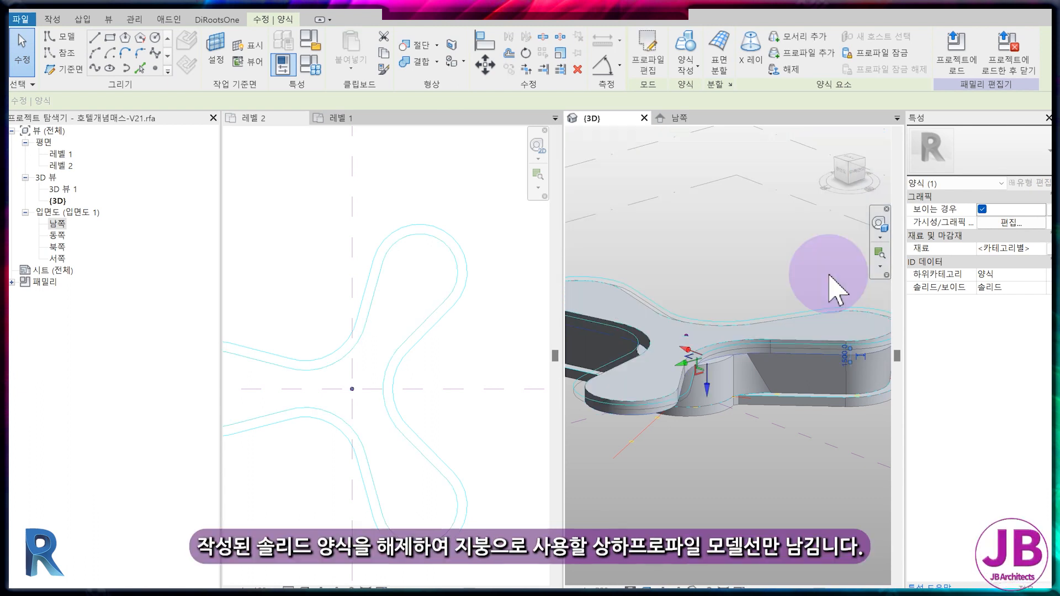
Dissolve the inner roof form in the 3D view, leaving its upper and lower profile model lines
scroll(781, 354, up, 1)
middle_drag(780, 354, 785, 350)
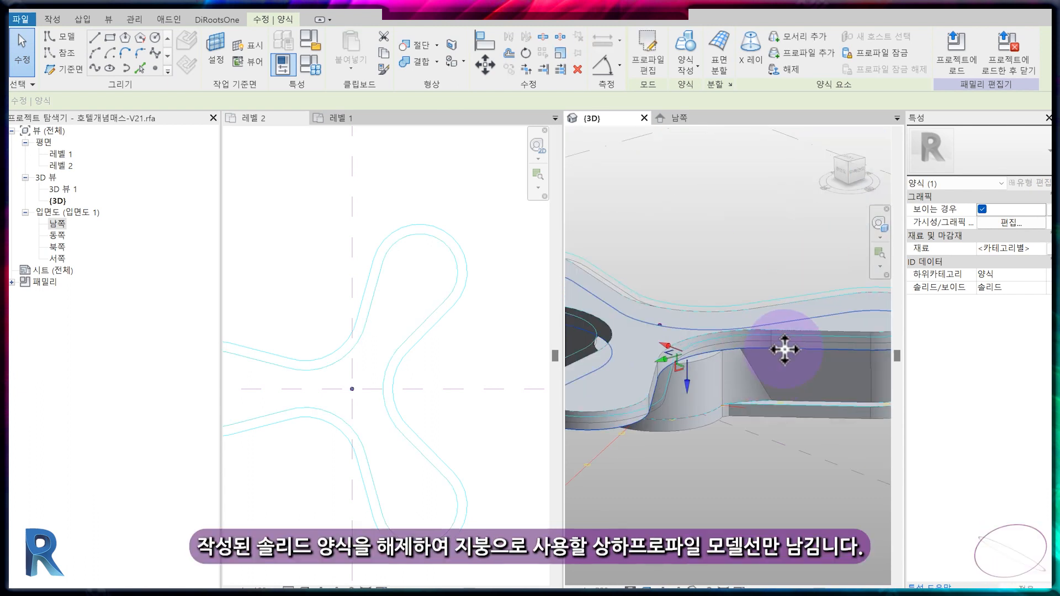
click(768, 314)
click(787, 73)
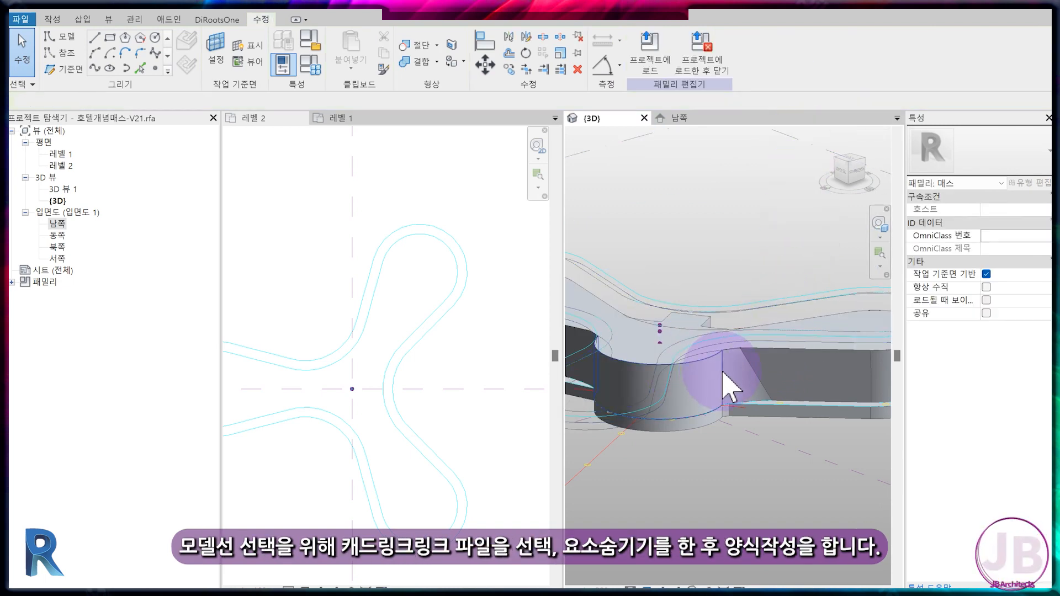
Temporarily hide the imported CAD file #개념2RF.dwg in the 3D view
shift+middle_drag(724, 375, 710, 271)
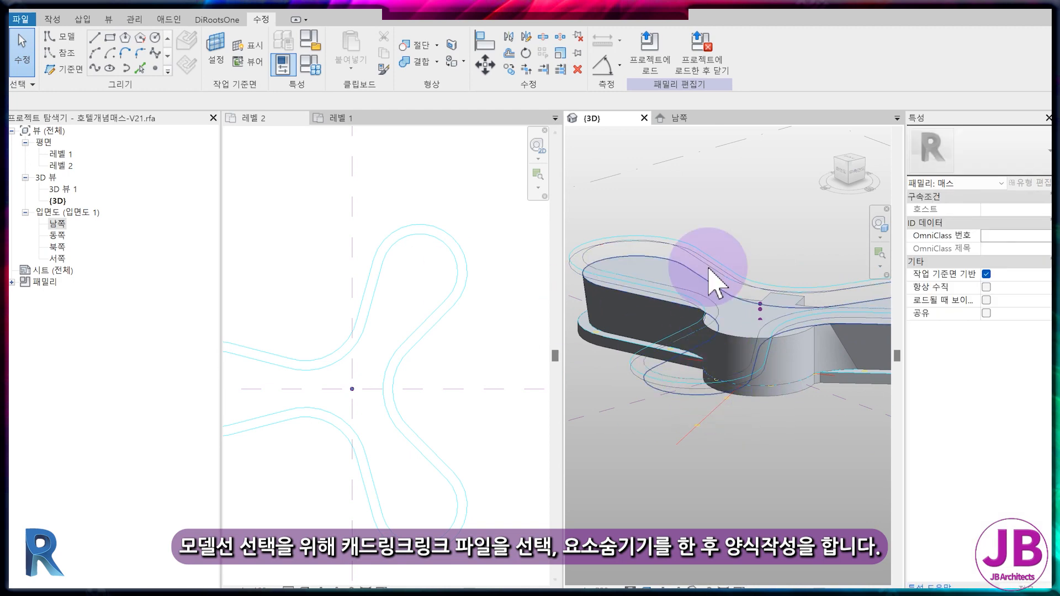
click(773, 281)
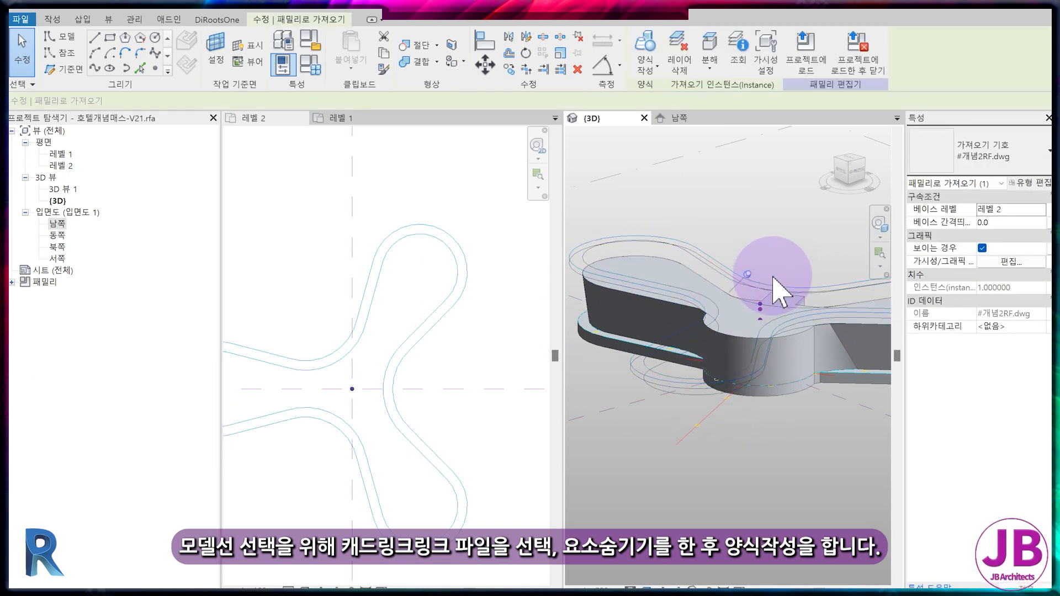
key(h)
key(h)
middle_drag(812, 352, 747, 357)
scroll(797, 350, up, 1)
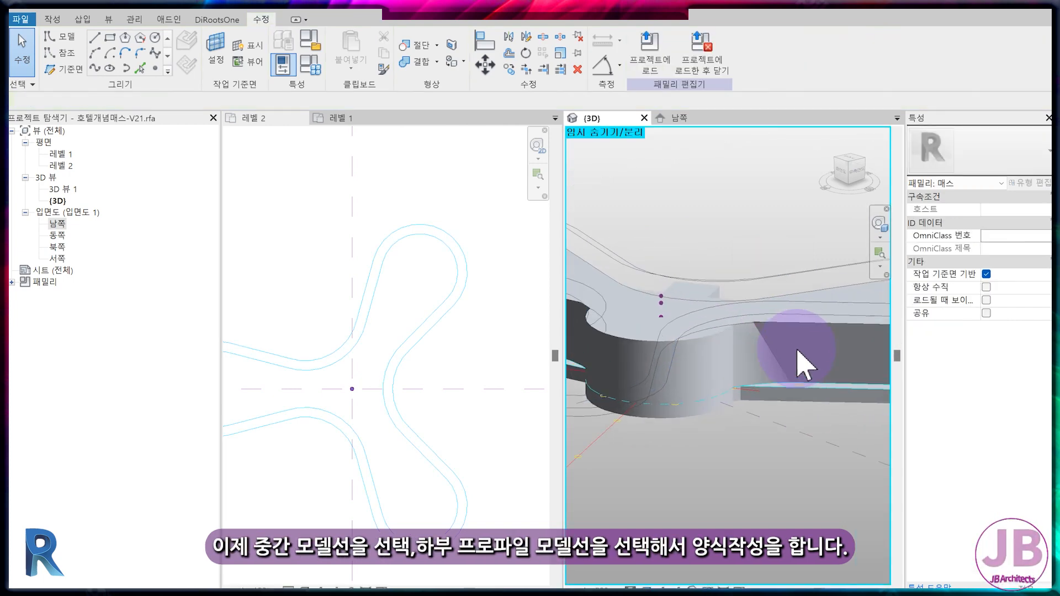
Create a solid form between the intermediate outer profile lines and the lower inner profile lines
click(784, 320)
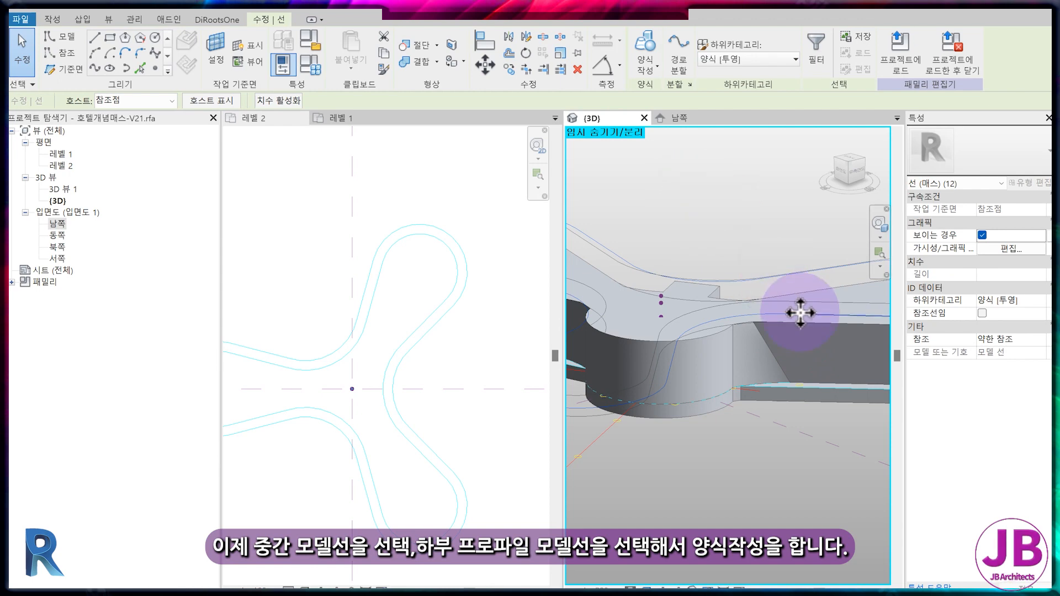
ctrl+click(805, 323)
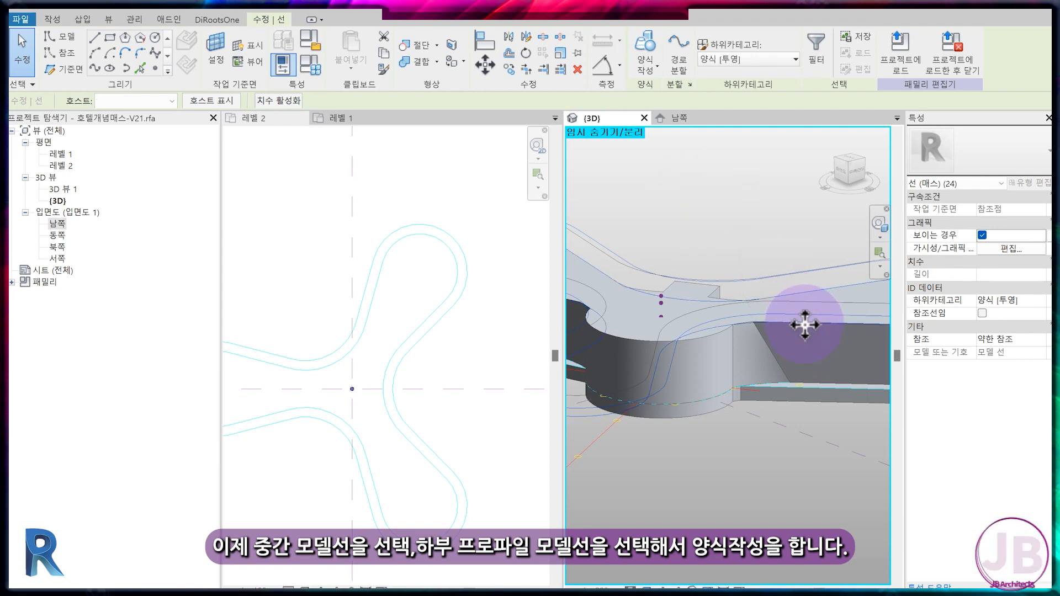
click(645, 64)
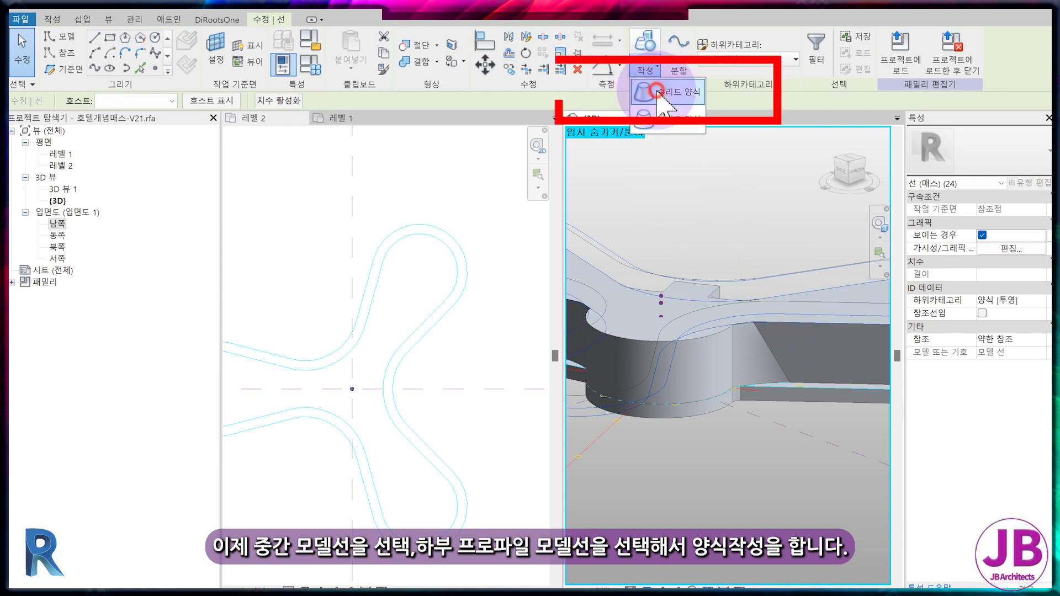
click(657, 92)
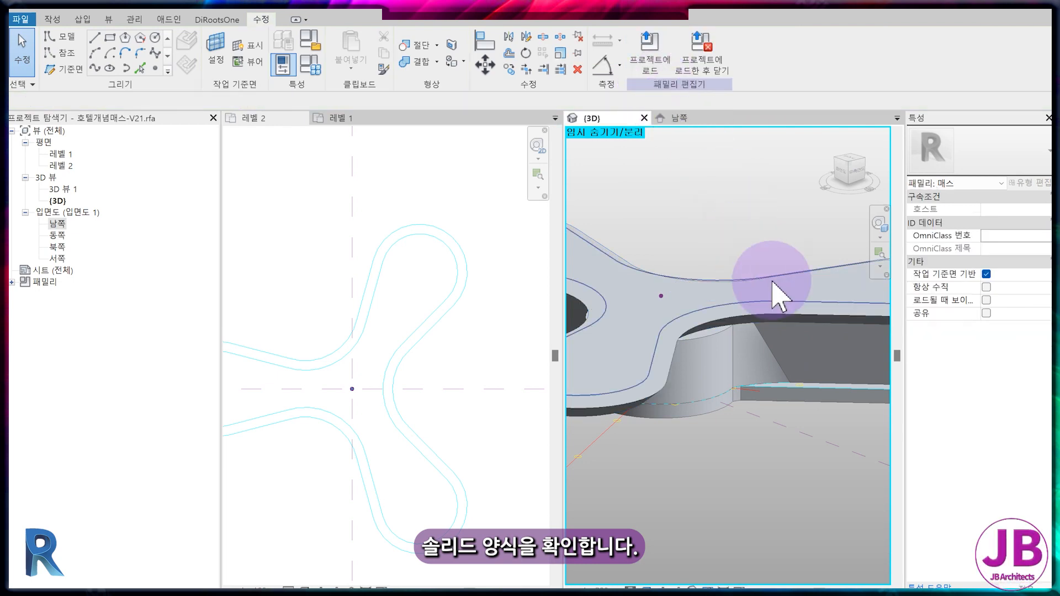
Create a second solid form between the top face of the lower roof solid and the upper inner profile lines
click(804, 318)
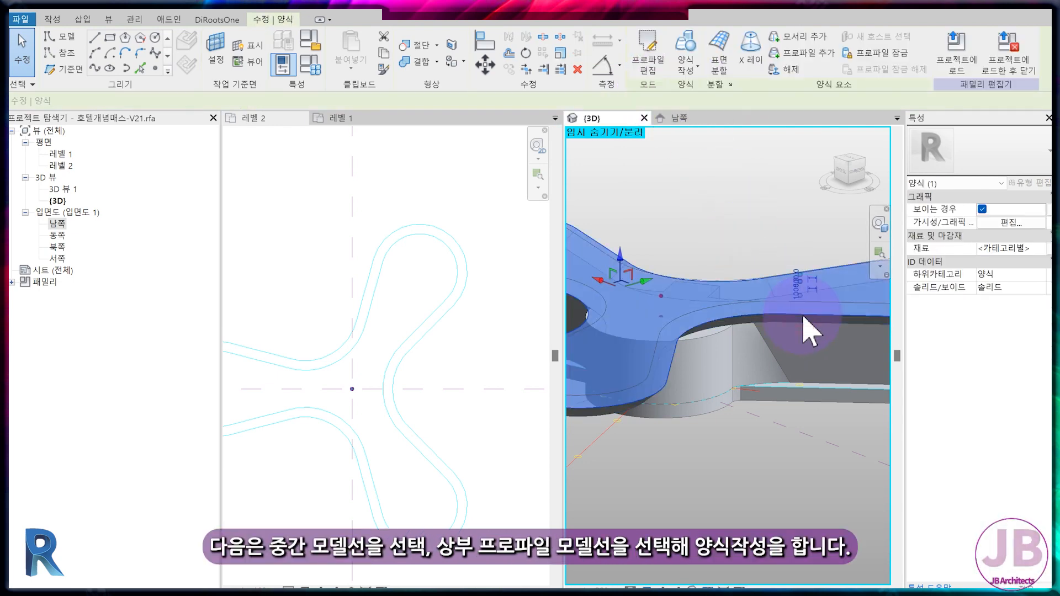
ctrl+click(814, 304)
click(656, 70)
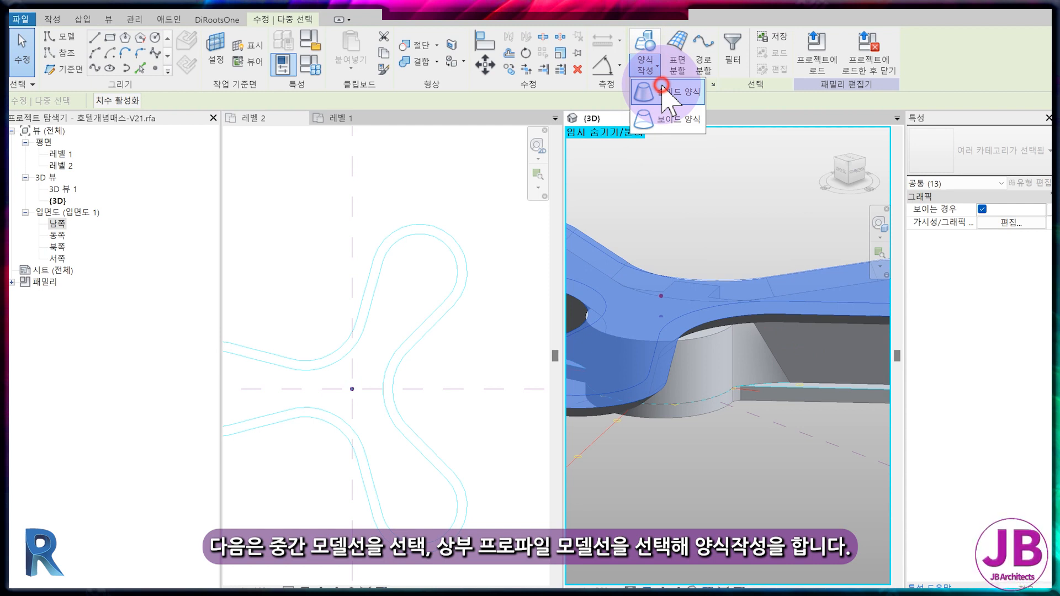
click(661, 92)
scroll(796, 397, down, 3)
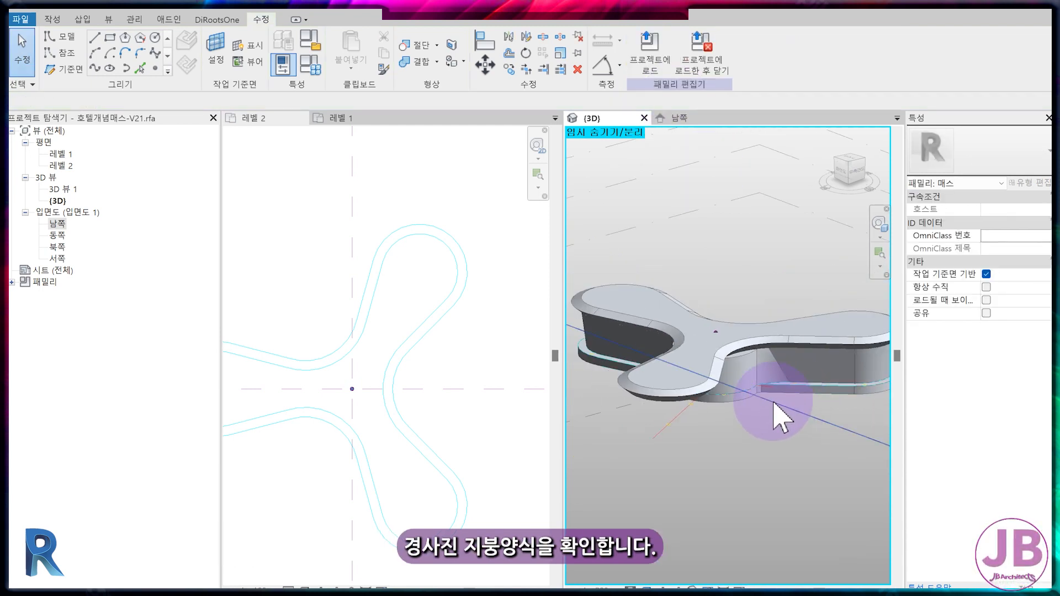
Reset the temporary hide in the 3D view and inspect the sloped roof form on the mass
key(h)
key(r)
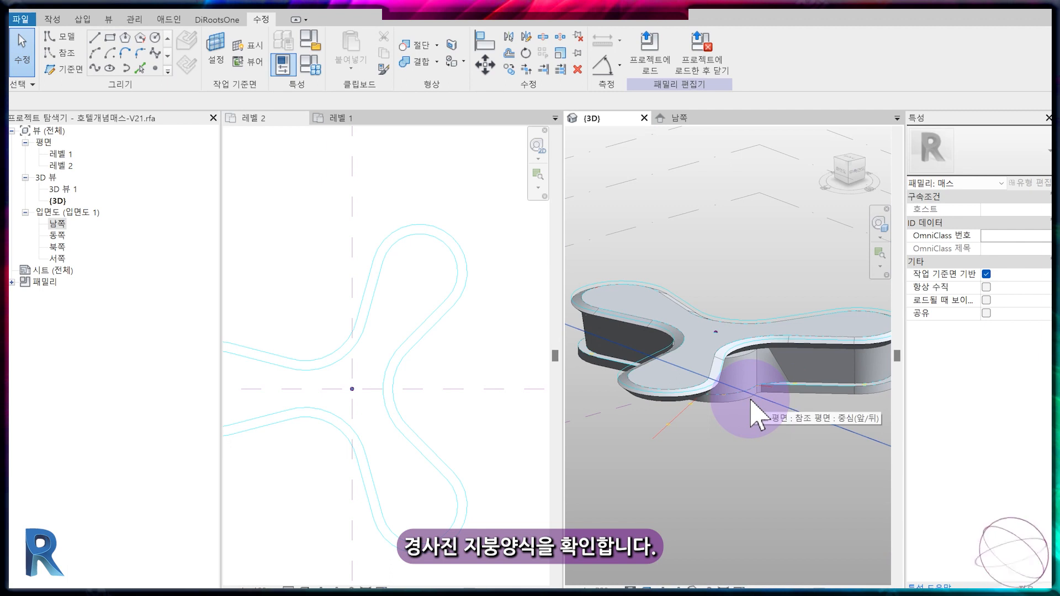
scroll(751, 402, down, 5)
shift+middle_drag(725, 452, 701, 489)
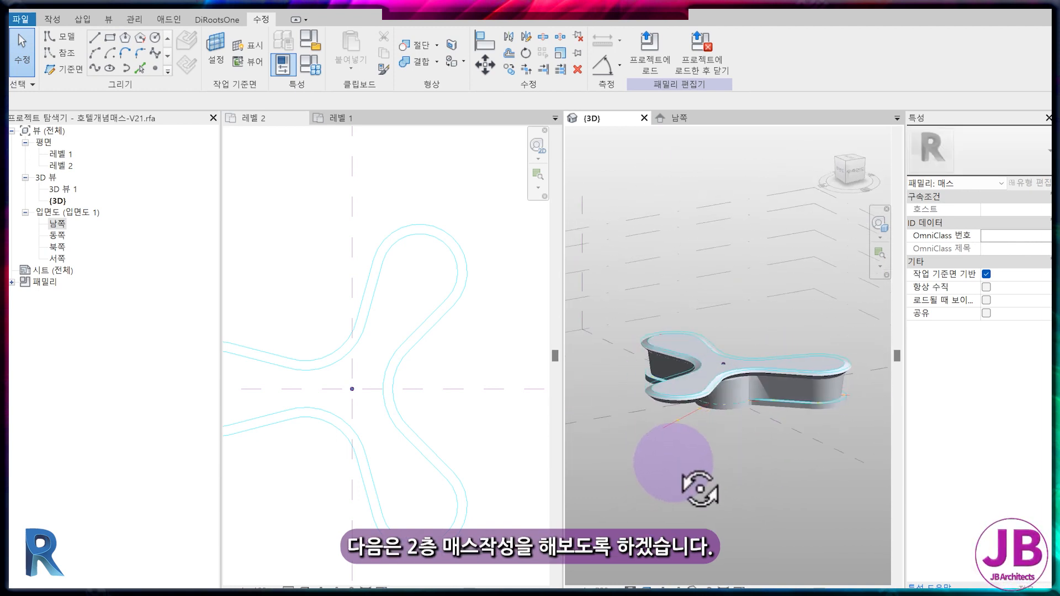
scroll(717, 449, up, 5)
shift+middle_drag(743, 381, 763, 386)
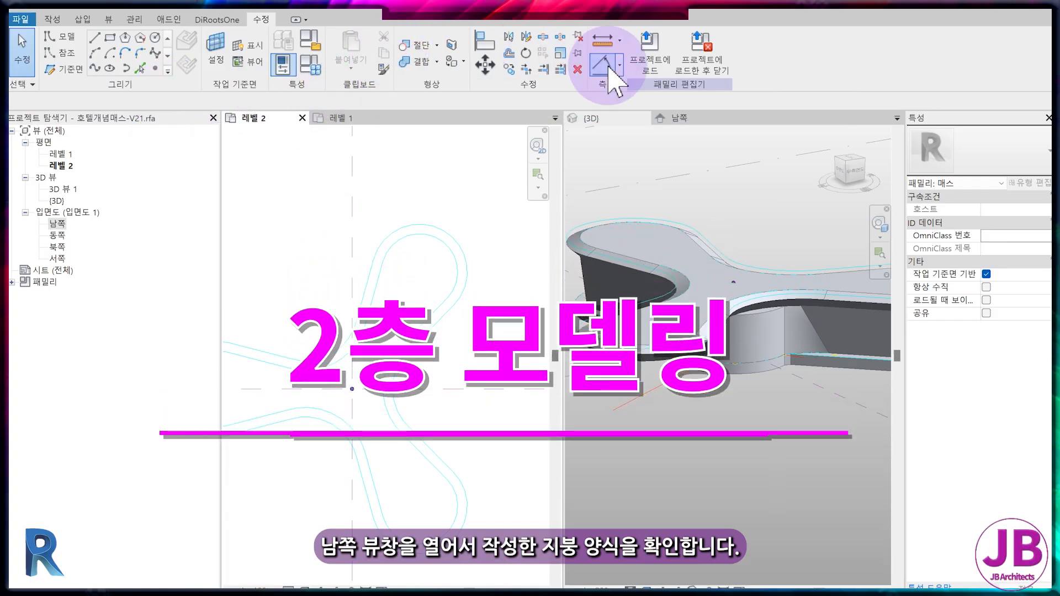
Check the whole roof form in the 남쪽 elevation and return to the 레벨 2 plan view
click(713, 120)
scroll(763, 372, down, 5)
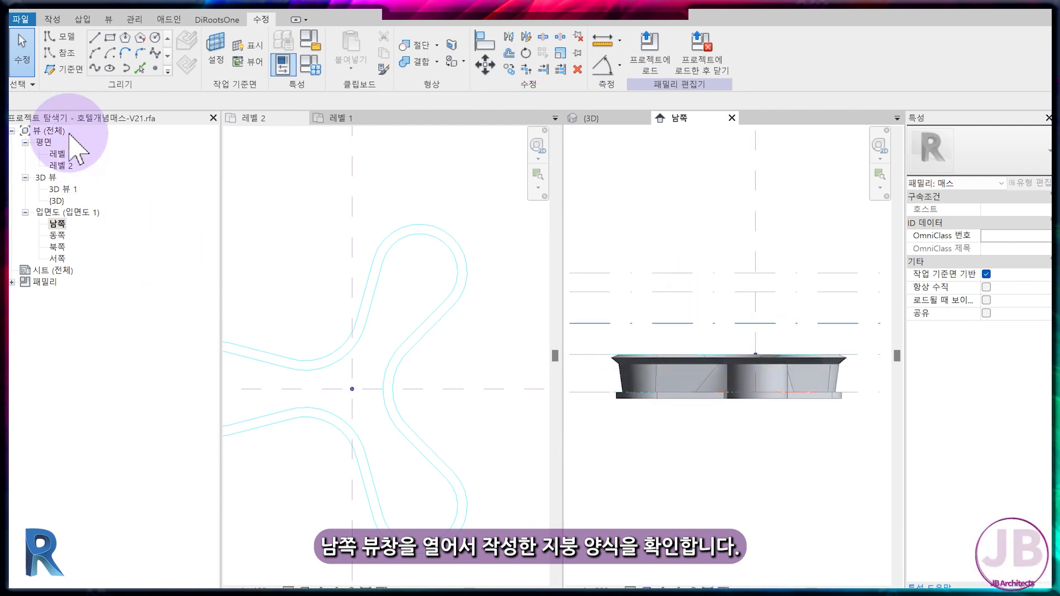
click(228, 121)
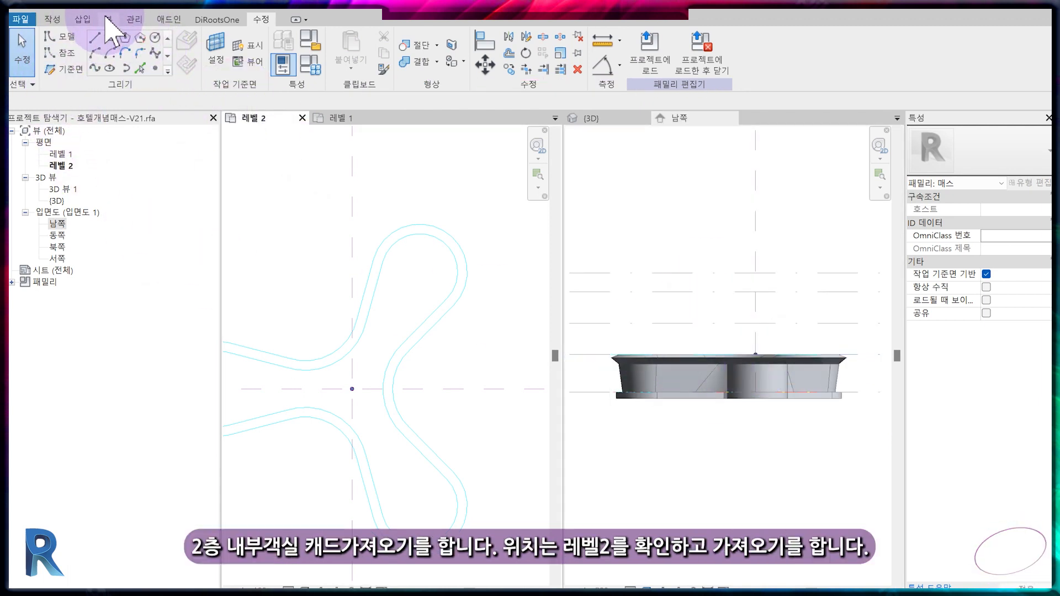
Import the second-floor CAD drawing #개념2F.dwg placed at 레벨 2 with origin-to-internal-origin positioning and millimetre units
click(82, 19)
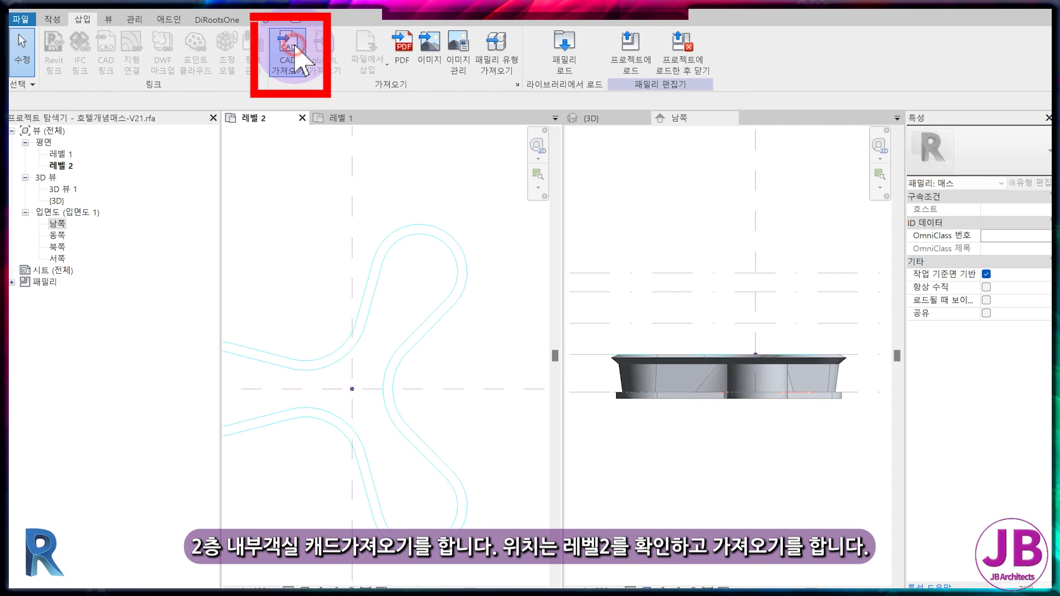
click(293, 55)
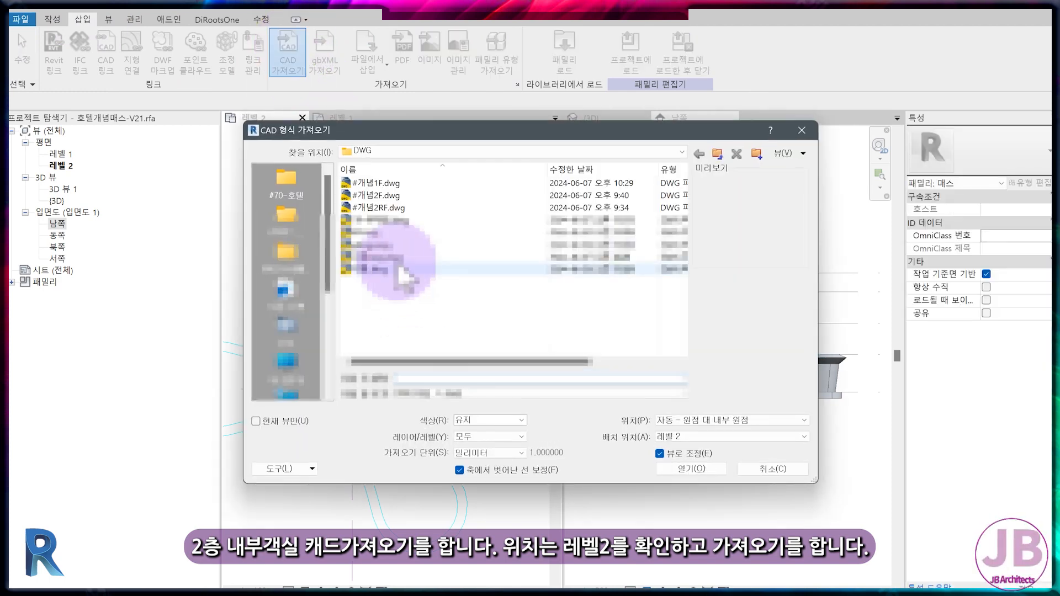
click(375, 195)
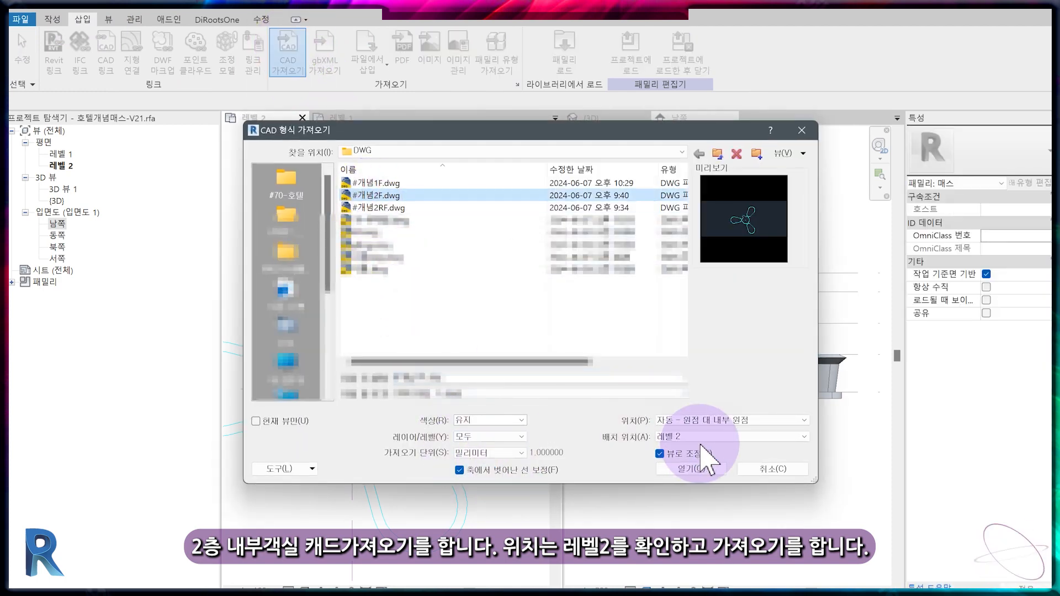
click(696, 469)
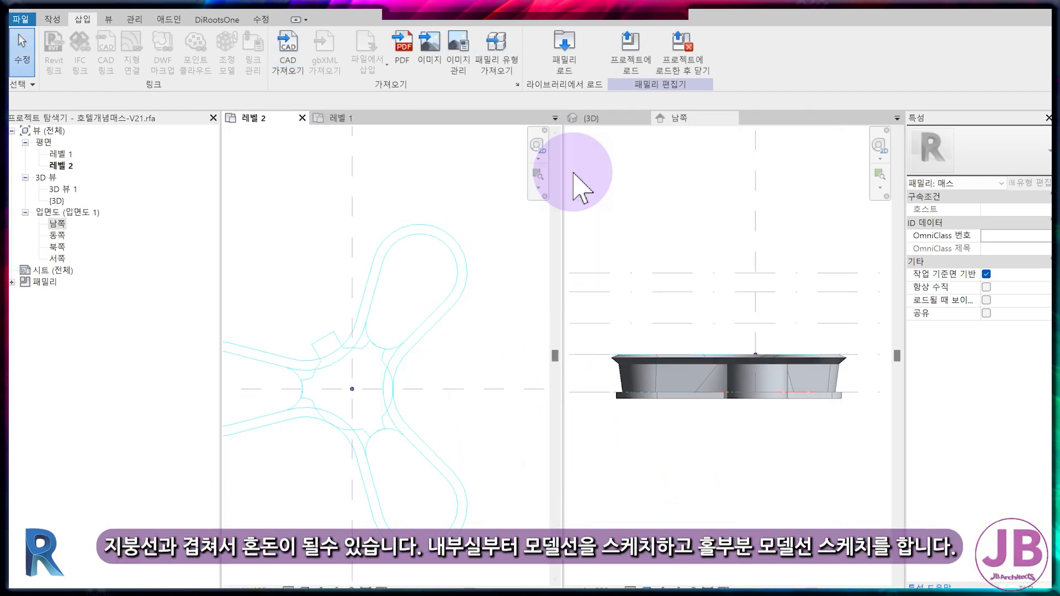
Trace the closed guest-room outline of the upper-right wing as model lines picked from the CAD onto 레벨 2
click(607, 123)
shift+middle_drag(710, 355, 621, 350)
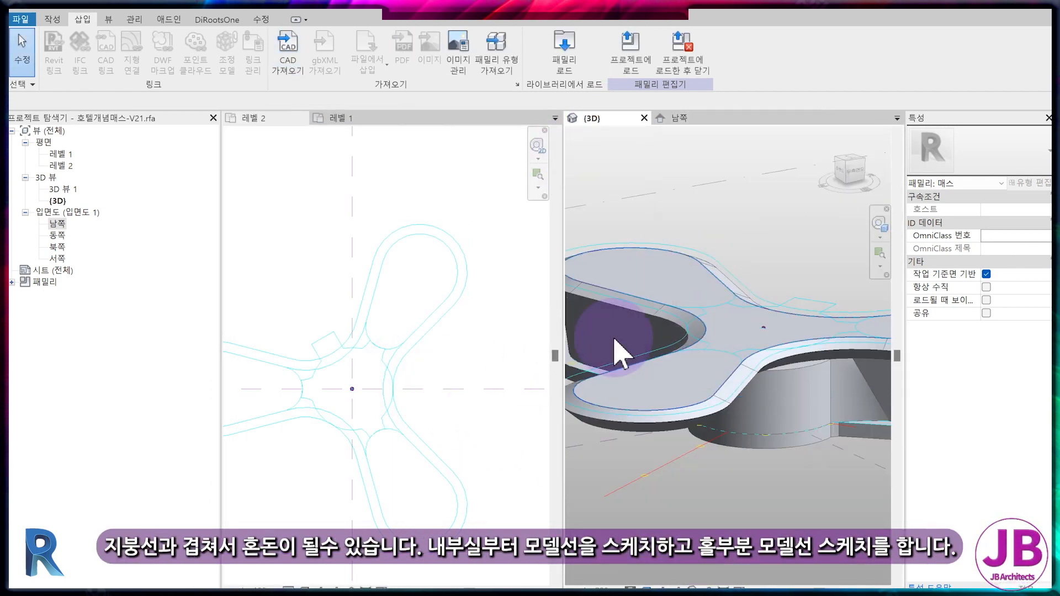
click(54, 21)
click(121, 41)
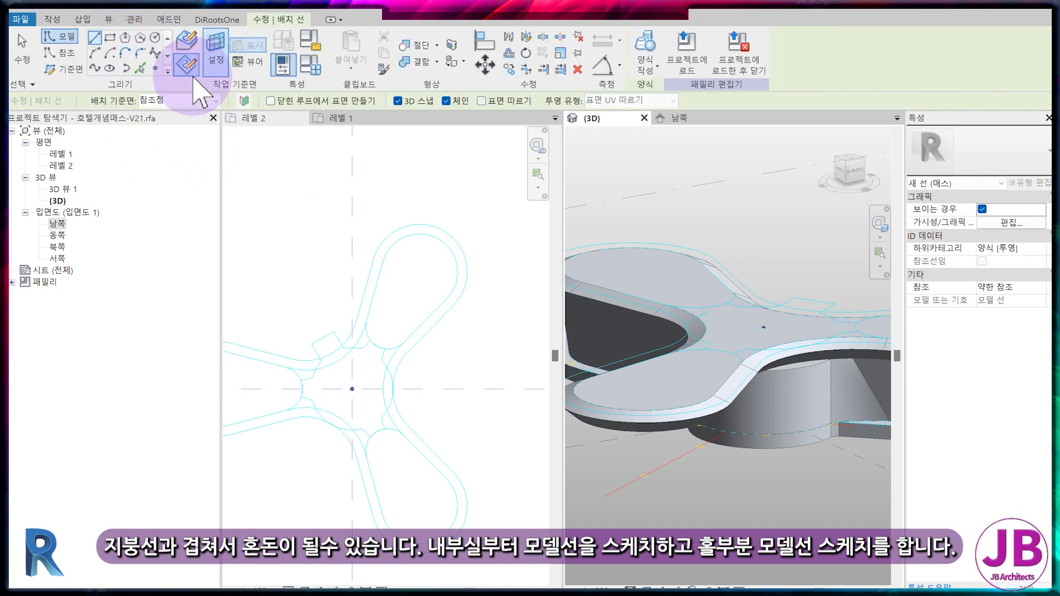
click(193, 100)
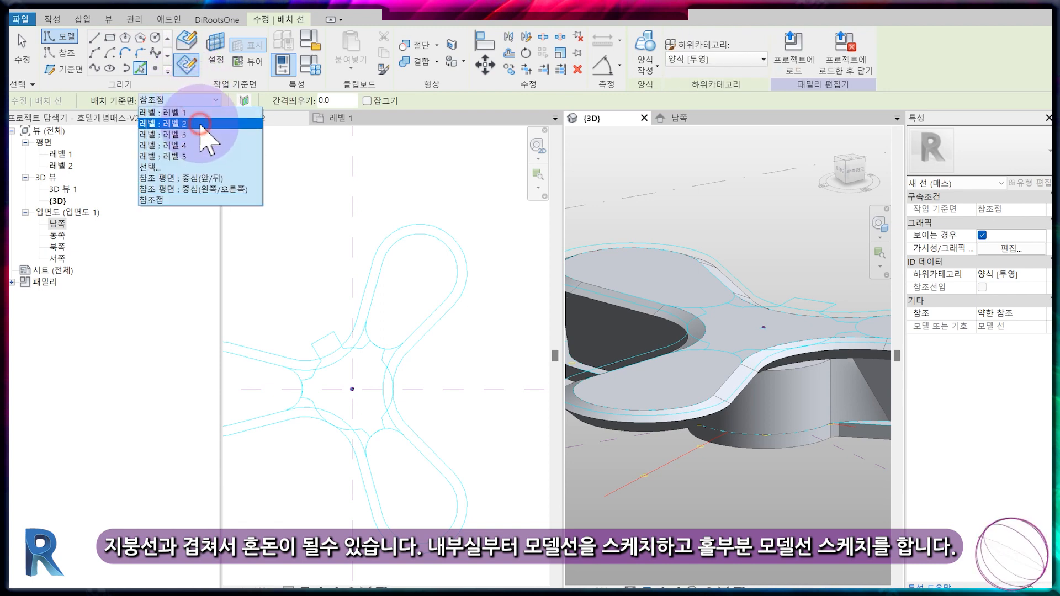
click(199, 123)
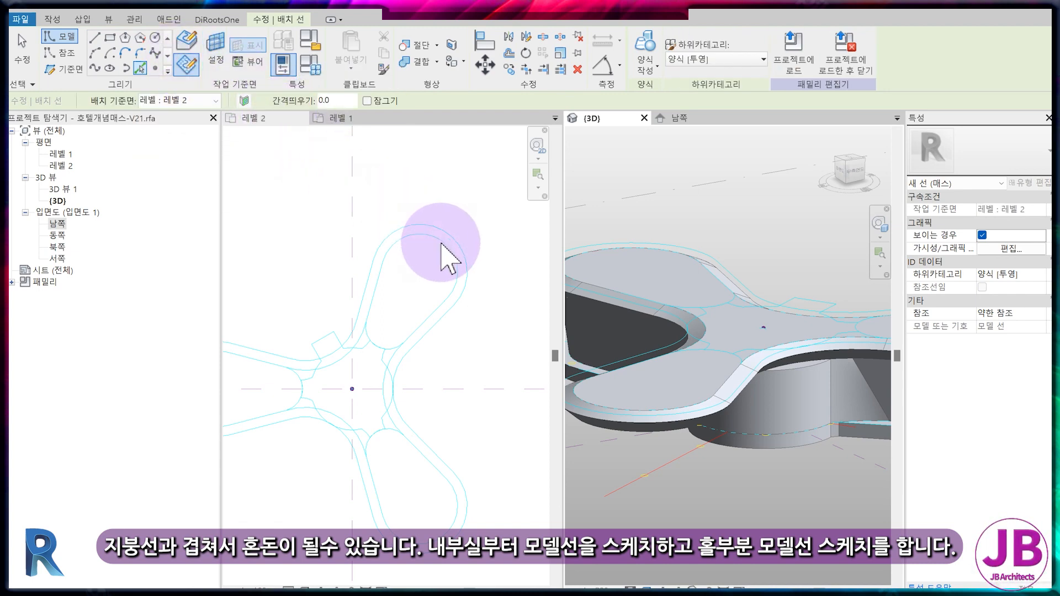
click(386, 230)
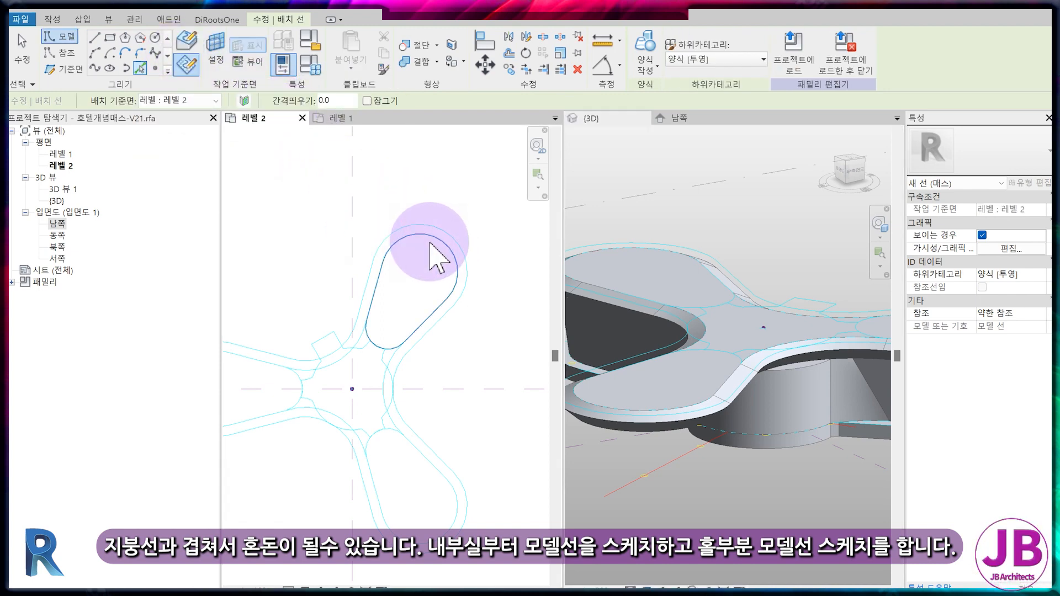
click(431, 243)
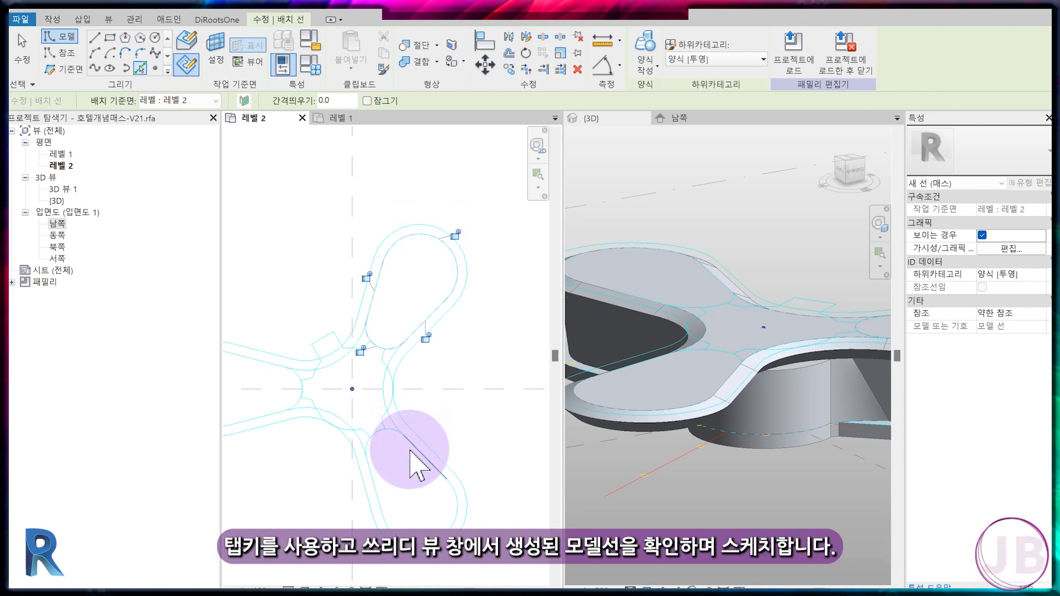
Trace the closed guest-room outlines of the lower-right and left wings as model lines on 레벨 2
scroll(687, 407, down, 2)
scroll(807, 428, up, 5)
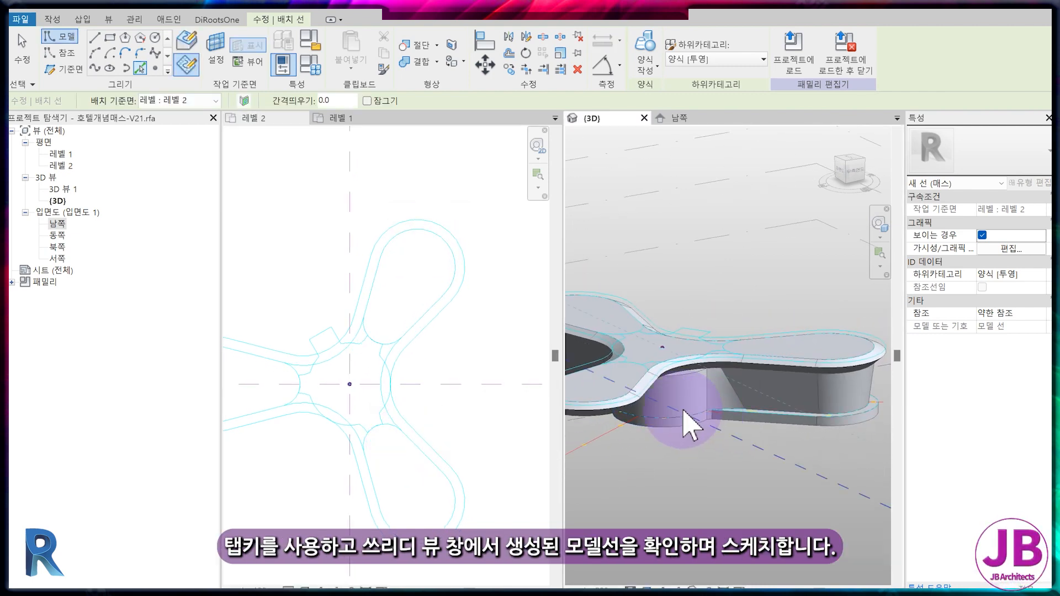
click(297, 3)
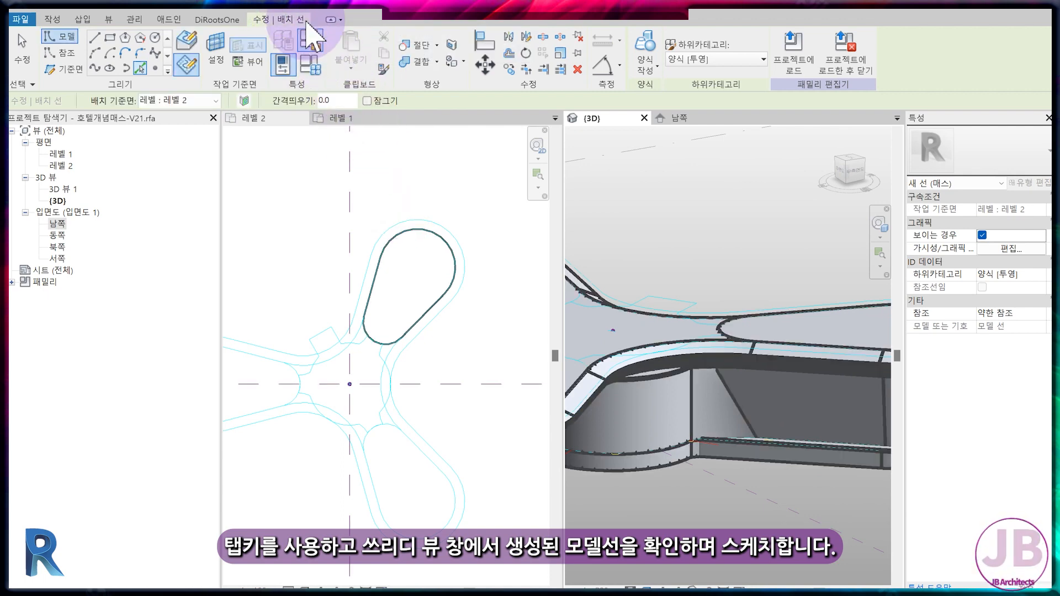
click(299, 3)
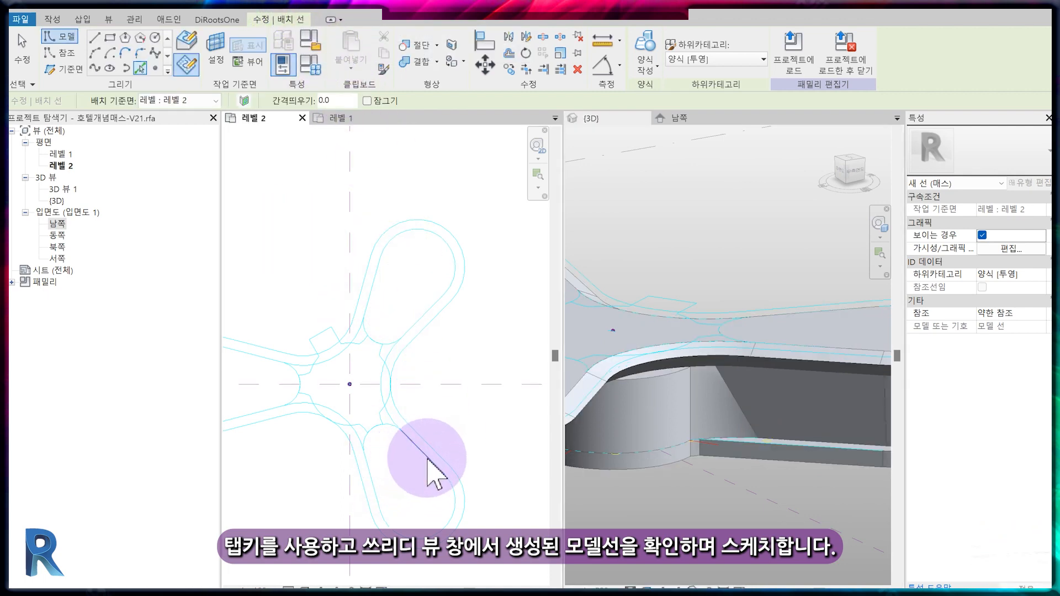
click(347, 450)
click(275, 407)
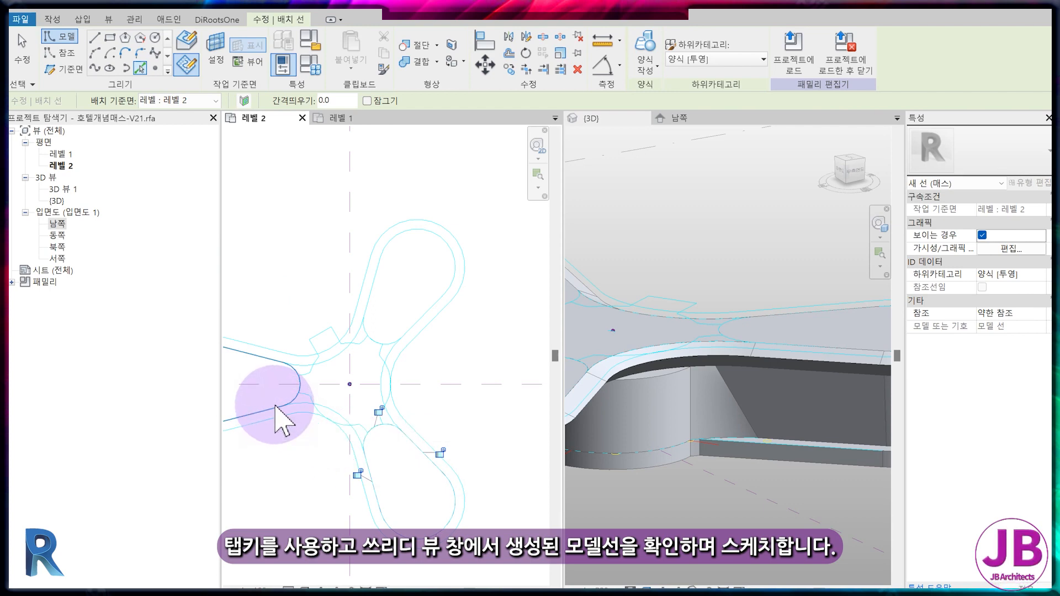
Trace the second-floor hall's right and lower-left arcs and the connecting passage arc near the lower-right wing as model lines
scroll(326, 403, up, 2)
click(405, 378)
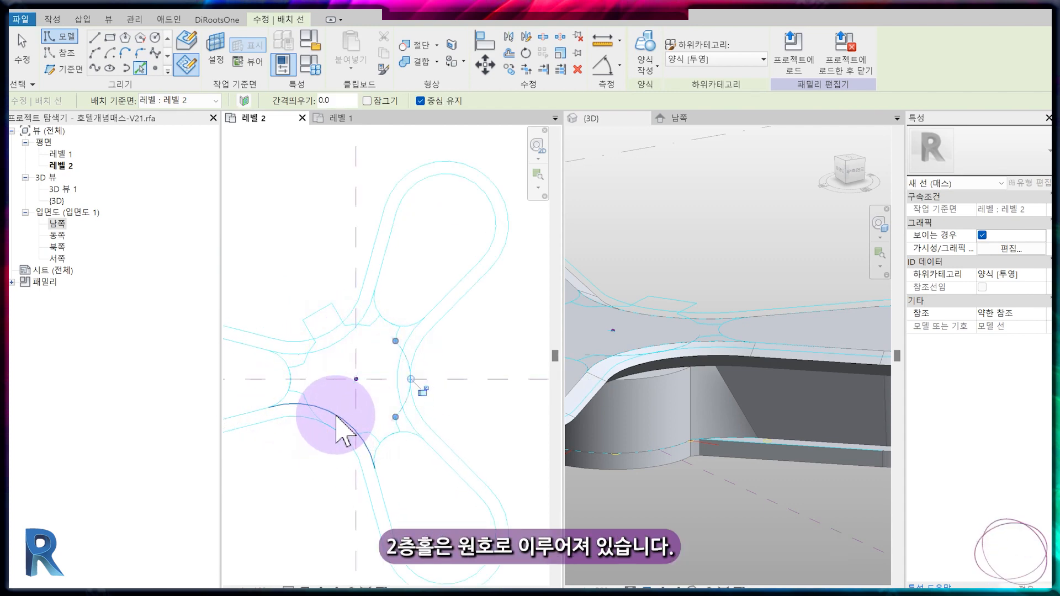
middle_drag(705, 372, 787, 403)
click(386, 445)
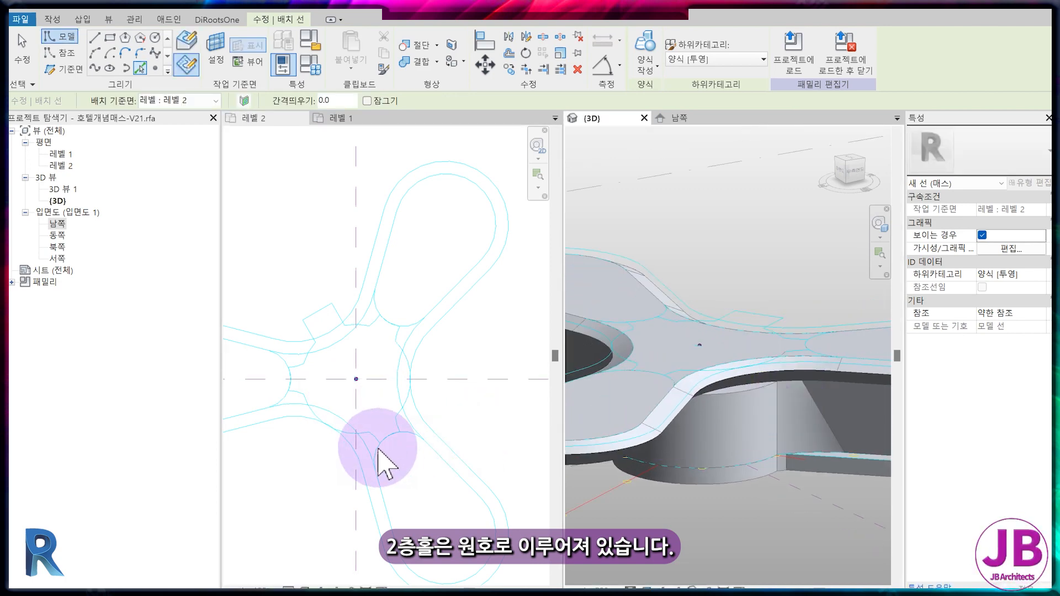
scroll(363, 439, up, 1)
scroll(431, 428, up, 3)
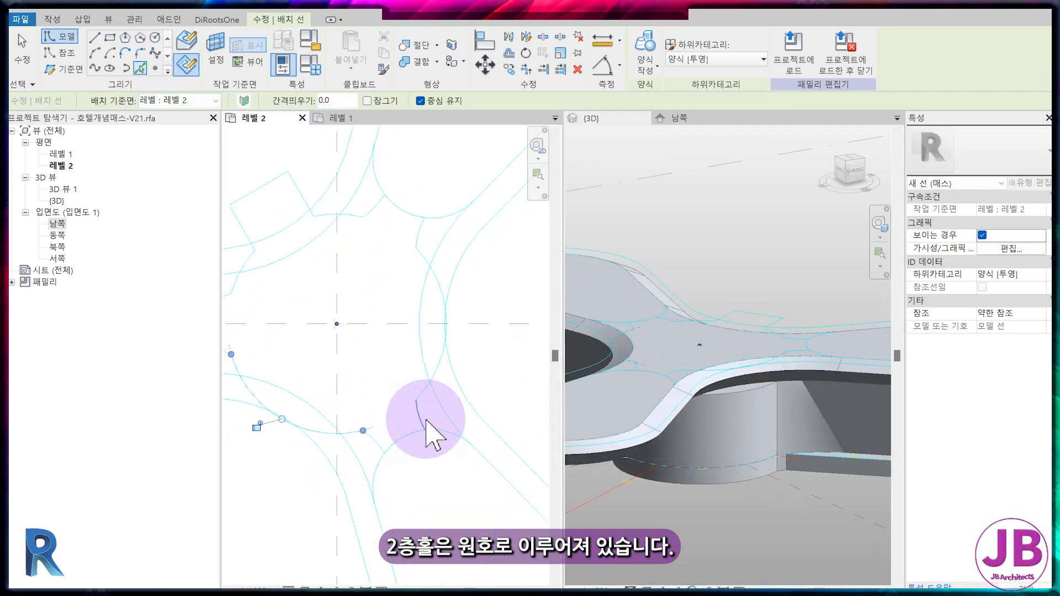
click(419, 419)
Trace the two passage arcs joining the central hall to the left wing as model lines
middle_drag(363, 457, 542, 450)
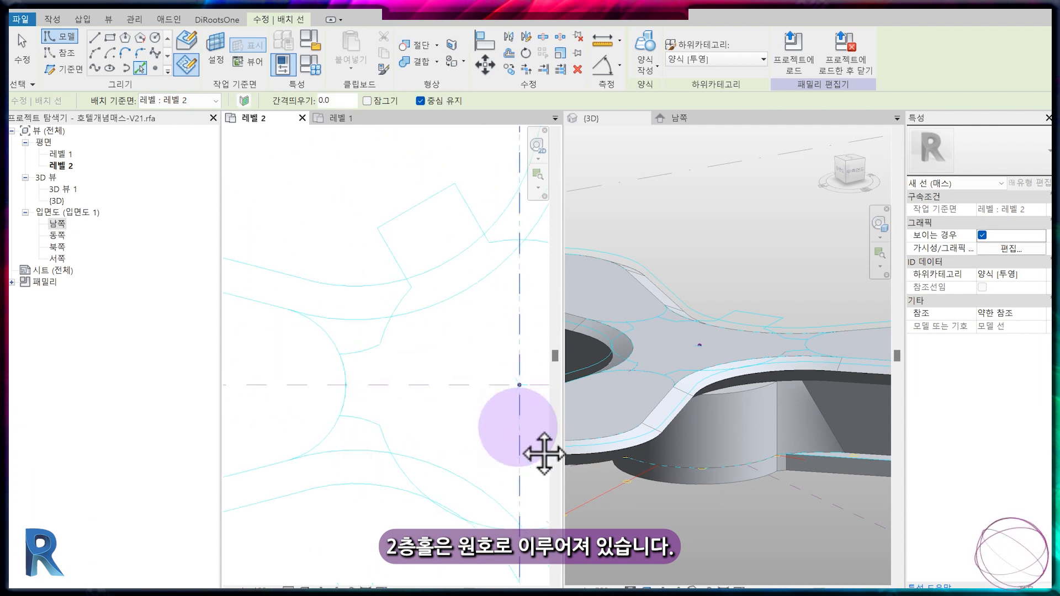
click(360, 351)
click(358, 419)
Trace the rectangular projection's three edges, the hall's upper arc and the adjoining passage arcs as model lines
middle_drag(469, 380, 402, 406)
click(403, 236)
click(353, 230)
click(324, 278)
click(468, 268)
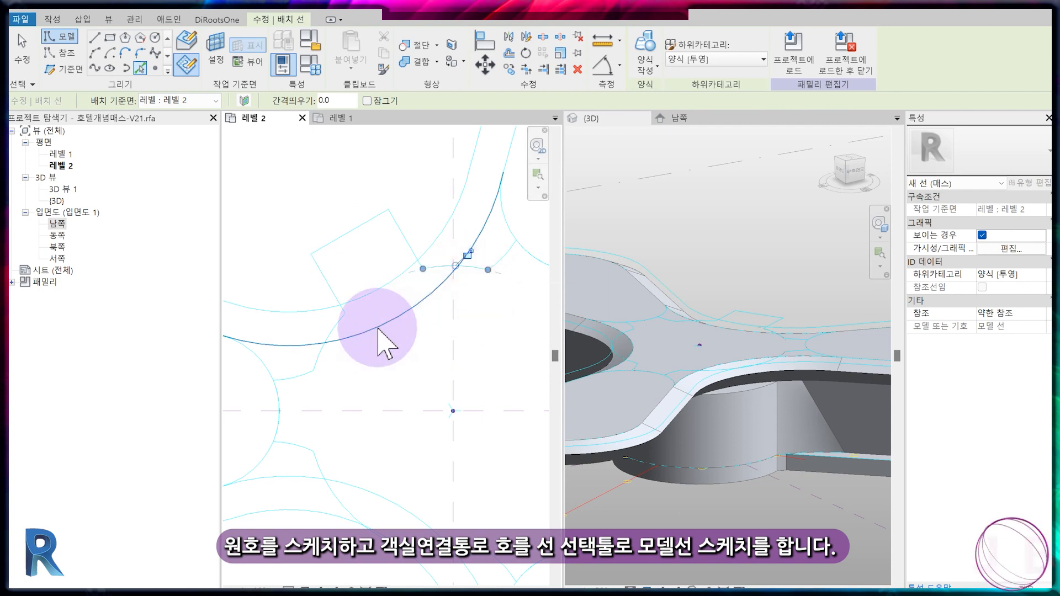
click(325, 338)
middle_drag(502, 309, 438, 350)
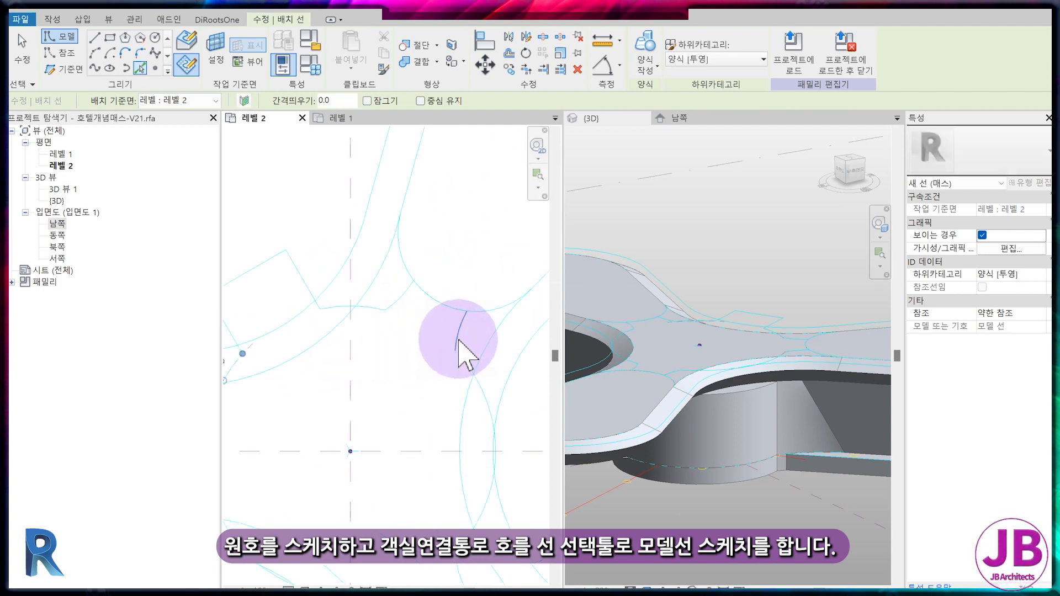
click(403, 297)
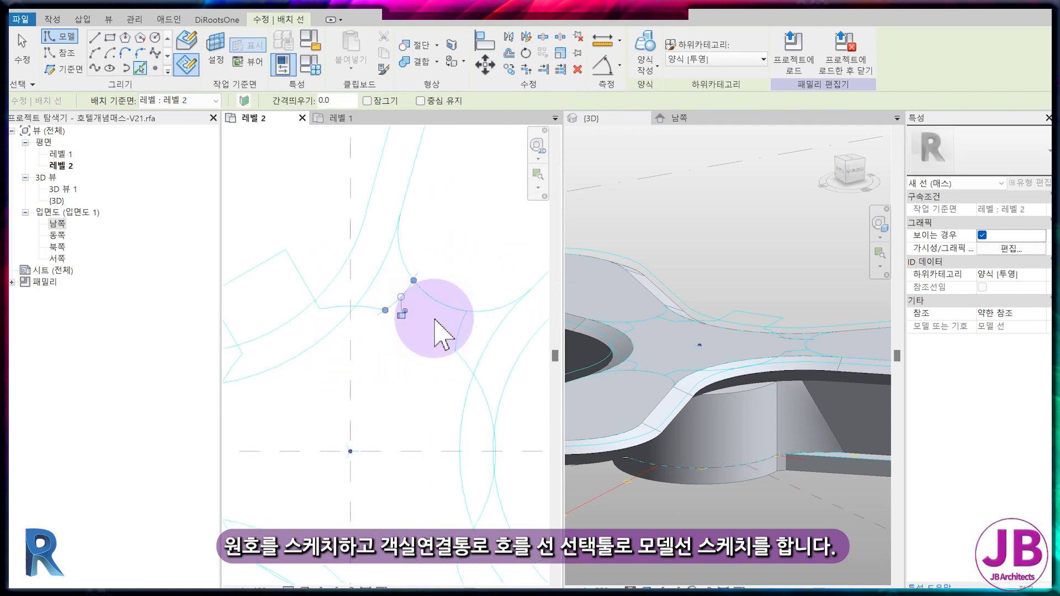
Temporarily hide the imported roof drawing #개념2RF.dwg in the 3D view
click(757, 340)
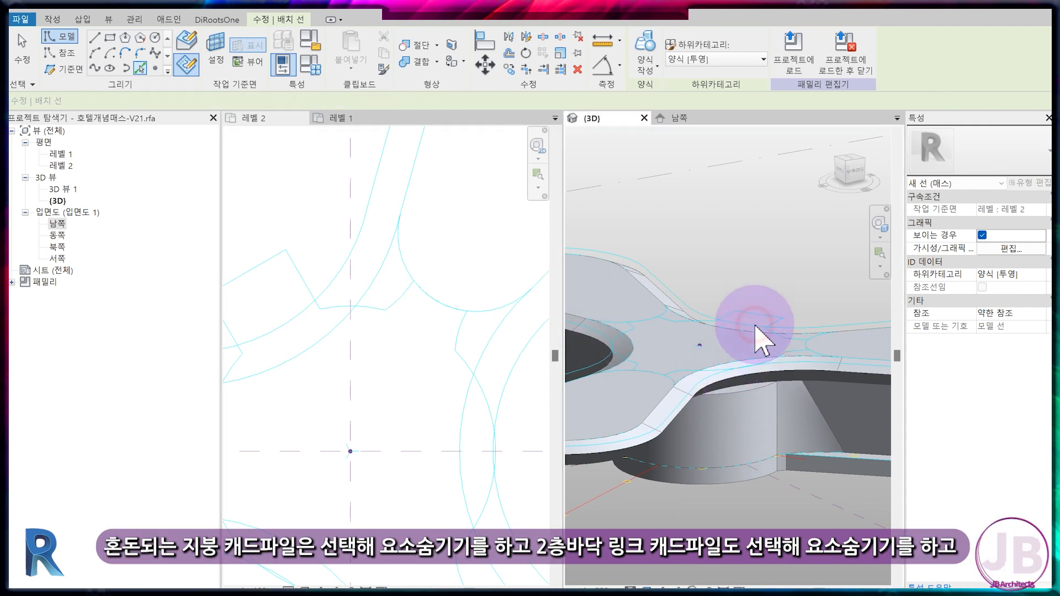
click(756, 326)
key(e)
key(h)
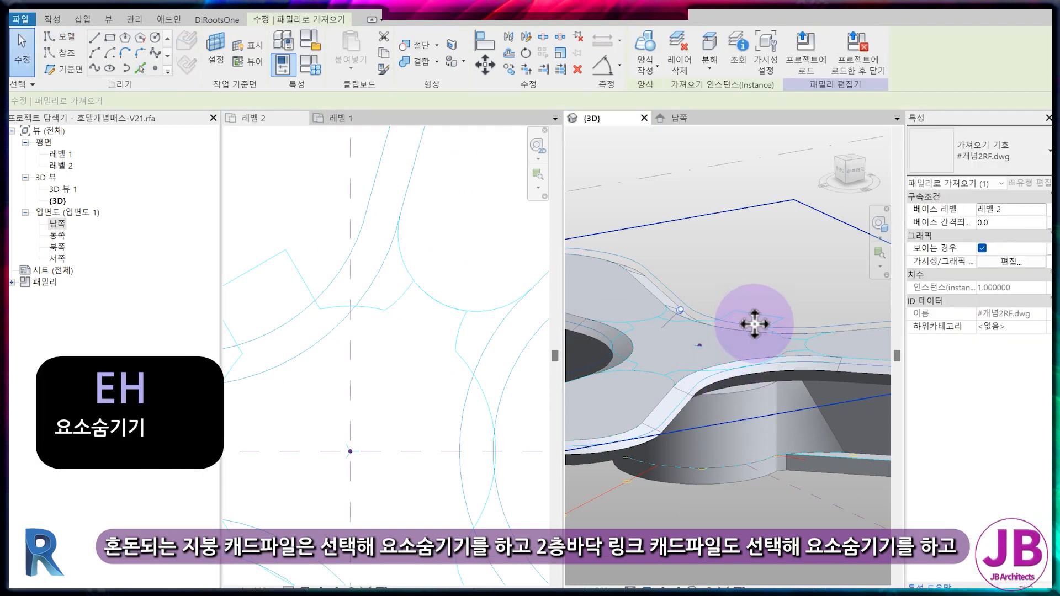
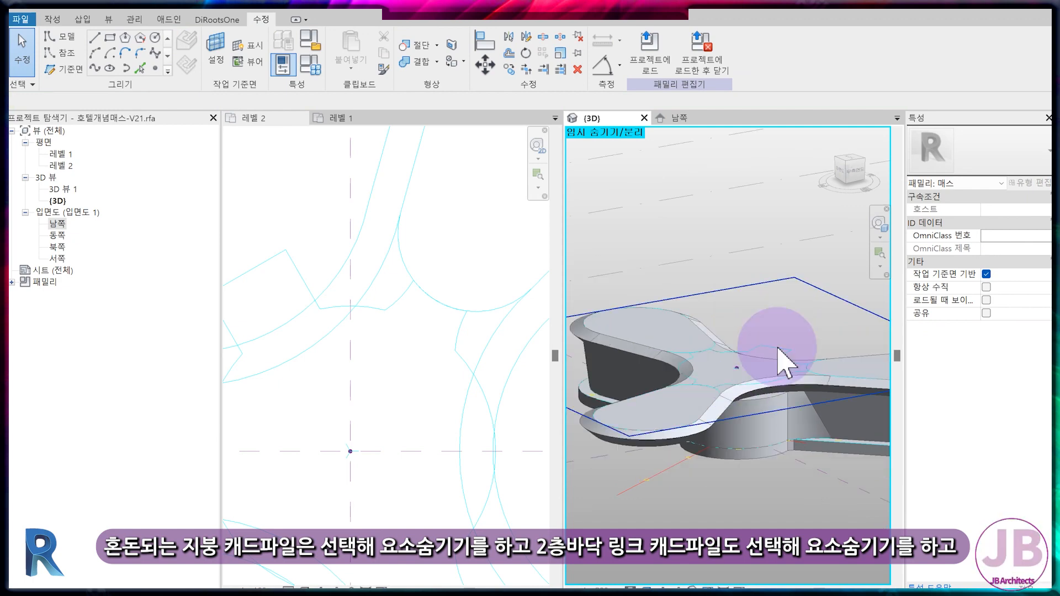
Hide the imported CAD drawing #개념2F.dwg in the 3D view
click(770, 351)
key(e)
key(h)
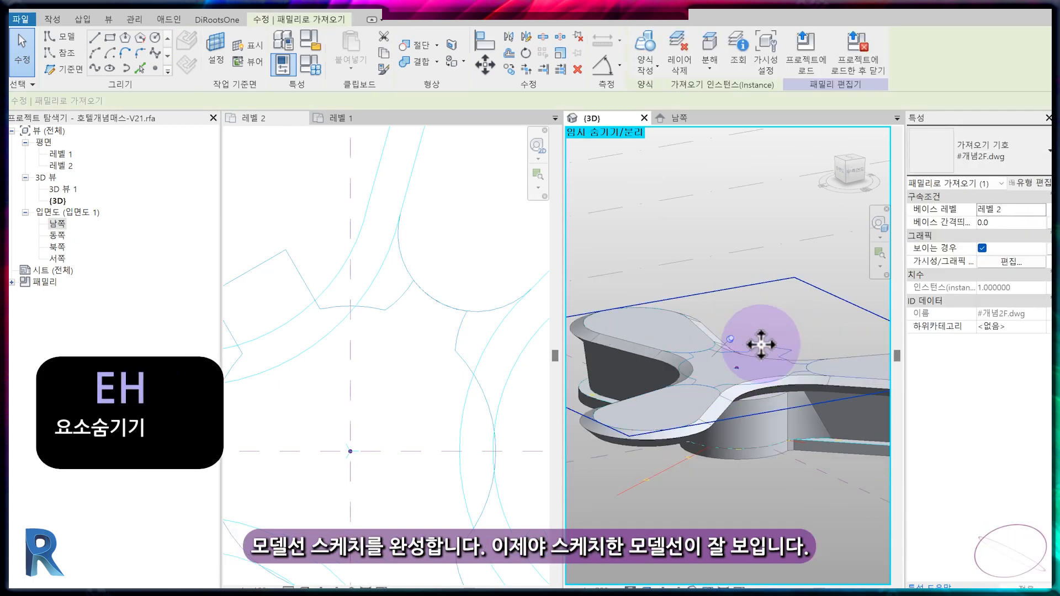
Split the guest-room arc of the second-floor model lines where it meets the connecting lines
scroll(769, 355, up, 5)
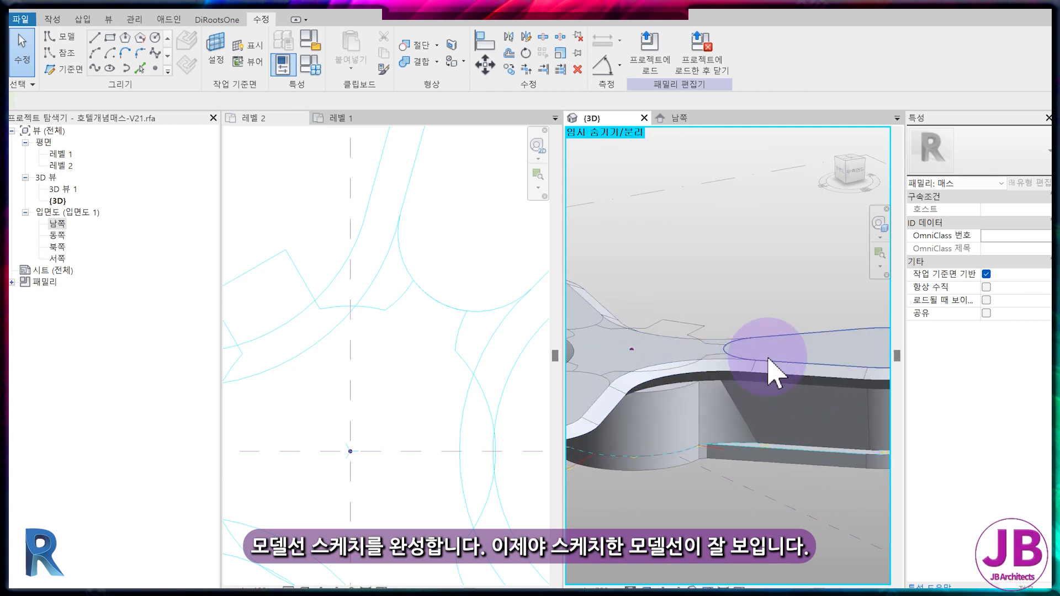
scroll(740, 359, up, 3)
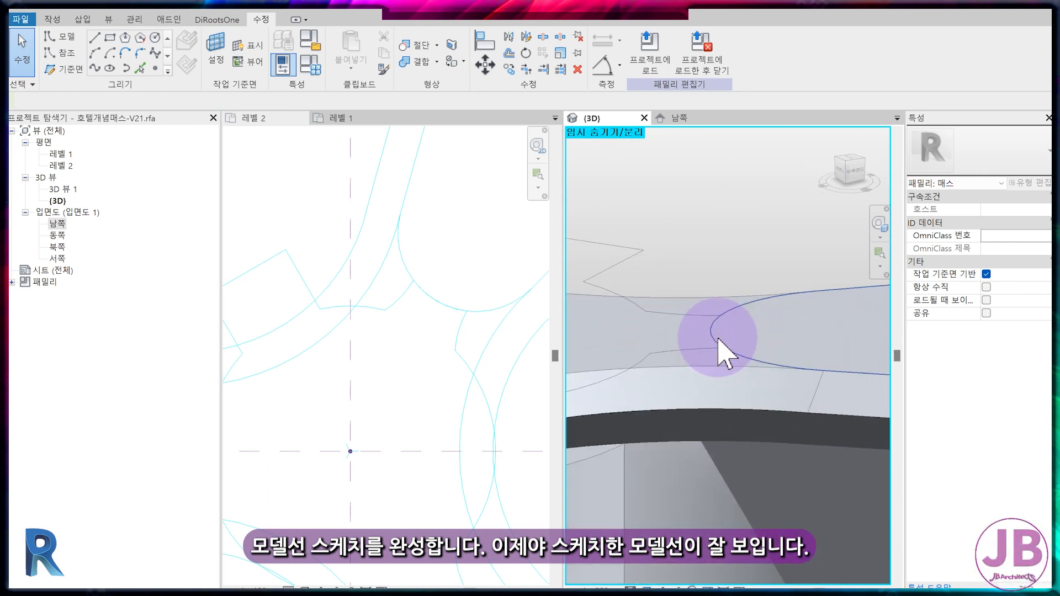
shift+middle_drag(728, 384, 710, 335)
click(735, 422)
scroll(752, 430, up, 2)
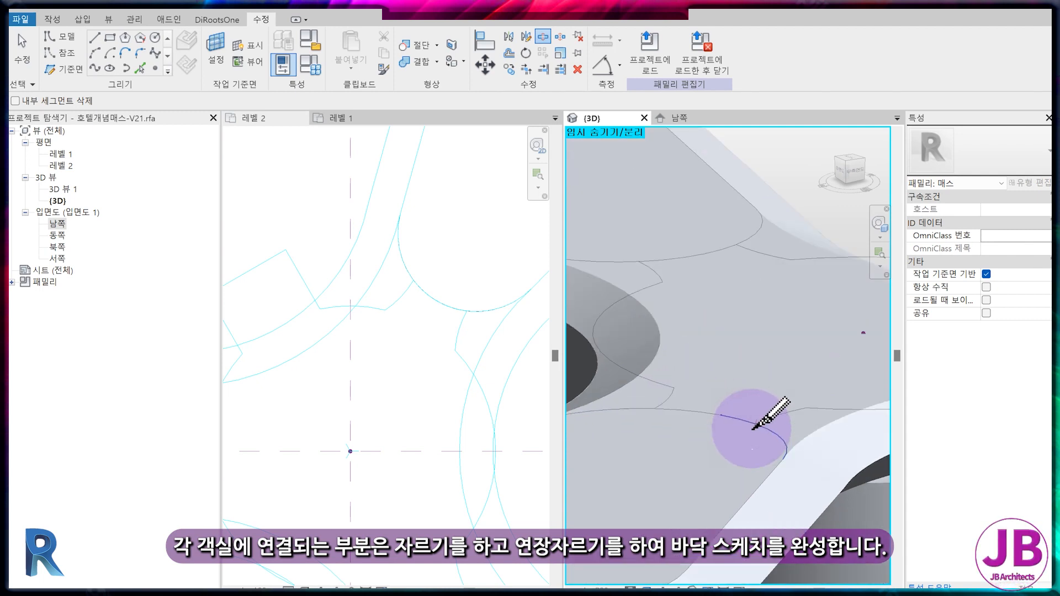
click(770, 432)
Trim and extend the split guest-room arcs and the connecting model lines to corners around the second-floor outline
click(768, 419)
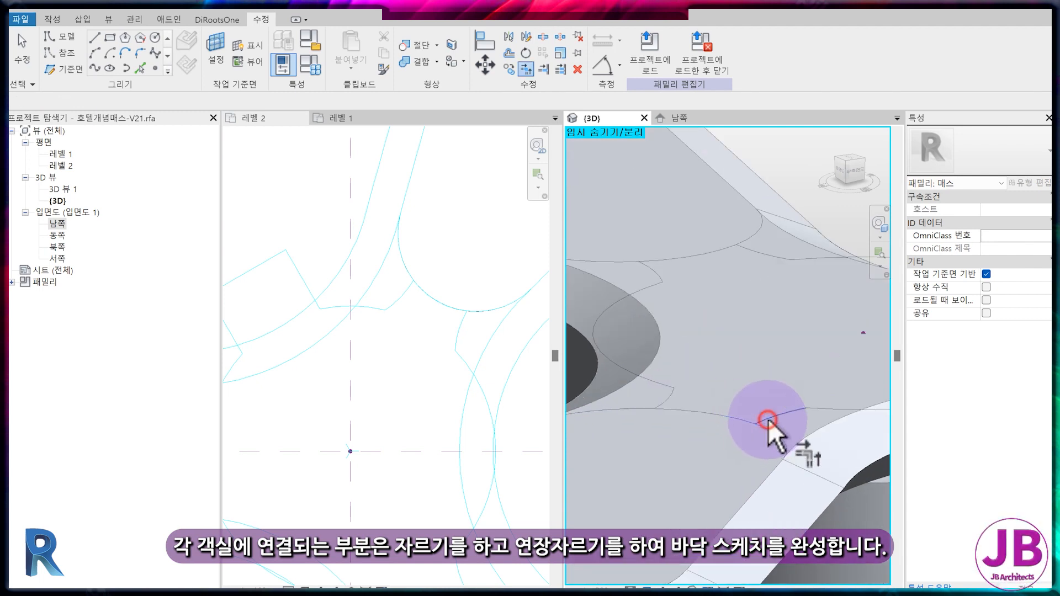
click(644, 408)
click(674, 394)
click(608, 261)
click(753, 246)
scroll(769, 332, down, 2)
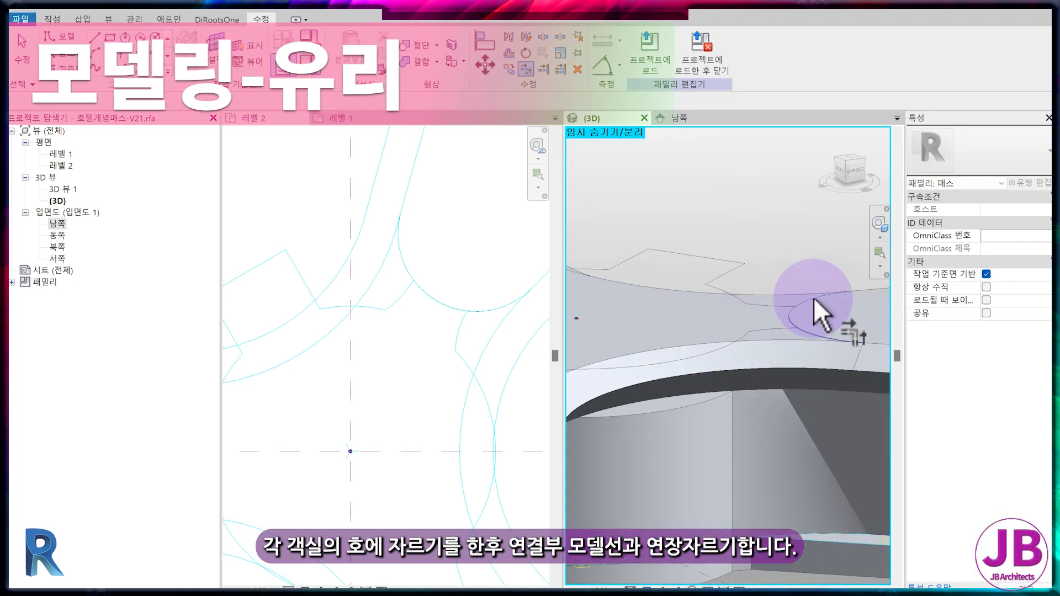
scroll(774, 306, up, 2)
click(762, 307)
click(822, 348)
click(760, 340)
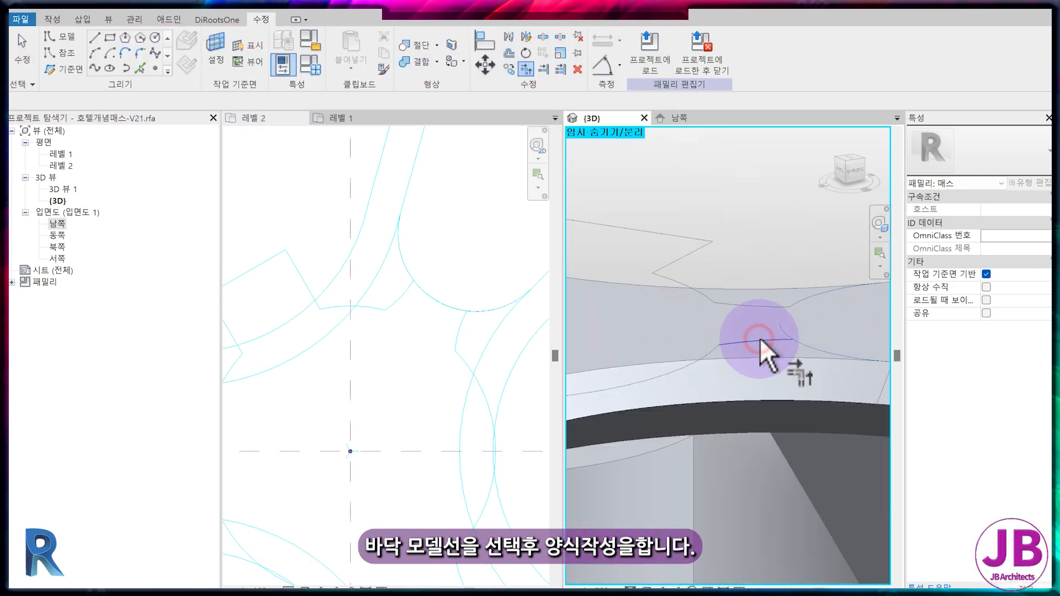
key(Escape)
Try to create a solid form from the chained second-floor model lines, and undo it
scroll(763, 384, down, 2)
key(Tab)
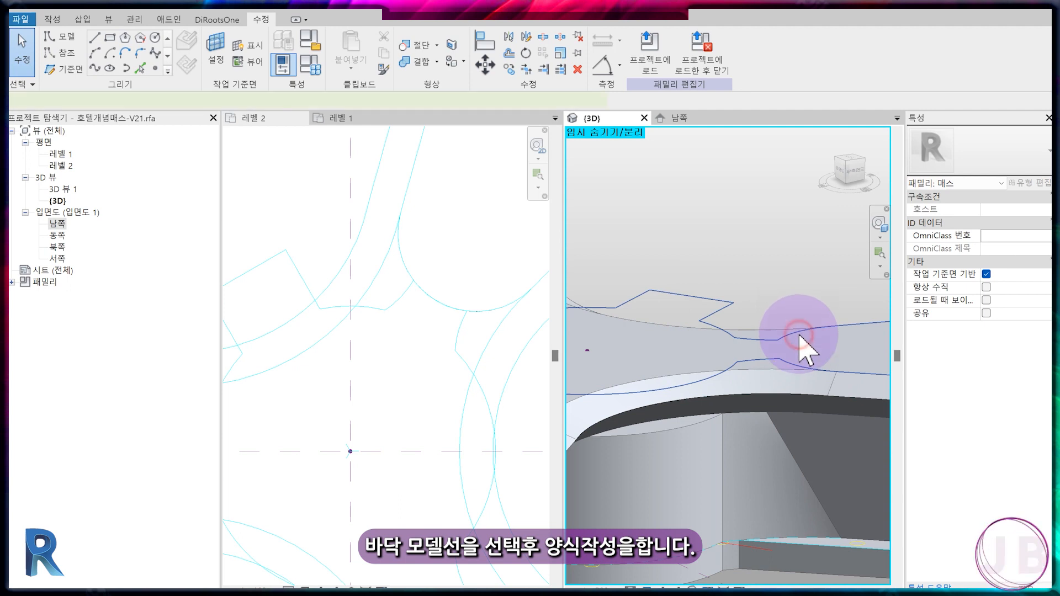
click(800, 336)
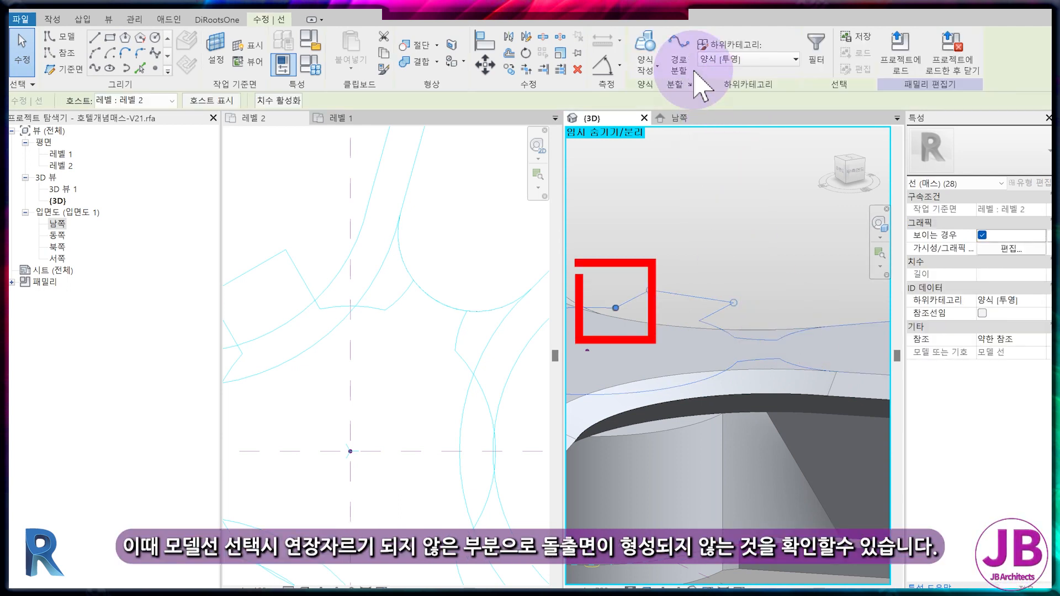
click(645, 64)
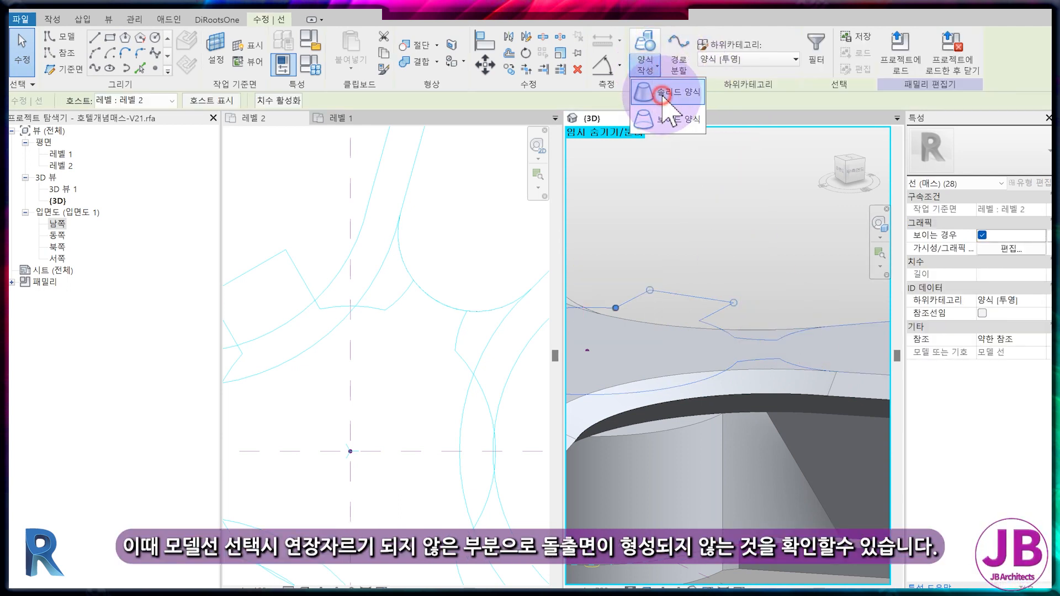
click(664, 95)
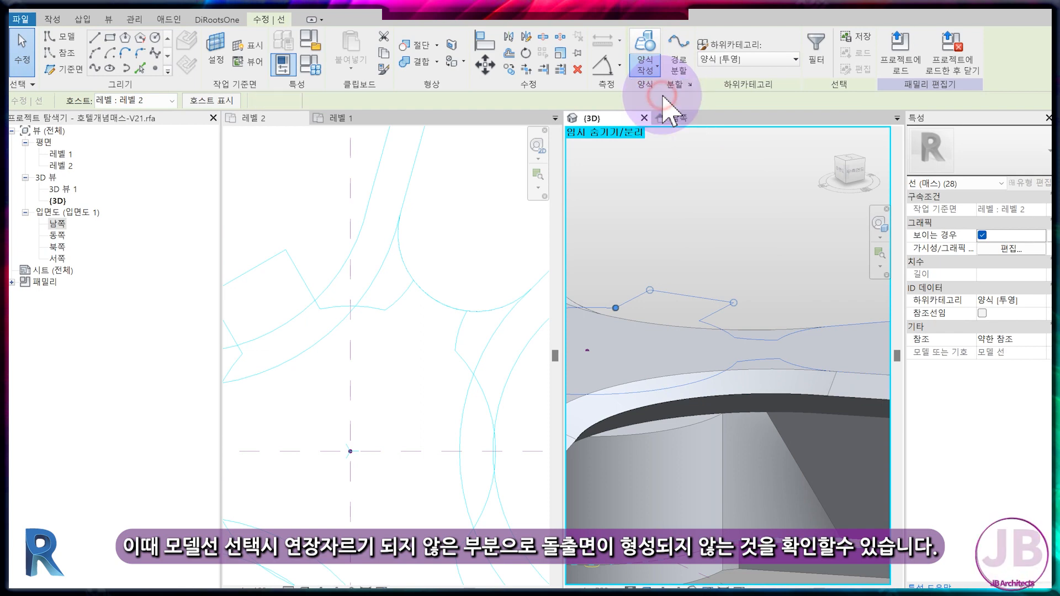
scroll(740, 331, down, 3)
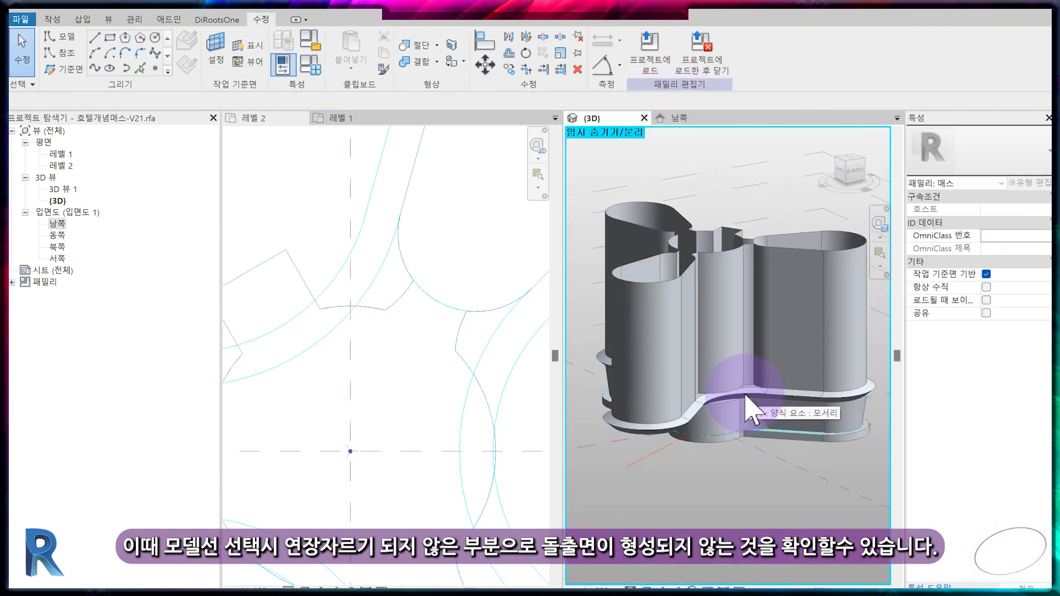
scroll(686, 331, up, 3)
key(ctrl+z)
Trim and extend the two unjoined model lines of the angular projection to a corner
scroll(691, 268, up, 3)
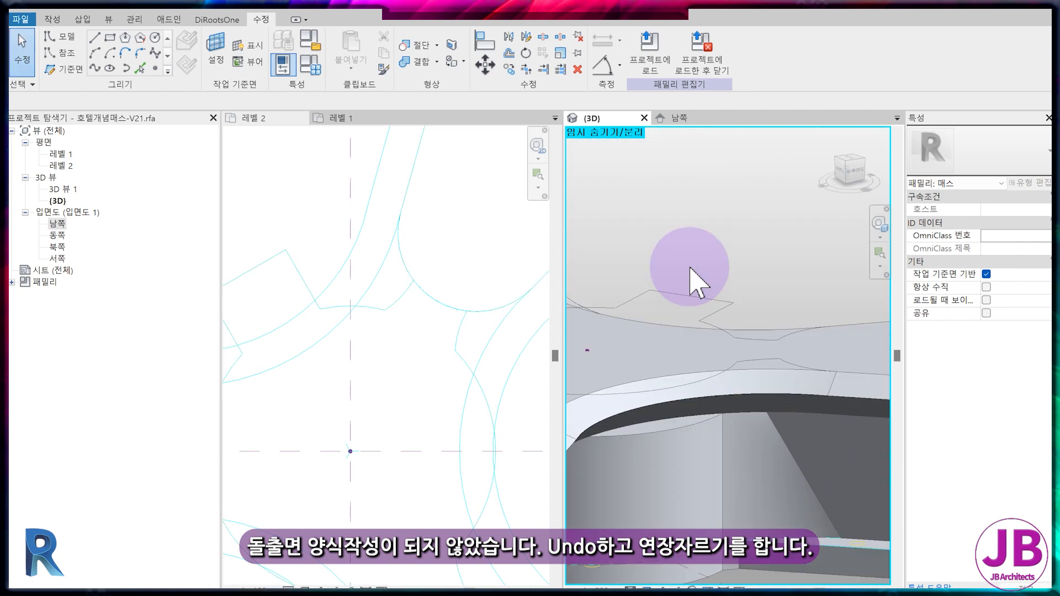
key(t)
key(r)
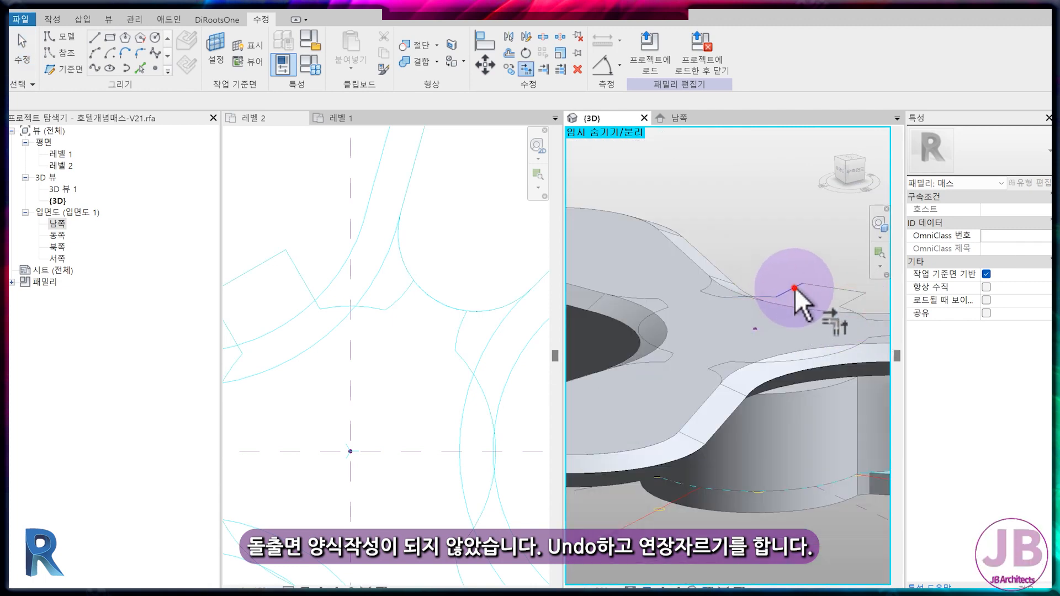
click(817, 289)
click(862, 302)
key(Escape)
Create a solid form from the whole chain of second-floor model lines
scroll(698, 280, up, 2)
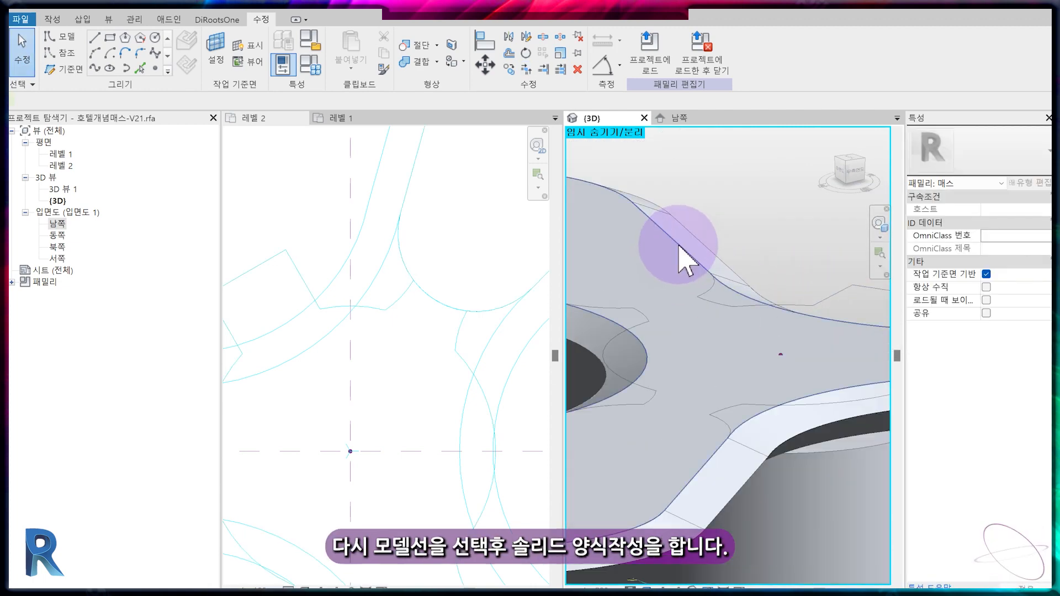
click(687, 259)
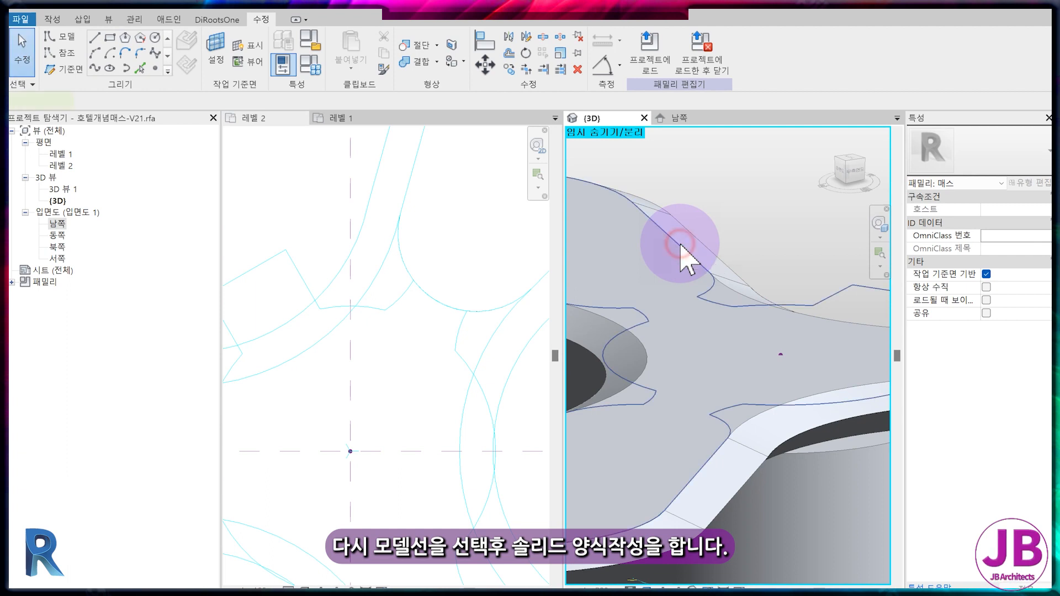
scroll(687, 315, down, 2)
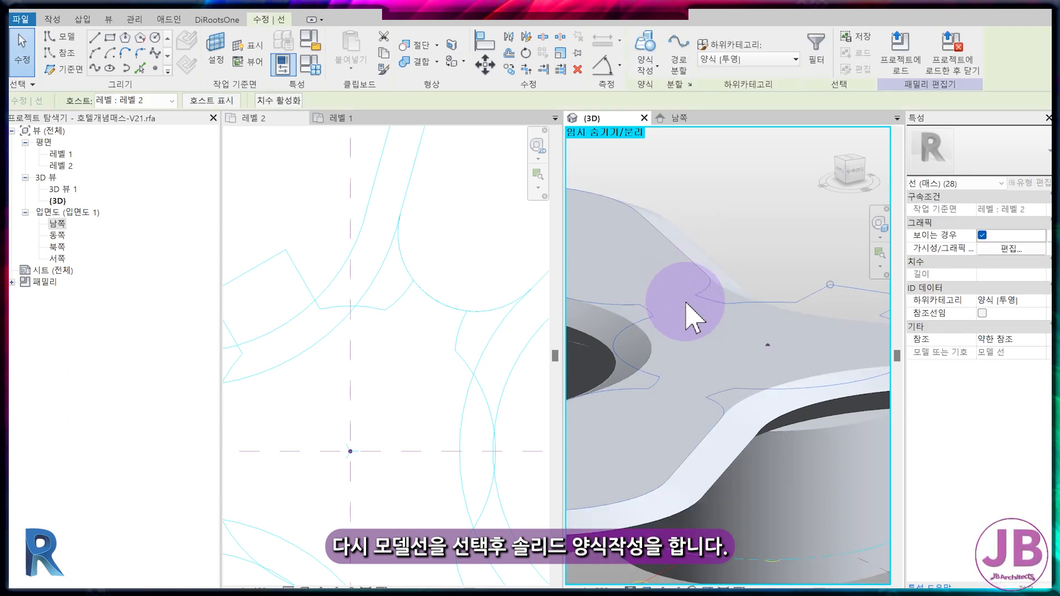
click(654, 64)
click(661, 98)
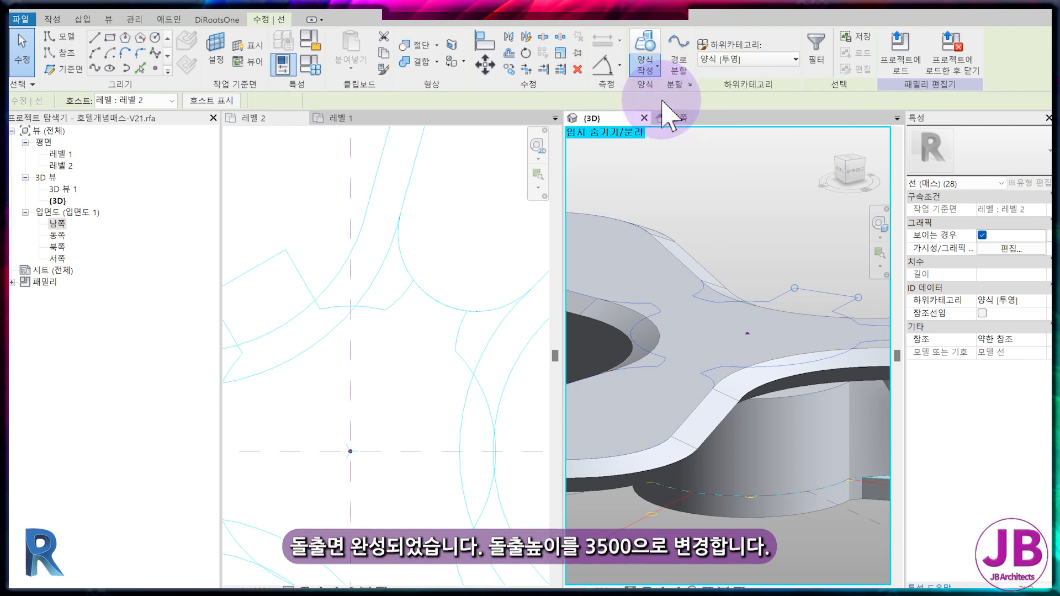
Set the extrusion height of the new second-floor form to 3500
middle_drag(730, 389, 768, 491)
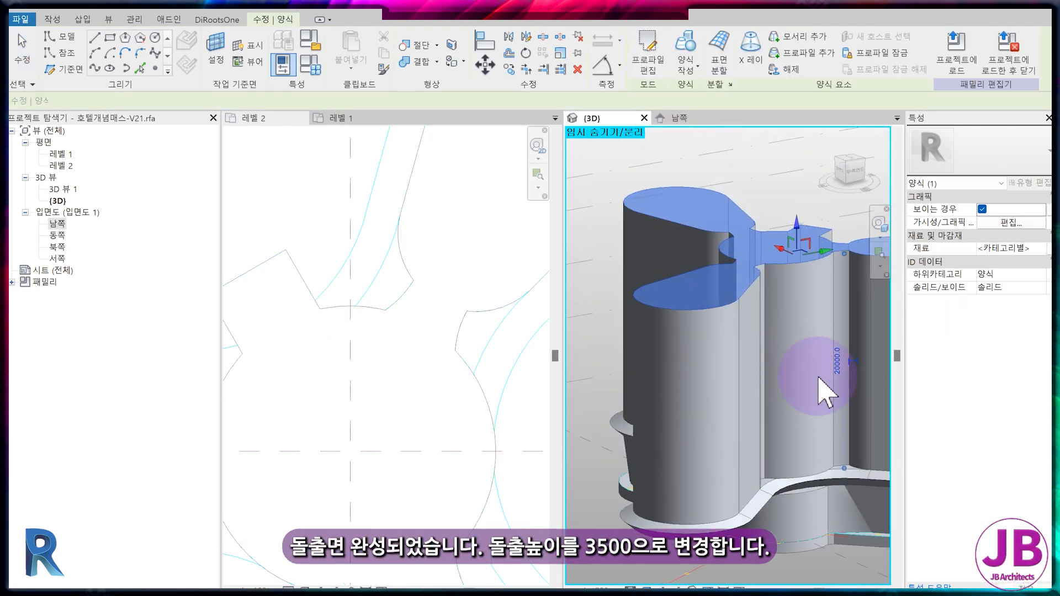
click(838, 362)
text(3500)
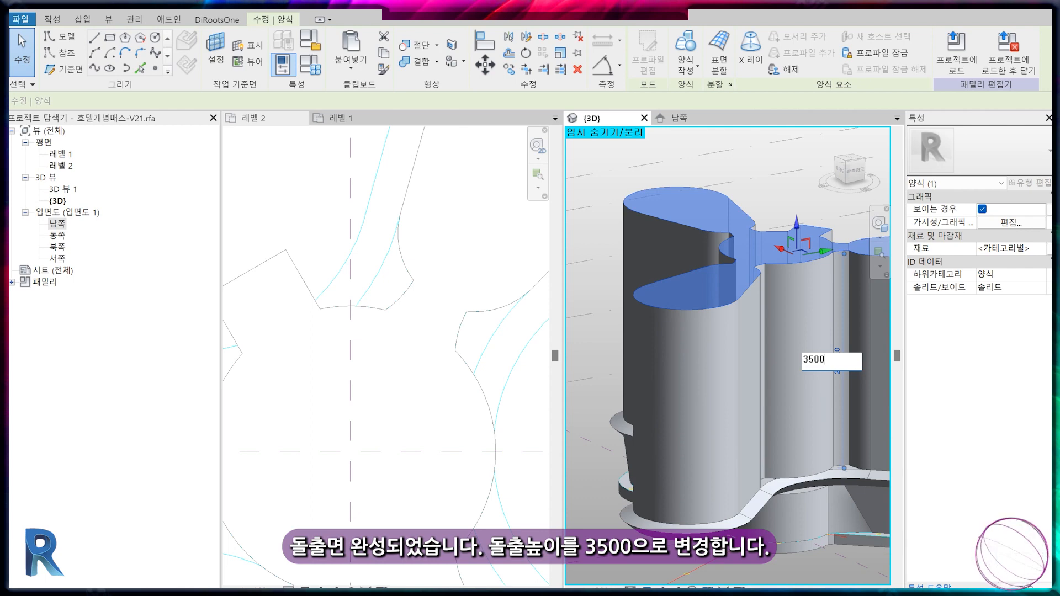
click(852, 384)
click(819, 374)
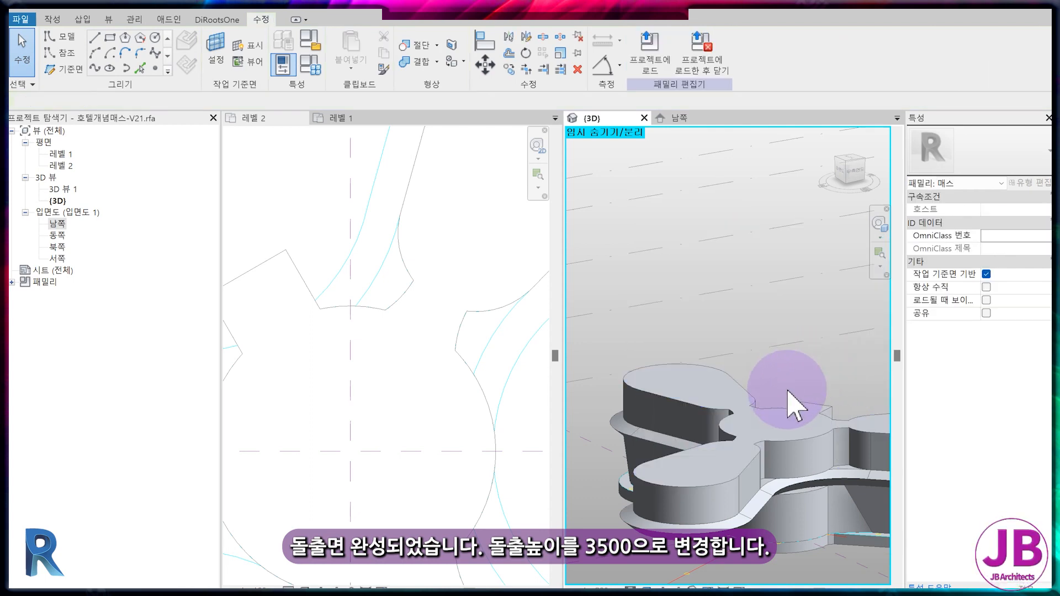
Change the base level of the imported CAD drawing #개념2RF.dwg to 레벨 3
scroll(788, 411, down, 2)
scroll(335, 206, down, 3)
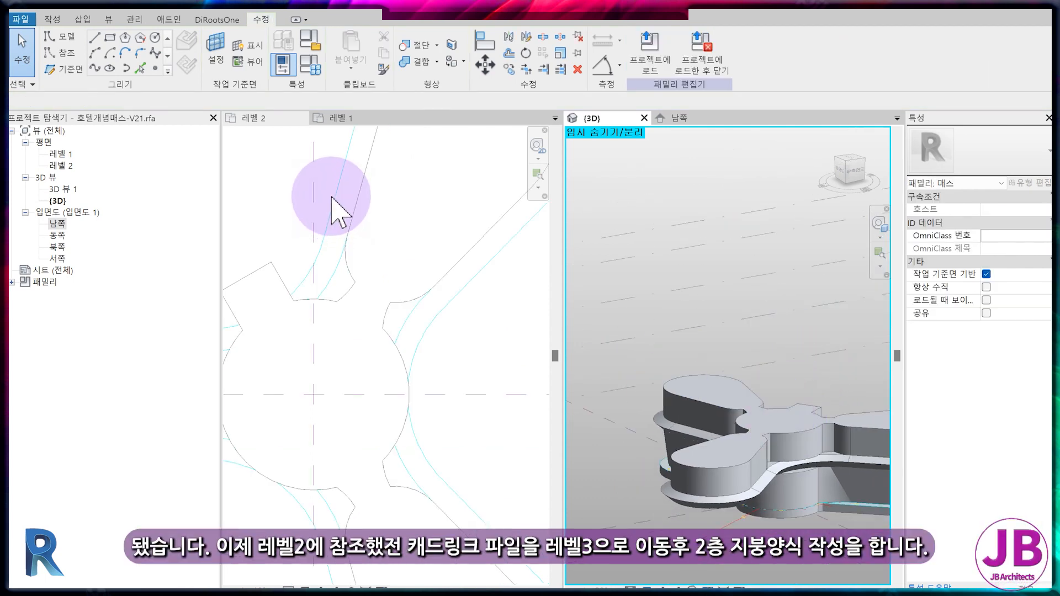
click(332, 197)
click(336, 196)
middle_drag(387, 354, 442, 353)
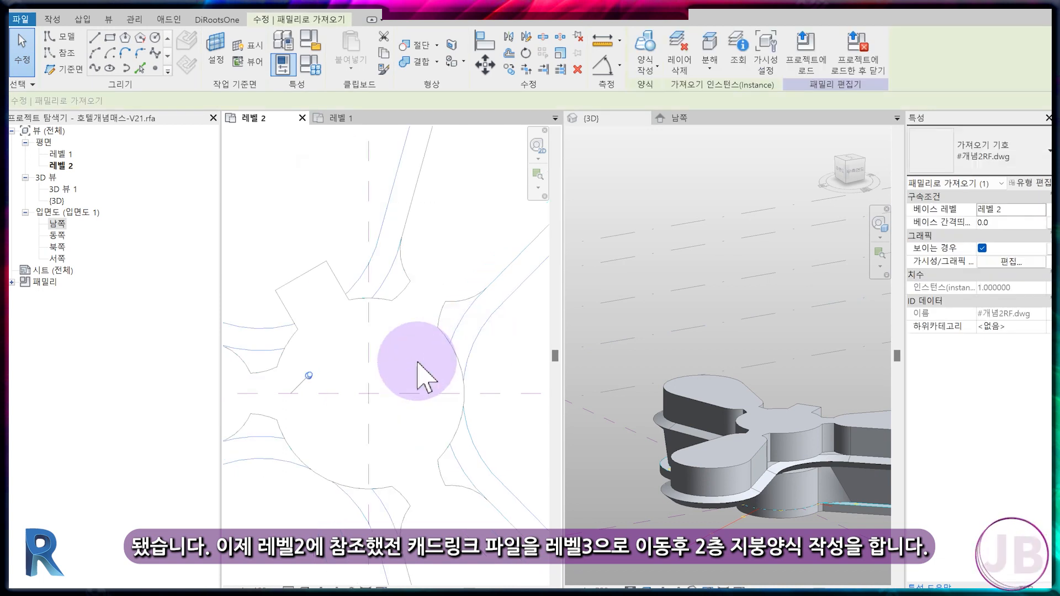
click(1004, 210)
click(1004, 209)
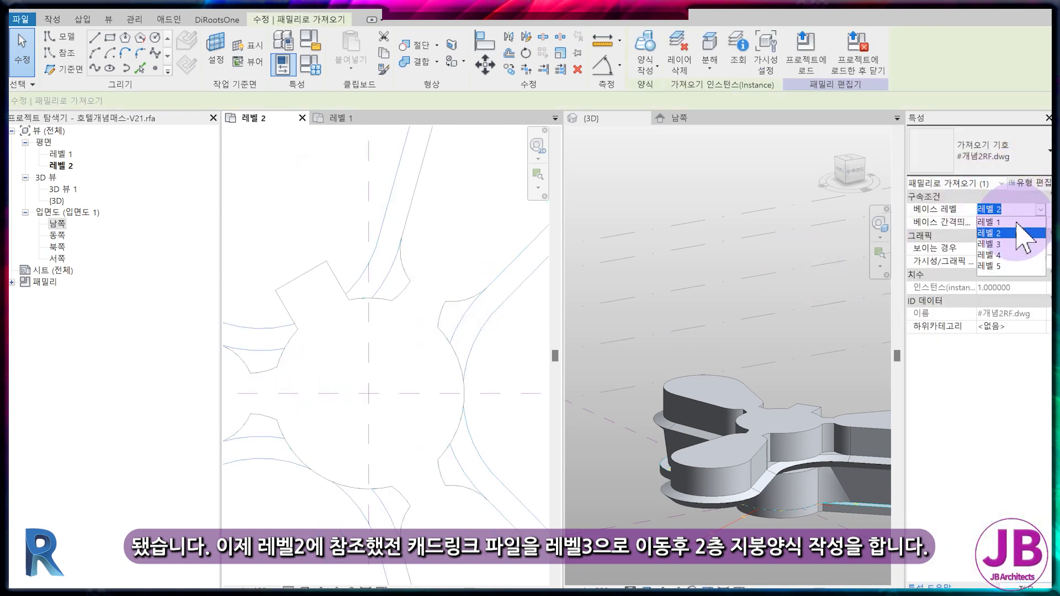
click(994, 244)
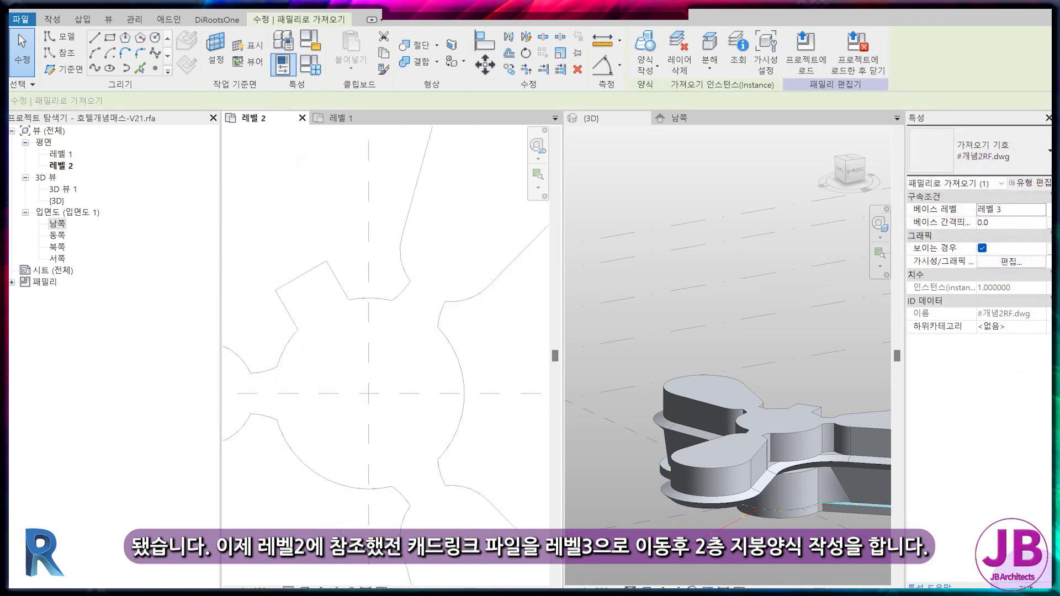
Reset the temporary hide/isolate in the 3D view to show the roof CAD drawing above the second-floor form
click(732, 439)
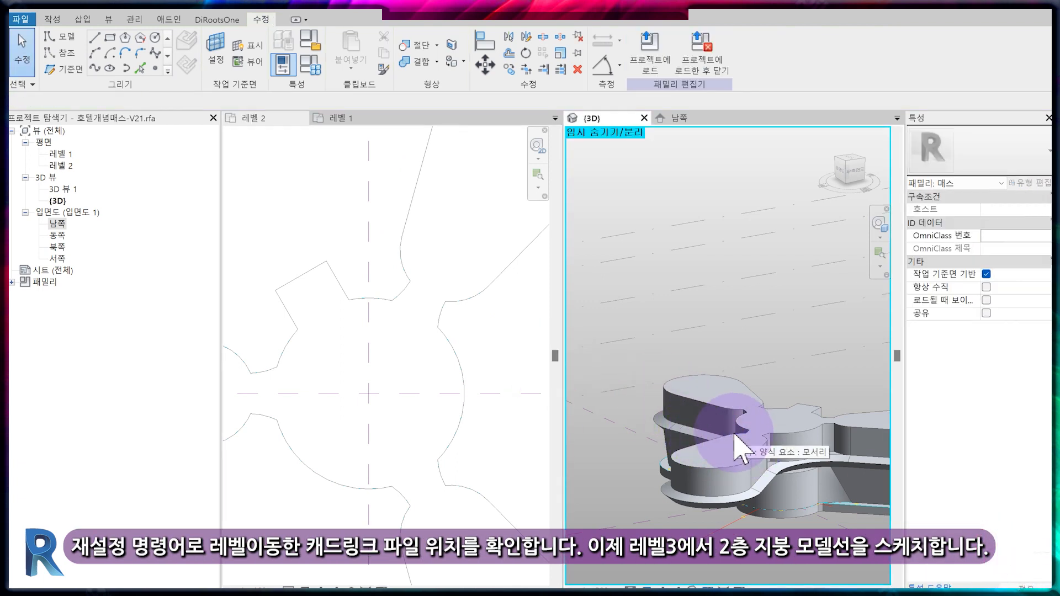
key(h)
key(r)
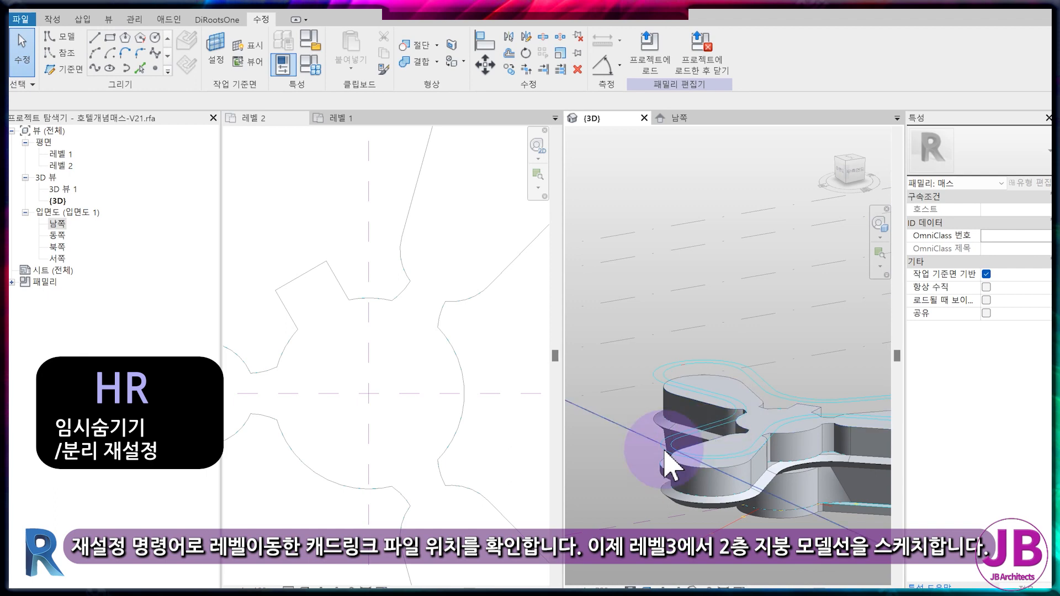
middle_drag(675, 438, 608, 447)
scroll(608, 446, up, 2)
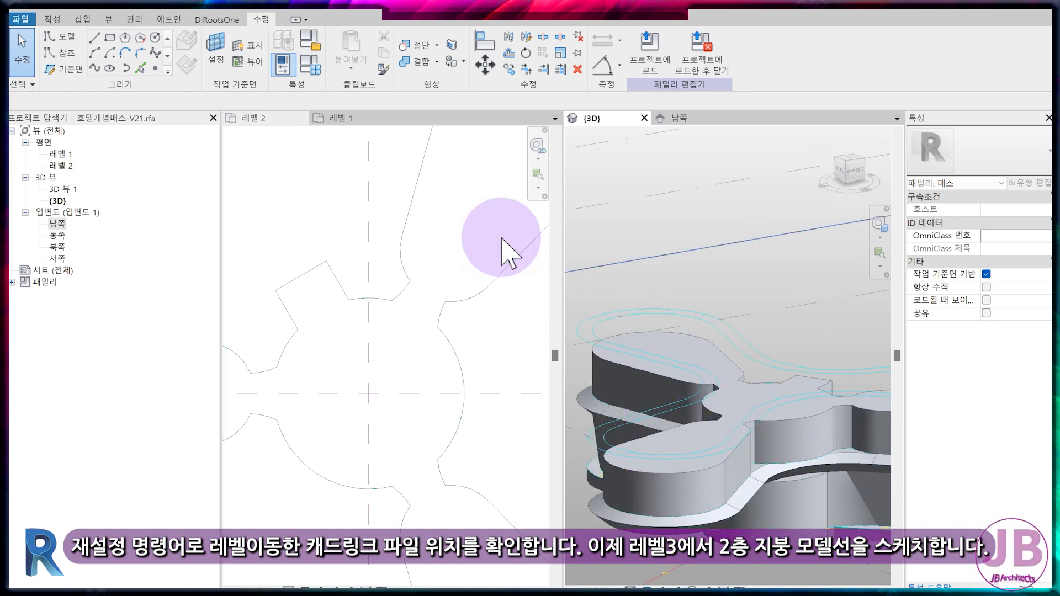
Create new floor plan views for 레벨 4 and 레벨 3
click(109, 19)
click(201, 65)
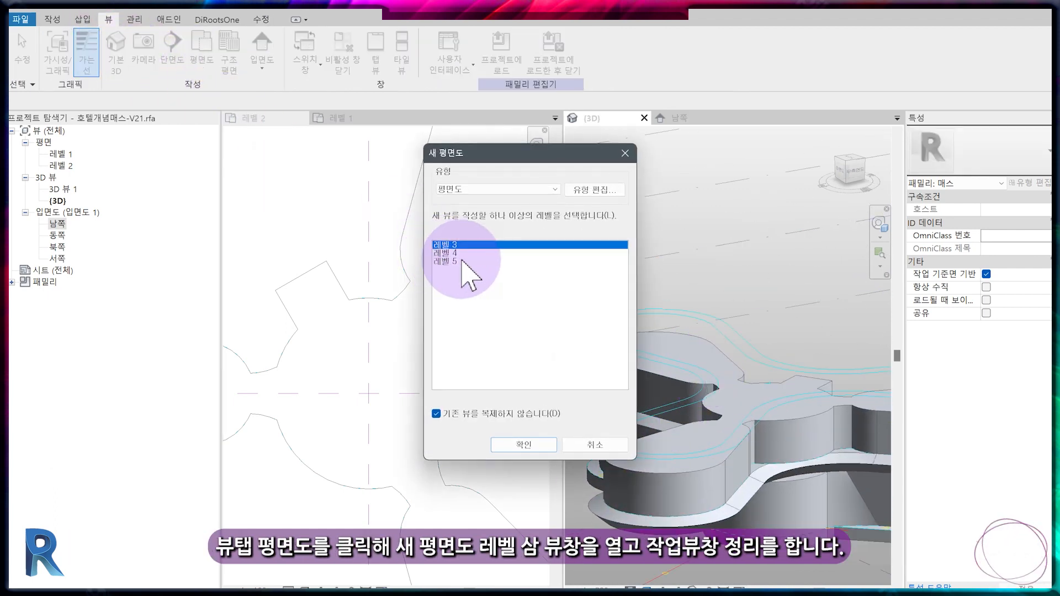
click(447, 253)
click(550, 447)
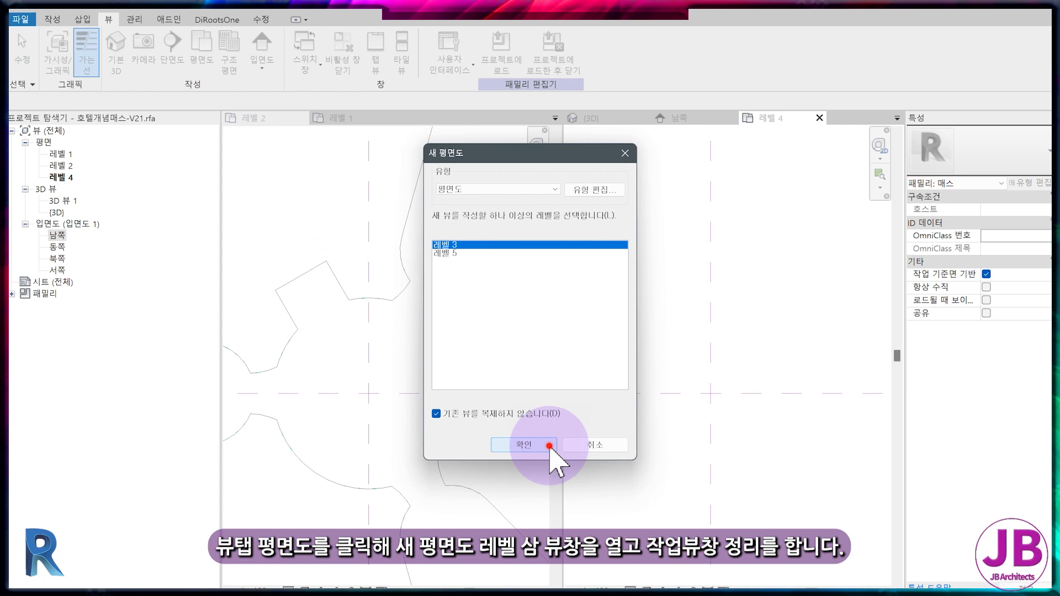
click(550, 446)
Group the 레벨 3 plan view with the 레벨 1 and 레벨 2 plans and make it active
drag(817, 131, 324, 146)
drag(343, 362, 298, 126)
click(441, 120)
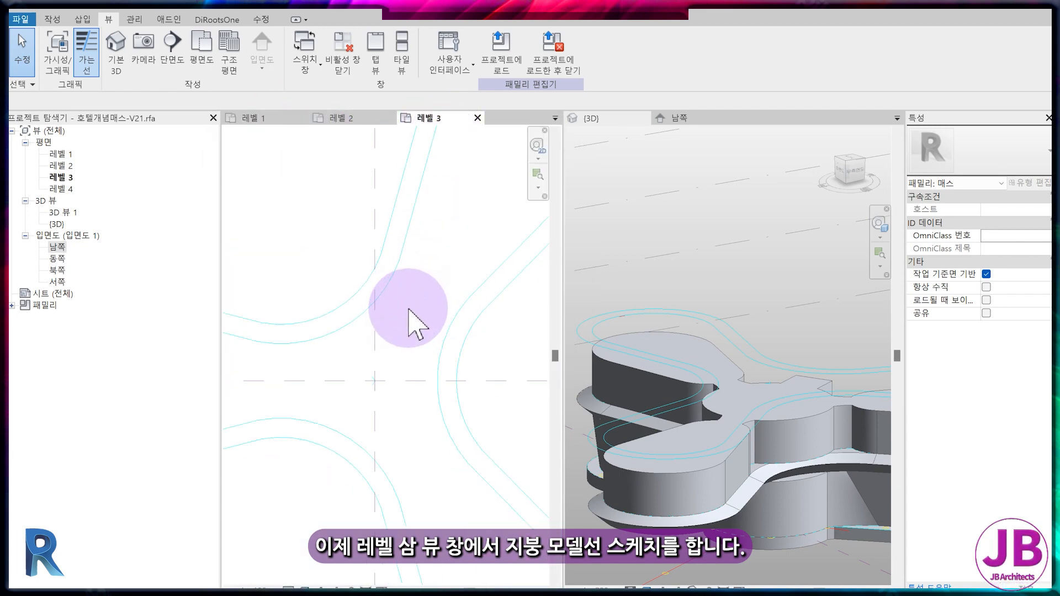
Sketch the outermost roof outline as model lines on 레벨 3 by picking the CAD outline with Pick Lines
scroll(409, 320, down, 3)
middle_drag(409, 320, 392, 323)
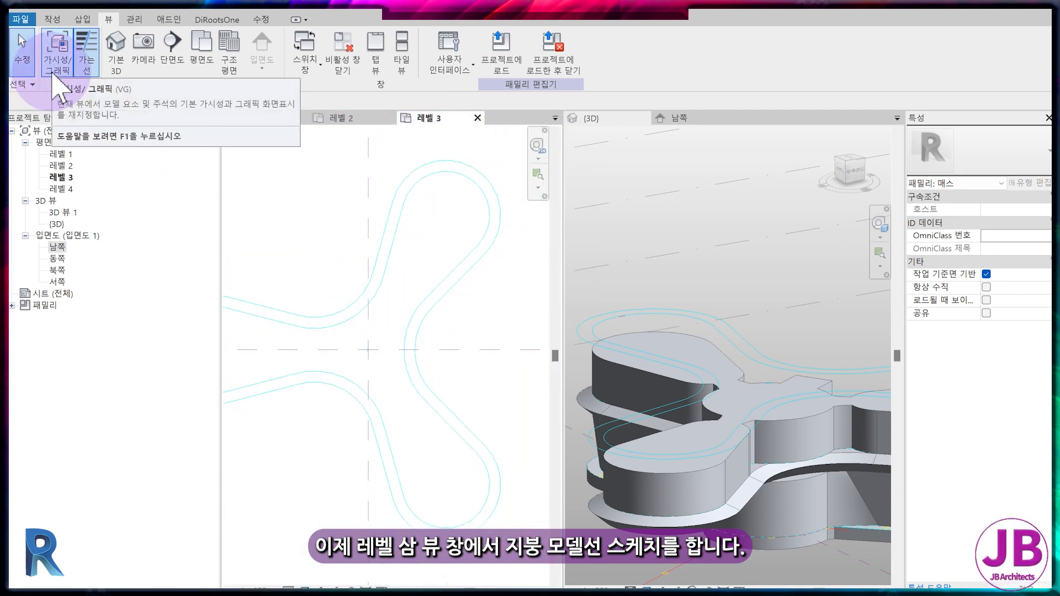
click(52, 20)
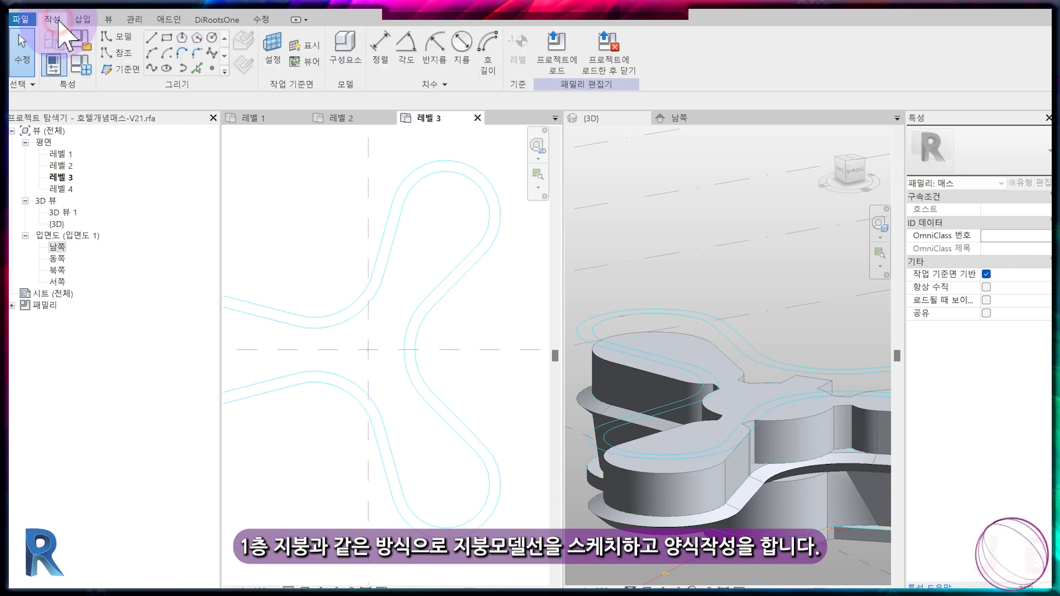
click(117, 37)
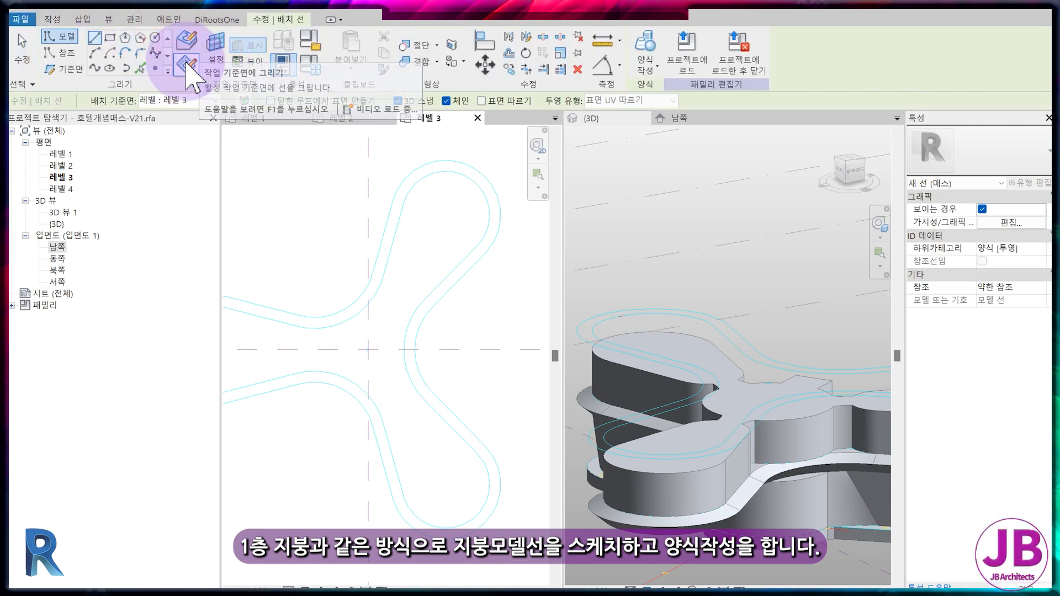
click(139, 68)
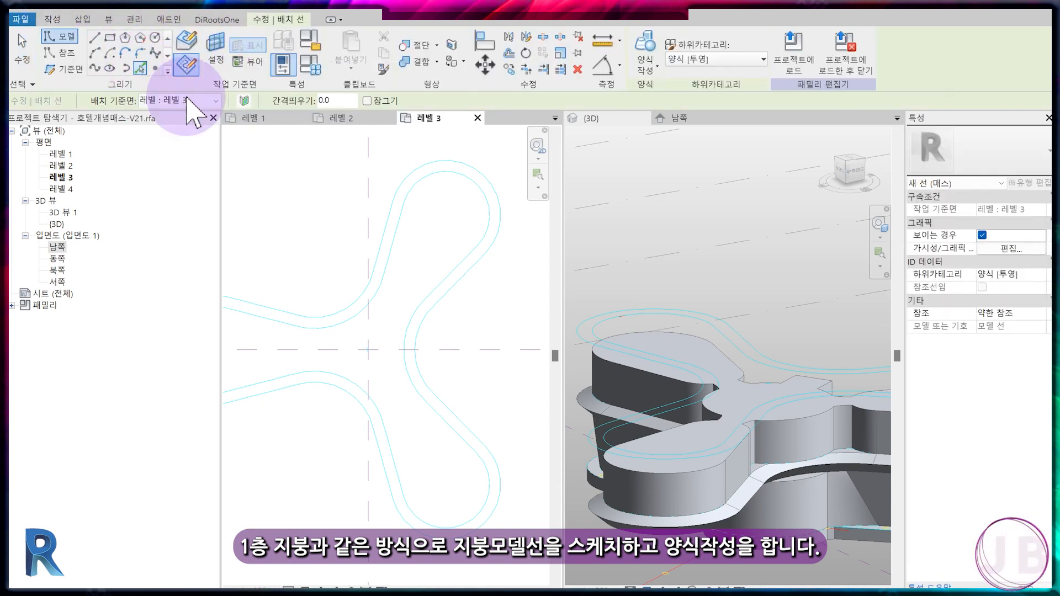
click(471, 169)
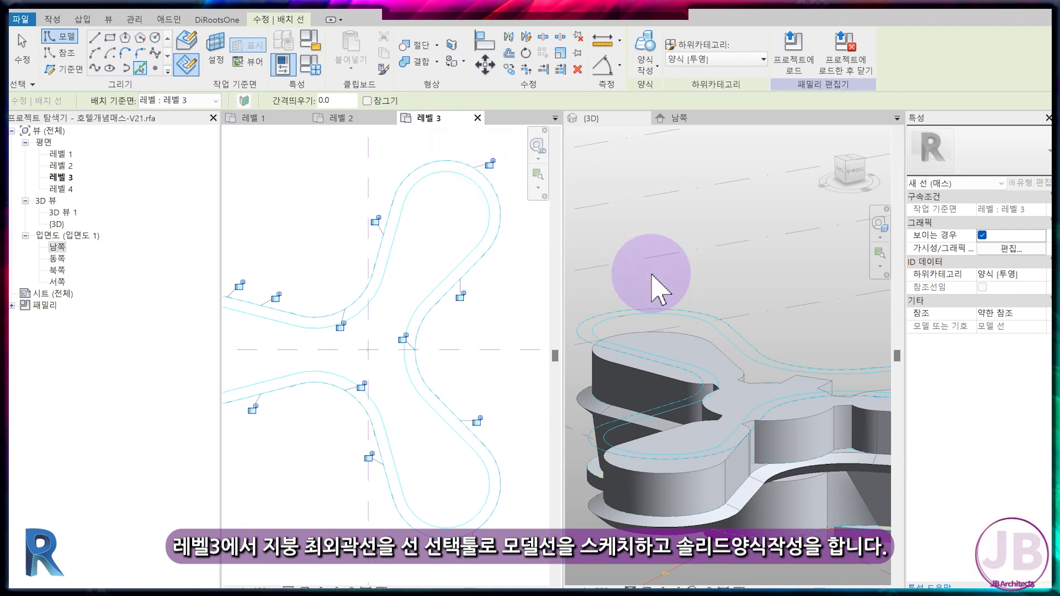
Create a solid form from the outer roof outline and set its extrusion height to -1500
click(645, 68)
click(659, 100)
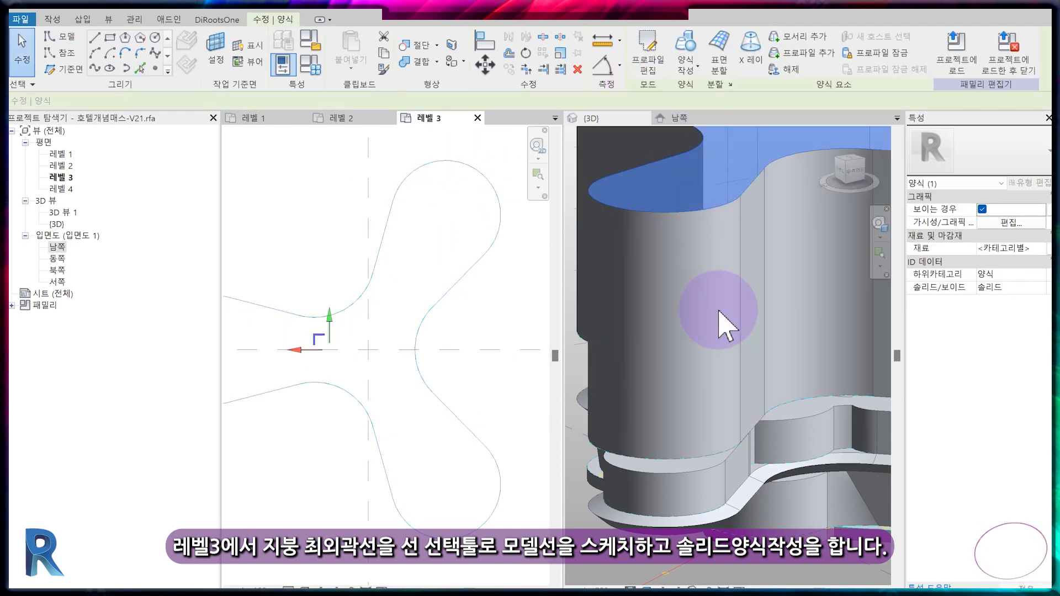
scroll(719, 298, down, 3)
click(828, 299)
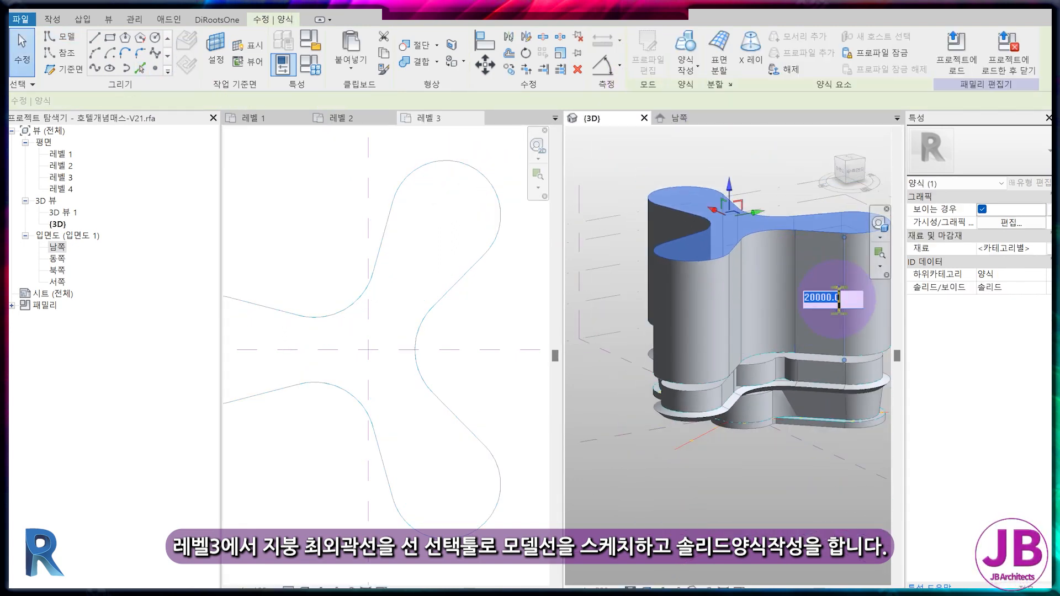
text(-1500)
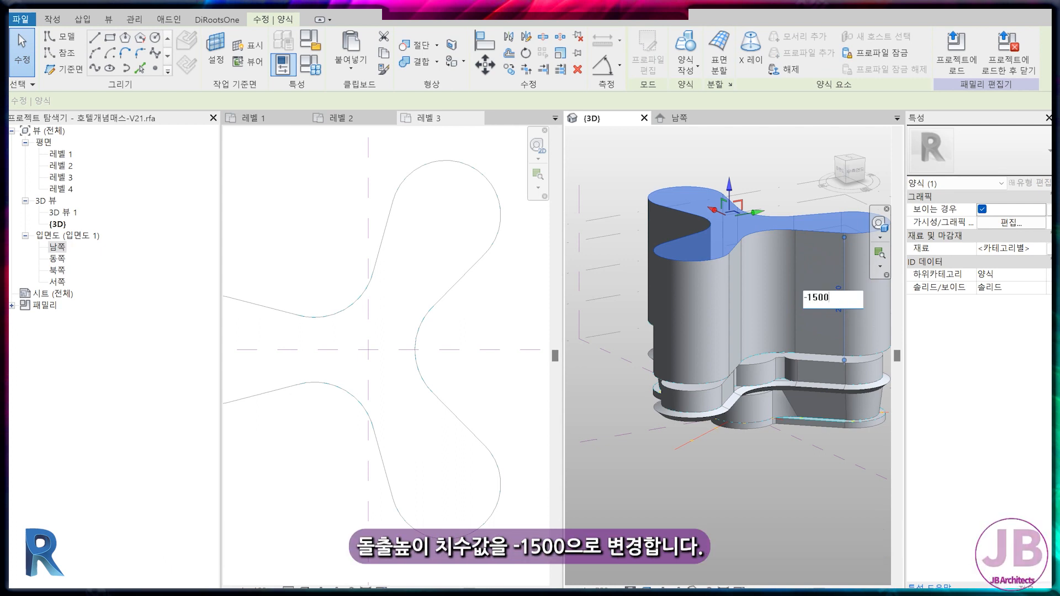
key(Return)
click(836, 301)
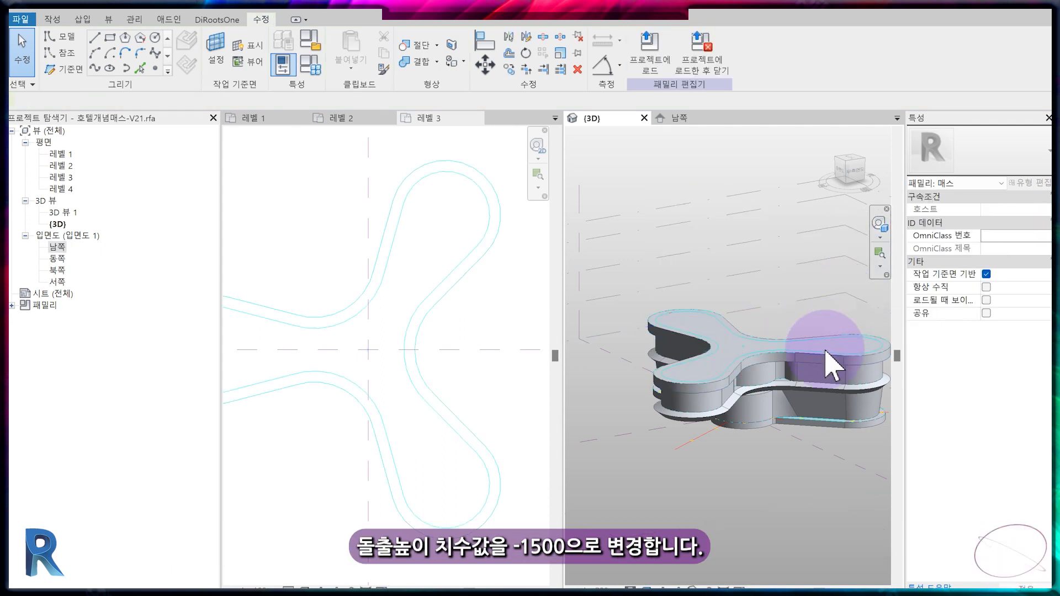
Show the roof solid in X-Ray mode and add a profile partway up its side face
scroll(812, 378, up, 2)
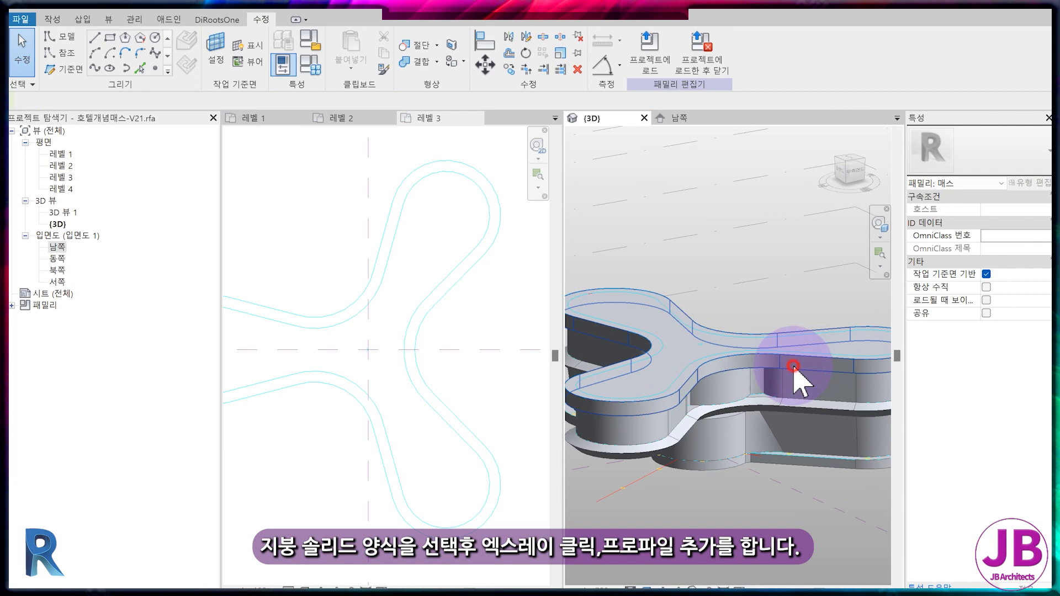
click(801, 381)
click(751, 49)
click(802, 53)
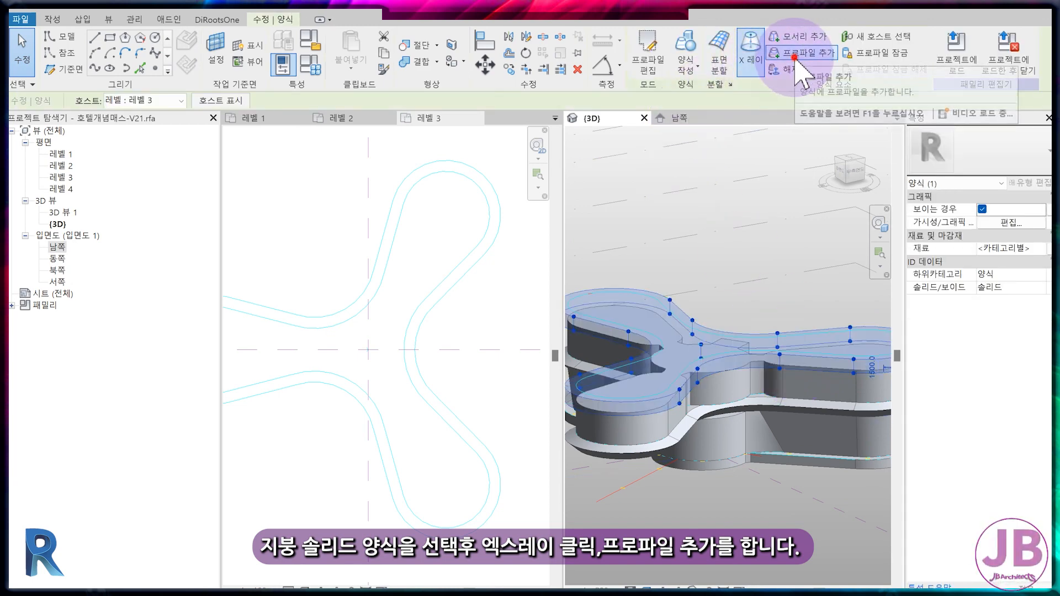
scroll(773, 354, up, 3)
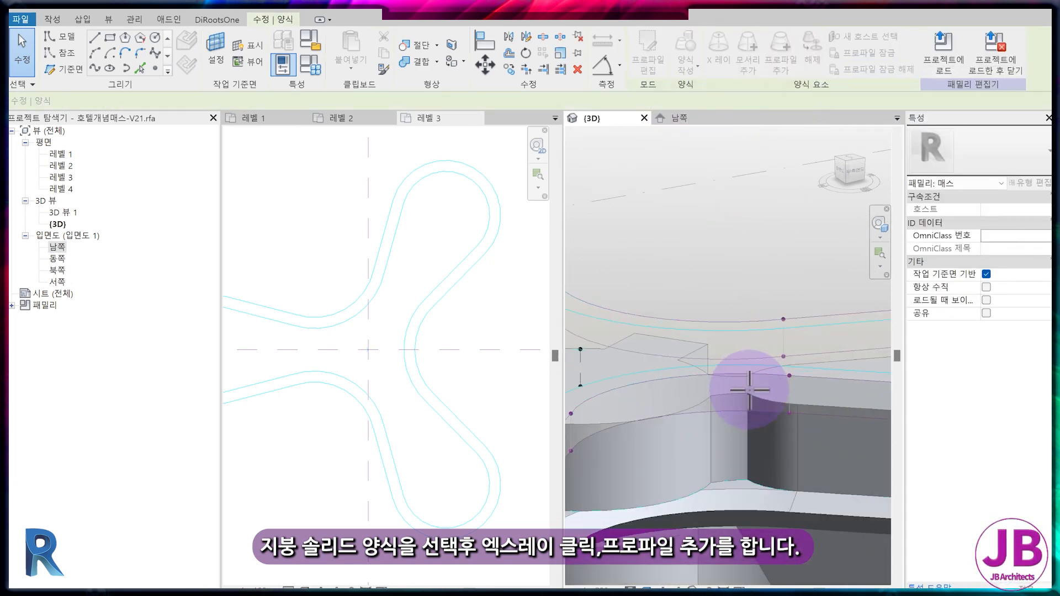
click(792, 389)
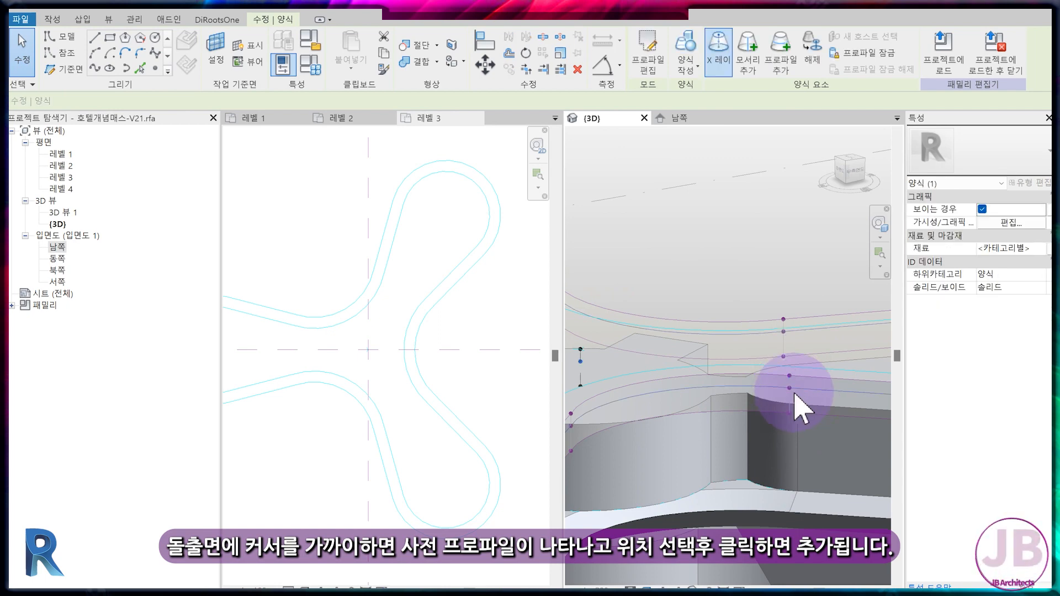
Open the 남쪽 elevation and display it in wireframe around the roof's profile points
click(695, 118)
scroll(775, 340, up, 2)
click(645, 588)
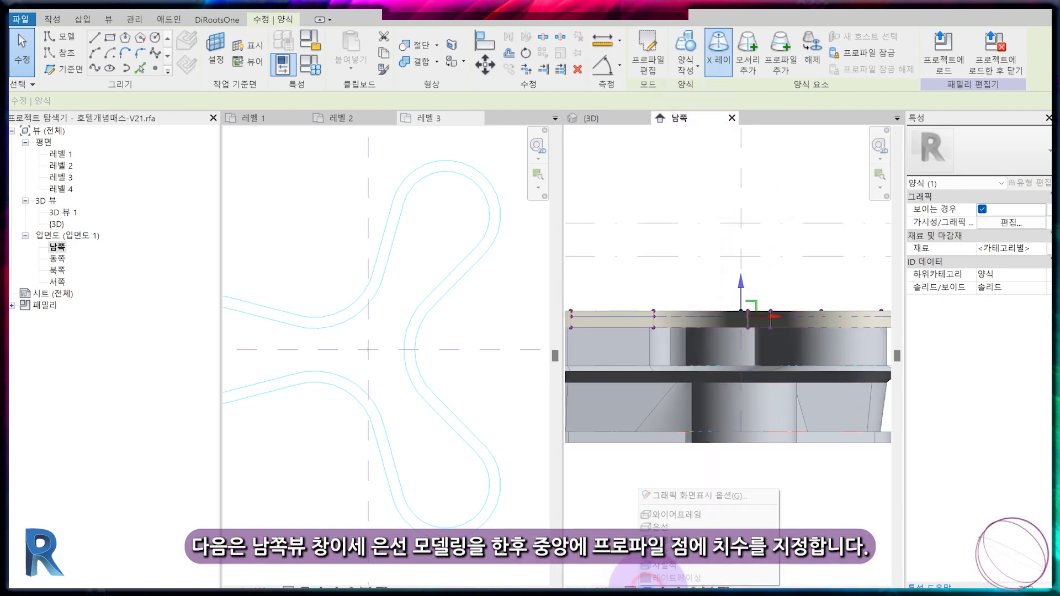
click(677, 516)
scroll(749, 332, up, 4)
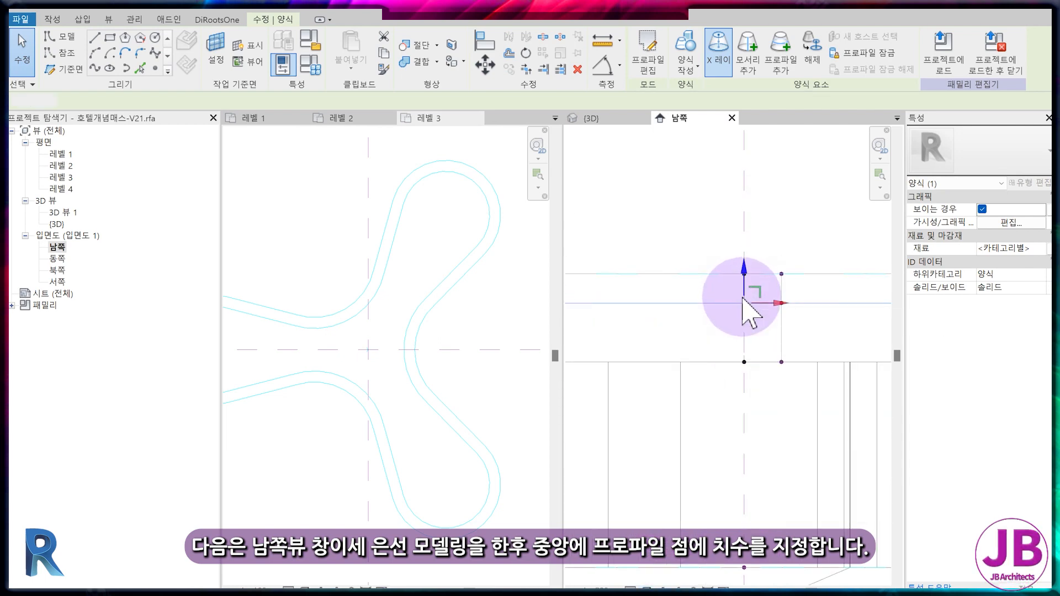
Add an aligned dimension between the roof's top profile point and the added middle profile point
click(756, 312)
key(d)
key(i)
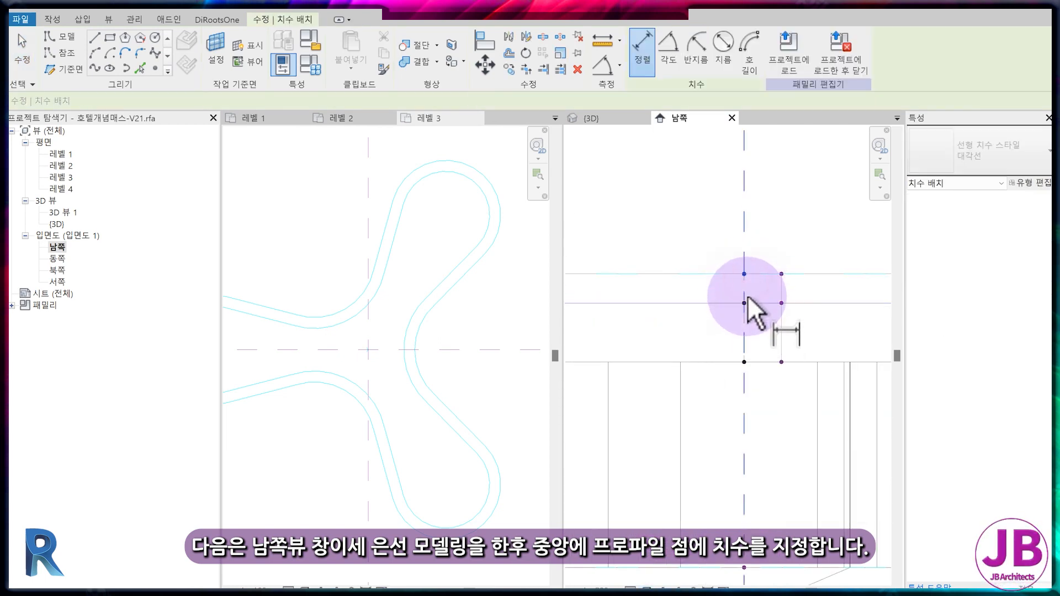
click(746, 304)
click(699, 293)
key(Escape)
key(Escape)
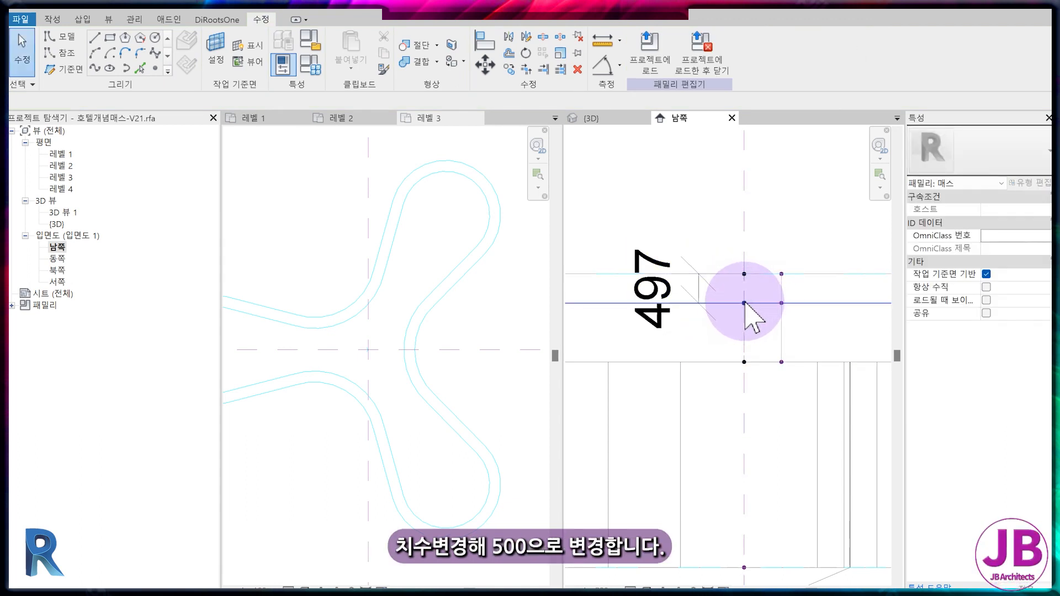
Set the distance from the roof's top to the middle profile point to 500
click(746, 305)
click(682, 292)
text(5)
key(Return)
click(695, 346)
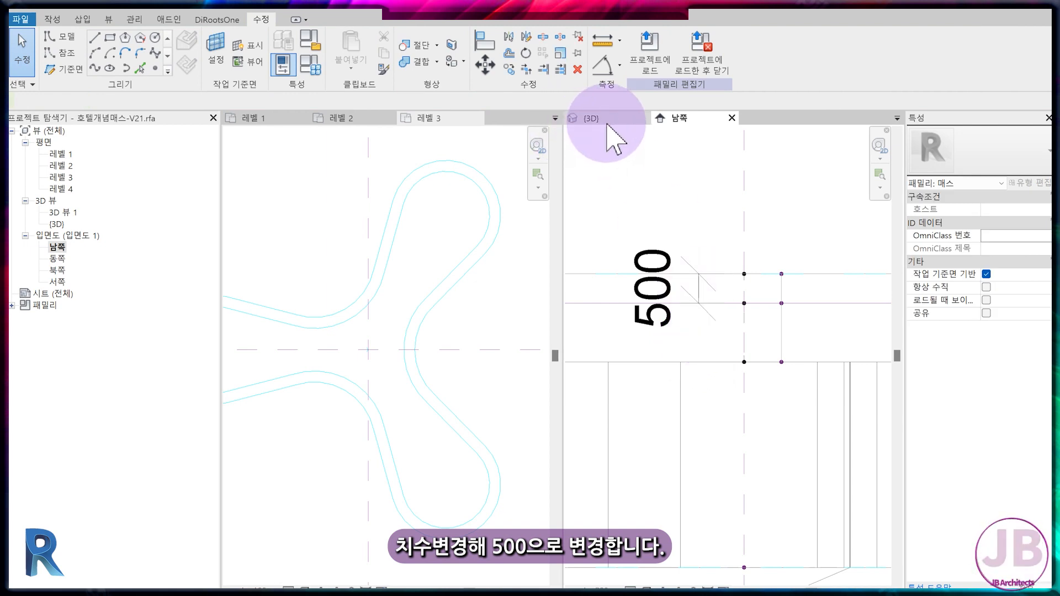
Dissolve the outer roof solid form into its profile lines in the 3D view
click(611, 117)
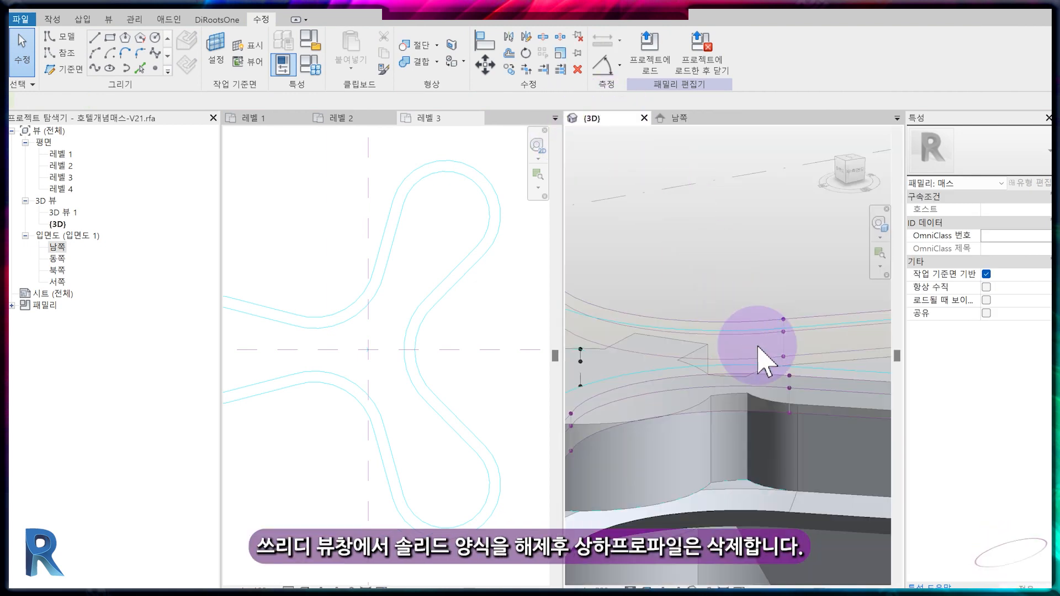
click(757, 323)
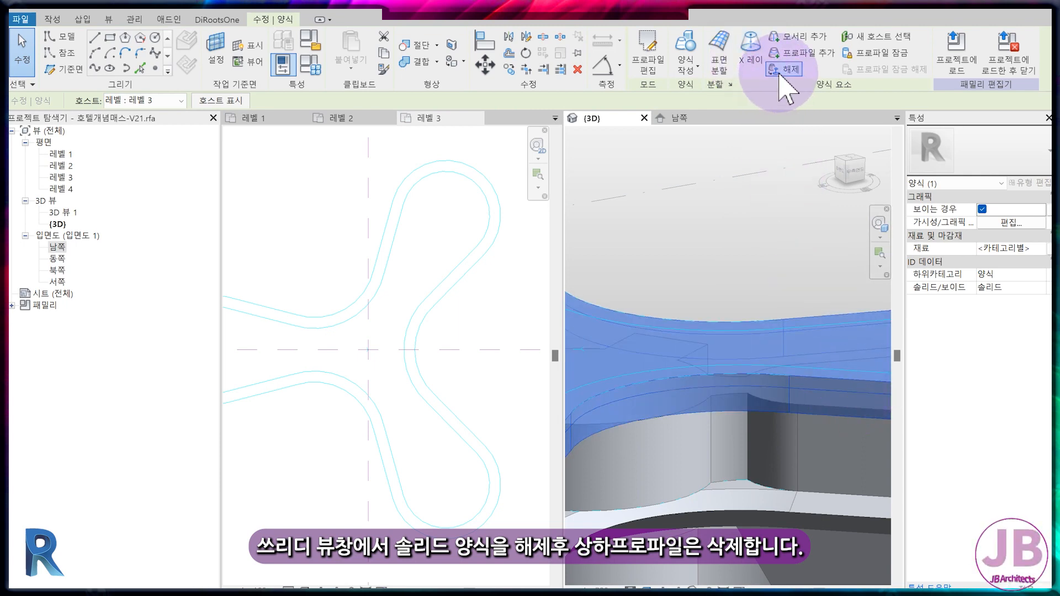
click(788, 89)
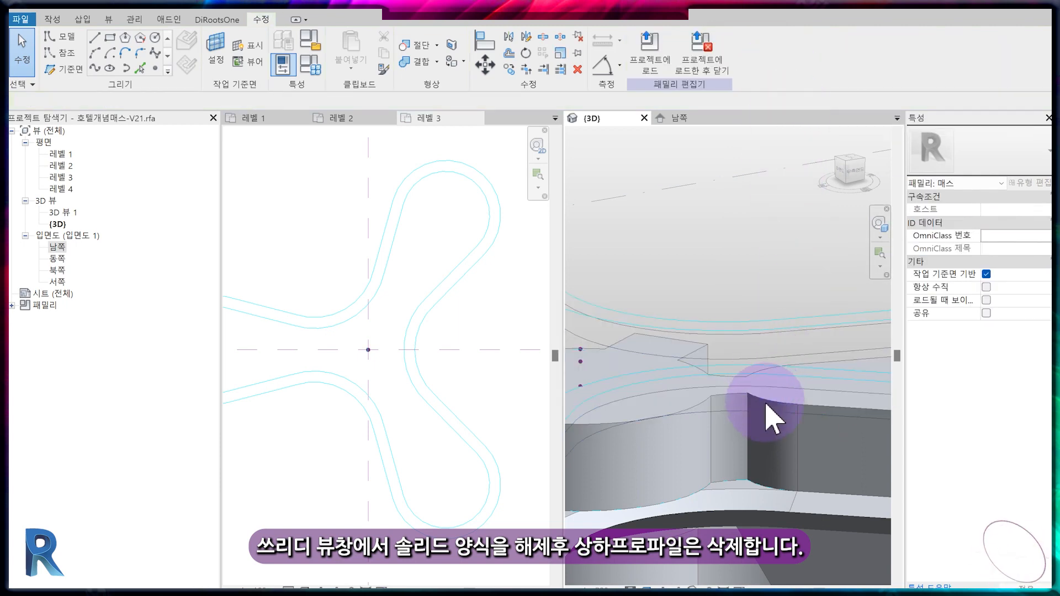
Delete the bottom and top roof profile chains, keeping the middle one, and check it in the 남쪽 elevation
shift+middle_drag(764, 431, 695, 427)
scroll(707, 418, up, 3)
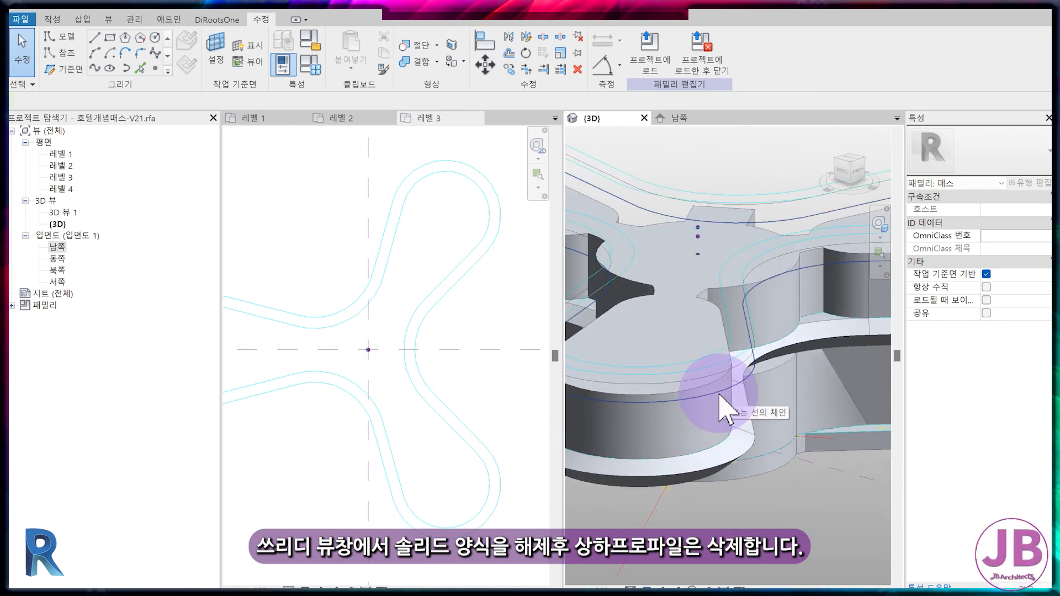
scroll(720, 395, up, 2)
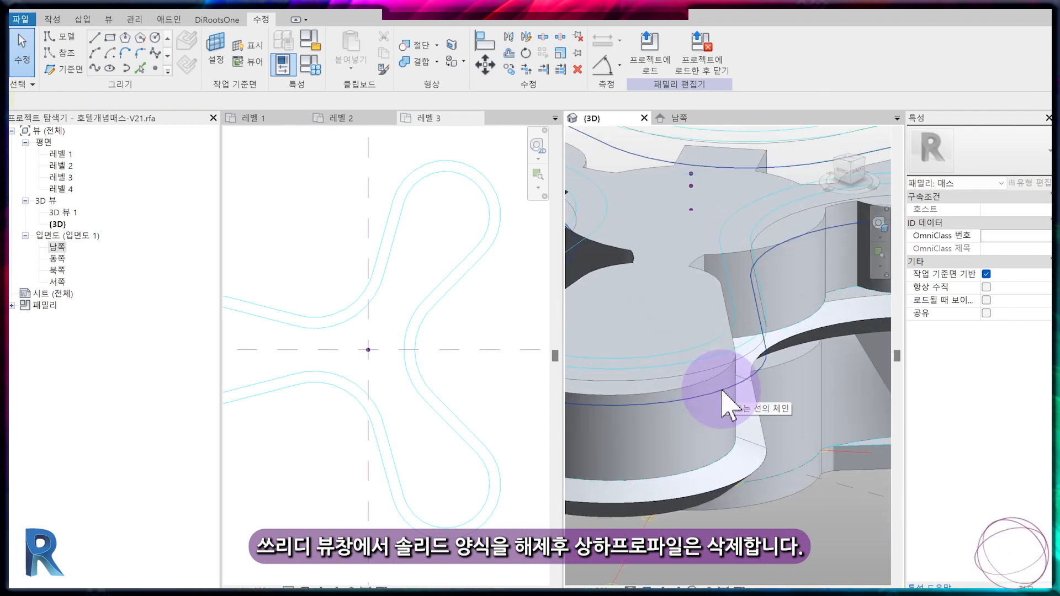
click(723, 392)
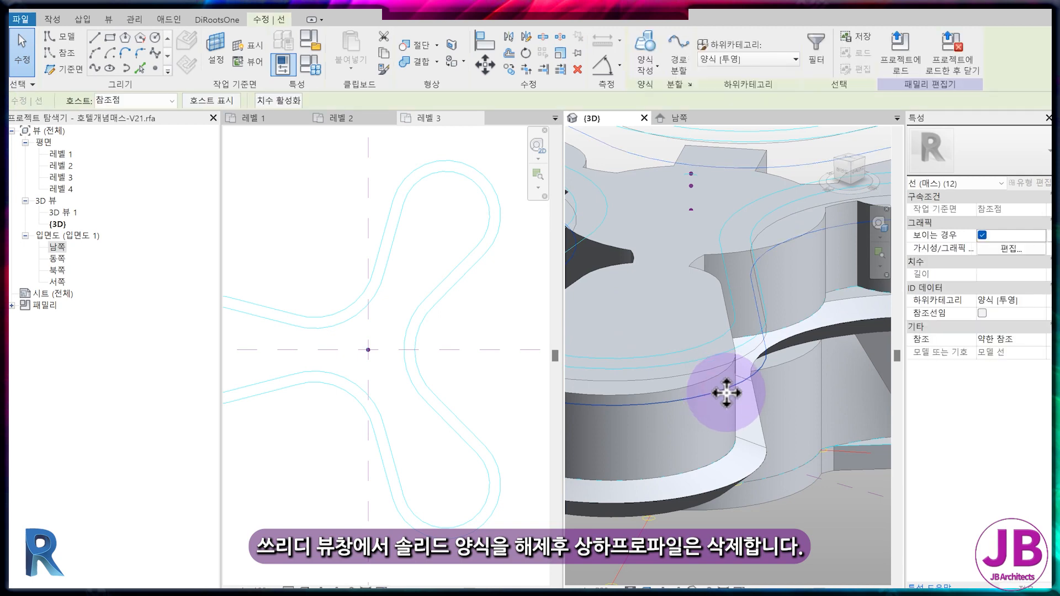
key(Delete)
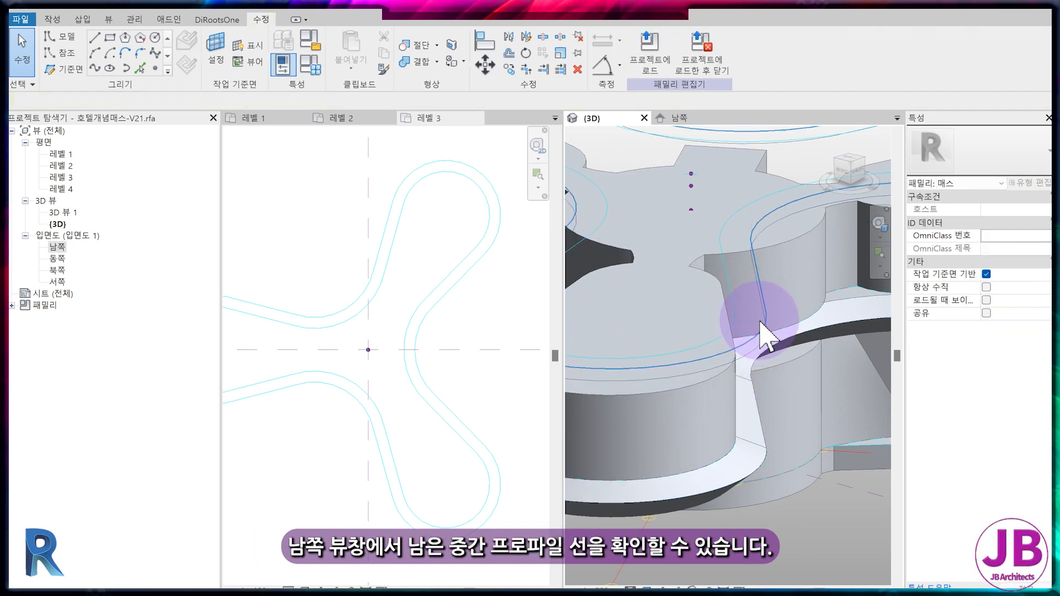
click(759, 321)
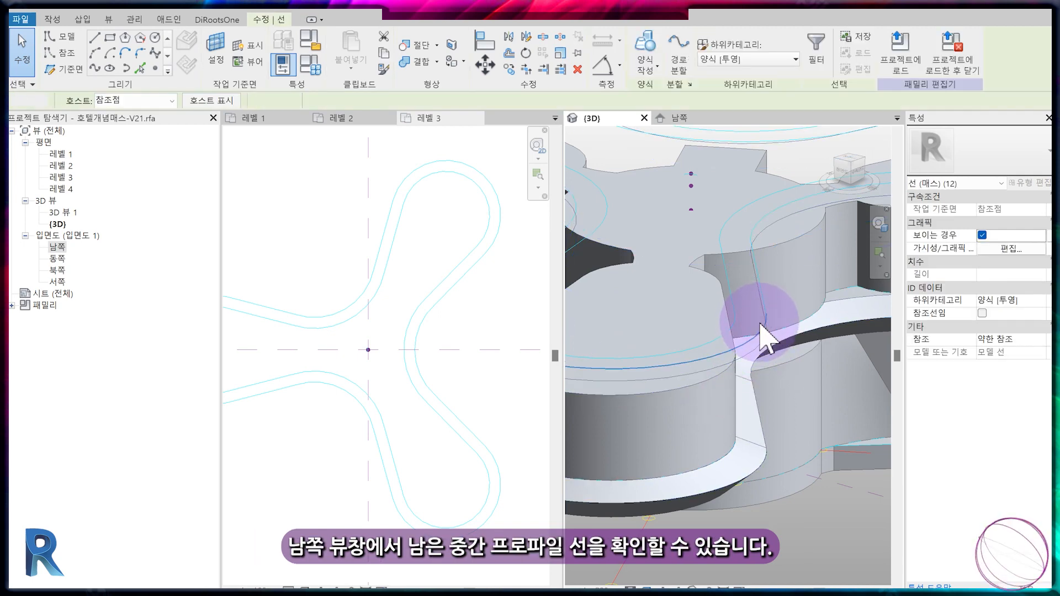
key(Delete)
click(679, 118)
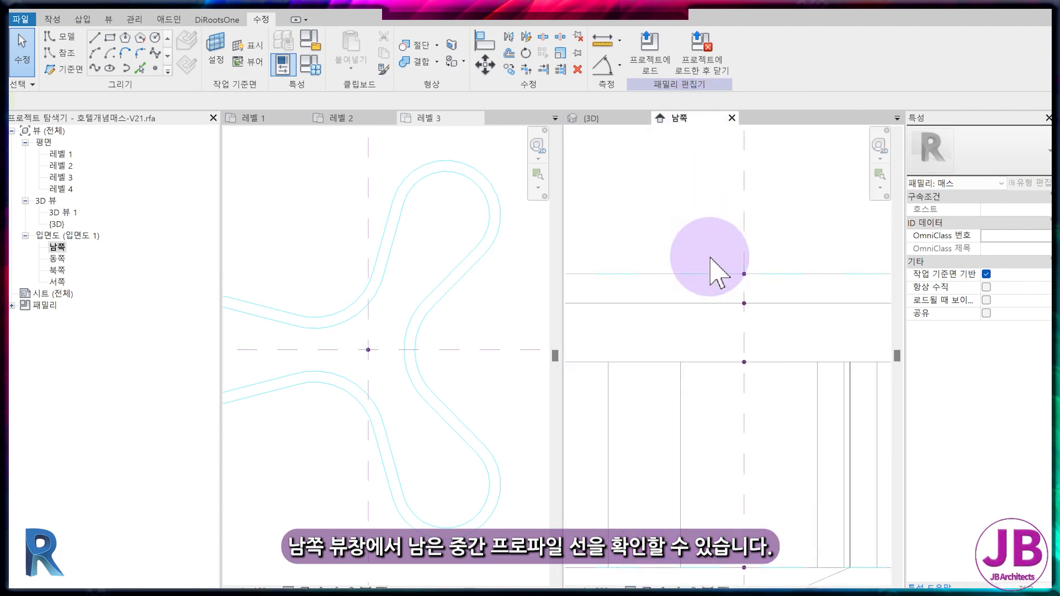
scroll(705, 303, down, 2)
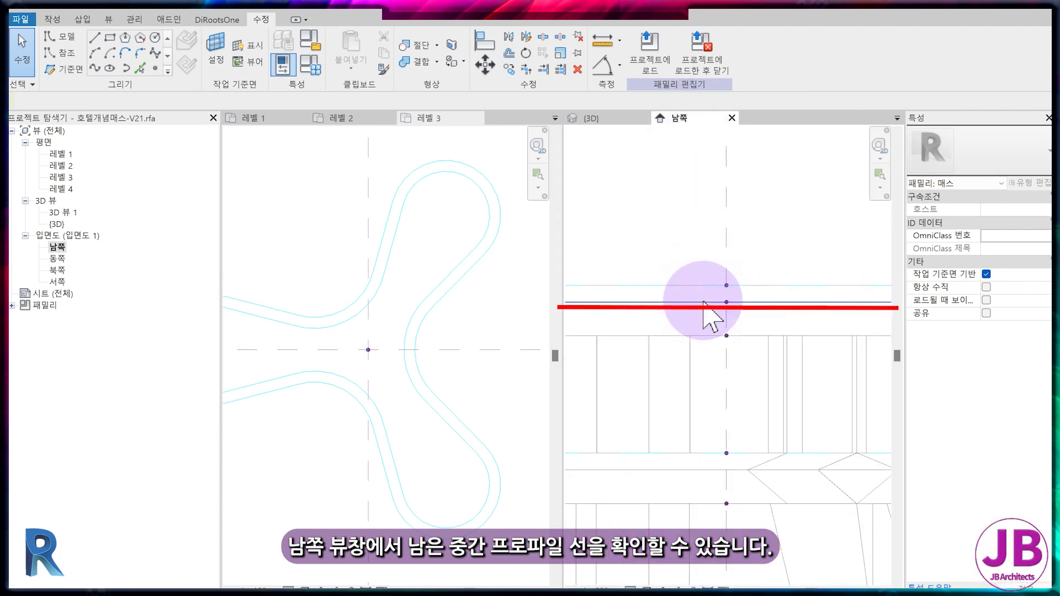
Sketch the inner roof outline as model lines on the 레벨 3 plane by picking the inner CAD outline
click(601, 120)
scroll(436, 320, down, 2)
click(60, 36)
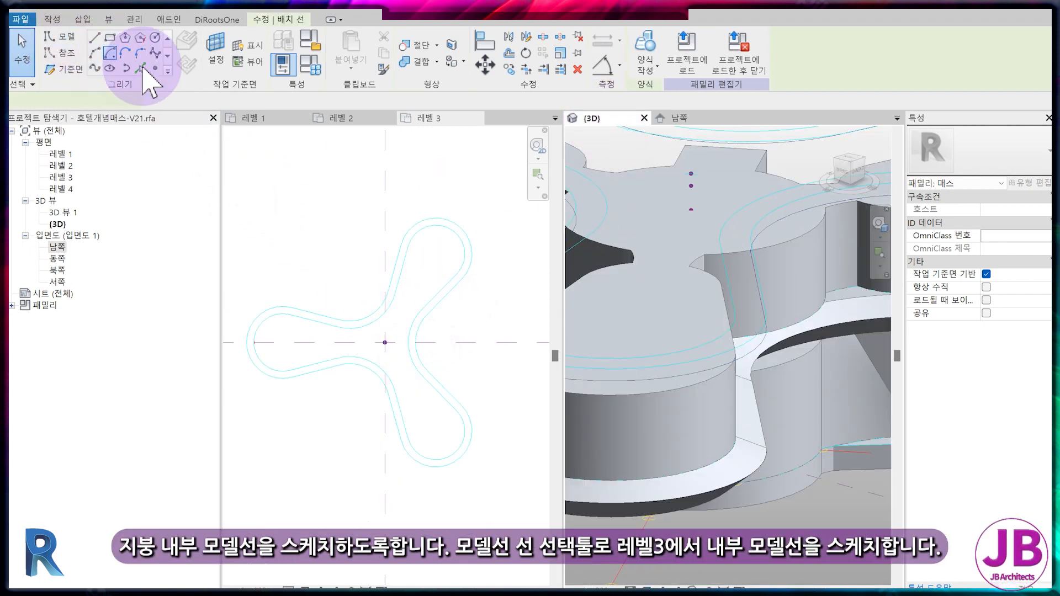
click(203, 101)
click(205, 134)
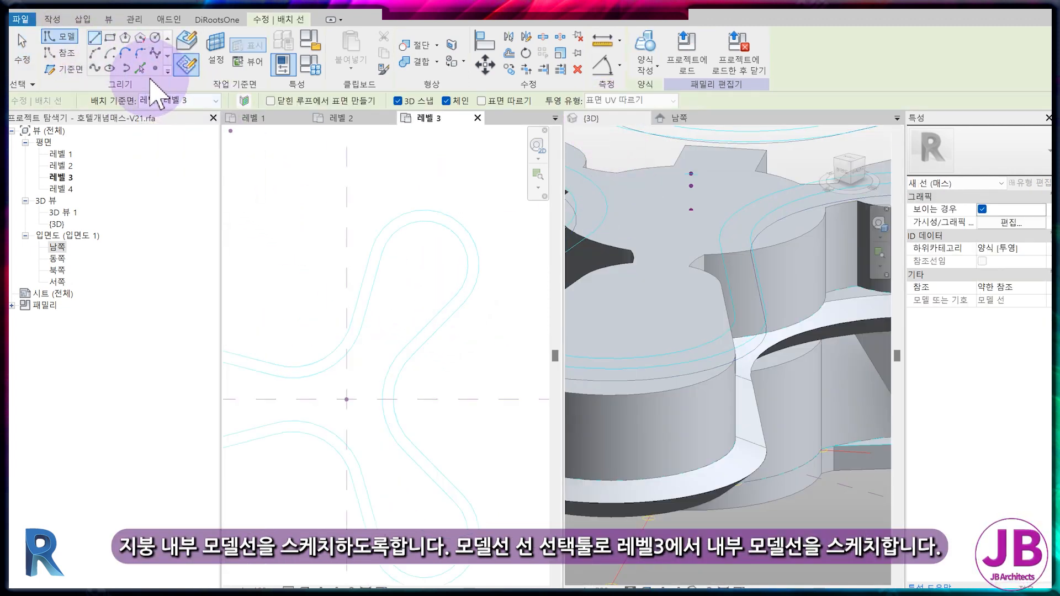
click(142, 72)
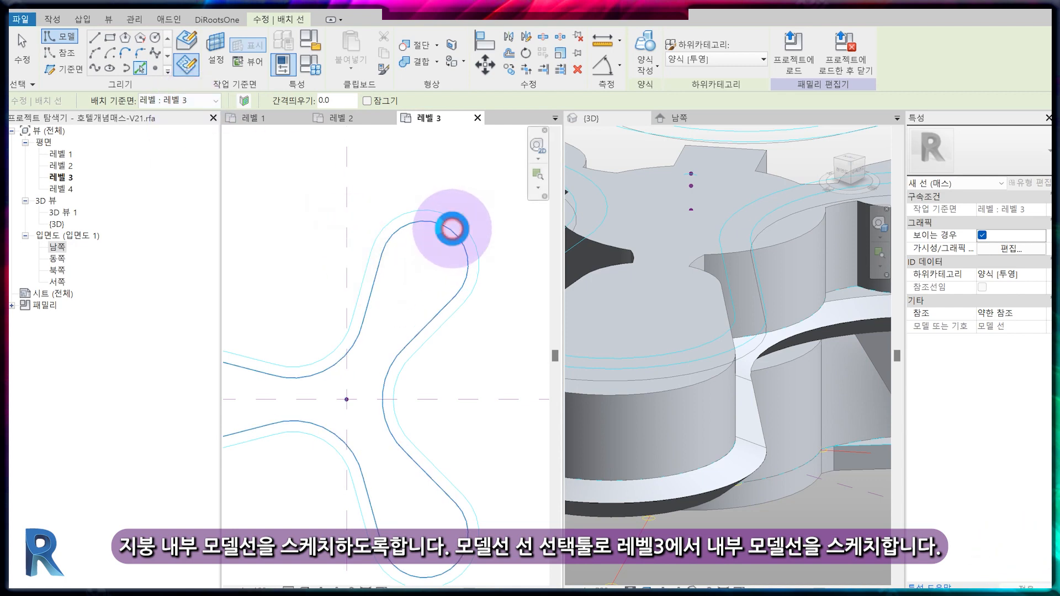
click(452, 229)
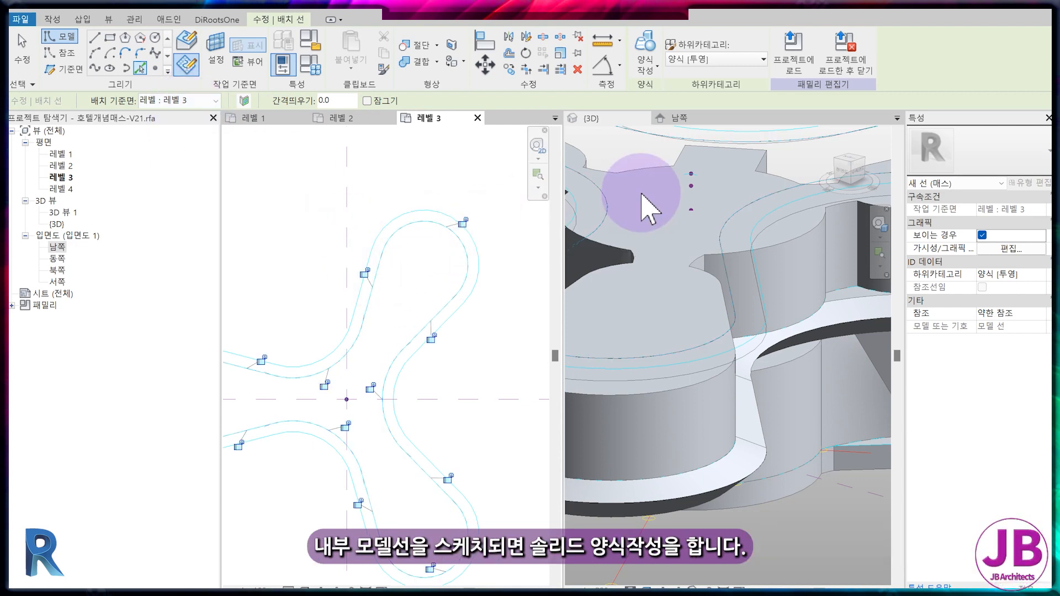
Create a solid form from the inner roof outline lines and set its height to -1500 in the 3D view
click(646, 65)
click(626, 91)
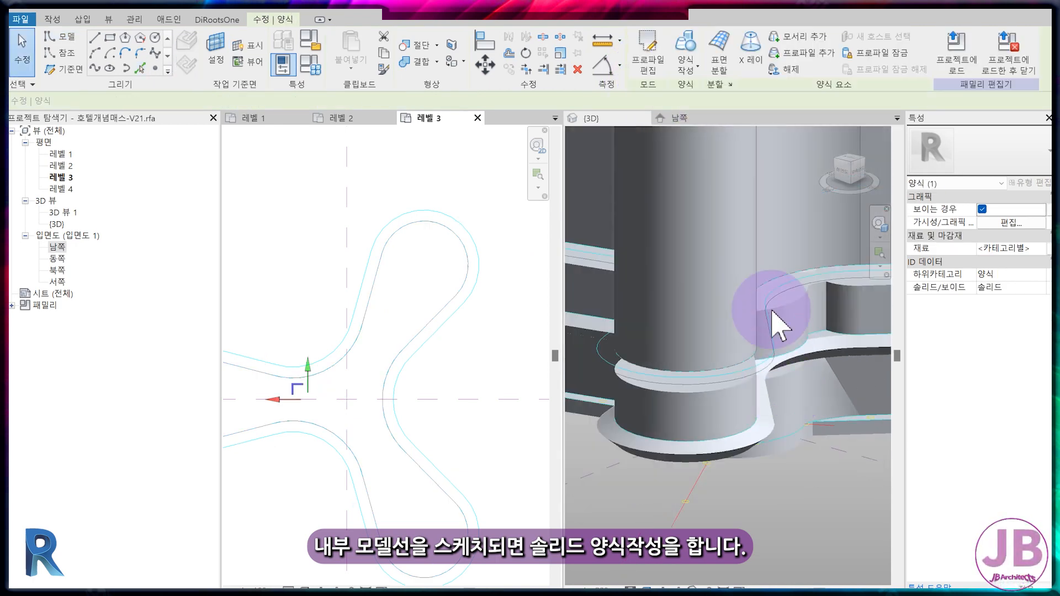
click(766, 259)
scroll(765, 275, down, 2)
middle_drag(764, 275, 721, 399)
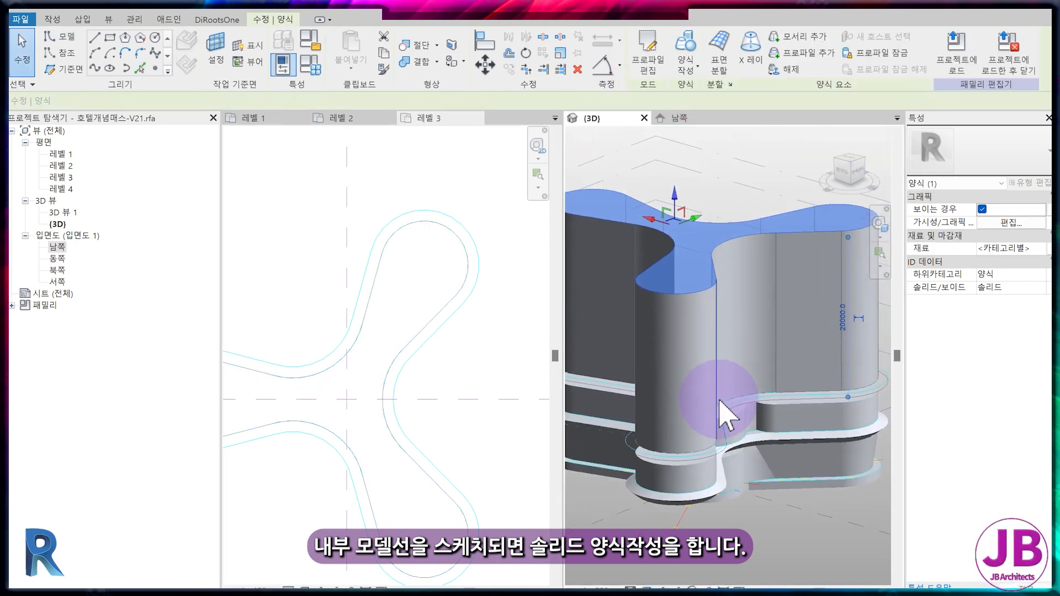
click(844, 320)
text(-1500)
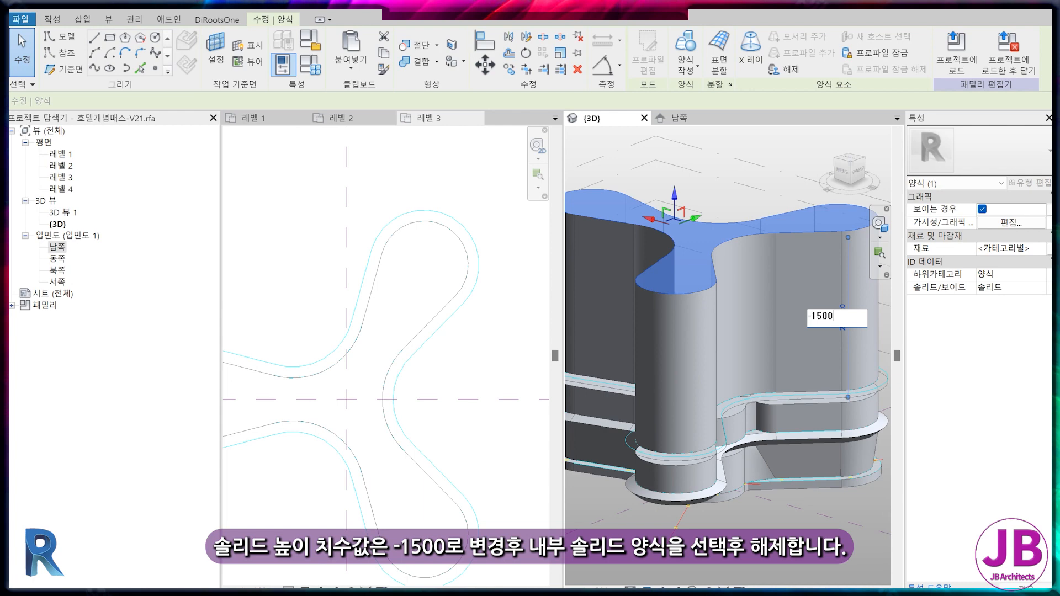
key(Return)
click(823, 332)
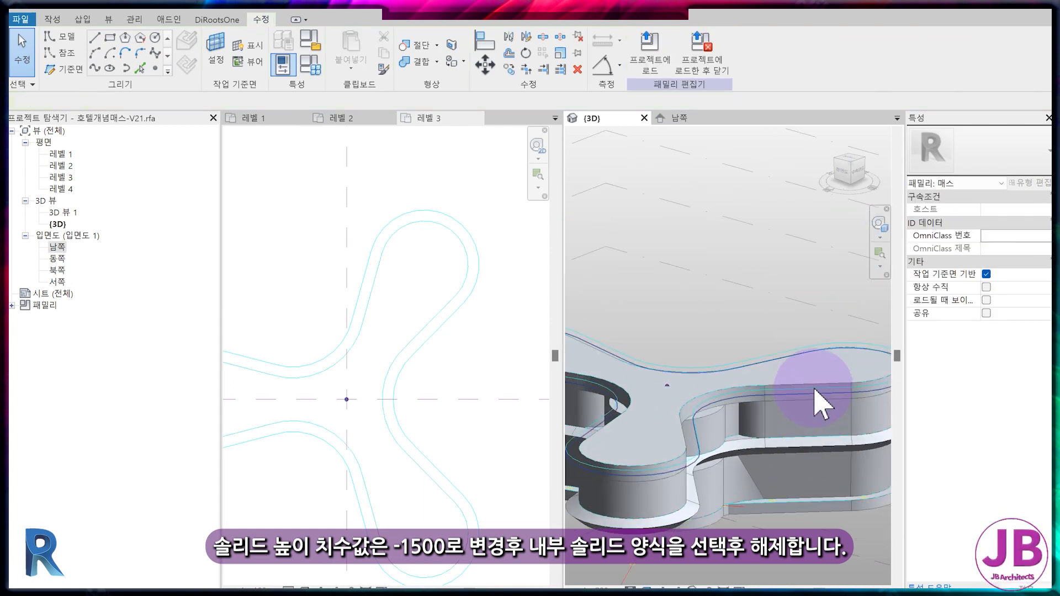
Dissolve the inner roof solid form into its profile lines
scroll(795, 391, up, 2)
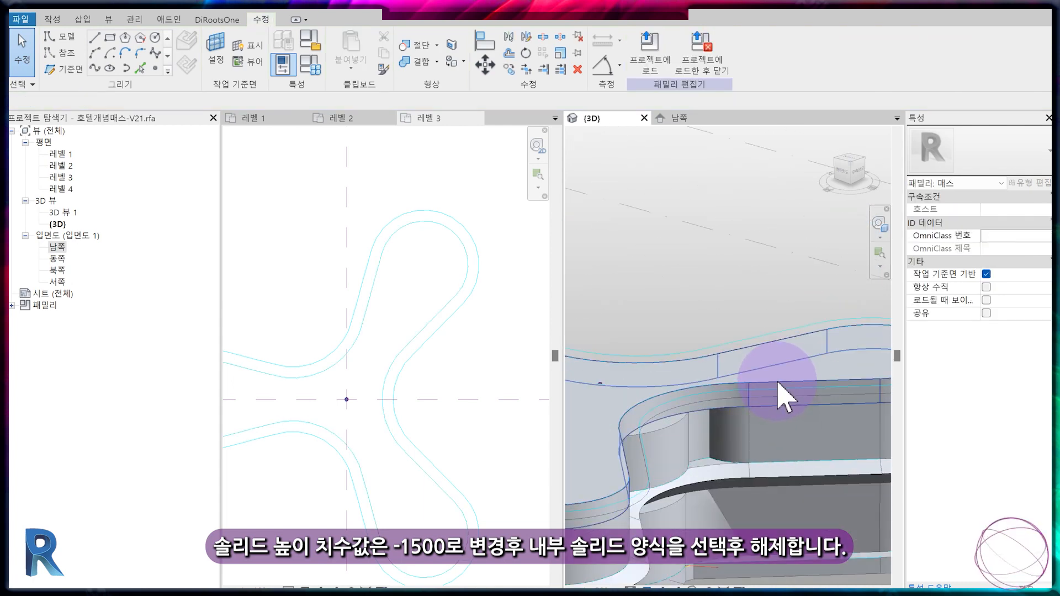
click(782, 394)
click(790, 93)
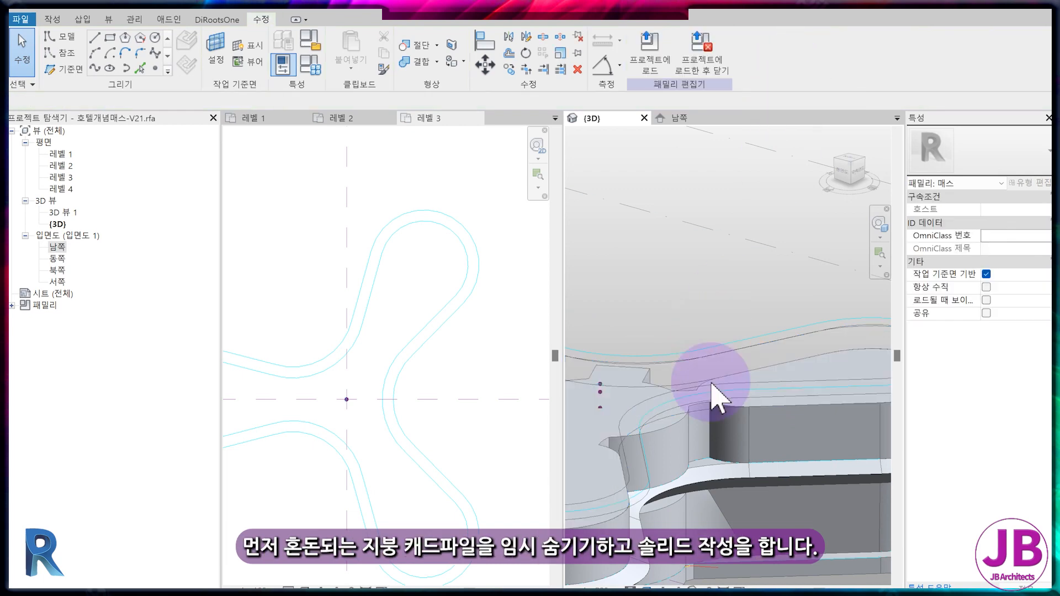
Temporarily hide the imported roof drawing #개념2RF.dwg in the 3D view
scroll(712, 406, down, 3)
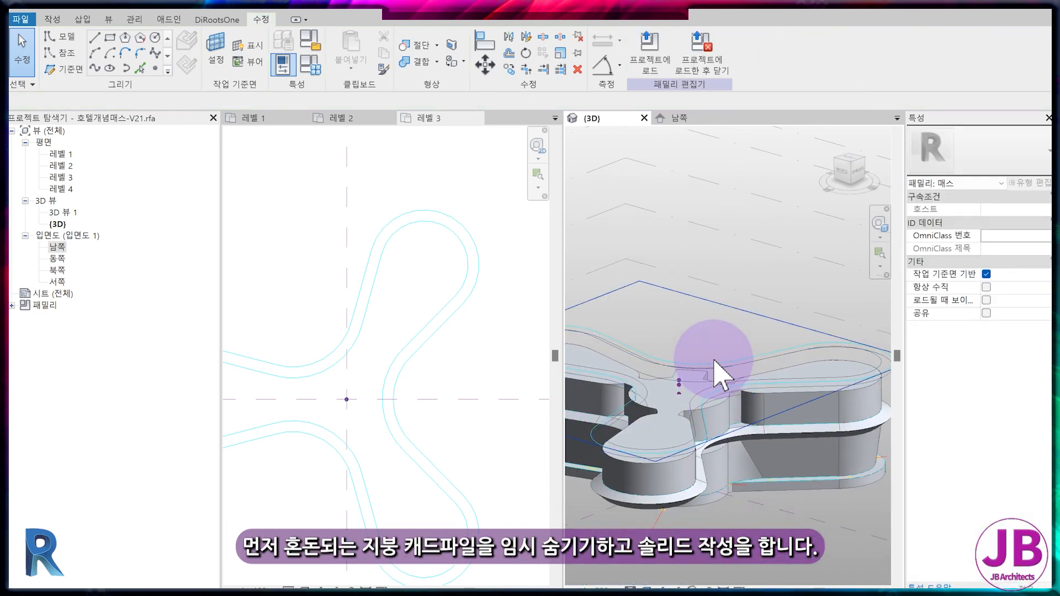
click(715, 360)
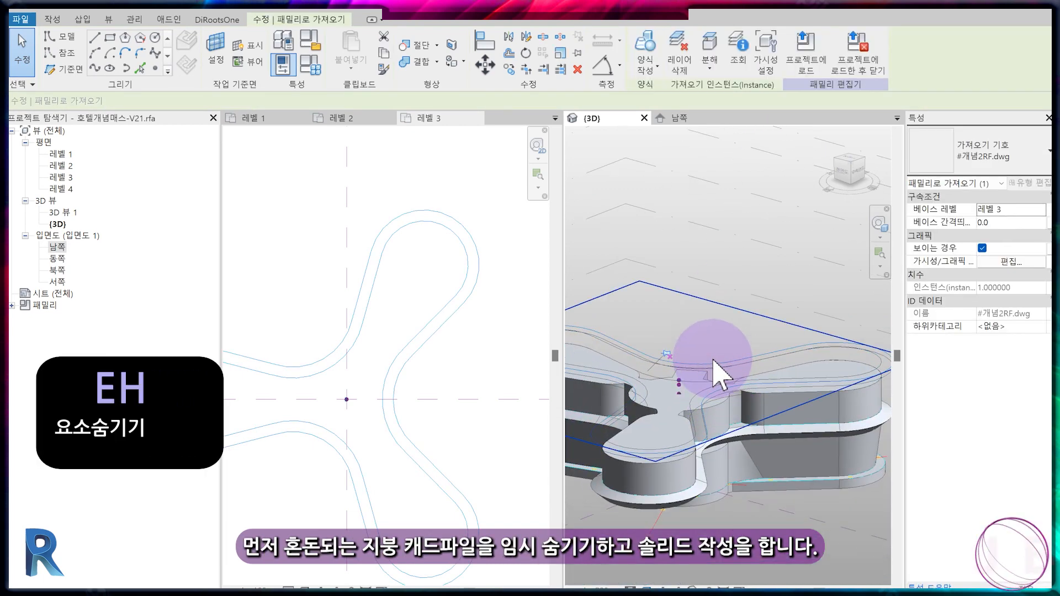
key(e)
key(h)
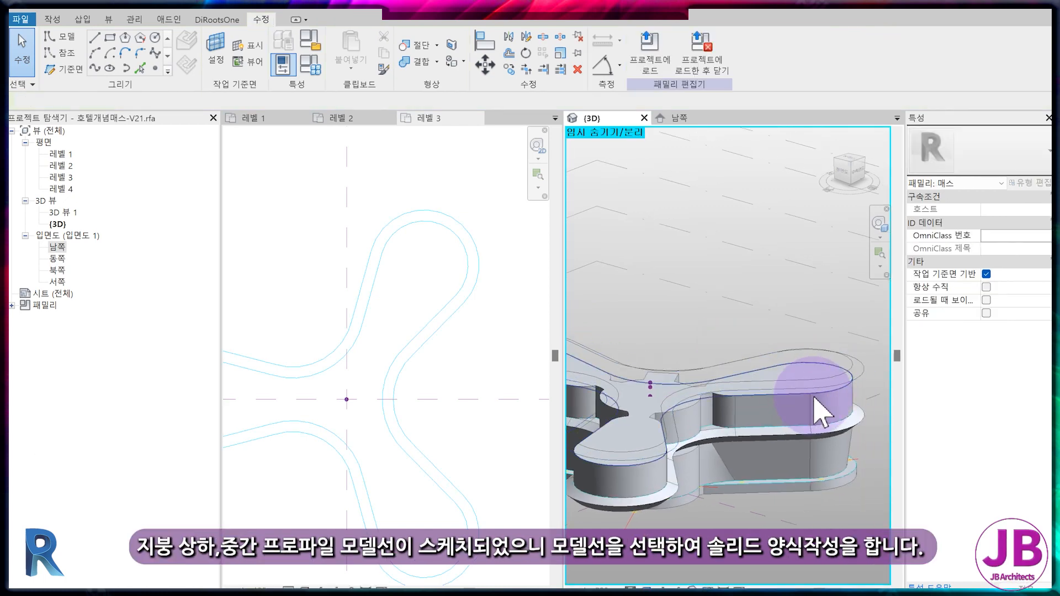
Create a solid form between the bottom inner roof profile chain and the middle outer profile chain
scroll(796, 406, up, 2)
shift+middle_drag(785, 406, 784, 377)
click(753, 390)
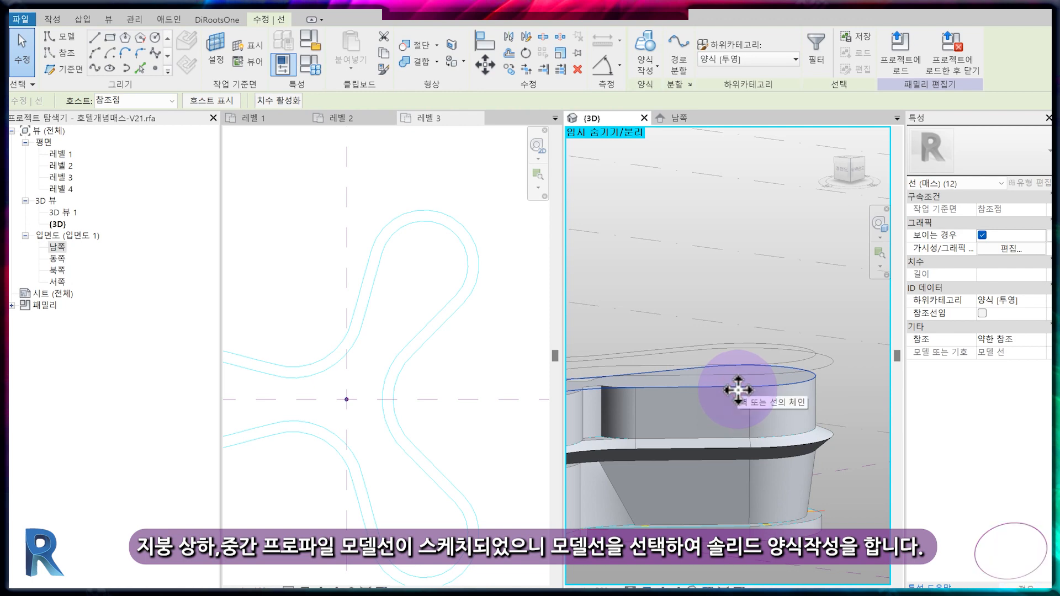
ctrl+click(837, 366)
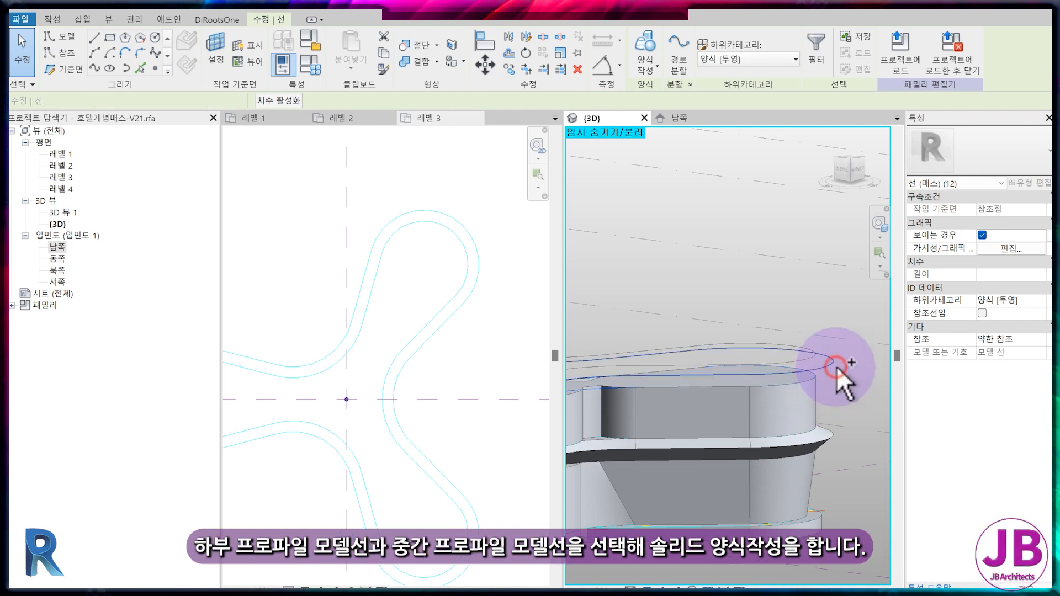
click(645, 64)
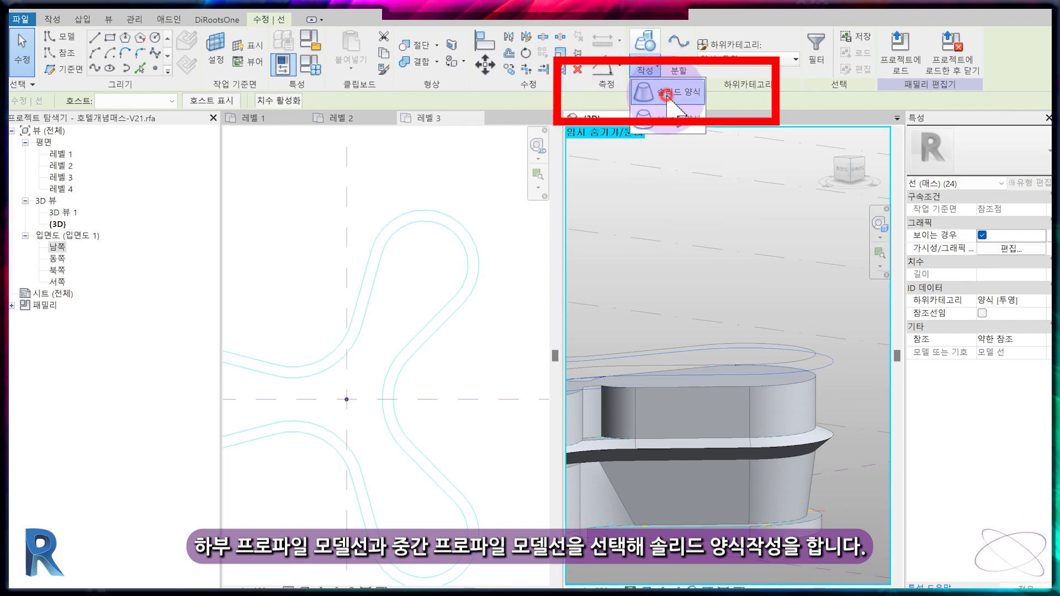
click(667, 93)
click(836, 379)
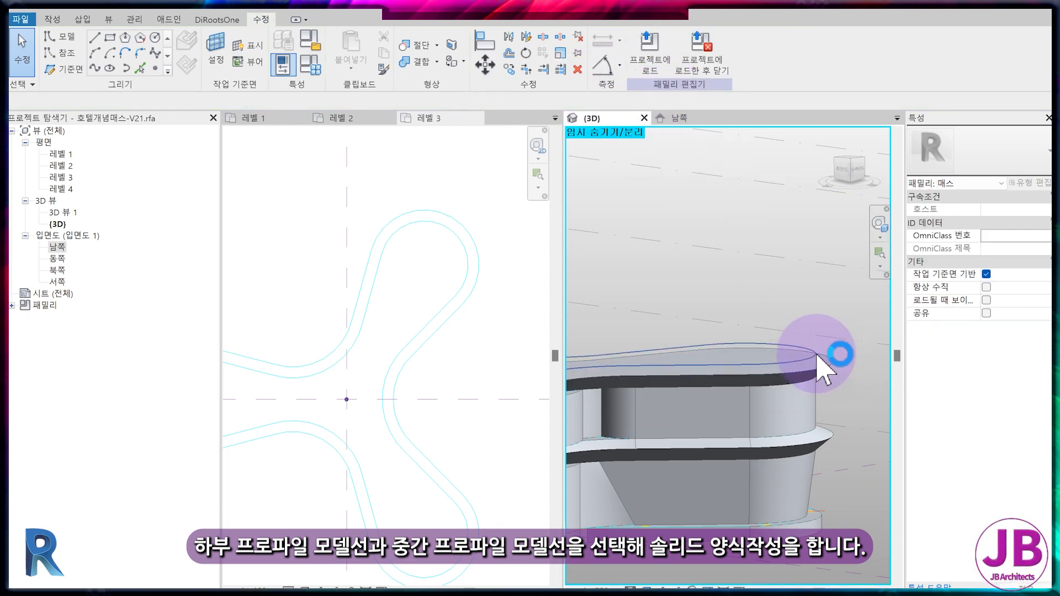
Create a solid form between the top inner roof profile chain and the top face of the lower roof solid
click(834, 363)
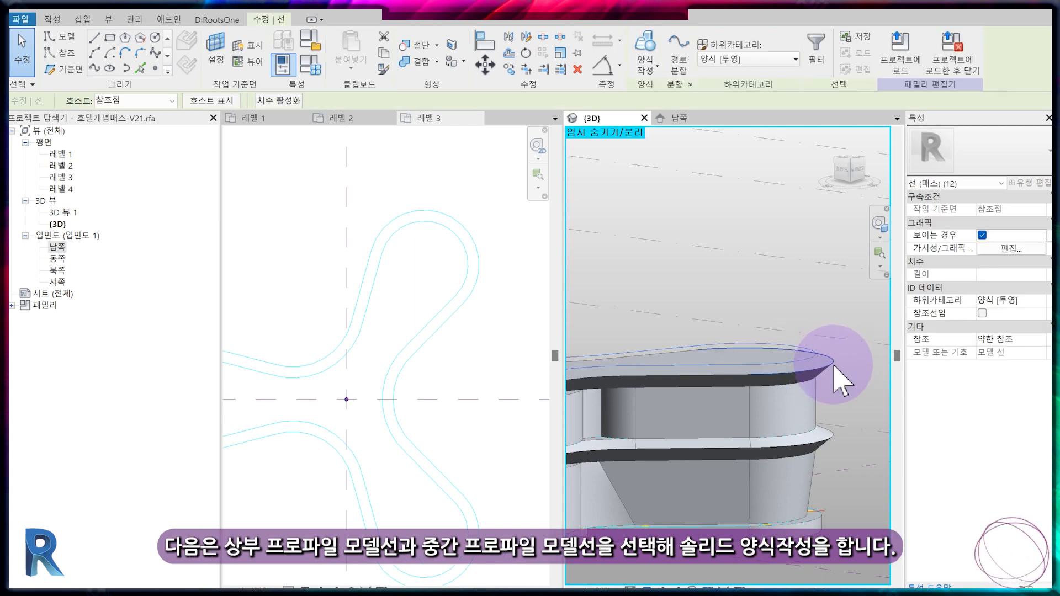
ctrl+click(834, 363)
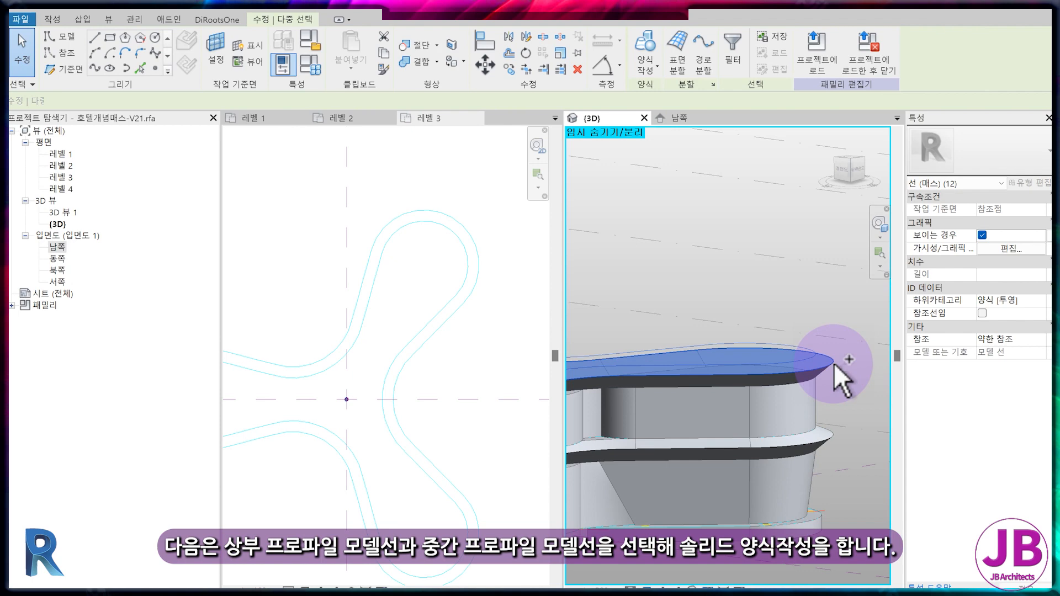
click(647, 65)
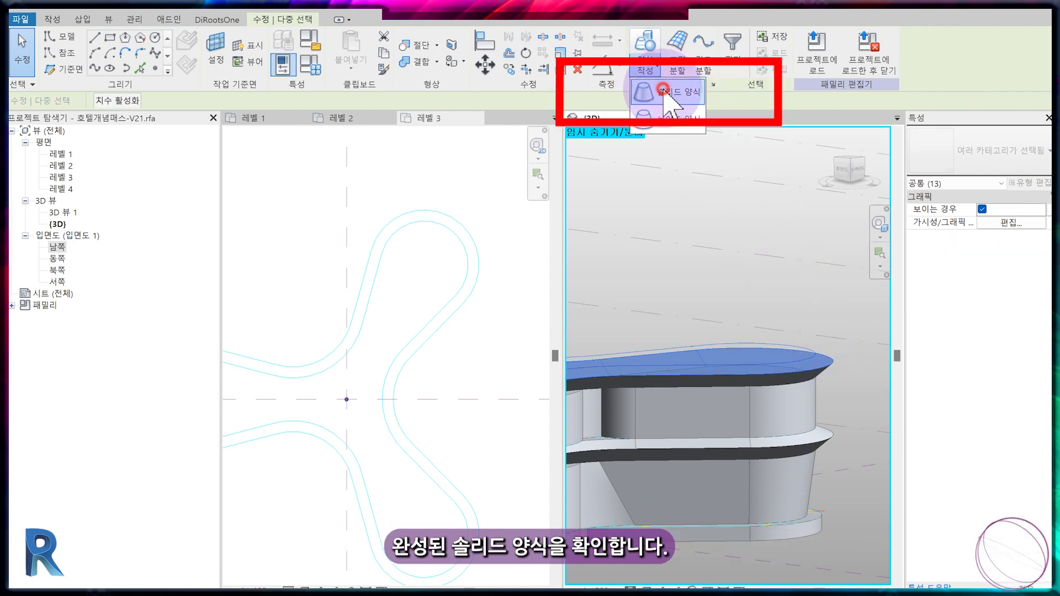
click(666, 93)
middle_drag(762, 307, 836, 477)
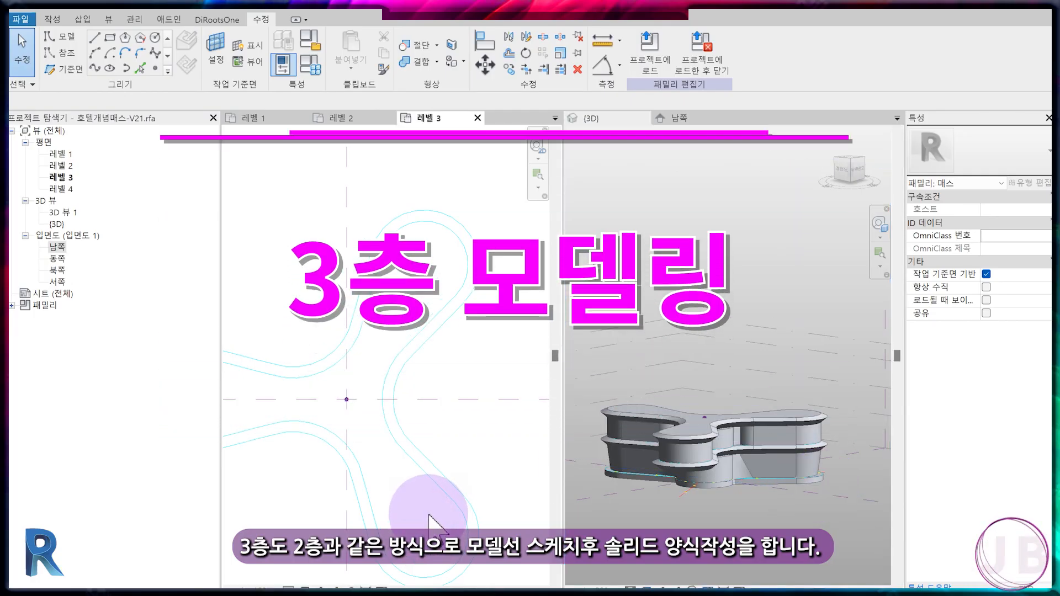
Set the base level of the imported roof drawing #개념2RF.dwg to 레벨 4
click(462, 301)
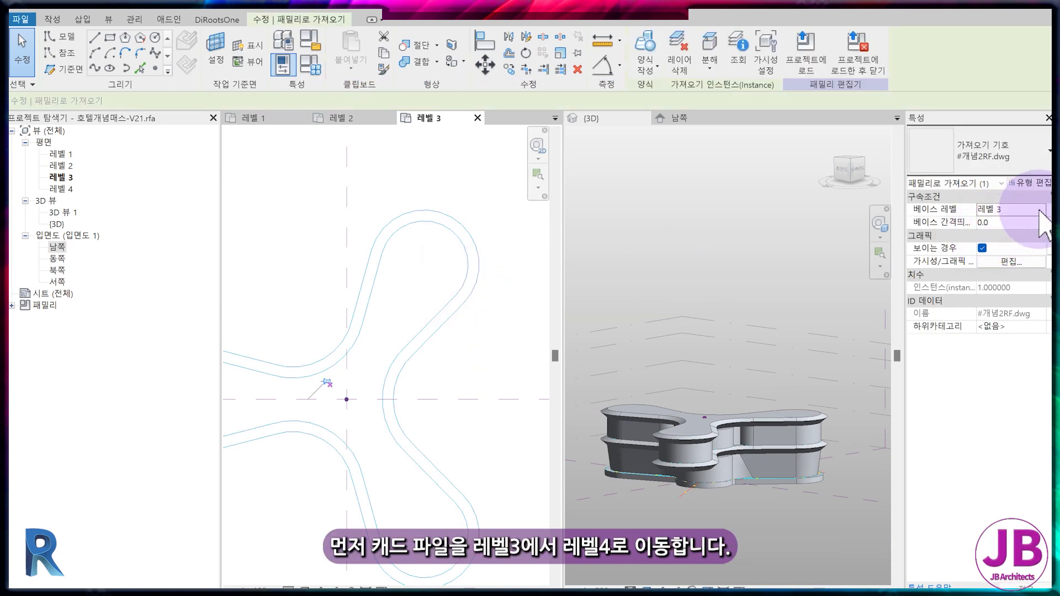
click(1042, 209)
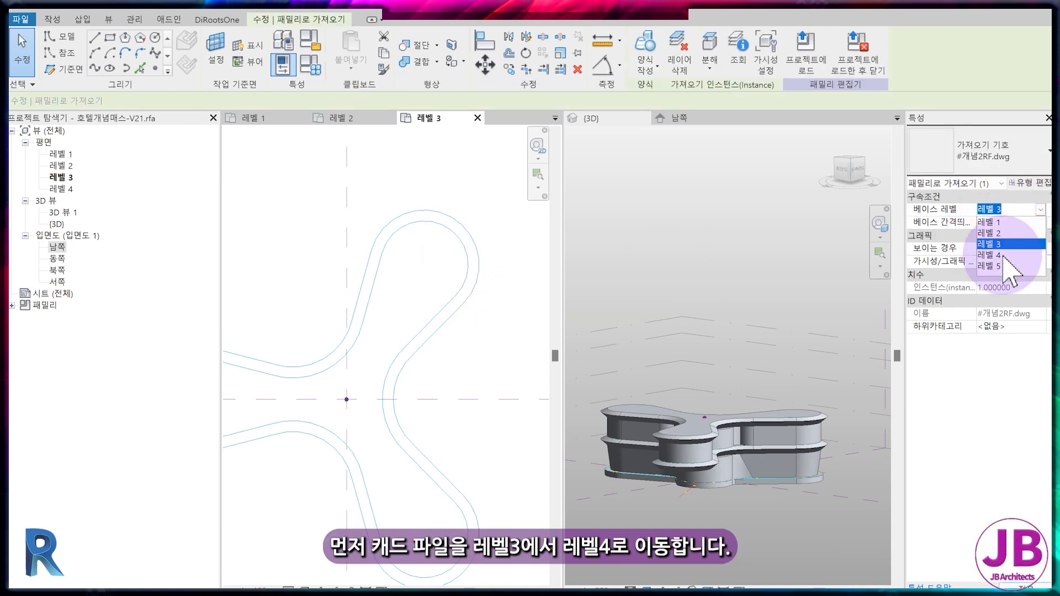
click(1026, 587)
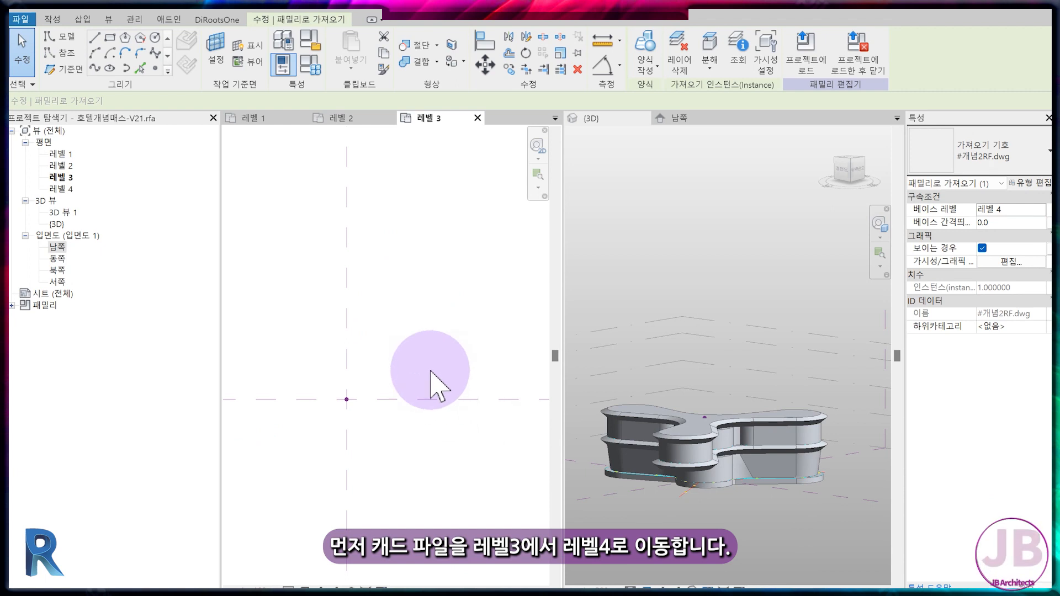
Copy the second-floor guest room solid form to the clipboard from the 3D view
click(346, 118)
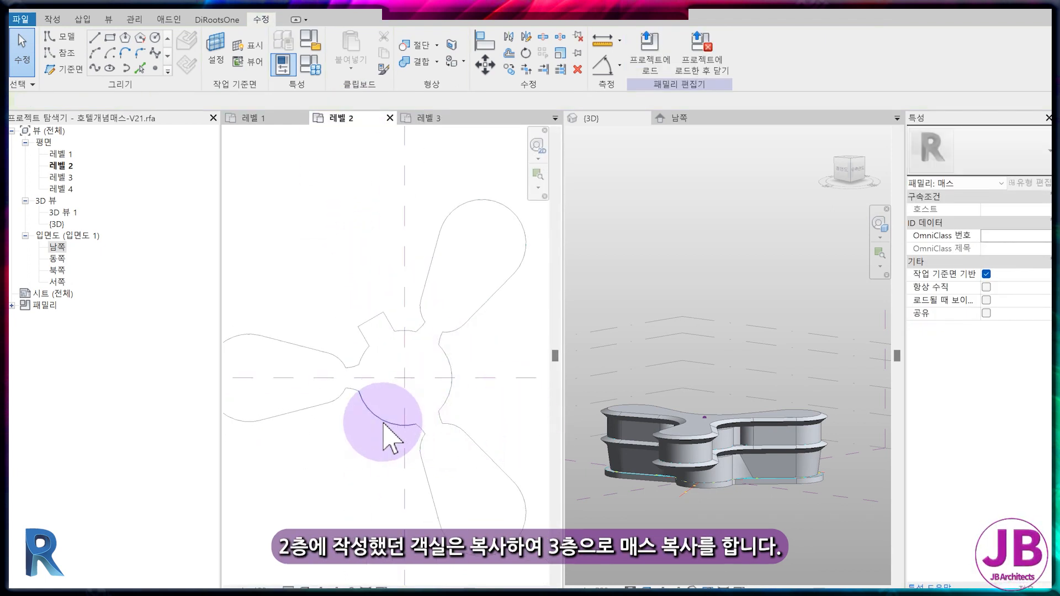
click(258, 119)
scroll(740, 450, up, 5)
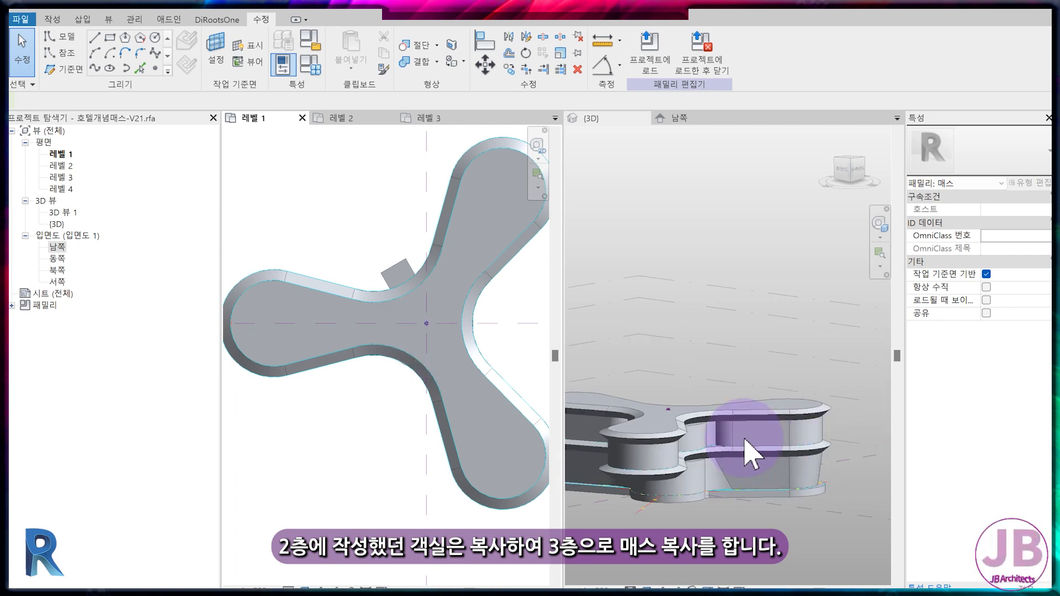
click(732, 453)
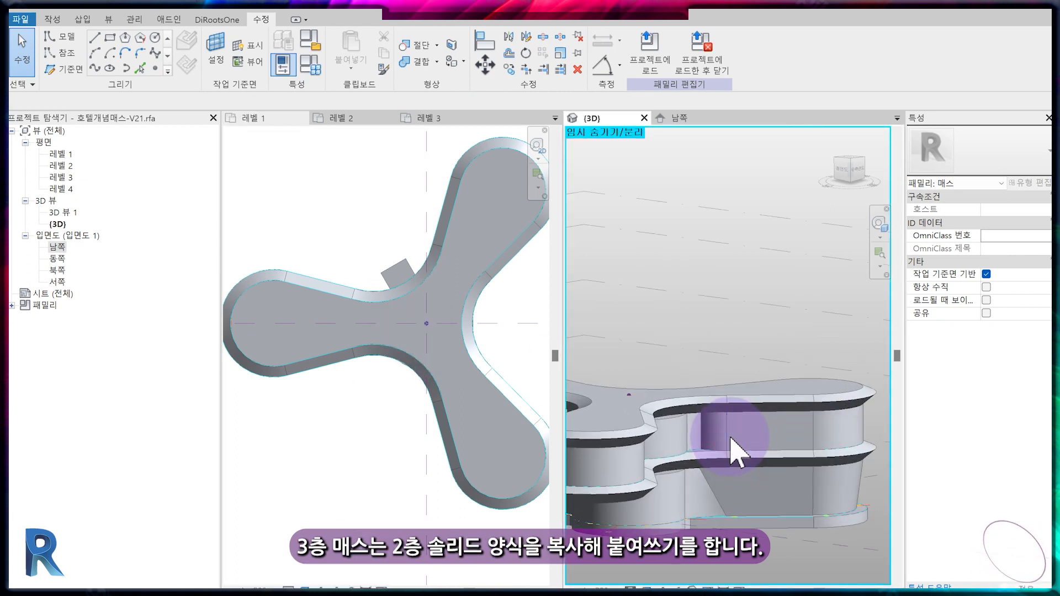
click(731, 450)
click(383, 55)
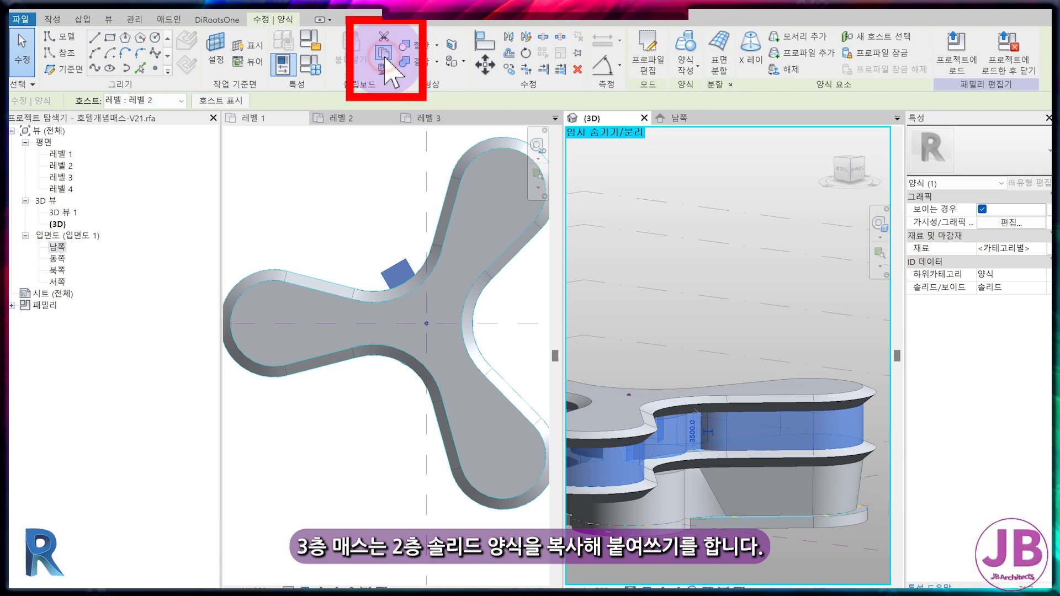
Paste the copied guest room form aligned to the selected level 레벨 3
click(352, 63)
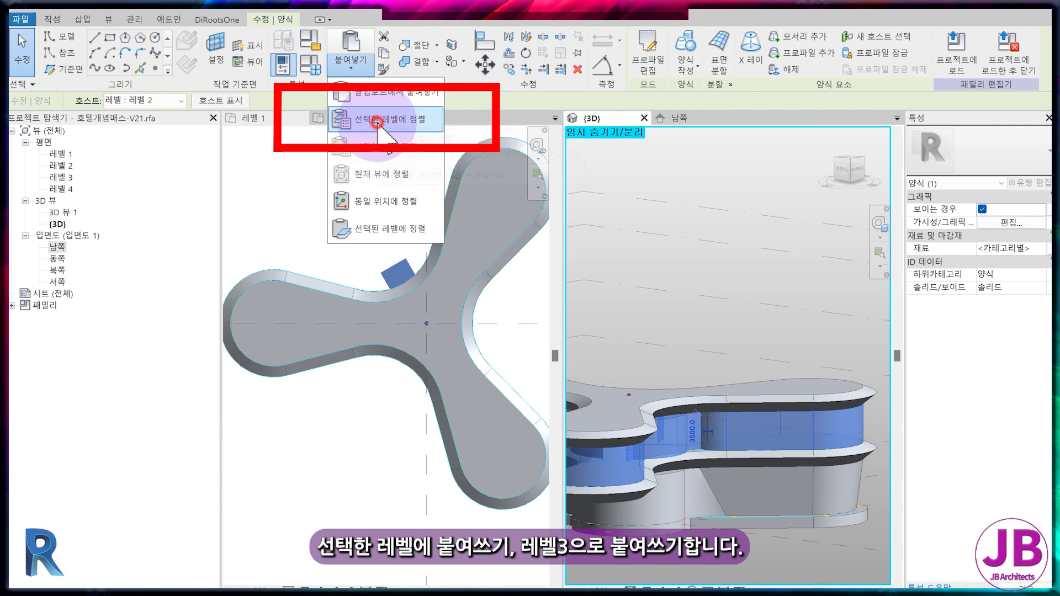
click(378, 123)
click(459, 241)
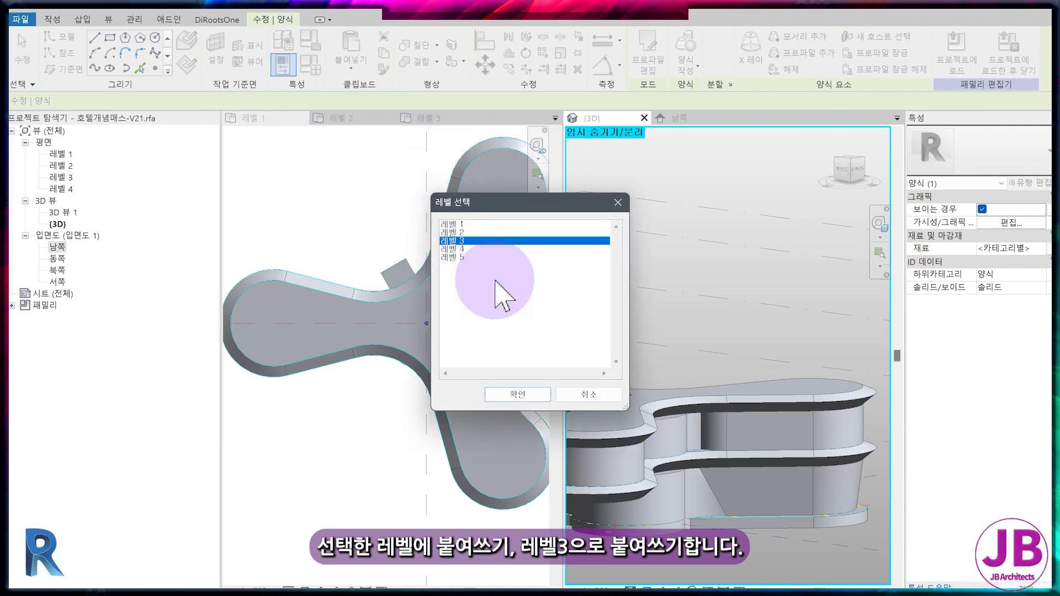
click(518, 396)
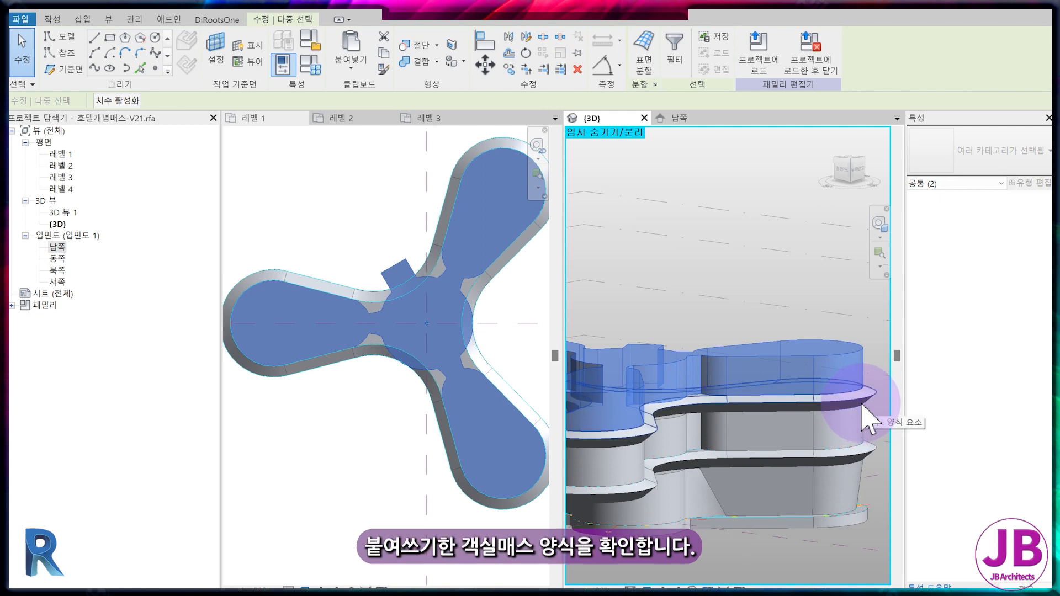
click(687, 201)
Examine the pasted third-floor mass in the 남쪽 elevation and the 레벨 3 plan
click(691, 119)
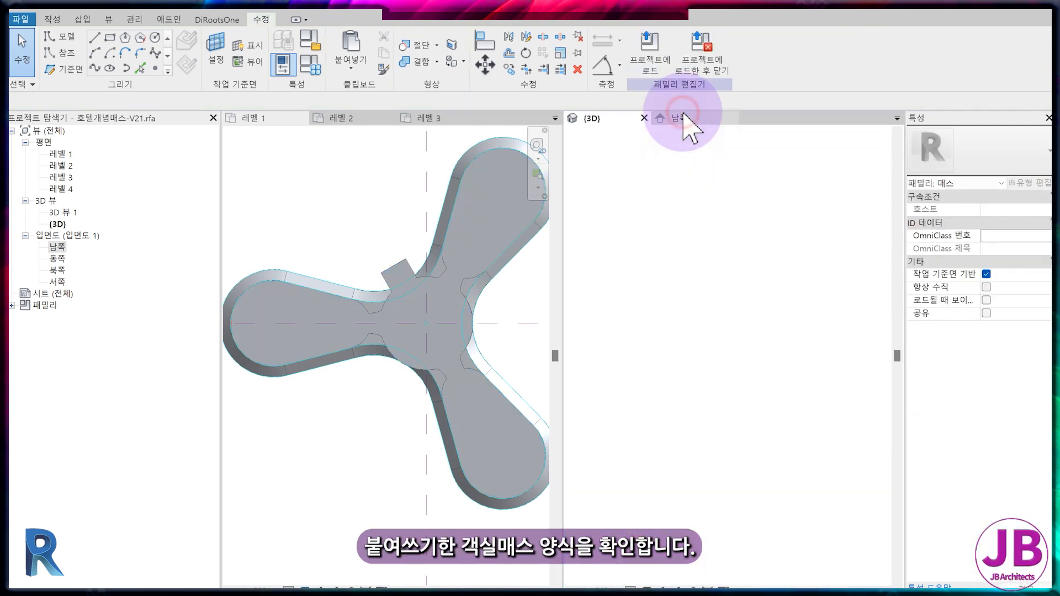
middle_drag(769, 316, 906, 305)
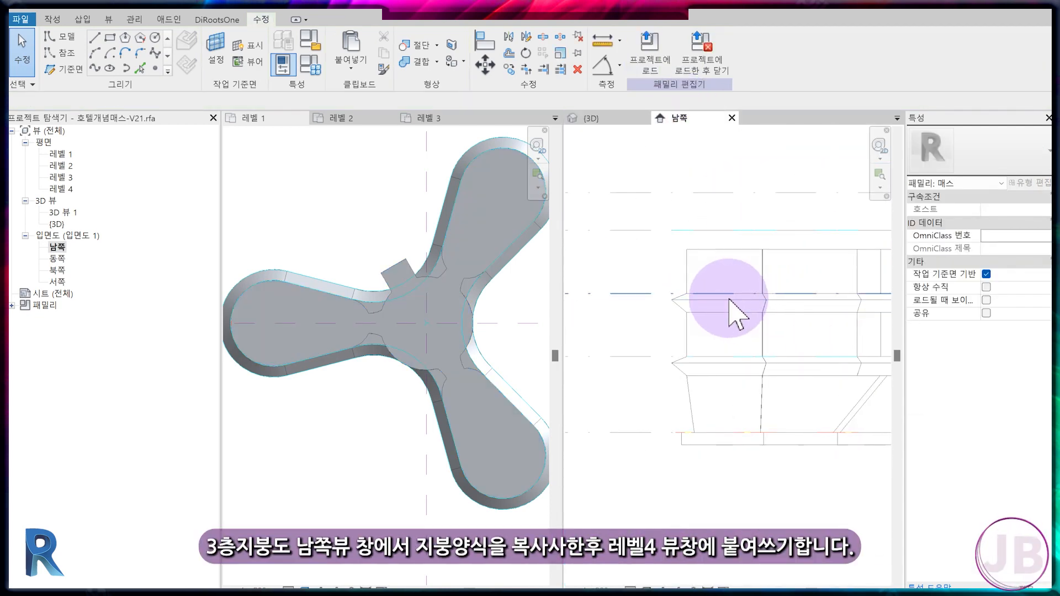
scroll(741, 277, down, 4)
middle_drag(690, 273, 721, 294)
scroll(720, 295, up, 3)
scroll(768, 308, up, 3)
middle_drag(784, 315, 696, 307)
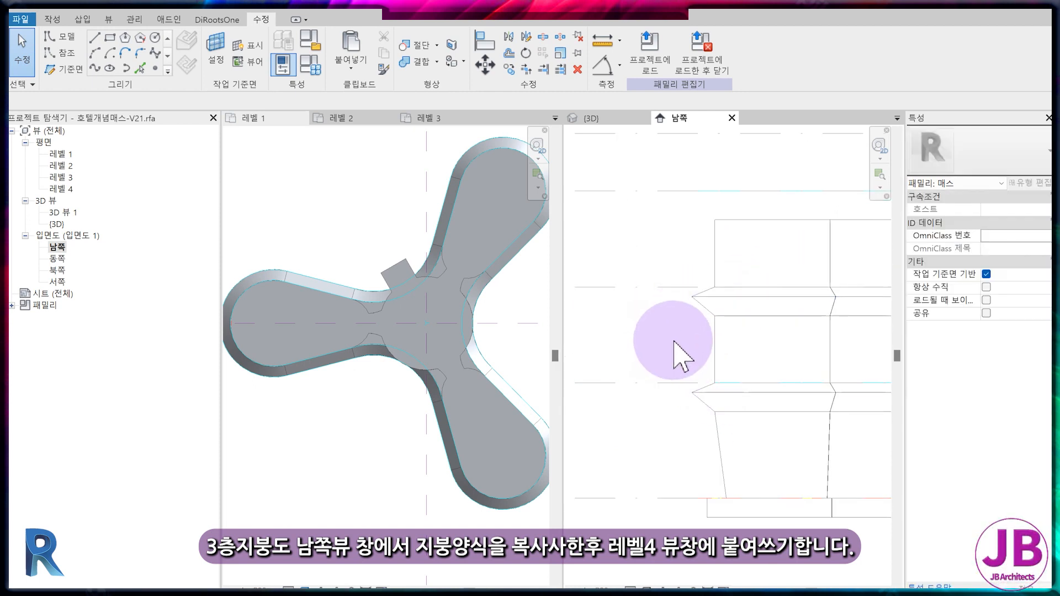
click(428, 118)
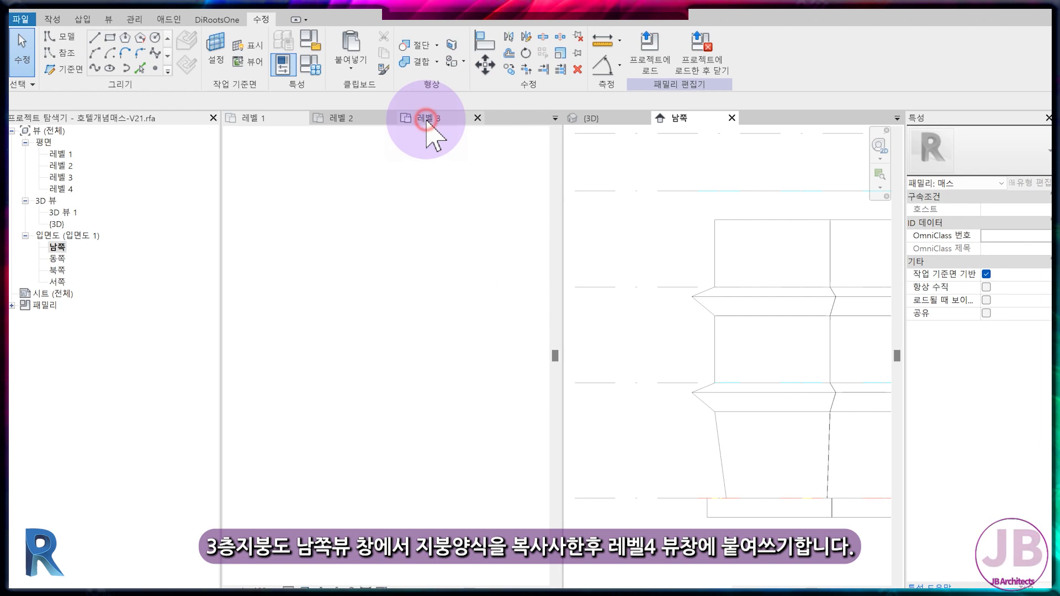
middle_drag(468, 340, 499, 360)
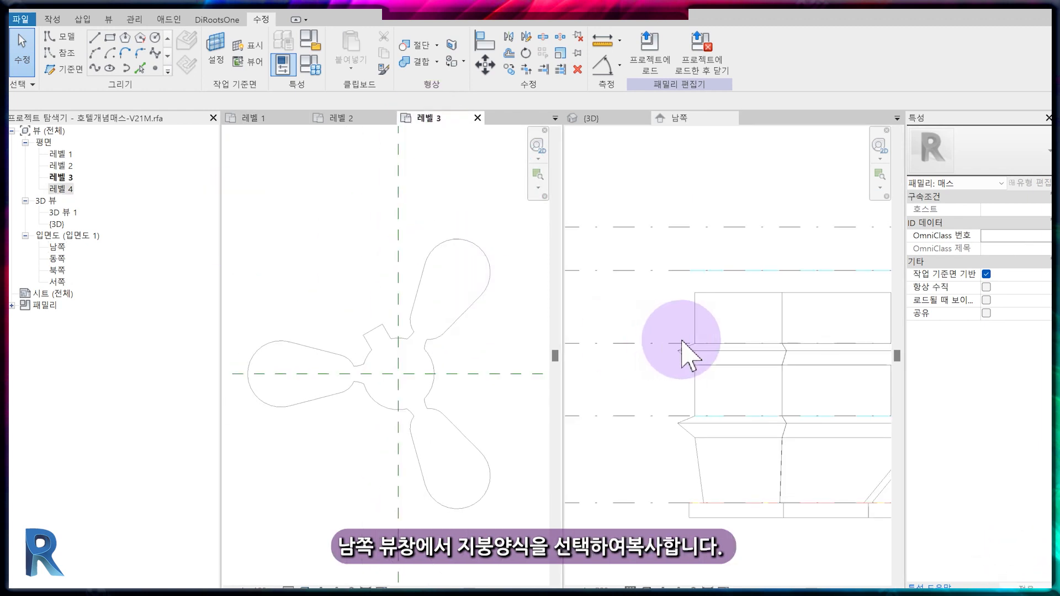
Select the second-floor roof in the 남쪽 elevation, filter out 참조점 to keep only 양식, and copy the forms to the clipboard
click(663, 348)
scroll(712, 367, down, 2)
middle_drag(746, 390, 644, 336)
drag(585, 315, 850, 328)
click(1027, 595)
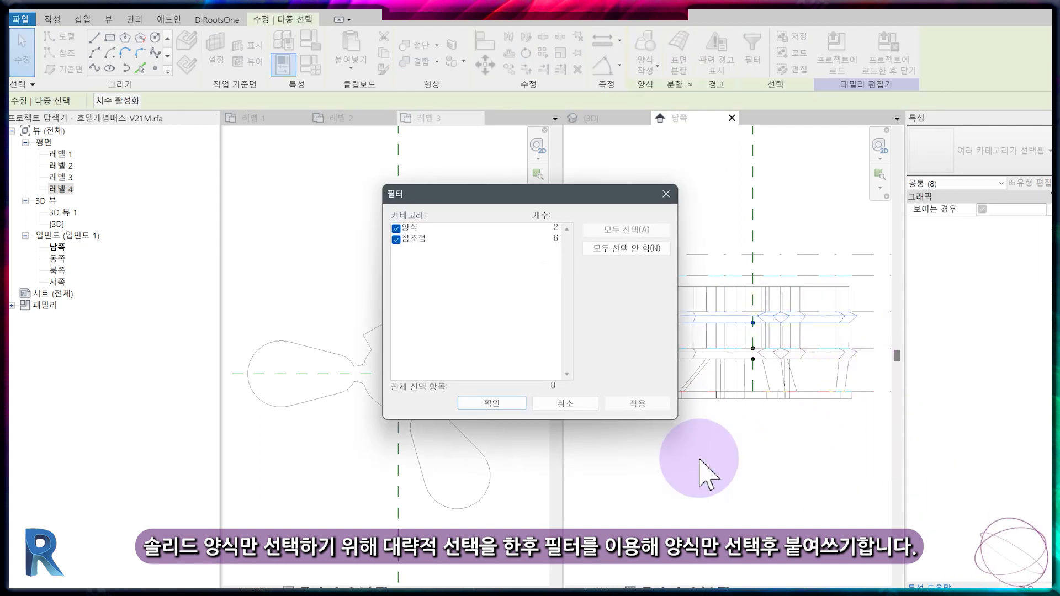
click(396, 239)
click(492, 403)
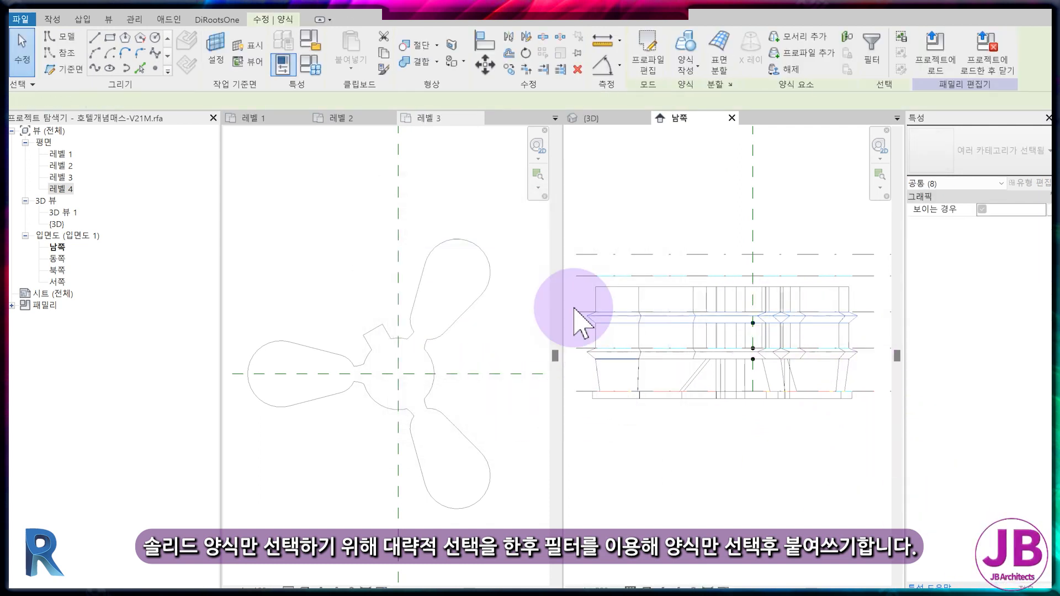
click(384, 54)
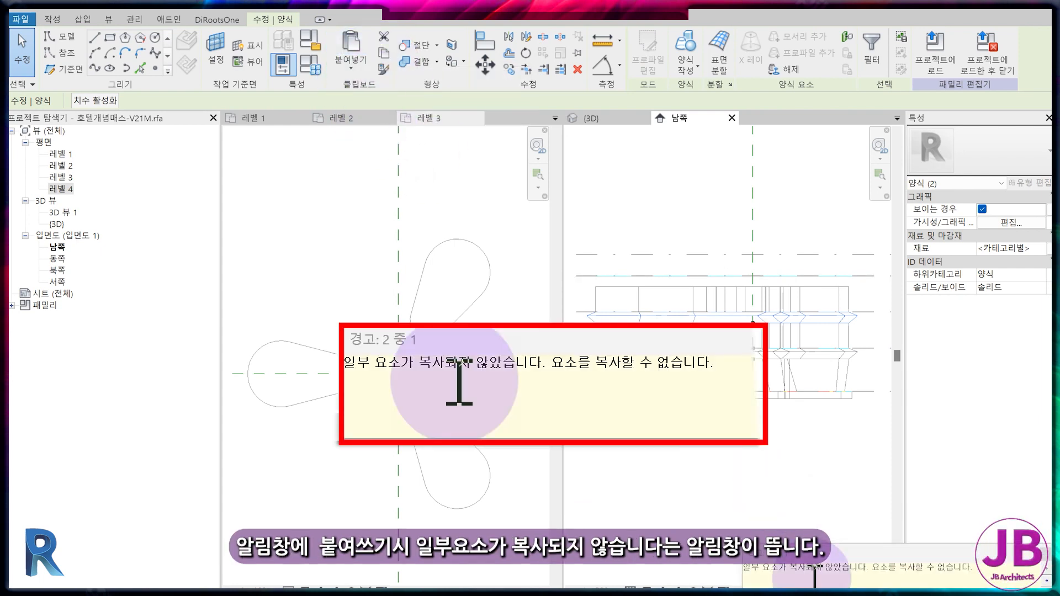
Paste the copied roof forms aligned to the selected level 레벨 4
click(348, 67)
click(365, 110)
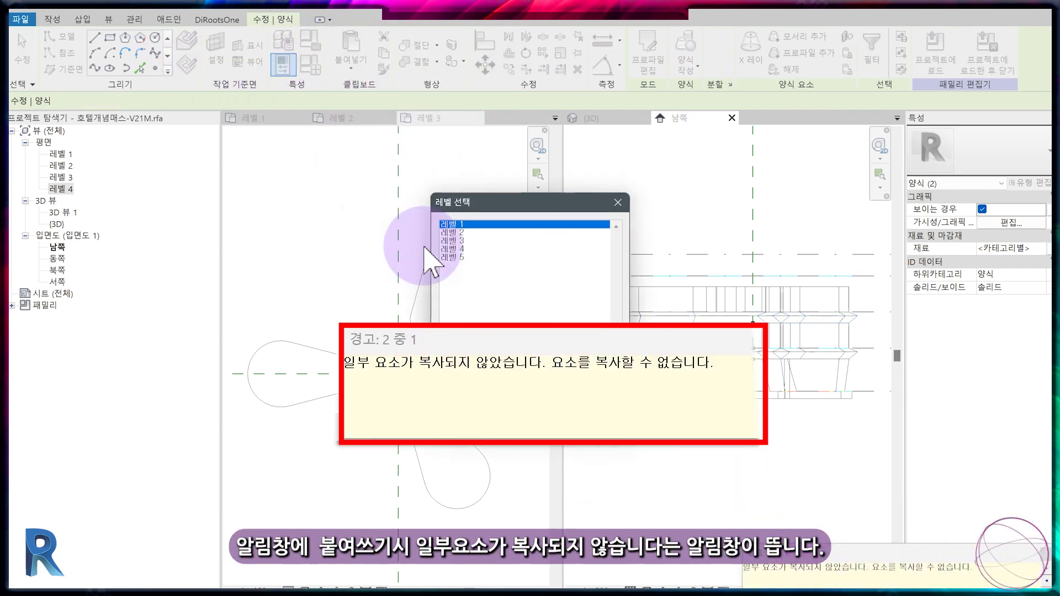
click(460, 250)
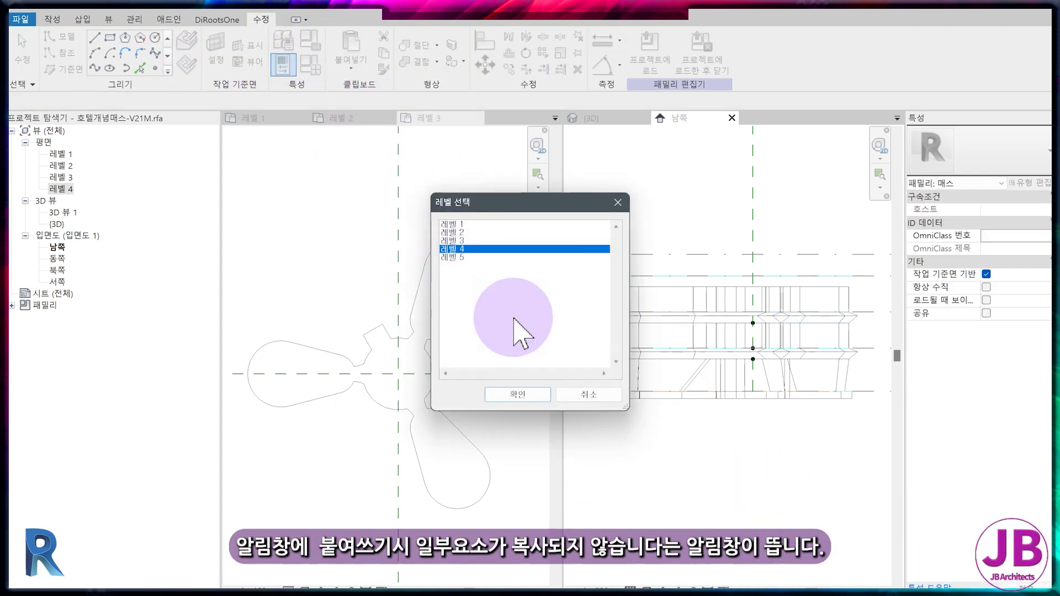
click(518, 394)
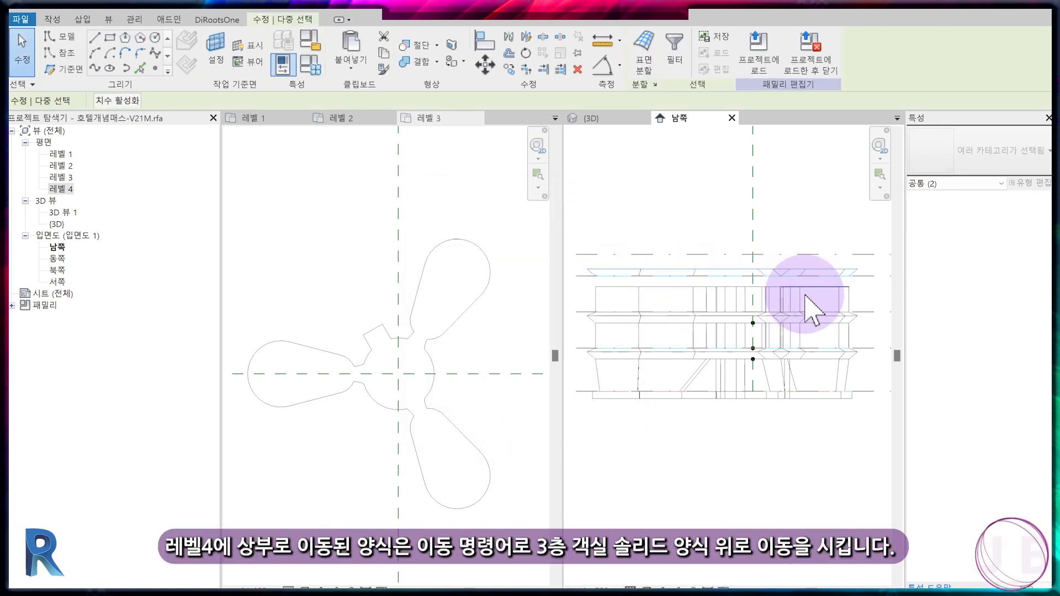
Filter the selection around the pasted roof to 양식 only and move that form onto the third-floor guest room form in the 남쪽 elevation
mouse_move(652, 301)
middle_down()
mouse_move(720, 300)
mouse_move(670, 303)
middle_up()
key(Escape)
scroll(670, 303, down, 1)
drag(615, 221, 874, 290)
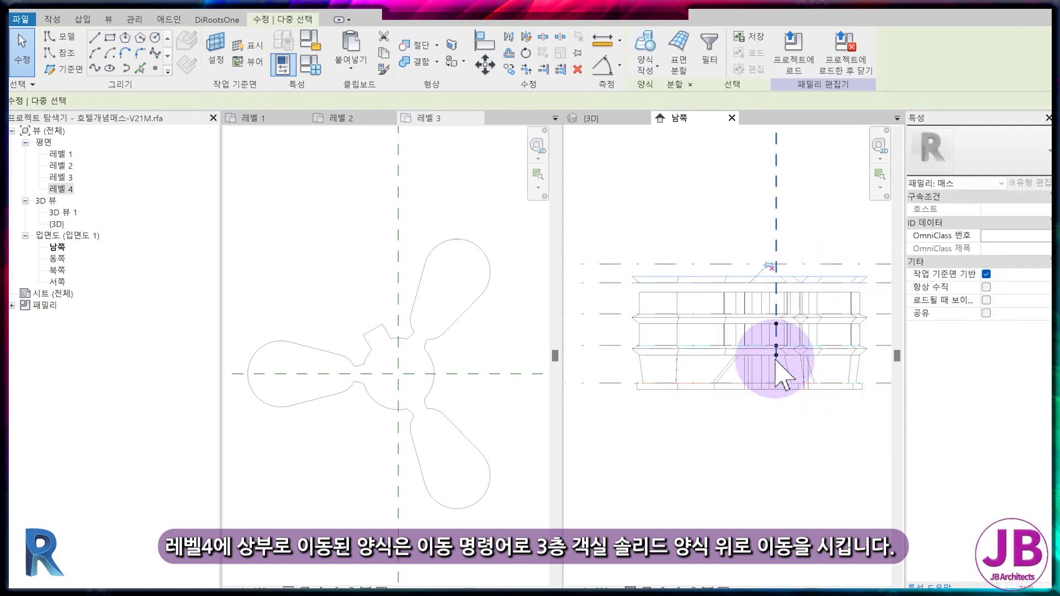
click(1028, 593)
click(396, 240)
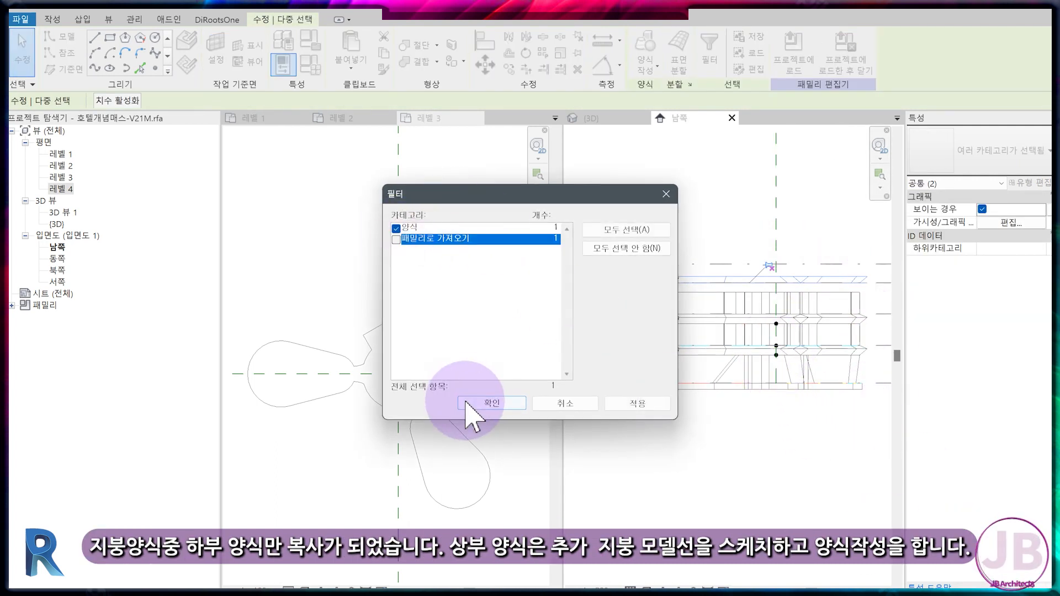
click(486, 404)
scroll(690, 331, up, 5)
click(485, 64)
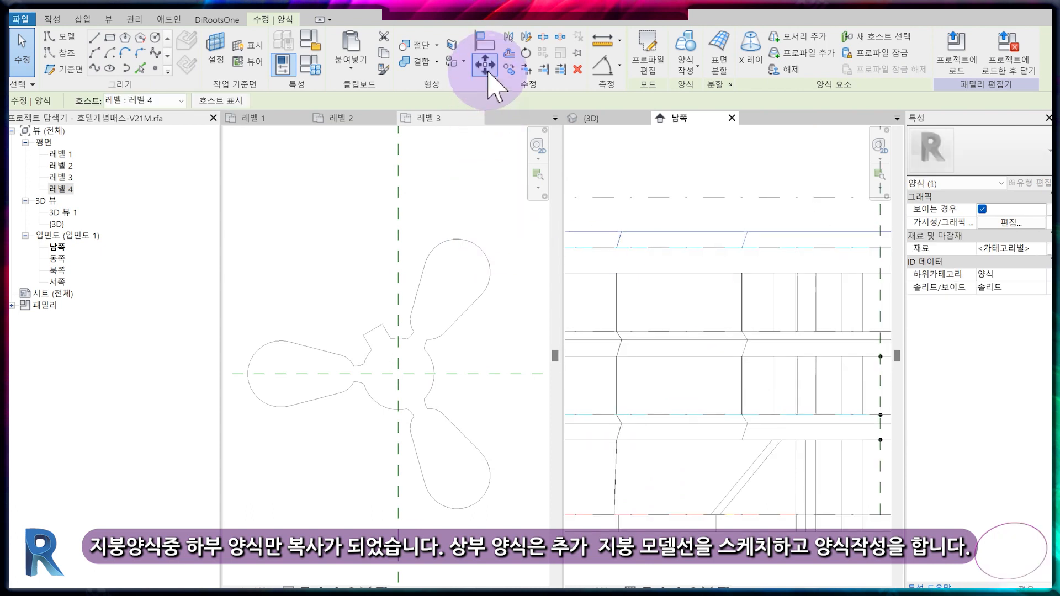
scroll(725, 410, up, 2)
click(758, 417)
key(Escape)
In the 레벨 4 plan, create model lines on 레벨 4 by picking the inner roof outline of the linked CAD drawing
click(583, 122)
scroll(691, 367, down, 1)
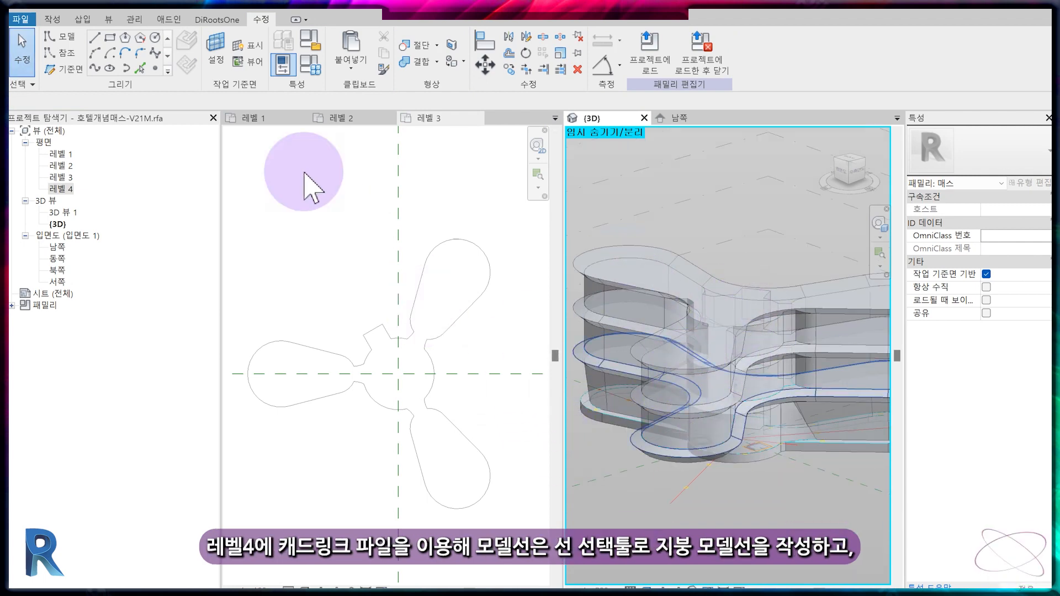
click(577, 173)
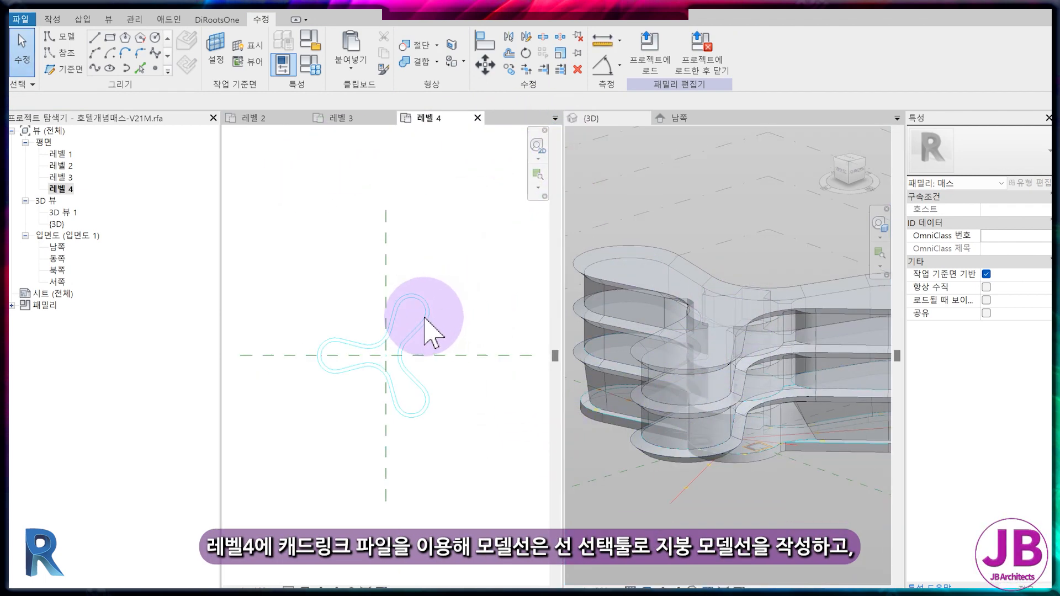
click(53, 37)
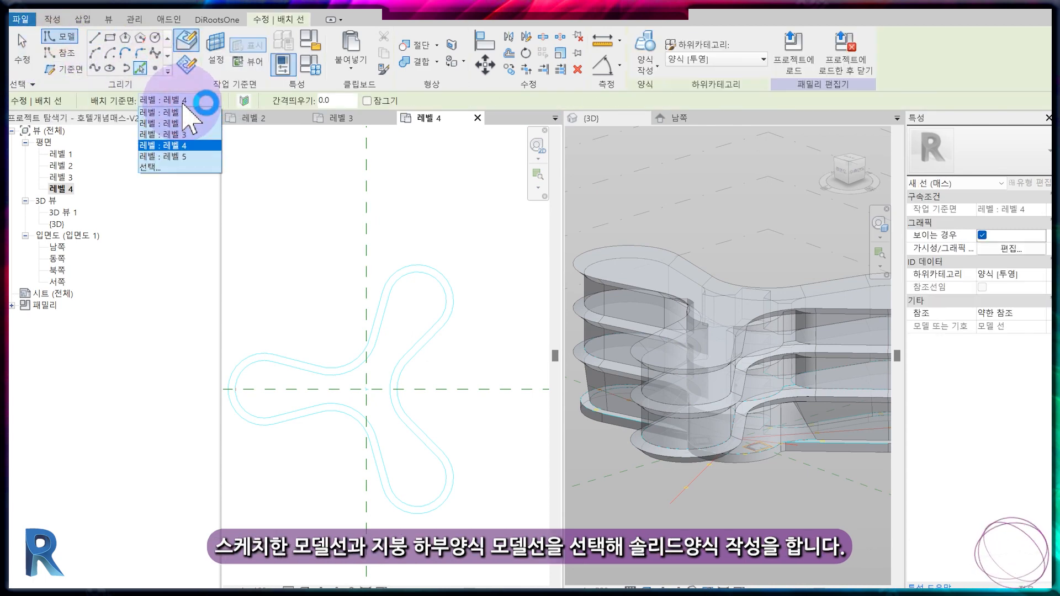
click(183, 104)
scroll(440, 325, up, 2)
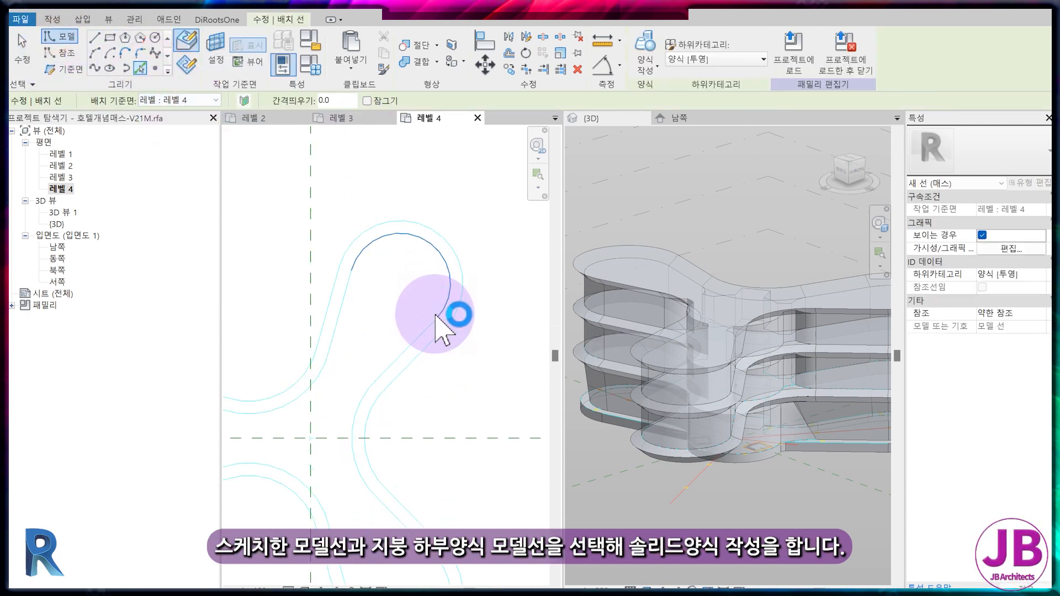
click(434, 314)
Create a solid form for the upper third-floor roof from the lower roof form's top face and the new model lines
scroll(713, 343, up, 5)
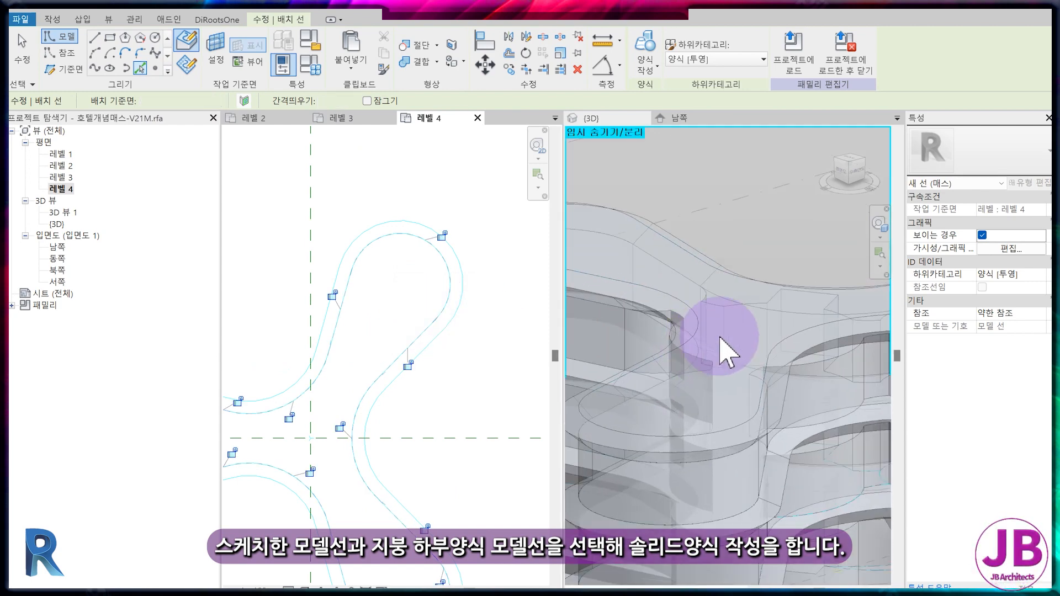
middle_drag(691, 408, 750, 326)
key(Escape)
scroll(740, 321, down, 2)
scroll(657, 265, up, 2)
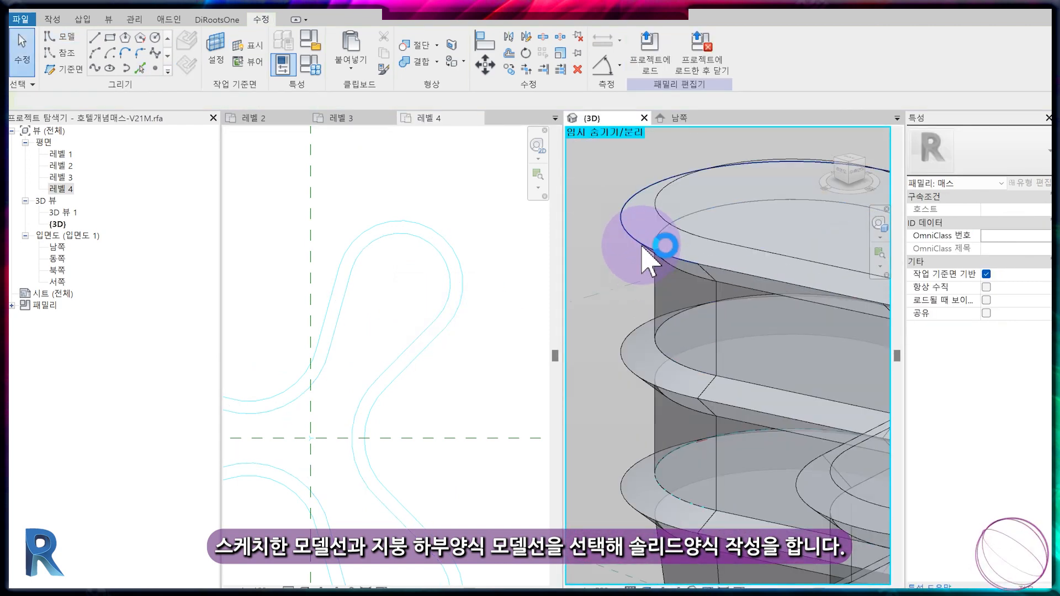
click(643, 245)
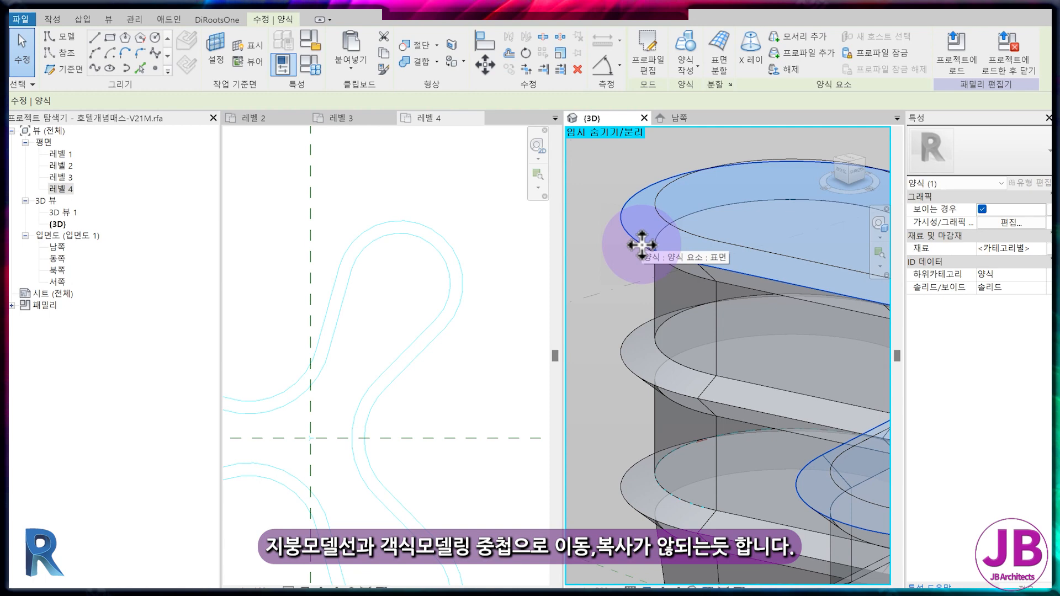
ctrl+click(661, 221)
click(640, 71)
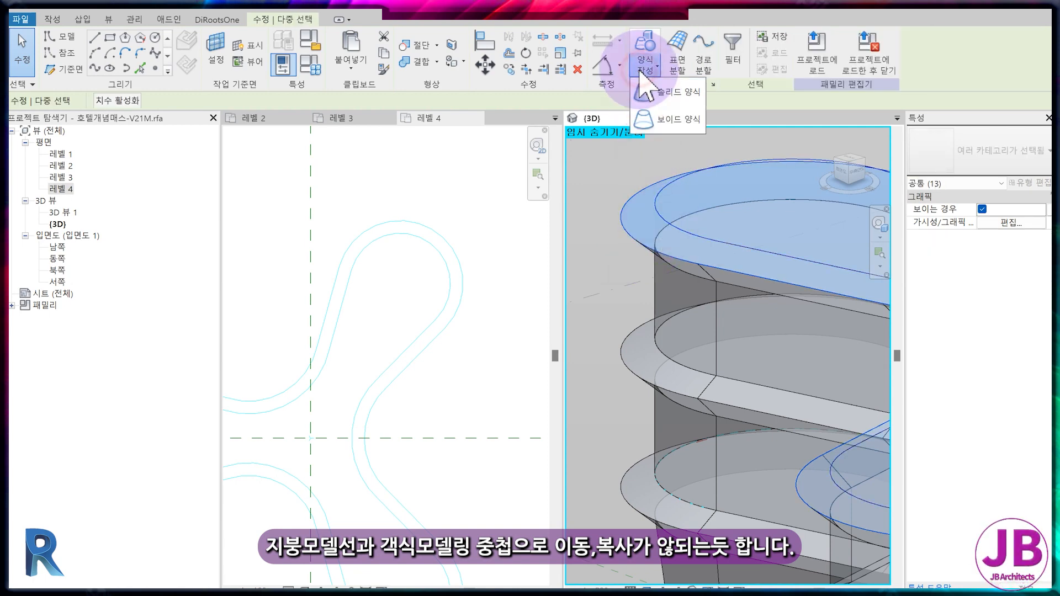
click(646, 89)
scroll(674, 288, down, 4)
middle_drag(741, 386, 674, 402)
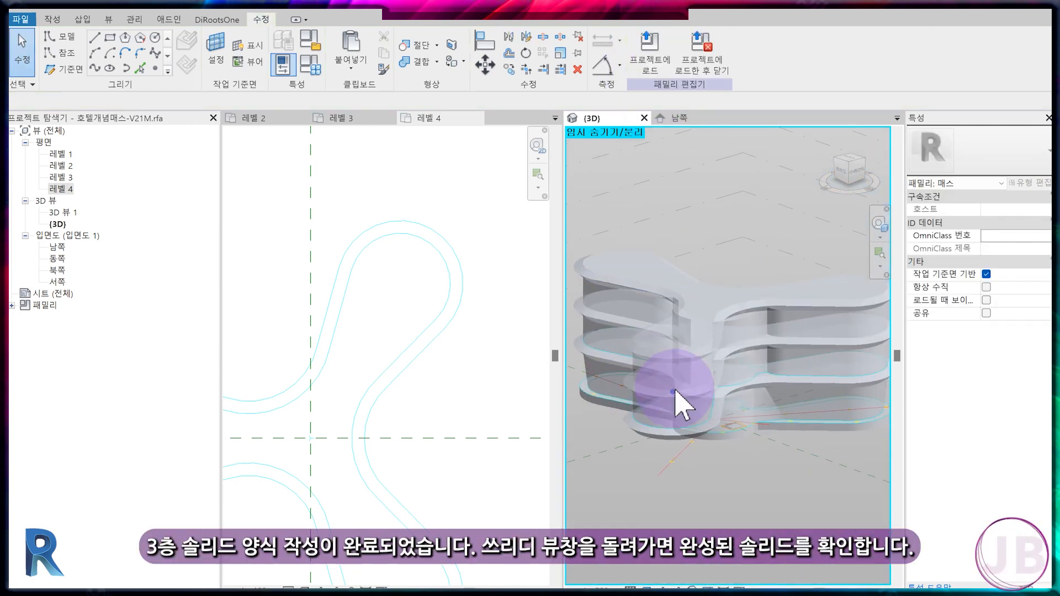
Temporarily hide the imported drawing #개념2RF.dwg at the roof in the 3D view
scroll(676, 405, down, 1)
mouse_move(699, 507)
shift+middle_down()
mouse_move(670, 508)
mouse_move(682, 500)
mouse_move(699, 524)
shift+middle_up()
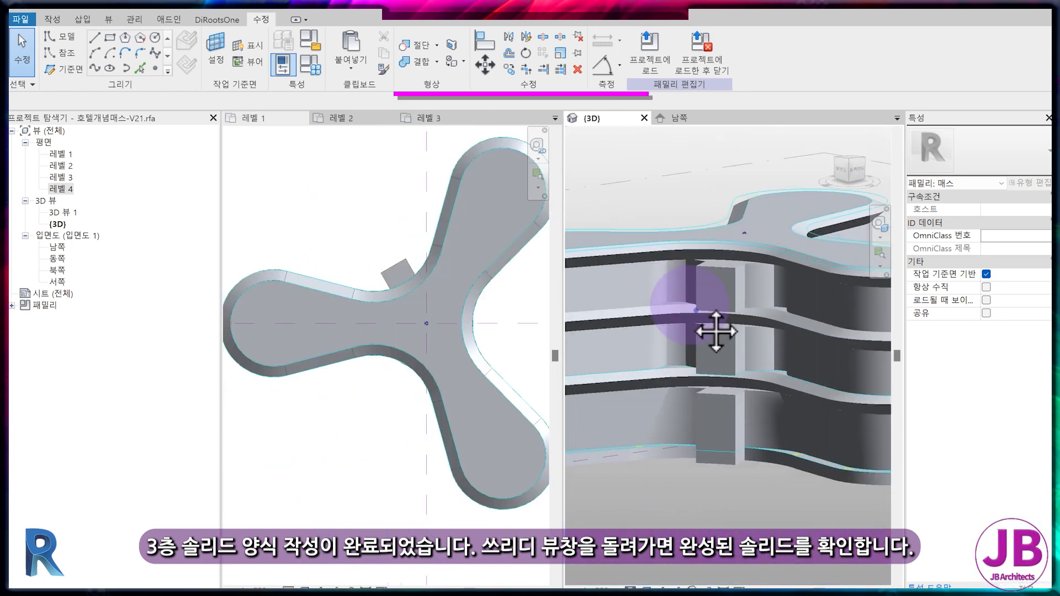
middle_drag(710, 332, 735, 324)
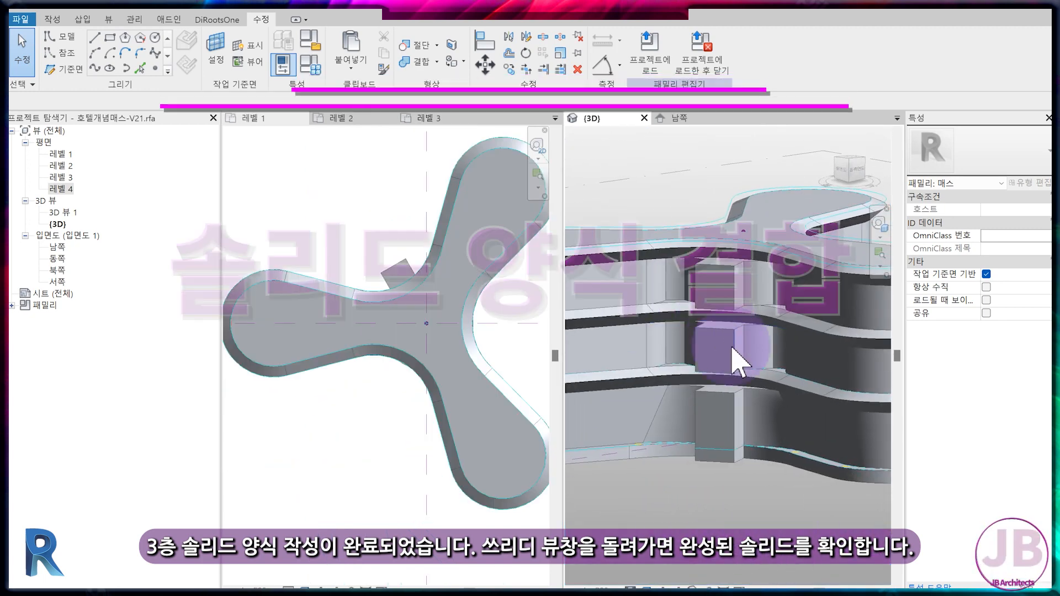
click(751, 237)
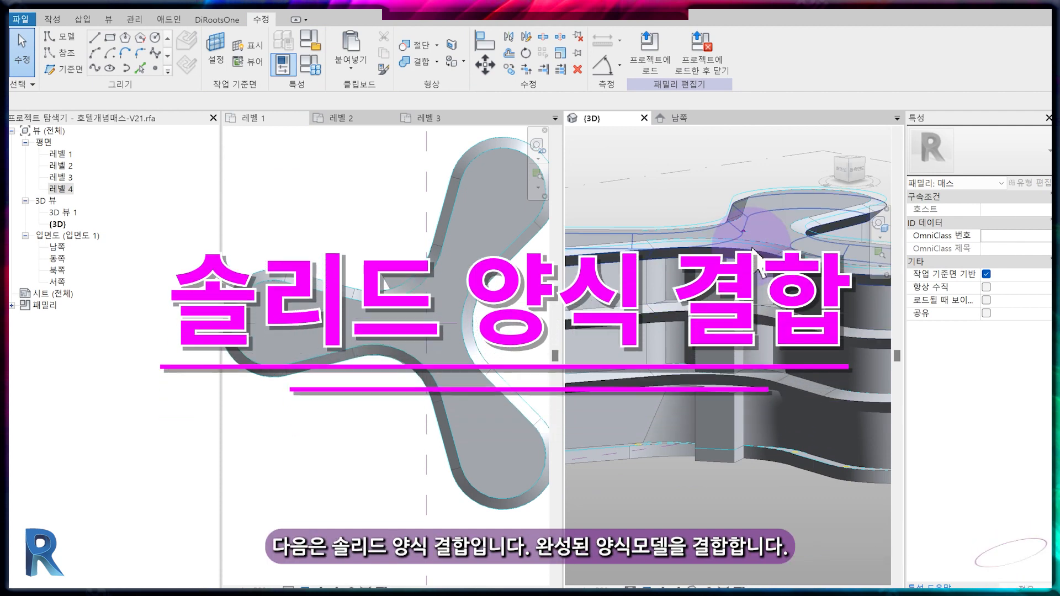
shift+middle_drag(791, 268, 833, 237)
click(838, 239)
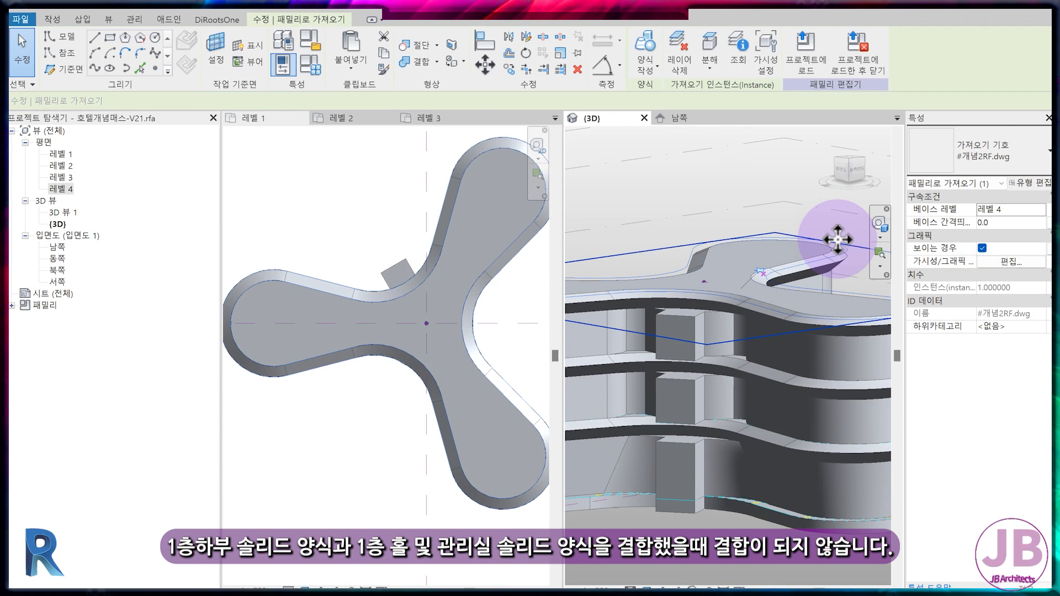
key(h)
key(h)
click(625, 497)
key(Escape)
Try to join the first-floor base form with the first-floor hall and management room form
scroll(878, 530, down, 1)
middle_drag(884, 533, 807, 468)
scroll(808, 468, up, 2)
middle_drag(760, 413, 833, 464)
scroll(833, 464, down, 2)
scroll(709, 360, up, 2)
scroll(708, 359, down, 2)
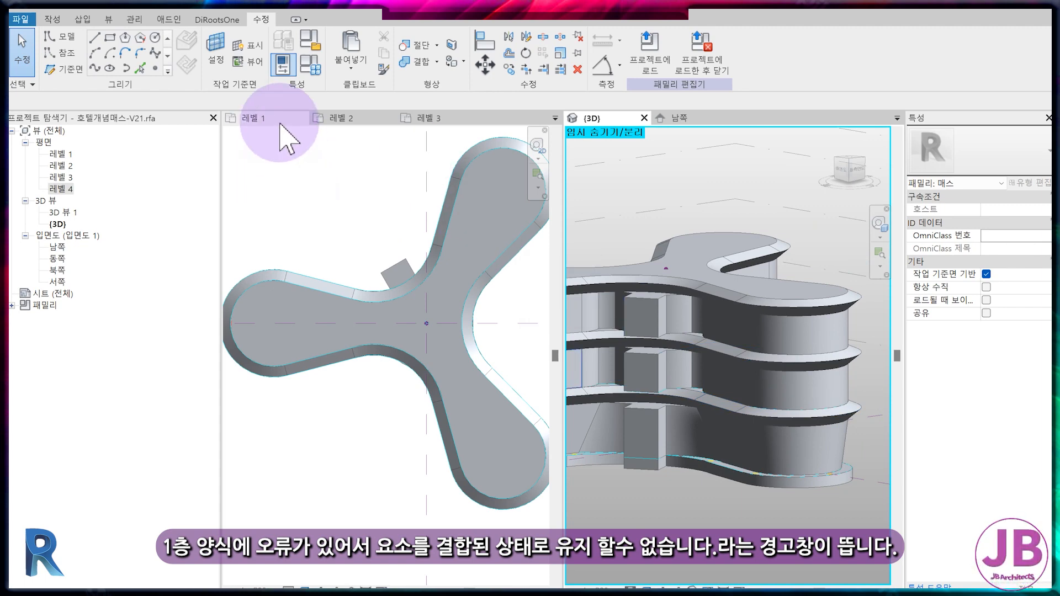
click(420, 61)
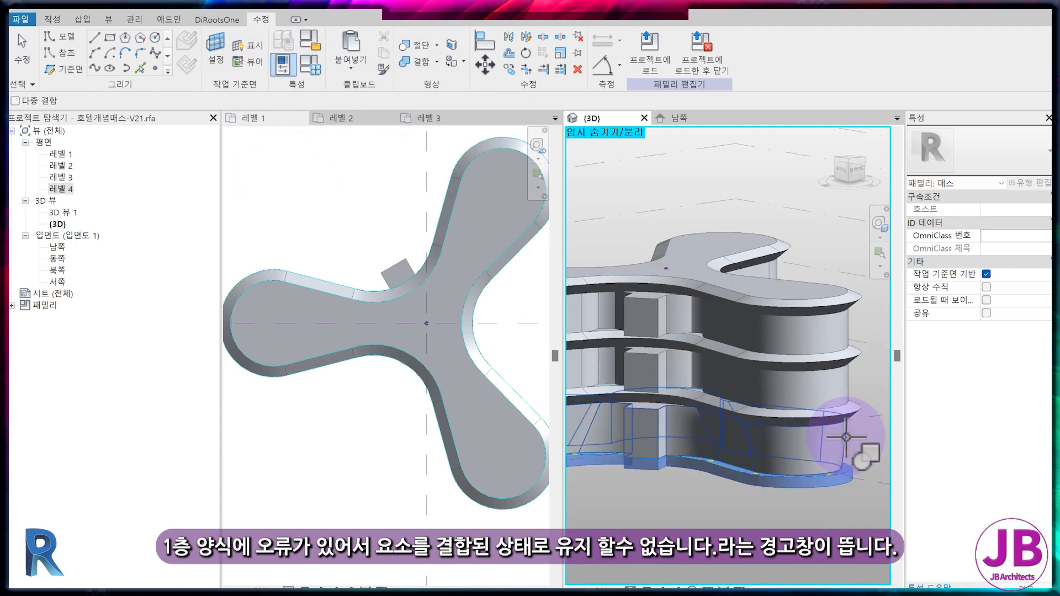
click(846, 438)
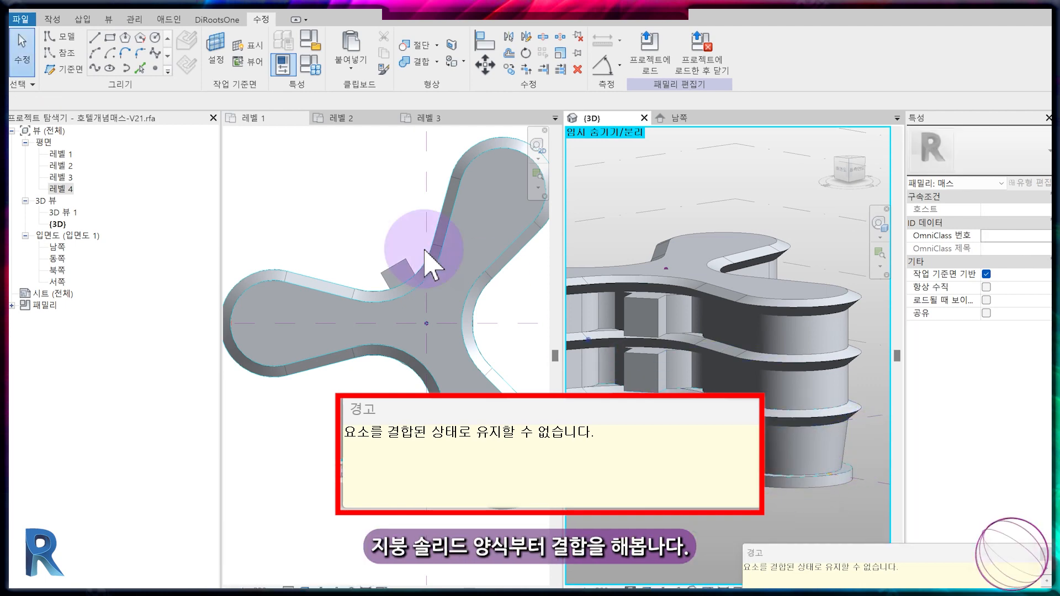
Join the upper and lower solid forms of the third-, second- and first-floor roofs, working from the top roof down
click(409, 62)
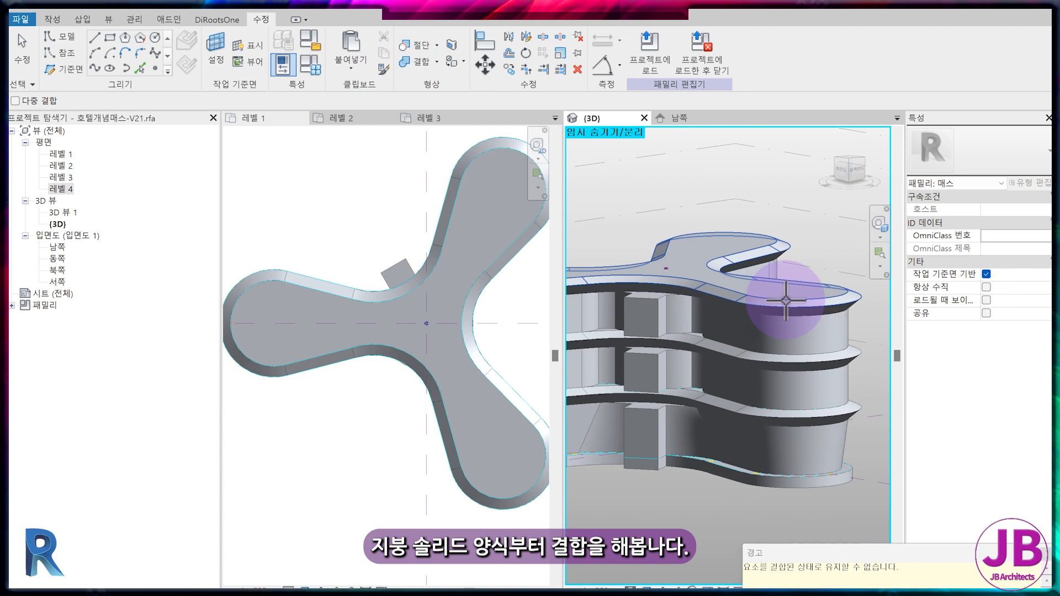
click(786, 301)
scroll(828, 296, up, 3)
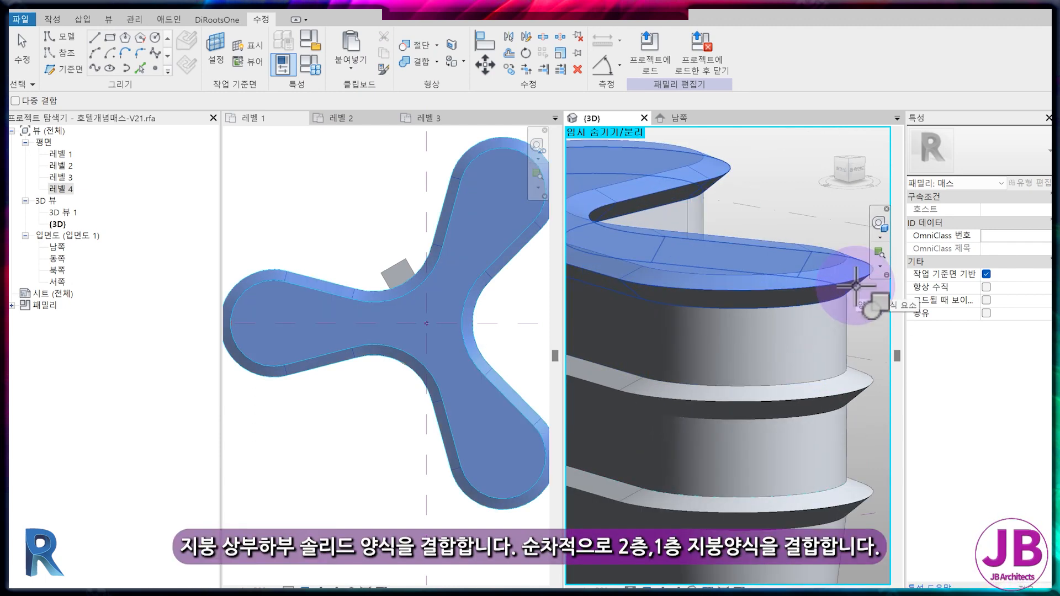
click(856, 287)
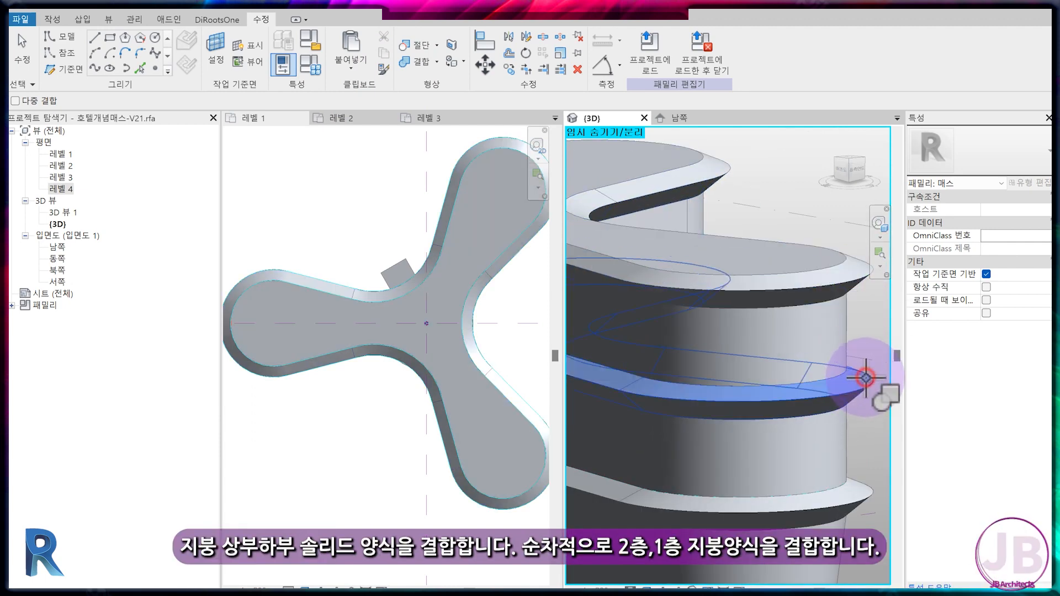
click(858, 401)
middle_drag(855, 438, 811, 373)
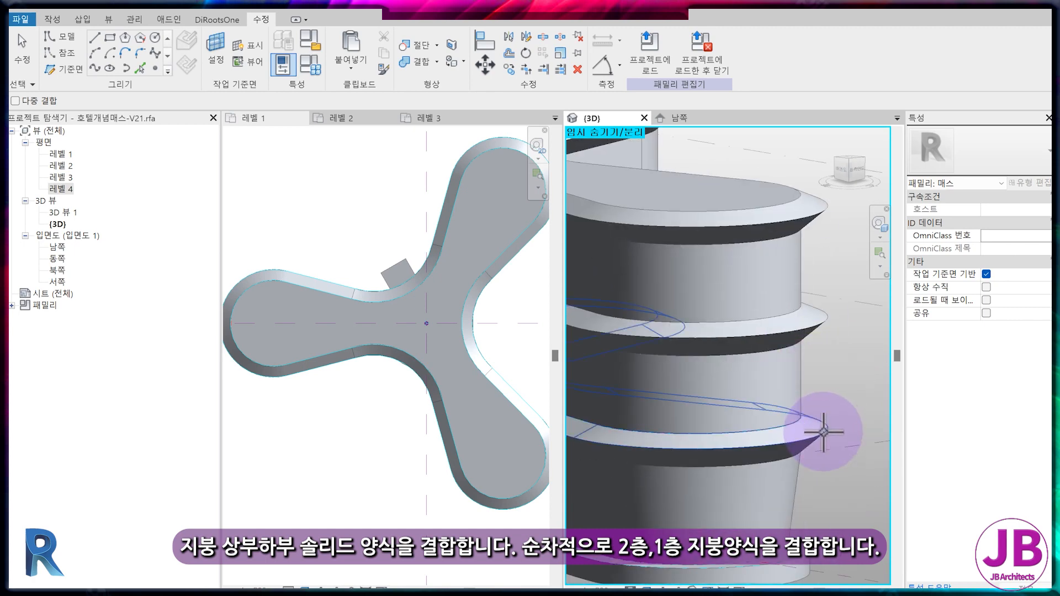
click(810, 447)
middle_drag(833, 446, 815, 384)
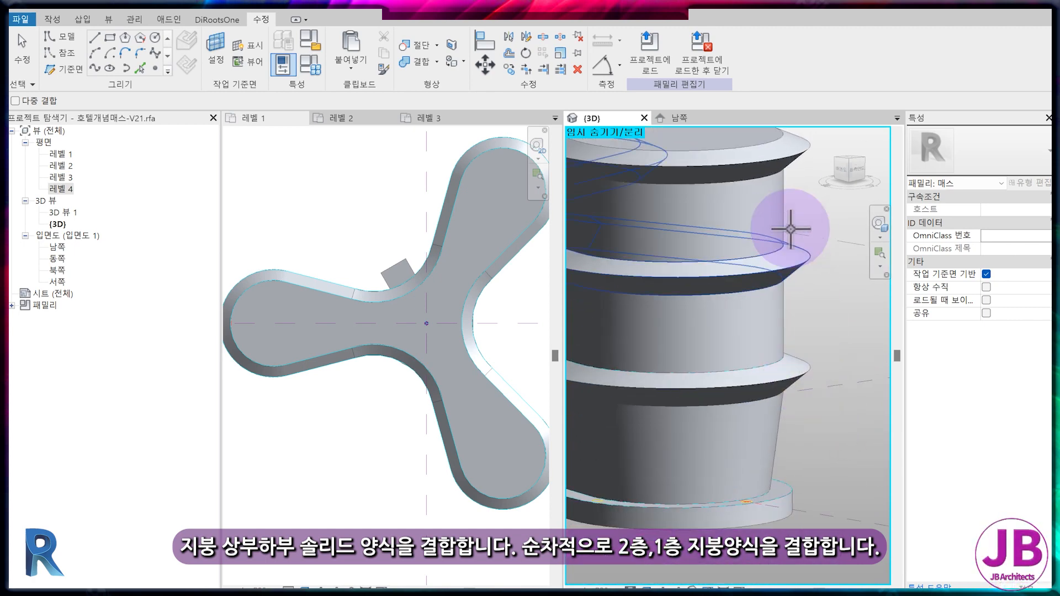
Set the 남쪽 elevation's visual style to shaded
click(683, 118)
click(645, 588)
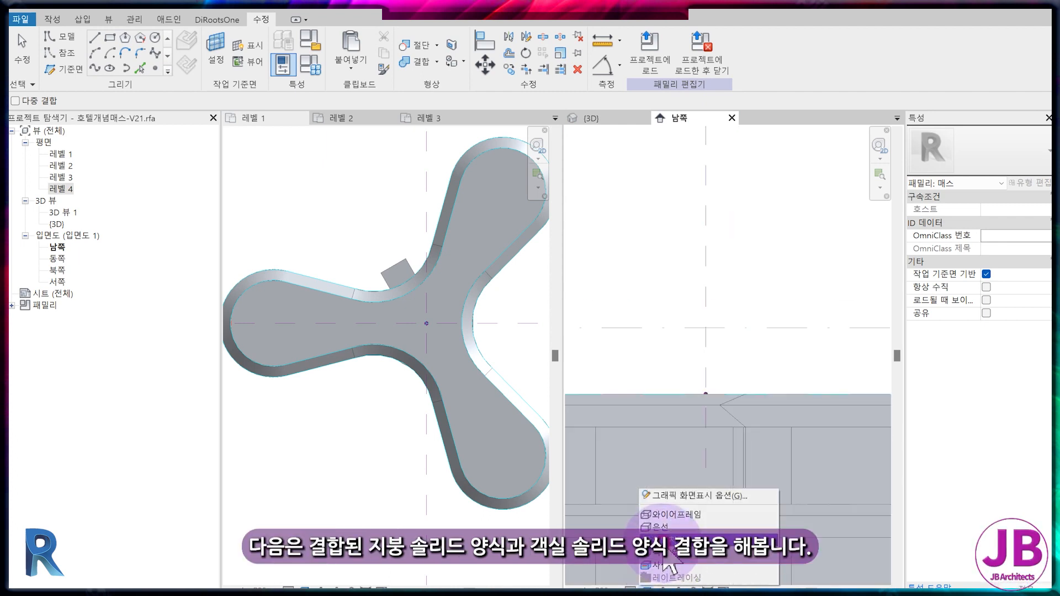
click(664, 544)
Try to join the third-floor guest room form with the joined roof above it in the 남쪽 elevation
middle_drag(753, 453, 795, 442)
scroll(796, 434, down, 3)
middle_drag(708, 433, 792, 418)
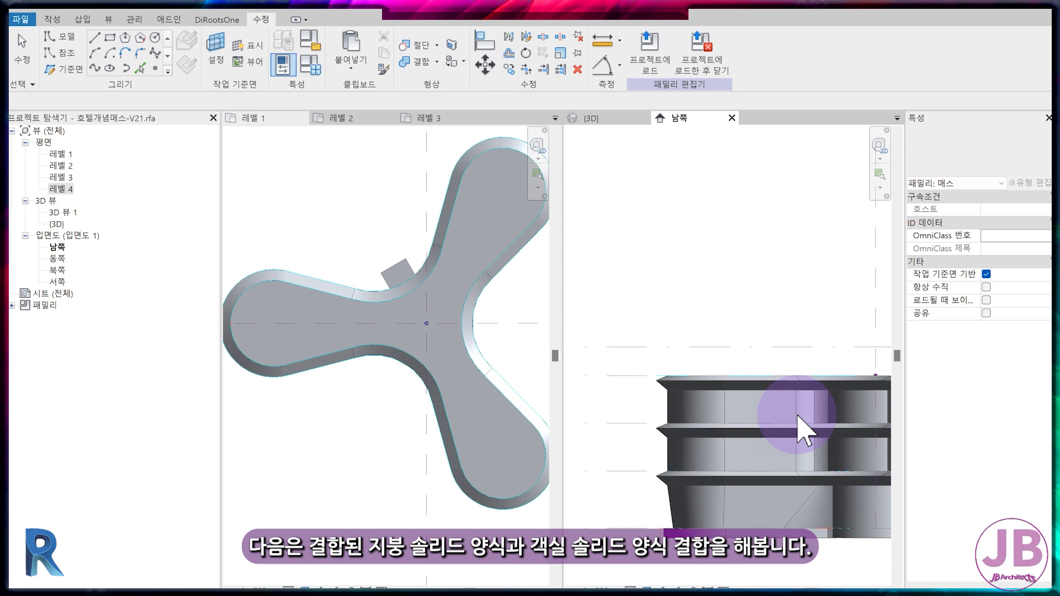
scroll(718, 386, up, 2)
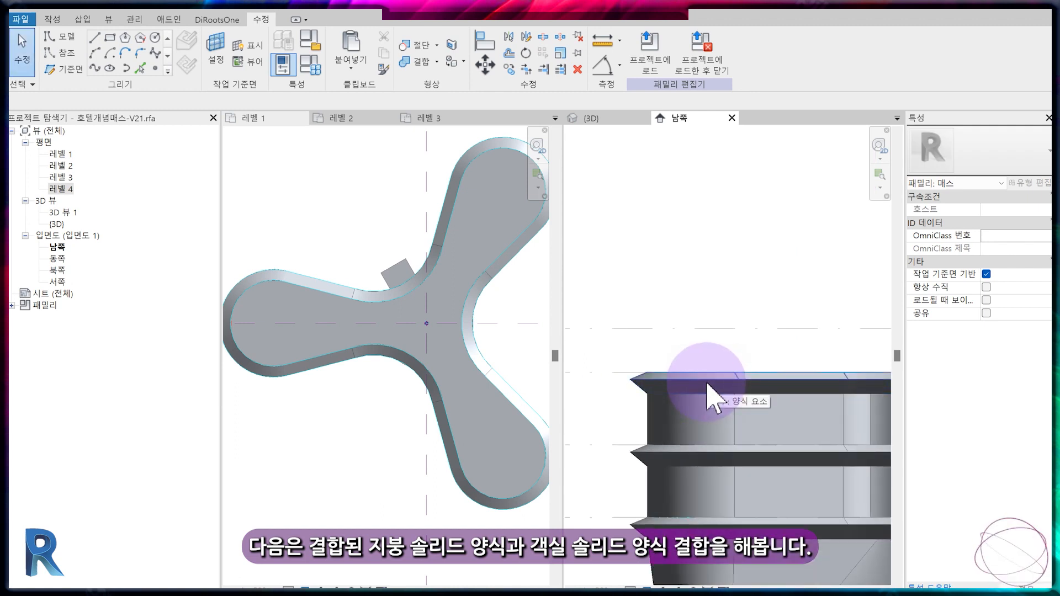
click(418, 61)
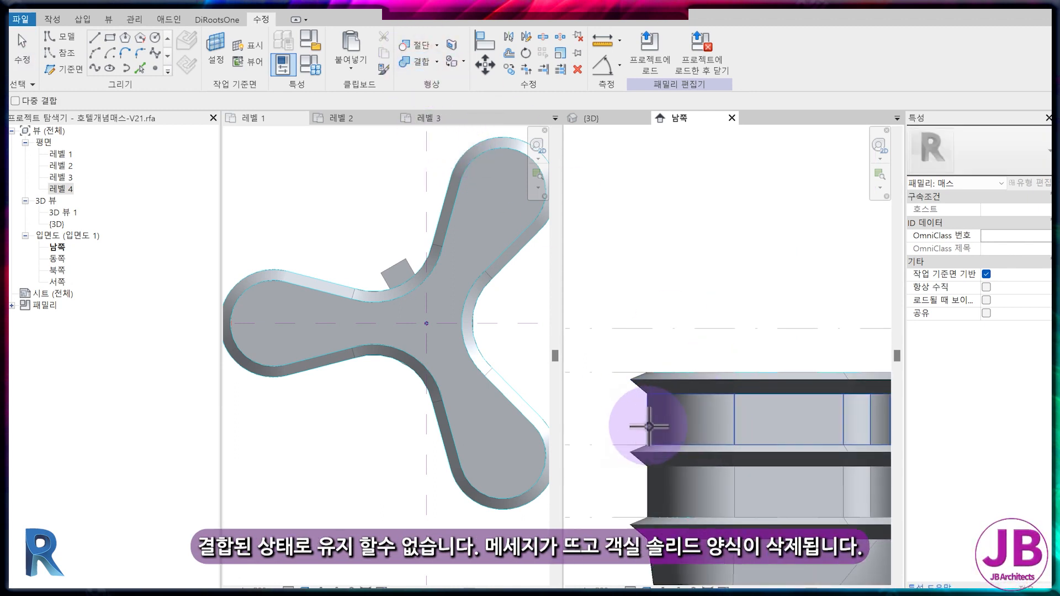
click(649, 426)
click(656, 373)
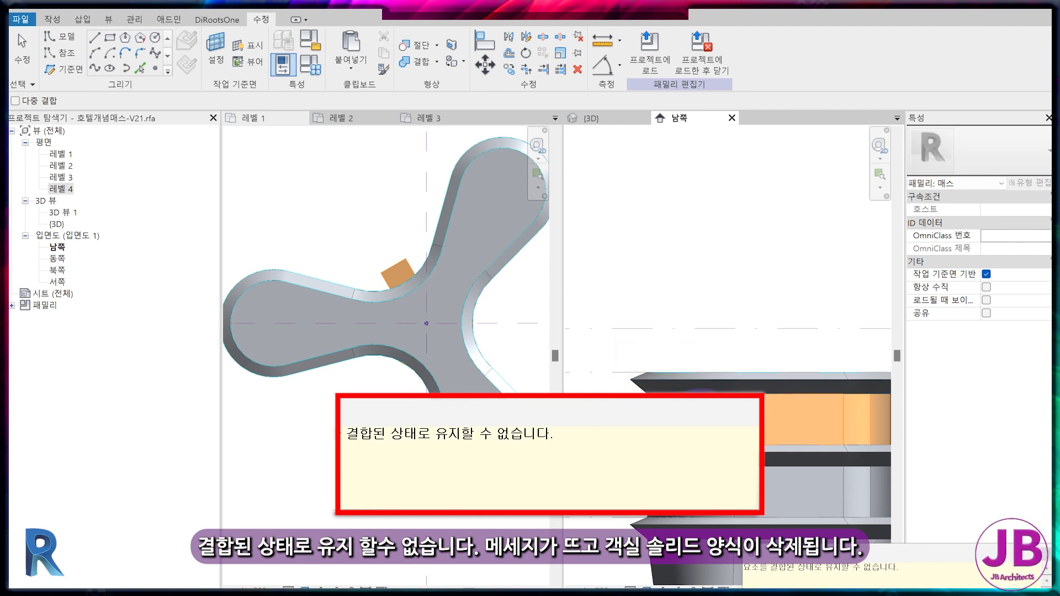
key(Escape)
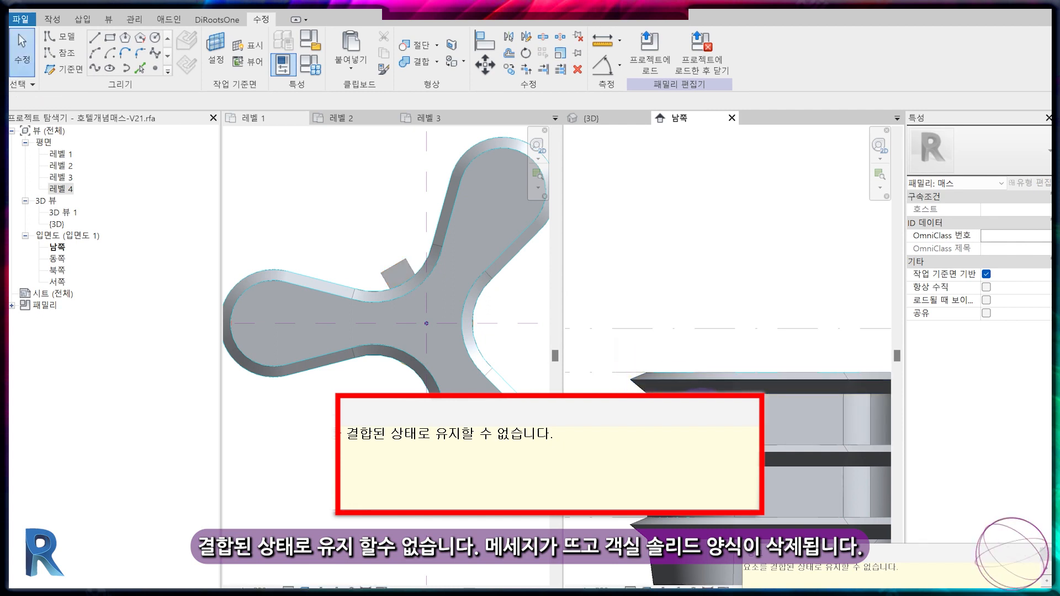
click(1047, 557)
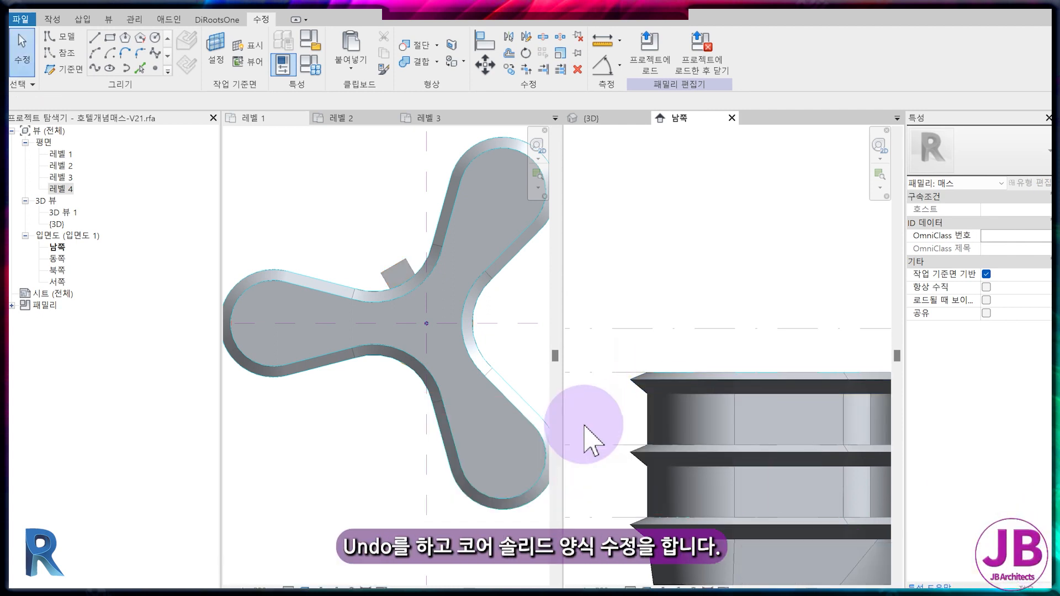
Set the 레벨 1 plan's visual style to wireframe to expose the model lines around the stair core
click(608, 118)
shift+middle_drag(675, 213, 775, 476)
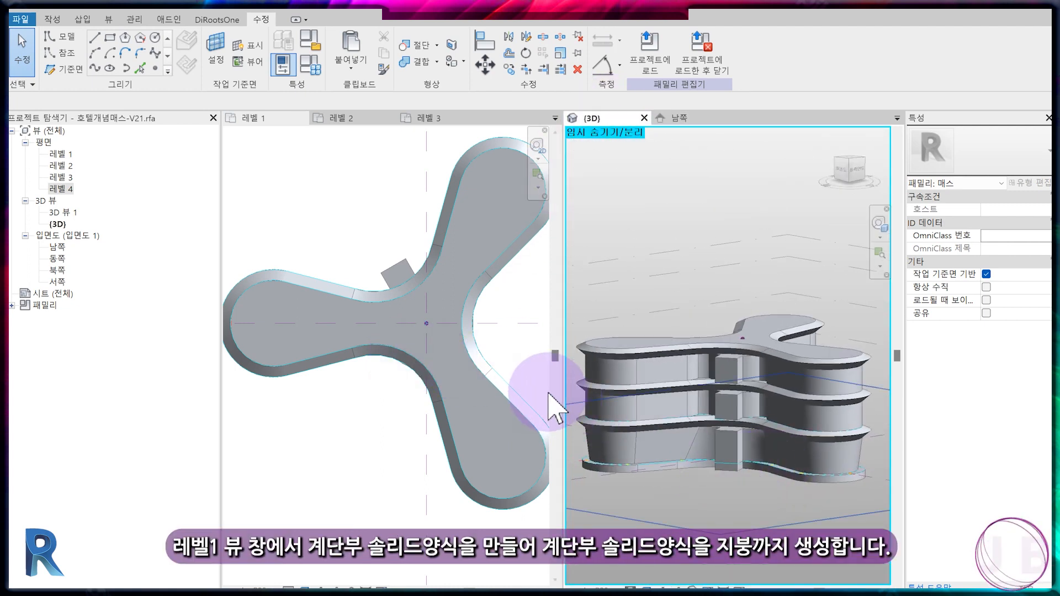
click(378, 131)
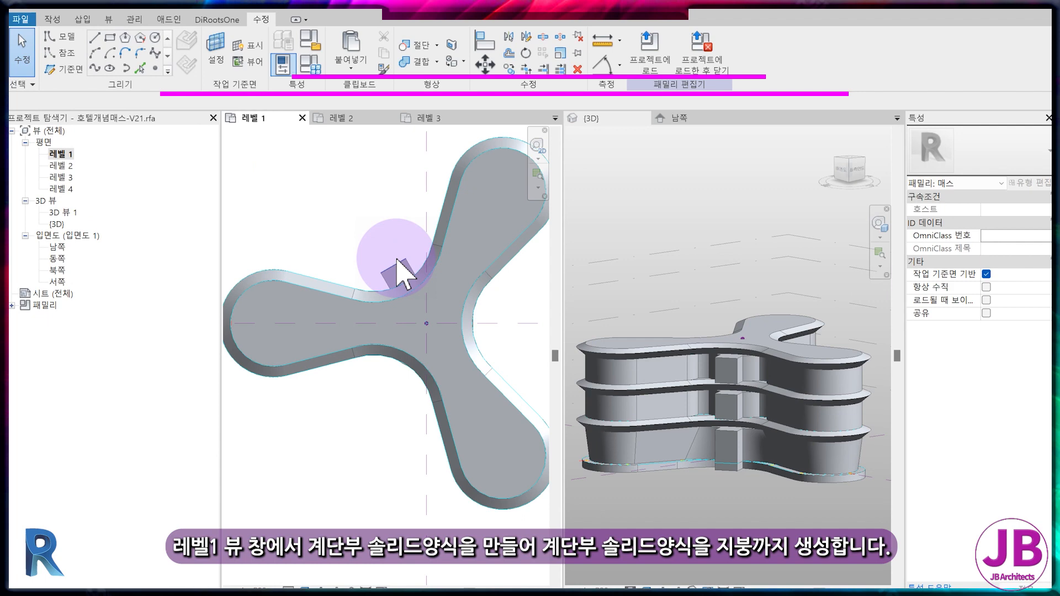
scroll(400, 275, up, 3)
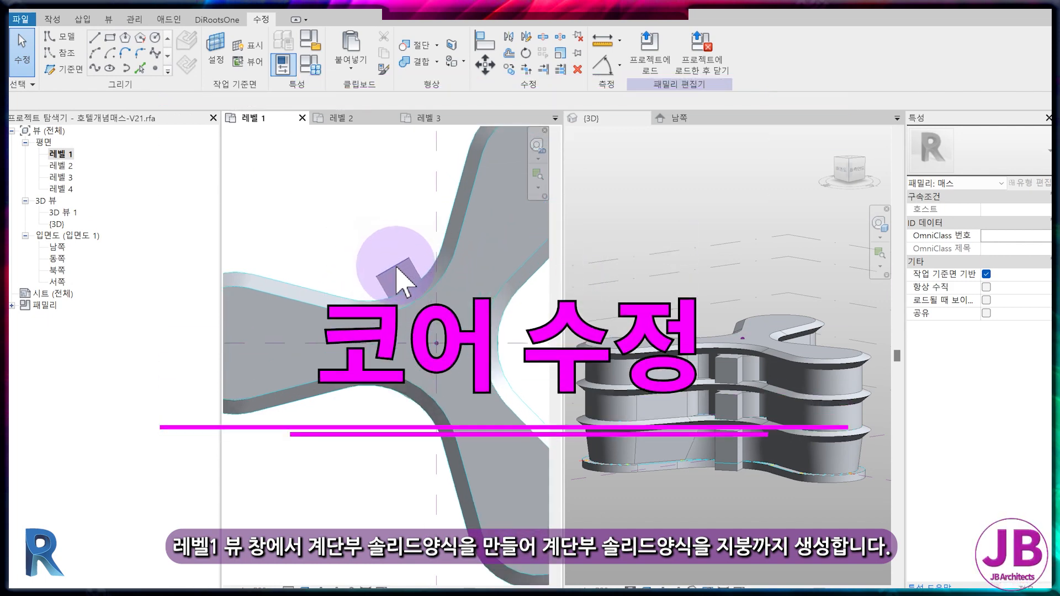
click(305, 589)
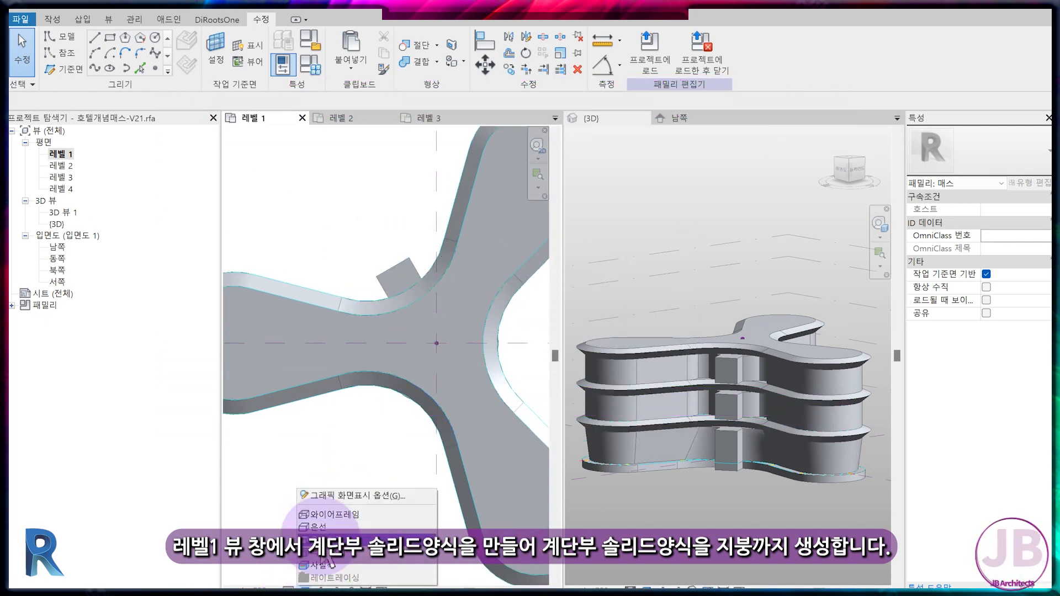
click(332, 514)
middle_drag(391, 331, 437, 399)
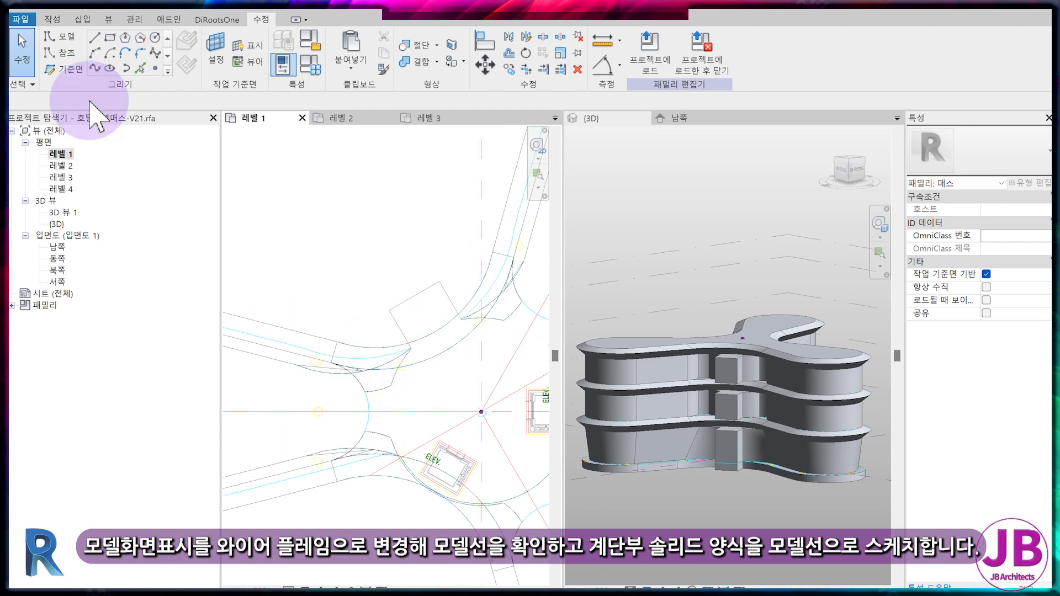
Sketch a closed four-sided stair-core outline with straight model lines on placement plane 레벨 1, extending its sides into the building
click(60, 36)
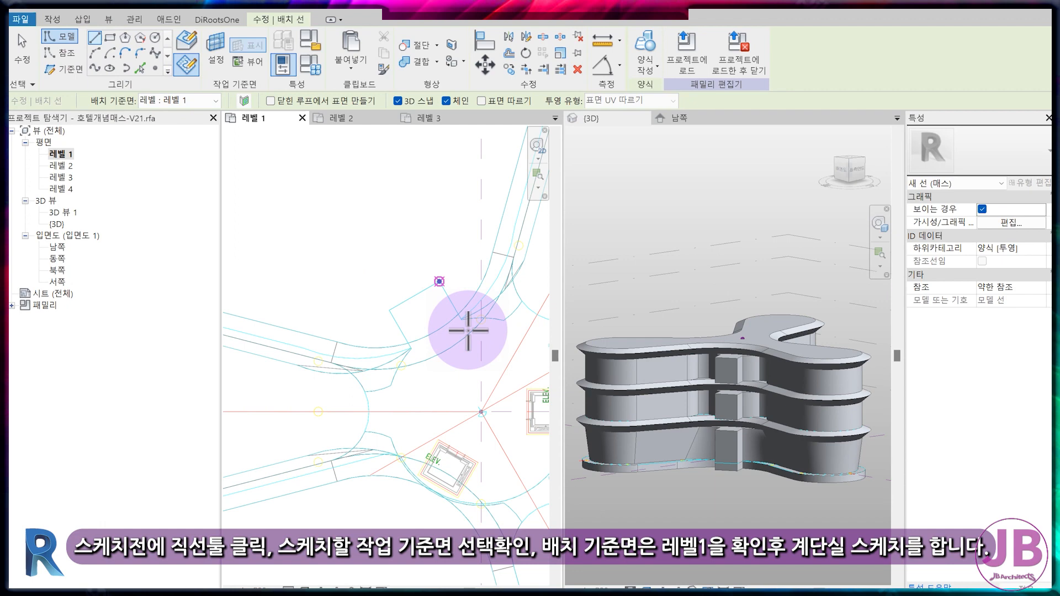
scroll(469, 330, up, 2)
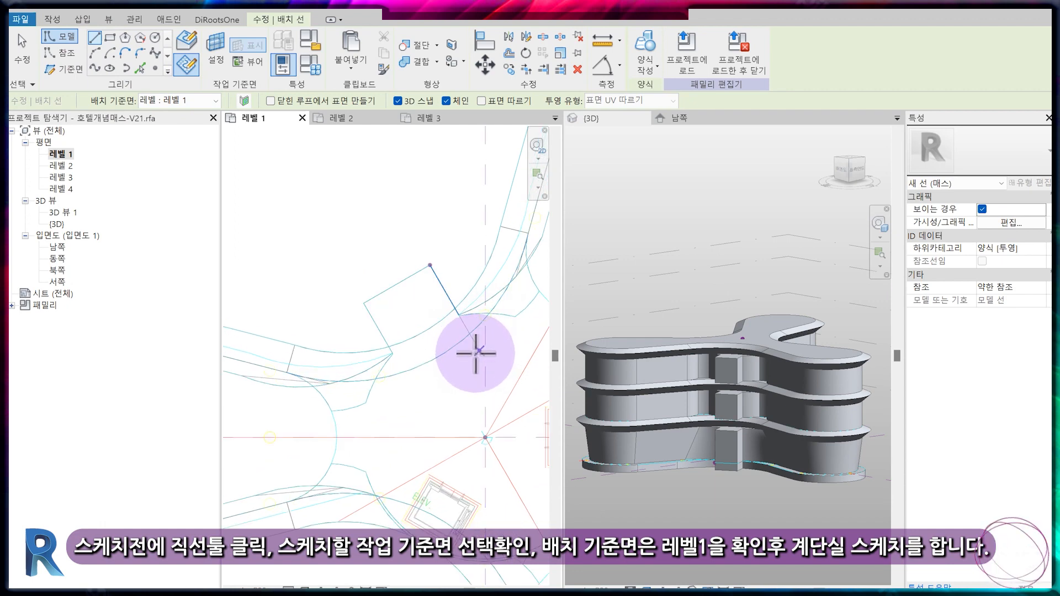
click(477, 352)
click(428, 267)
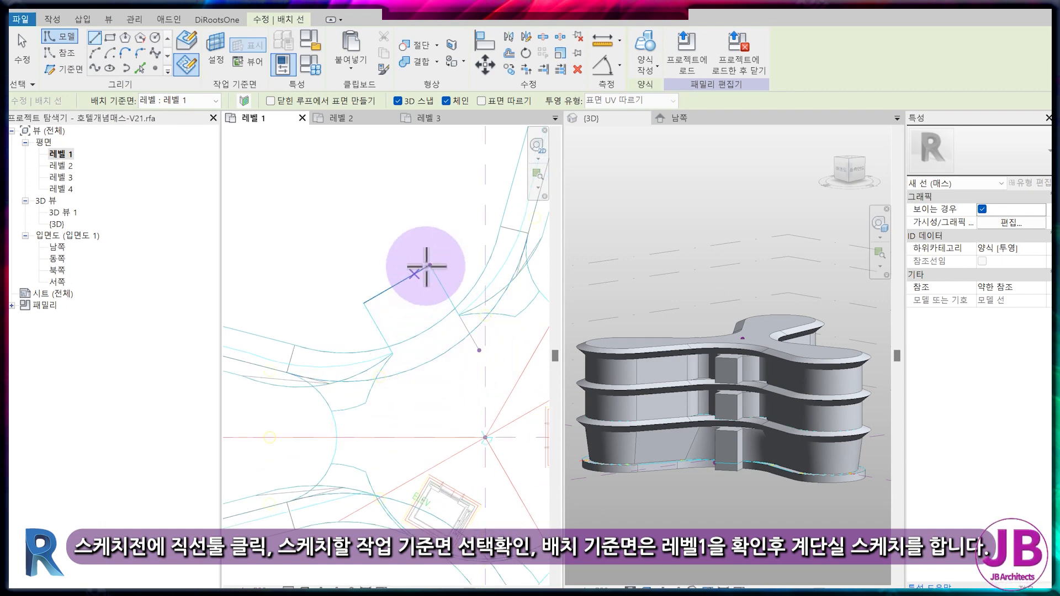
click(377, 298)
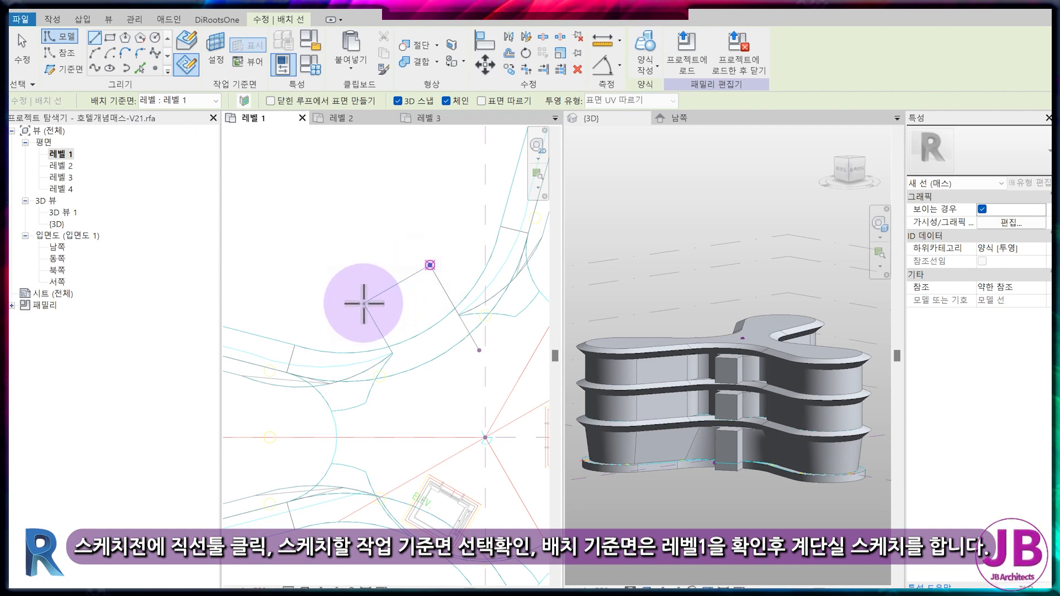
click(407, 365)
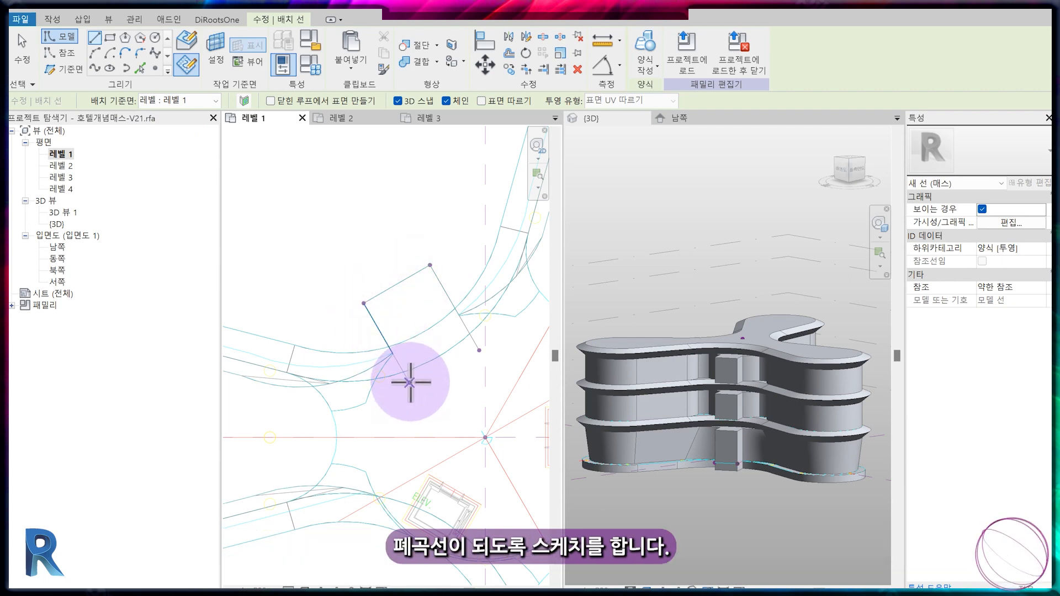
click(471, 353)
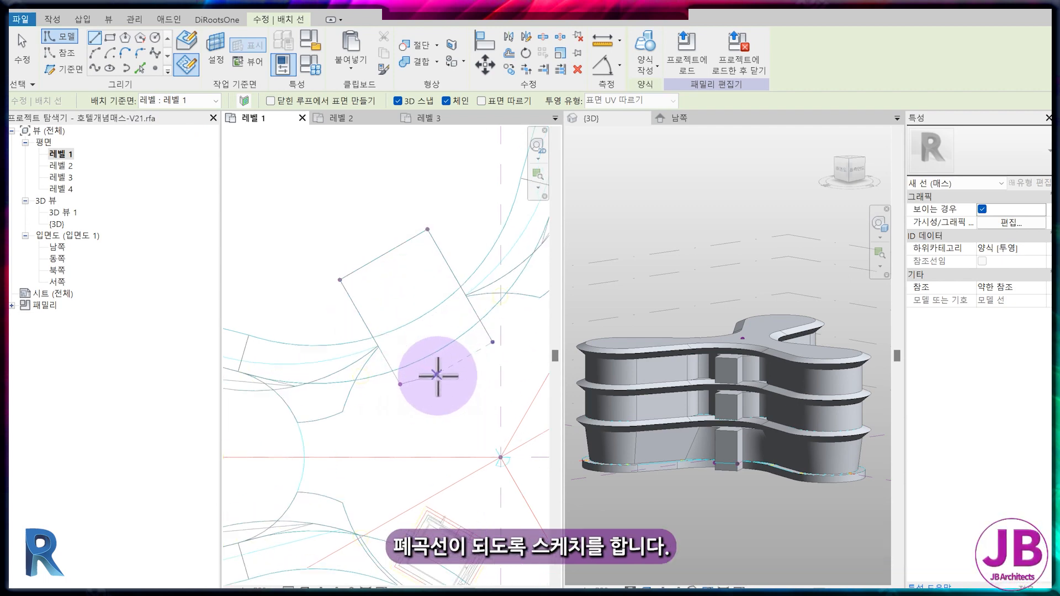
scroll(442, 378, up, 2)
click(505, 335)
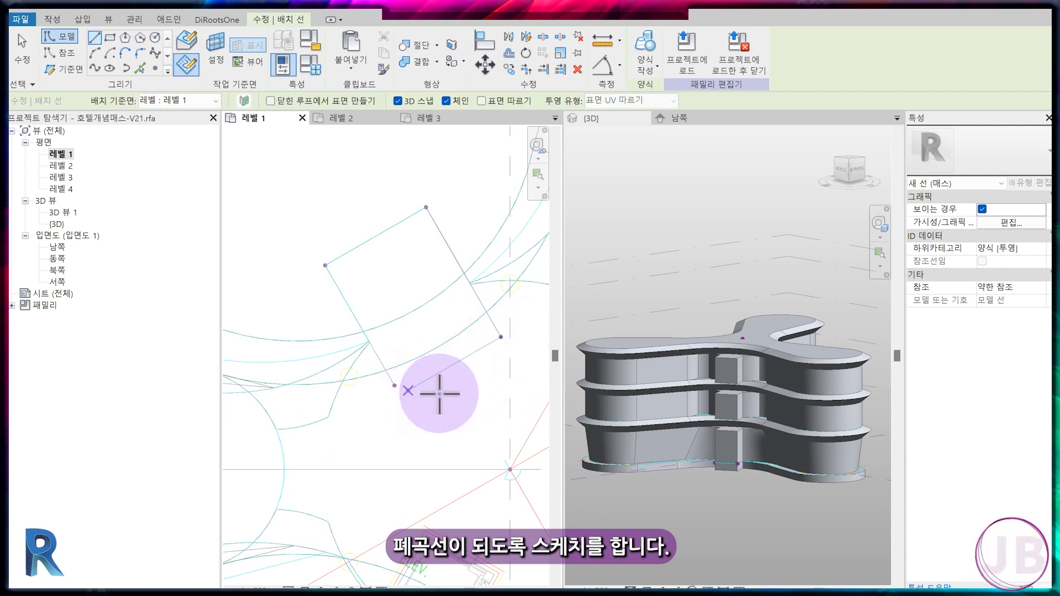
Isolate the model lines by category and delete the stair outline's inner closing line and the adjoining side line nearest the vertical reference plane
key(Escape)
key(Escape)
click(375, 435)
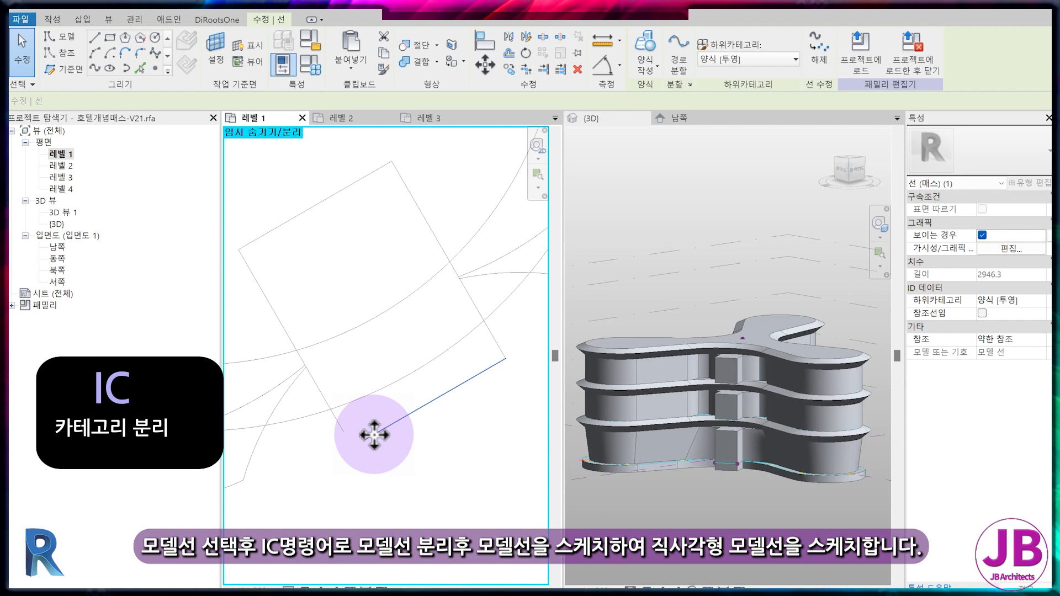
key(Delete)
click(503, 357)
key(Delete)
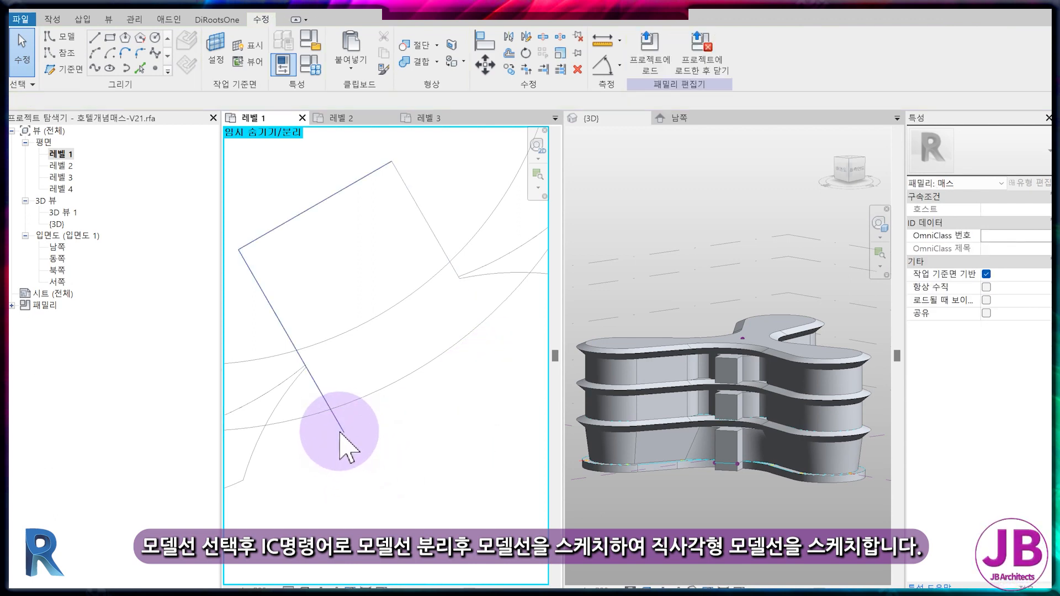
click(343, 426)
click(407, 433)
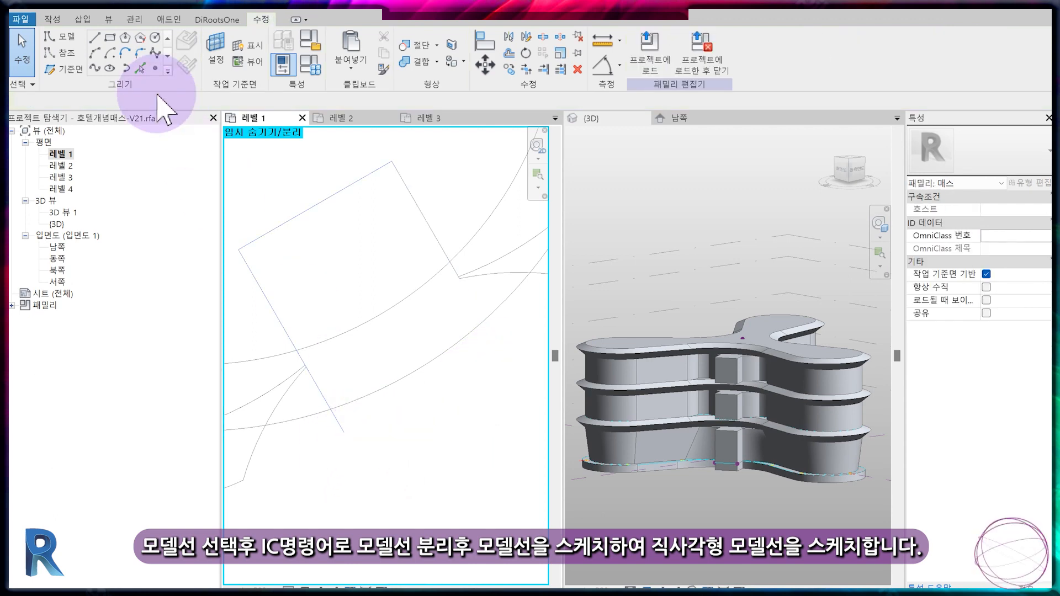
Redraw the missing side and inner closing line of the stair outline on 레벨 1 to form a closed rectangle
click(67, 37)
click(92, 38)
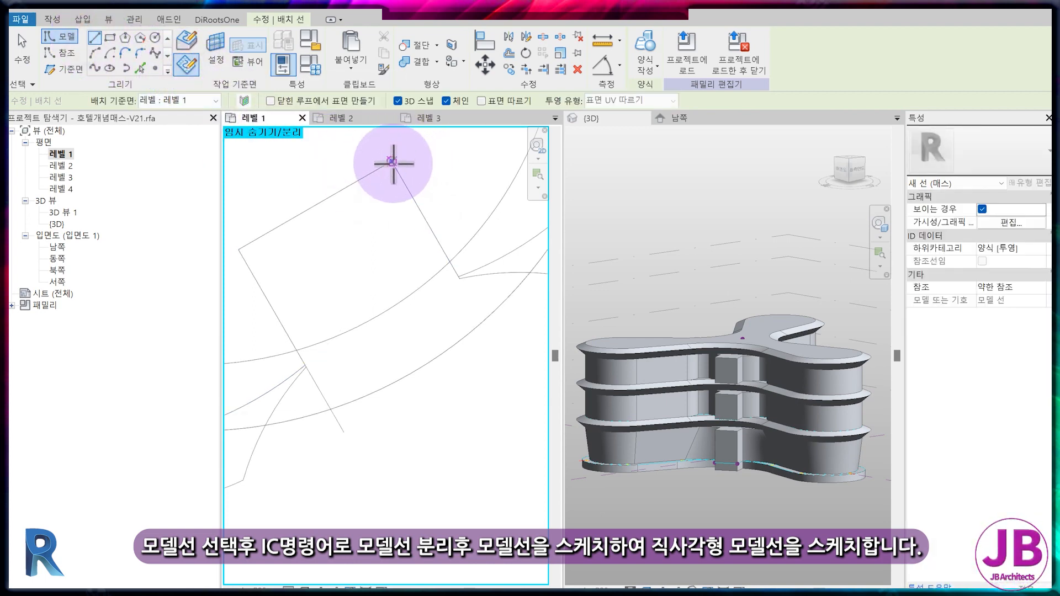
click(391, 162)
click(459, 278)
click(497, 343)
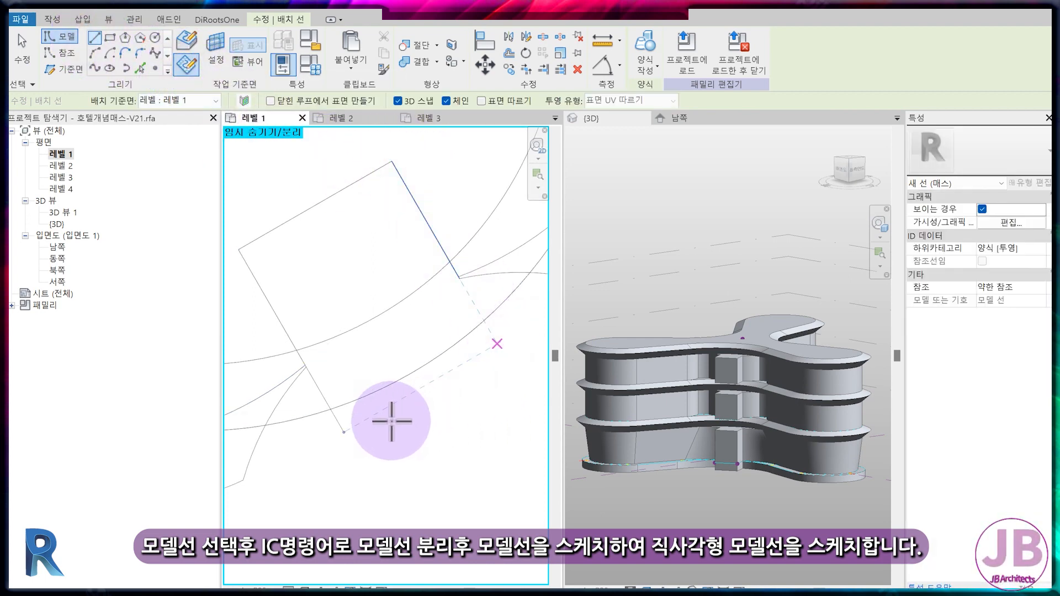
click(345, 434)
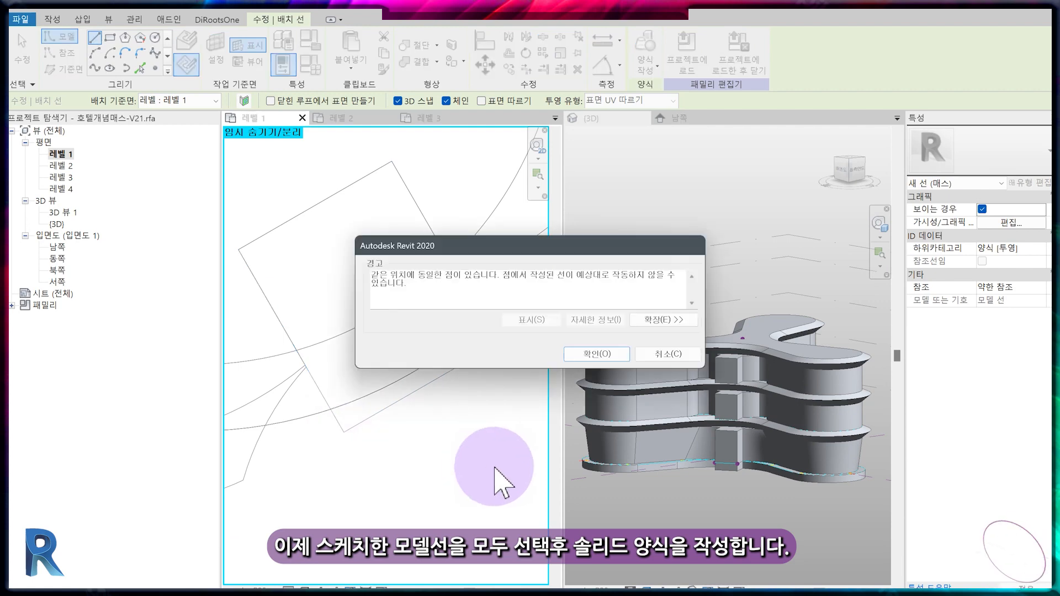
click(608, 358)
key(Escape)
key(Escape)
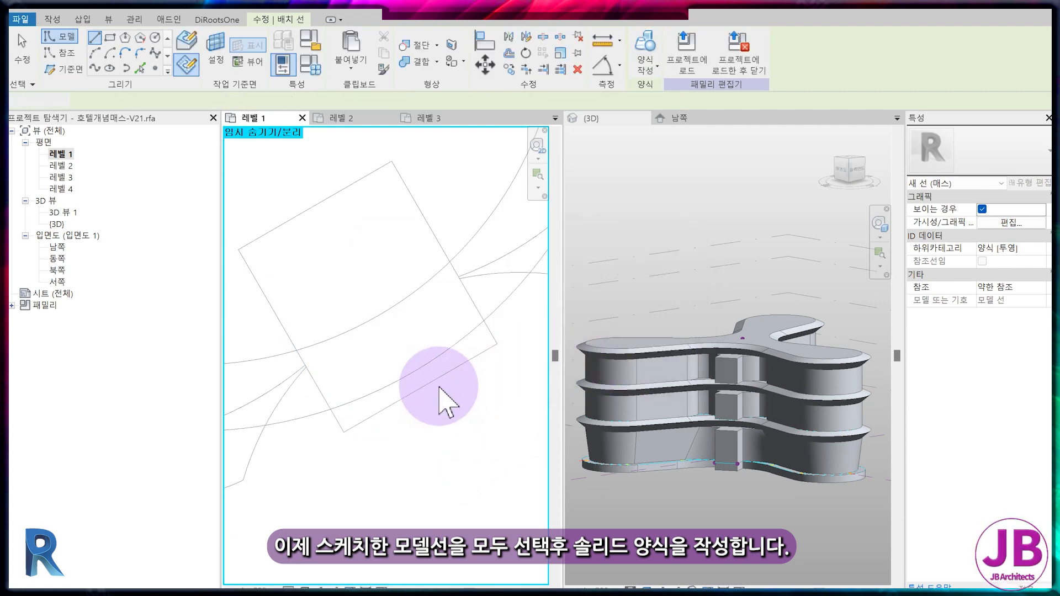
Create a solid form from the four stair-outline lines, choosing the extruded solid rather than the flat face
click(375, 421)
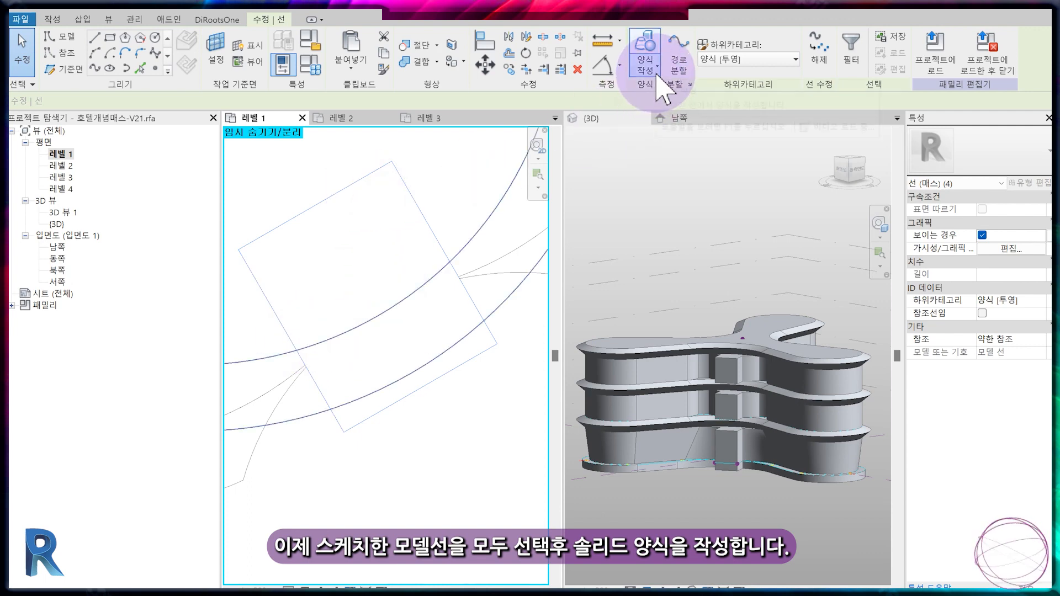
click(646, 64)
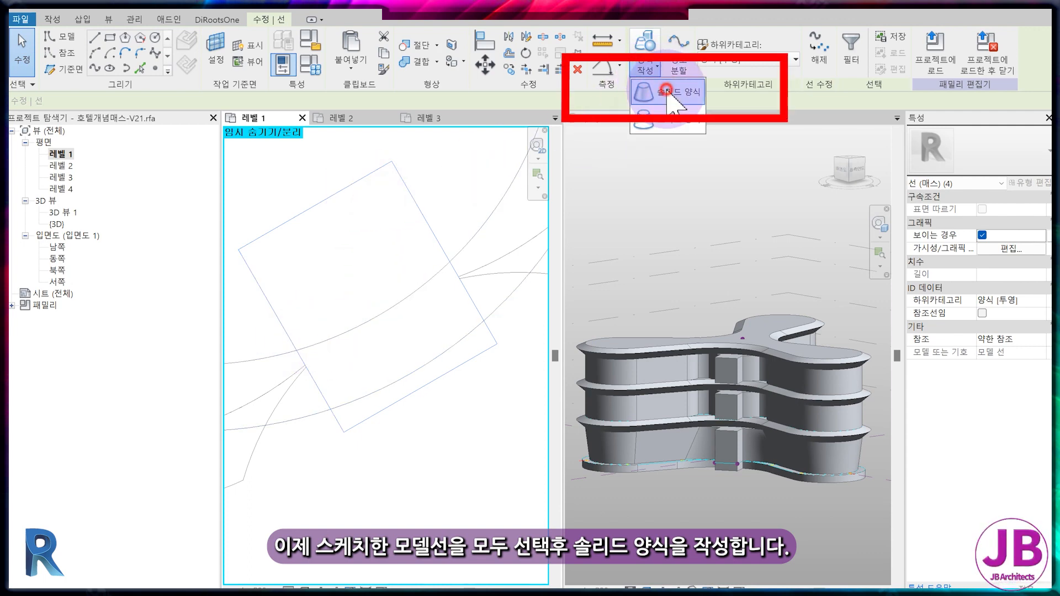
click(669, 92)
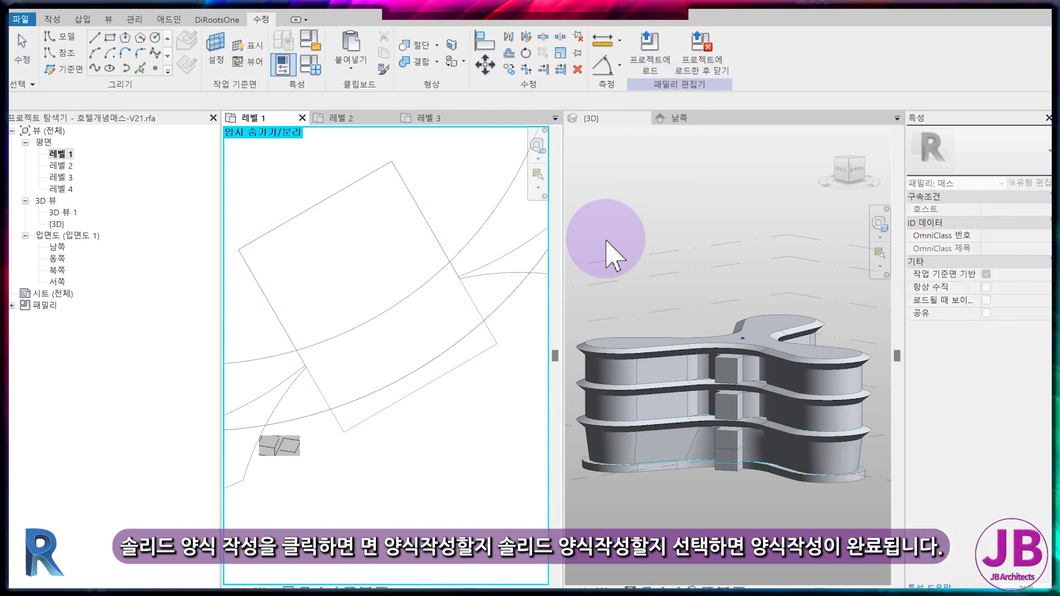
click(289, 453)
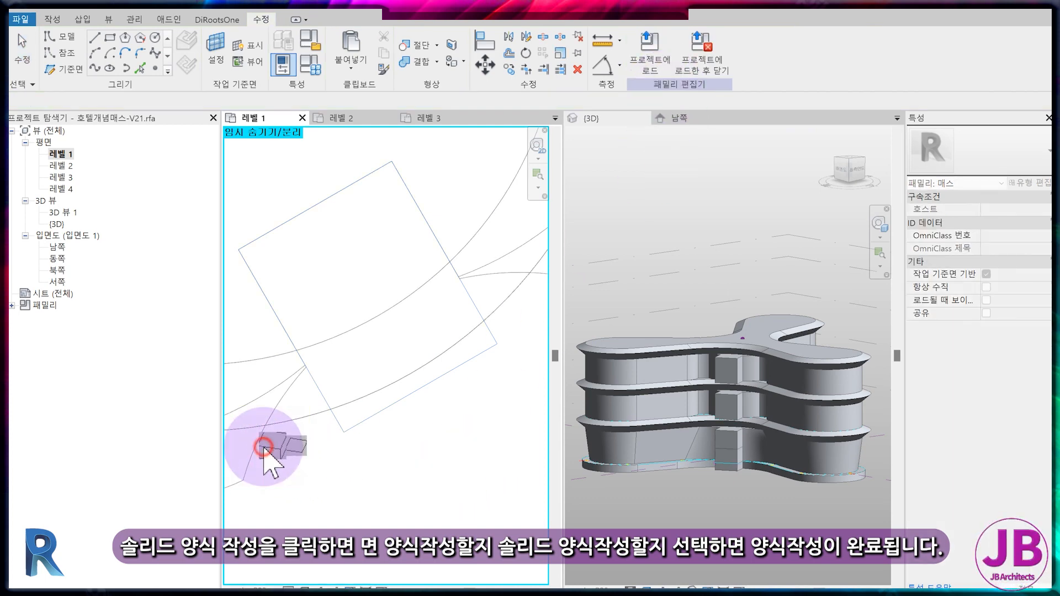
click(264, 446)
Set the stair core form's extrusion height to 18000 in the 3D view
click(694, 450)
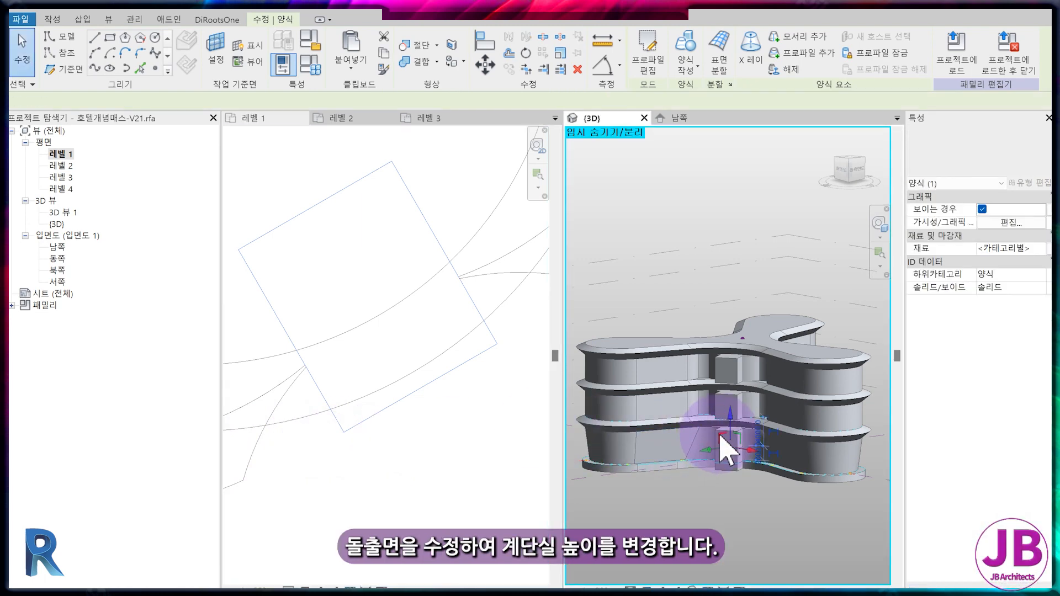
scroll(755, 465, up, 2)
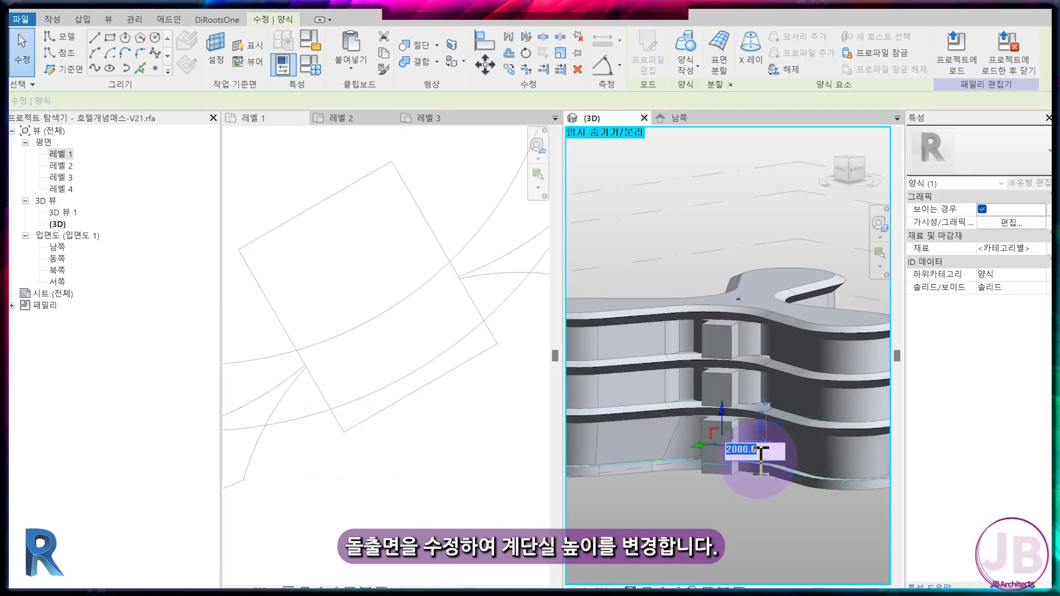
text(18)
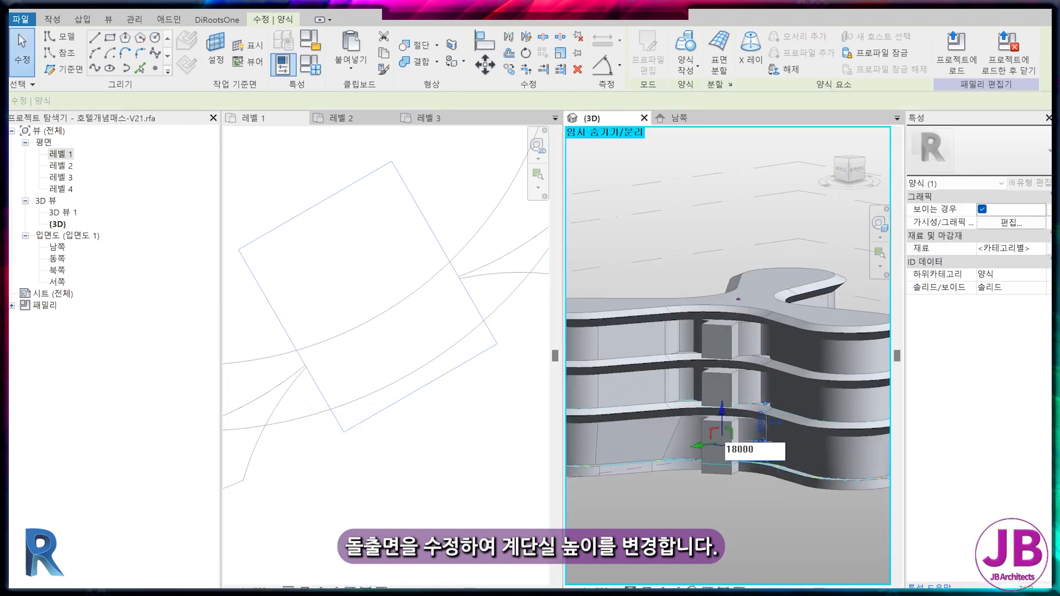
click(748, 475)
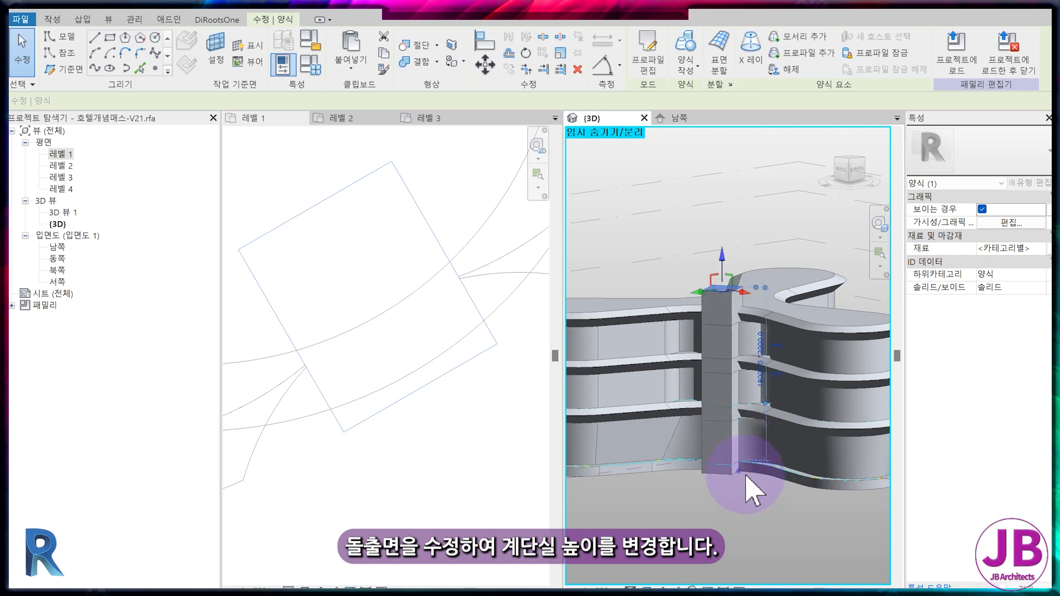
Align the stair core's top face with 레벨 5 in the 남쪽 elevation by setting its offset from that level to 0
click(754, 506)
click(728, 302)
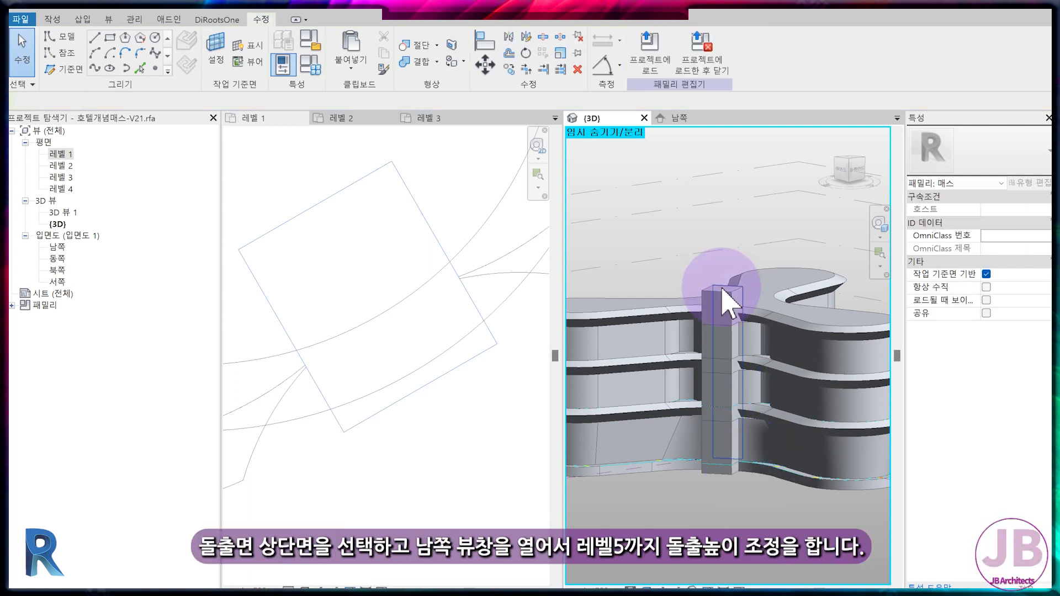
scroll(728, 303, up, 3)
click(731, 286)
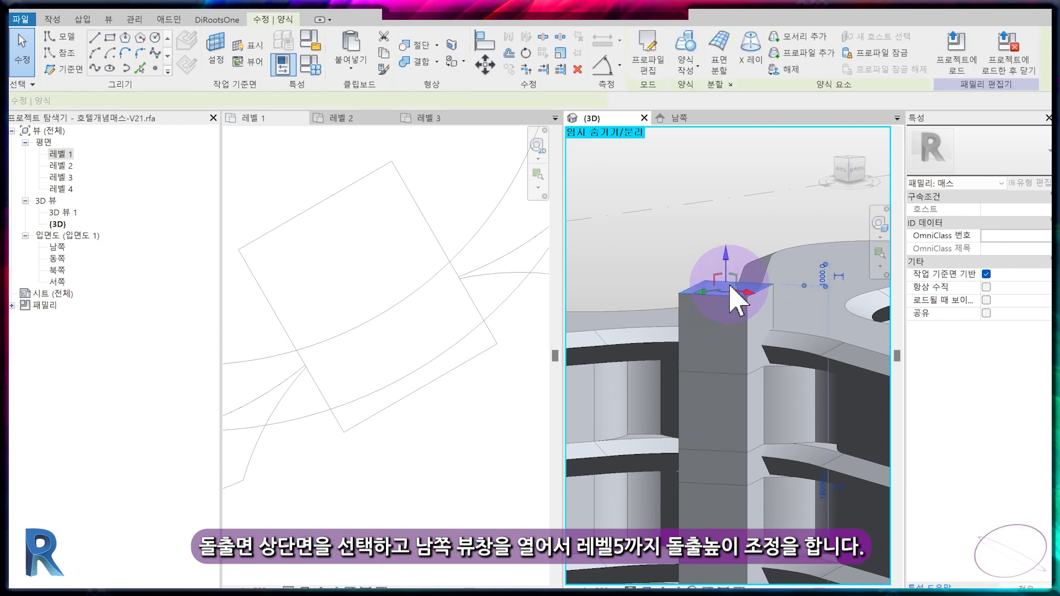
click(693, 123)
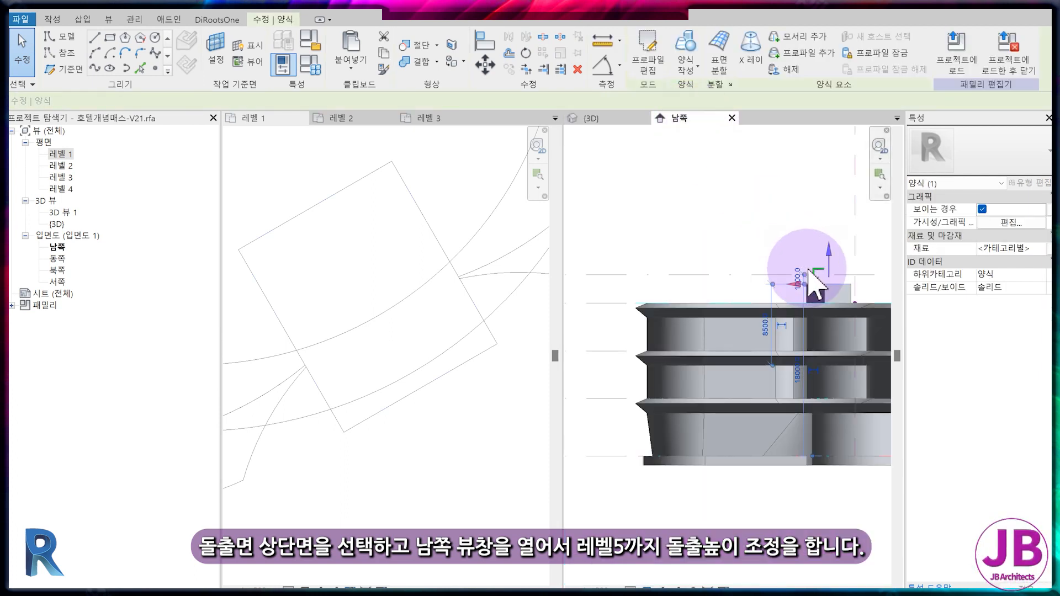
scroll(798, 287, up, 3)
click(807, 276)
text(0)
key(Return)
click(773, 242)
scroll(773, 242, down, 1)
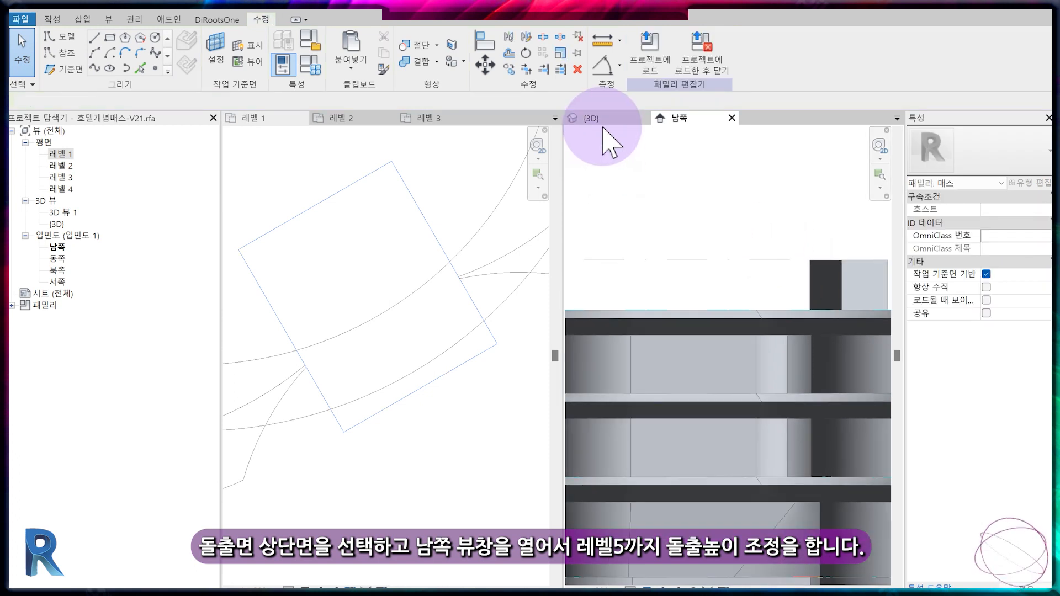
Draw an outward-bulging arc of about 1639 mm radius between the stair outline's two outer corners, on the 레벨 1 work plane
click(606, 119)
scroll(450, 356, down, 2)
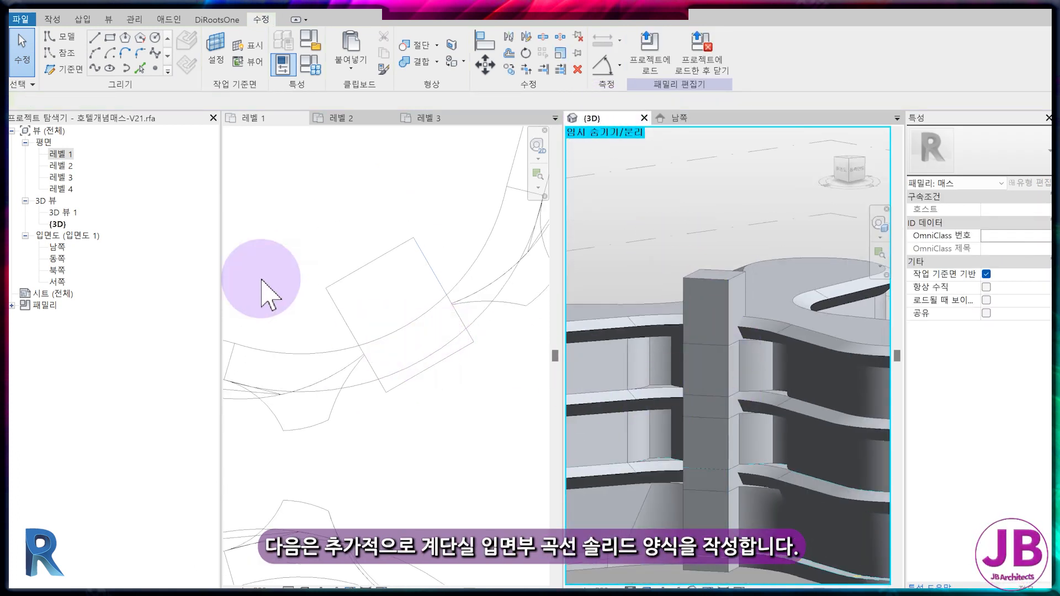
click(95, 54)
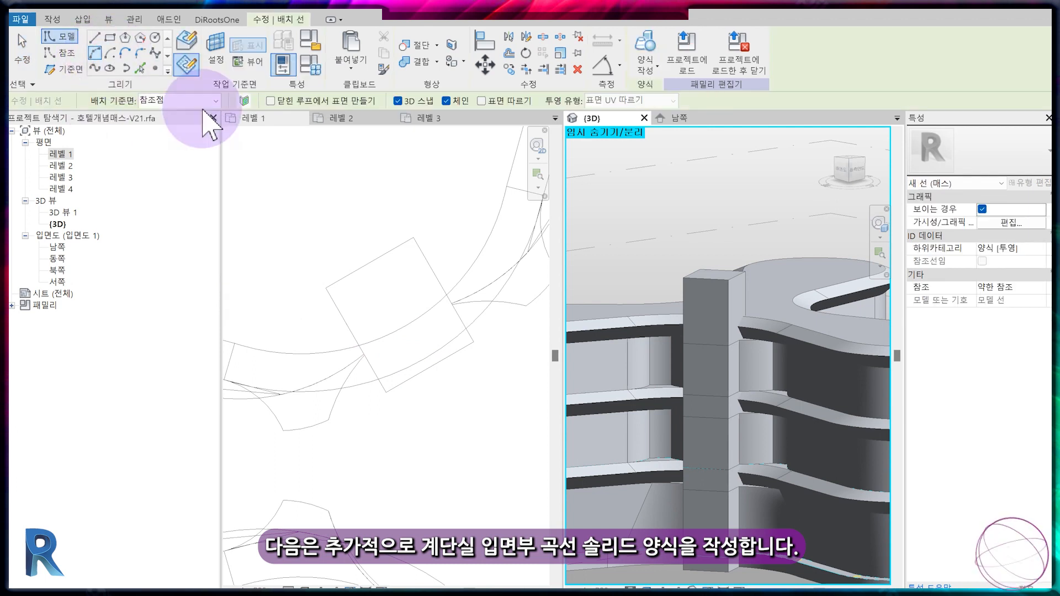
click(203, 100)
click(197, 113)
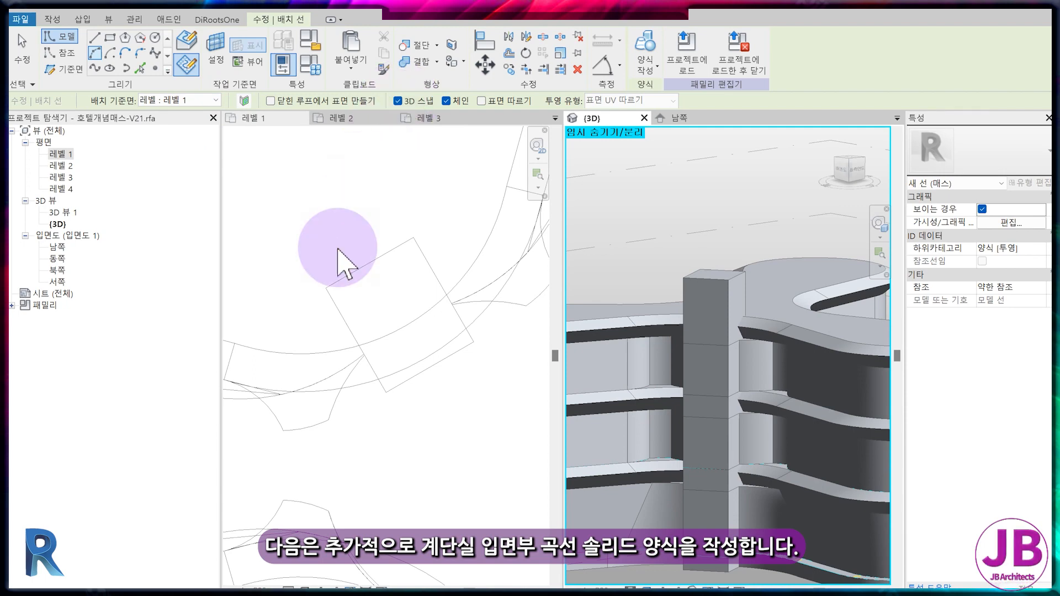
click(327, 288)
click(327, 286)
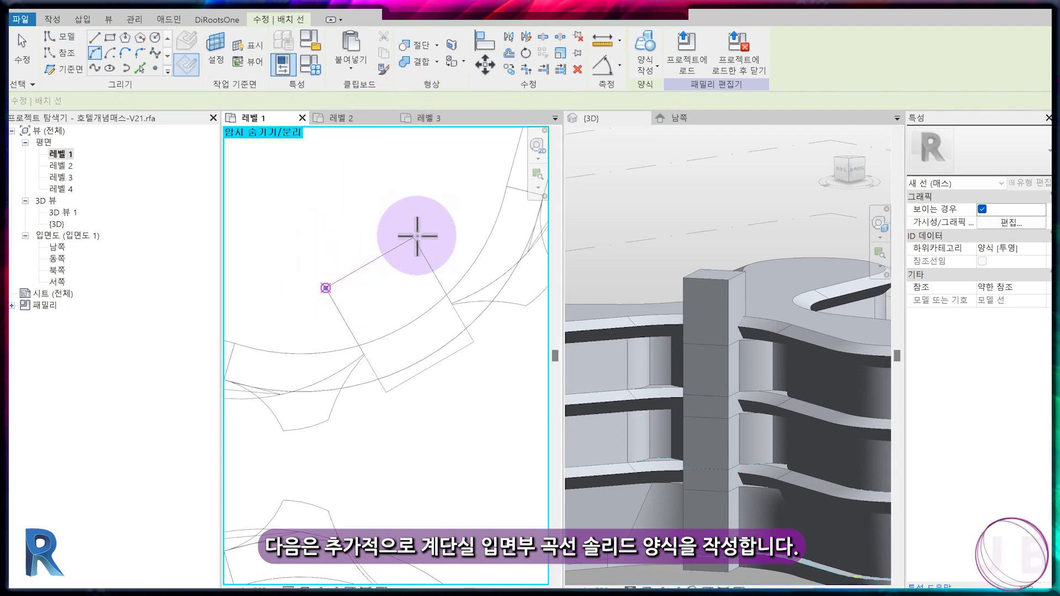
click(413, 238)
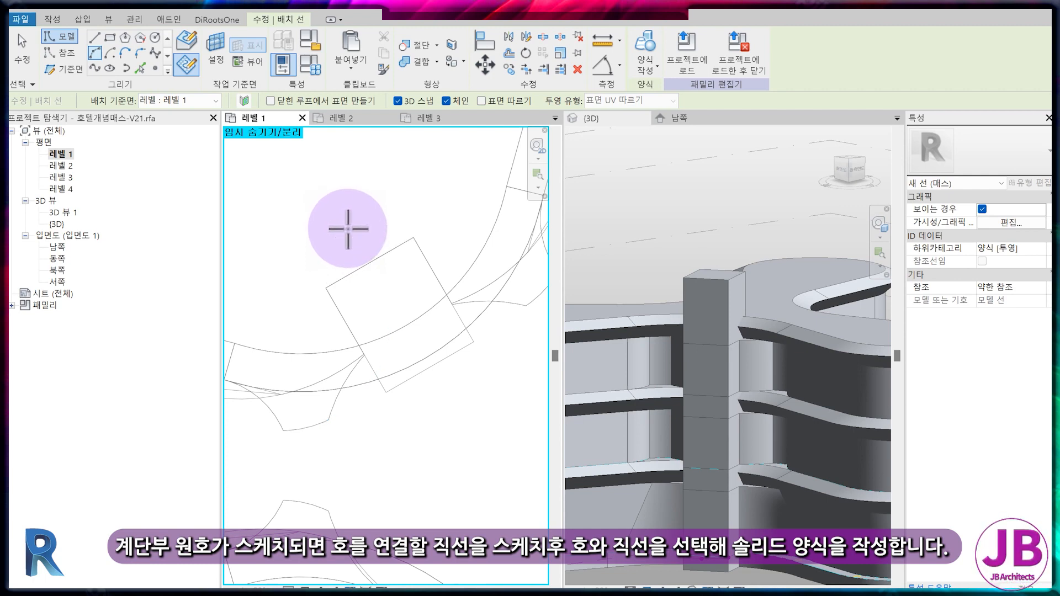
click(352, 238)
key(Escape)
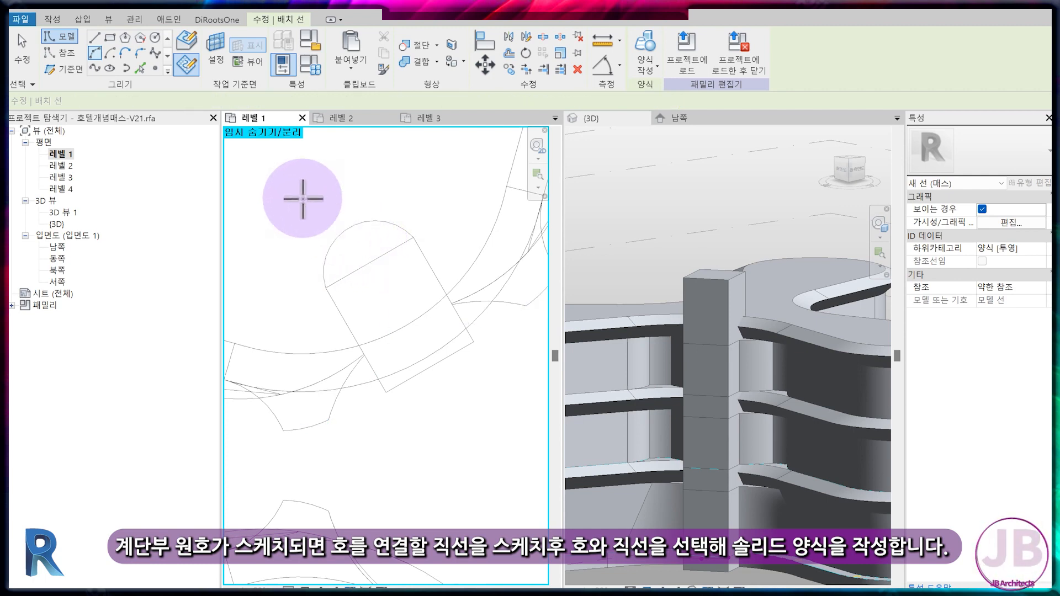
Close the arc with a straight line between its two endpoints on the stair outline in the 레벨 1 plan
click(98, 38)
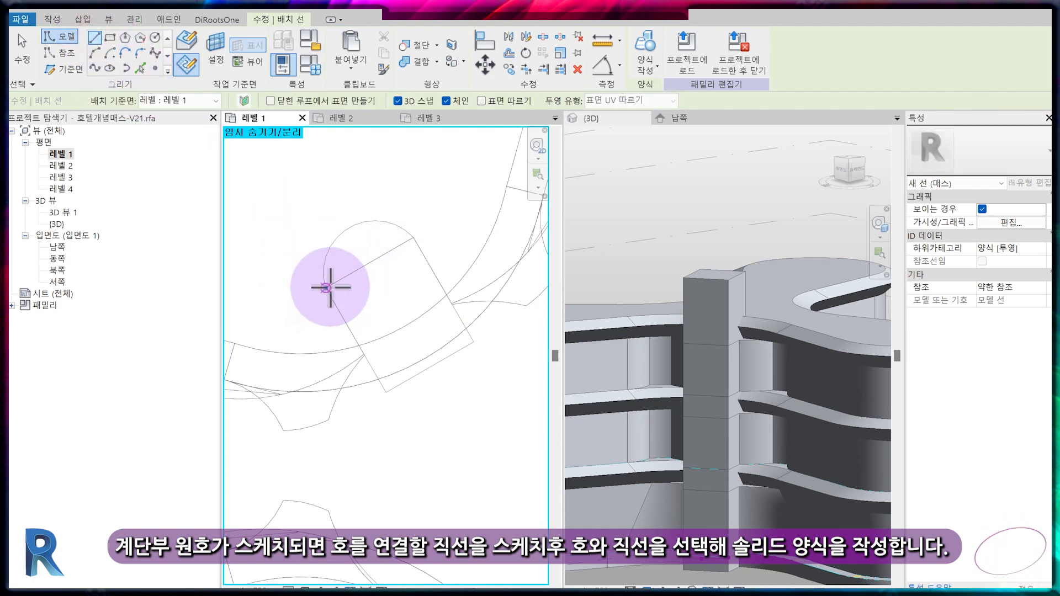
click(328, 287)
click(413, 238)
click(610, 354)
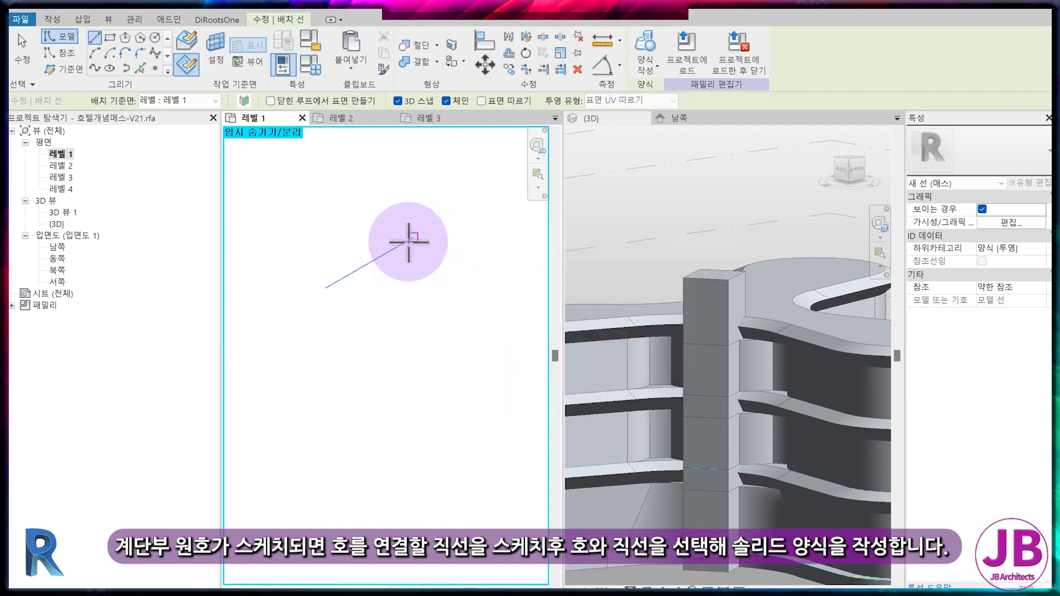
key(Escape)
key(Escape)
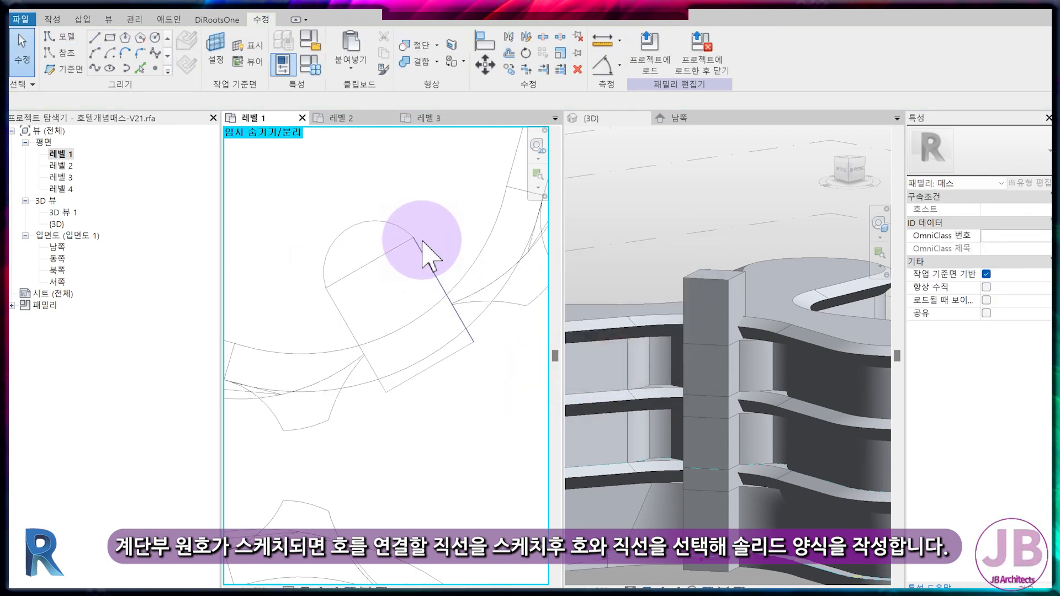
Create a solid form from the arc and its closing line, choosing the extruded solid option
click(379, 220)
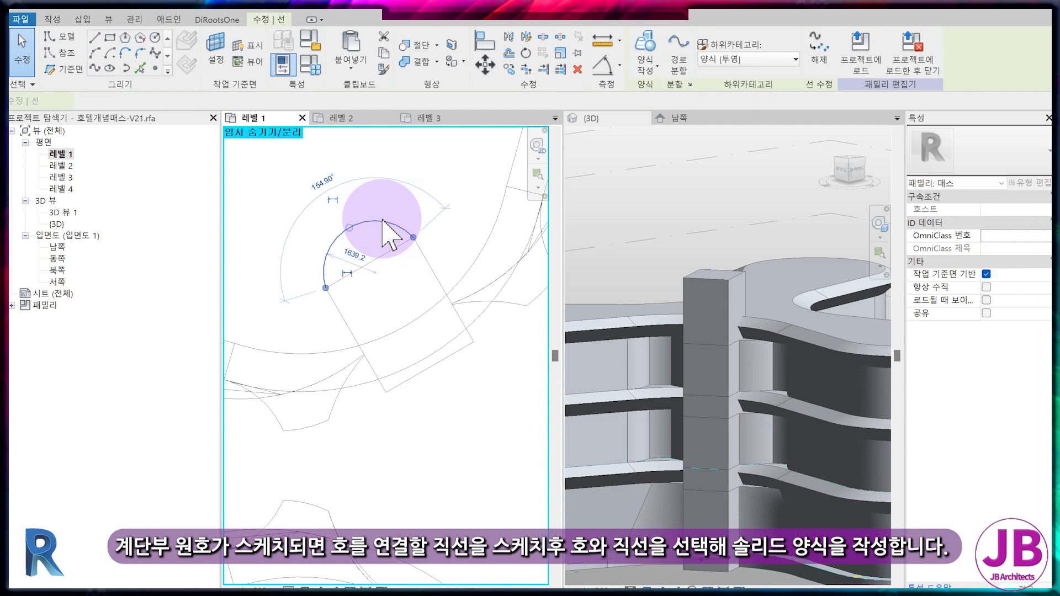
click(389, 255)
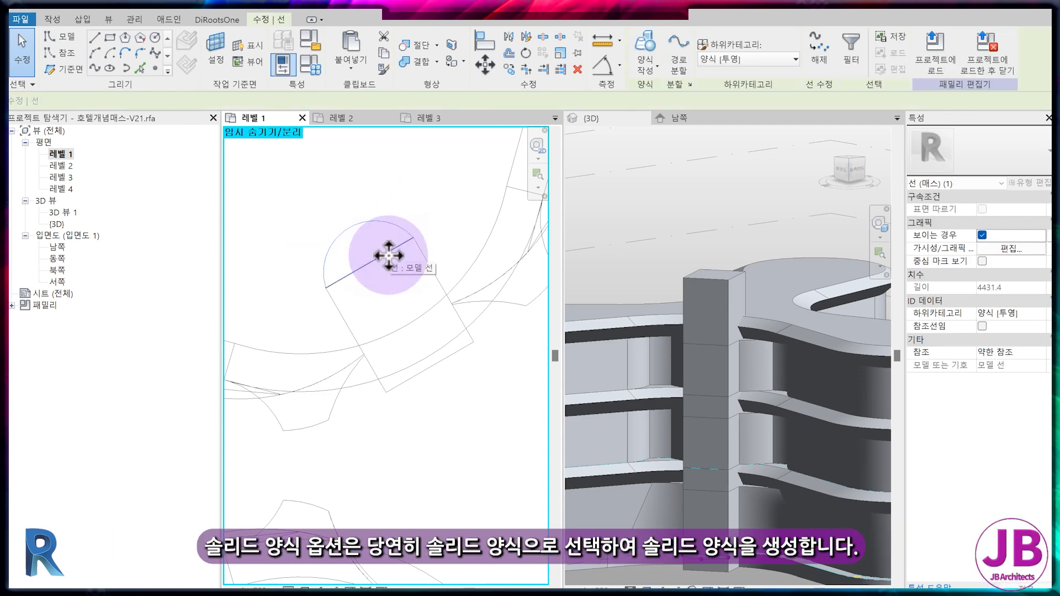
click(645, 61)
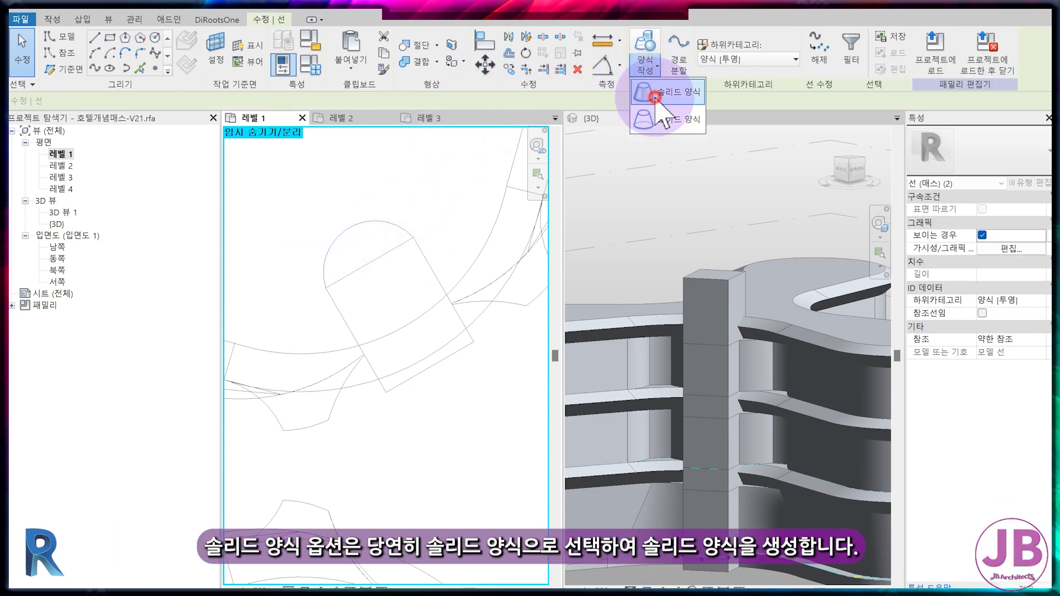
click(656, 99)
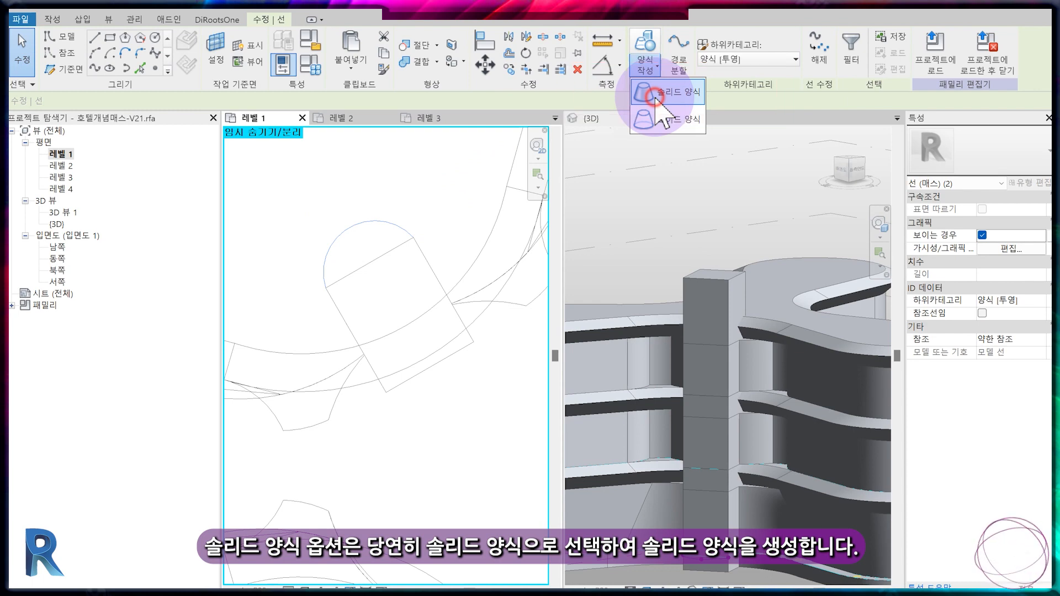
click(354, 303)
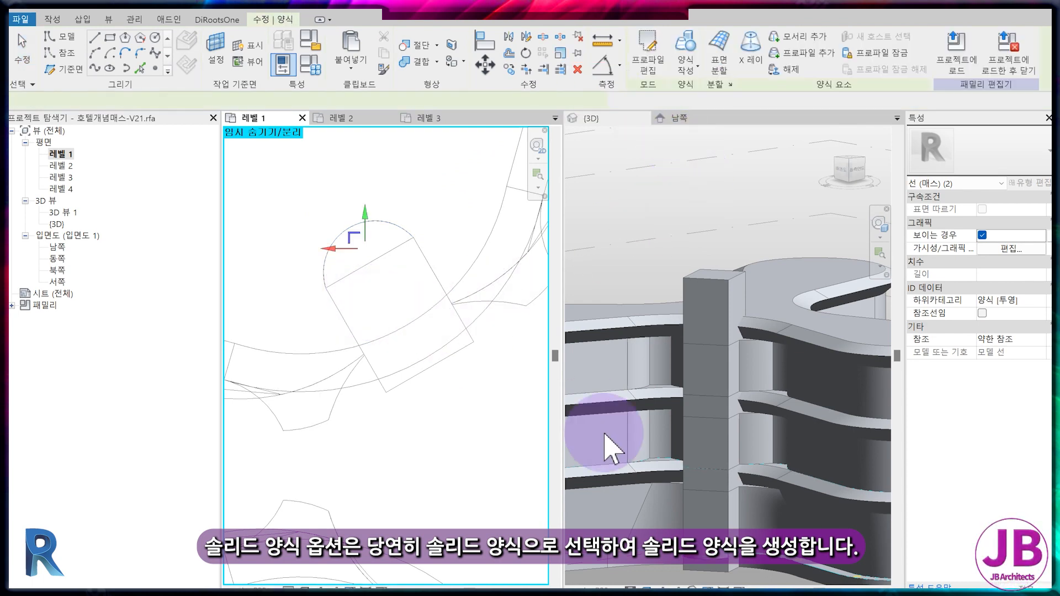
Set the curved stair form's extrusion height to 18000 in the 3D view
click(701, 566)
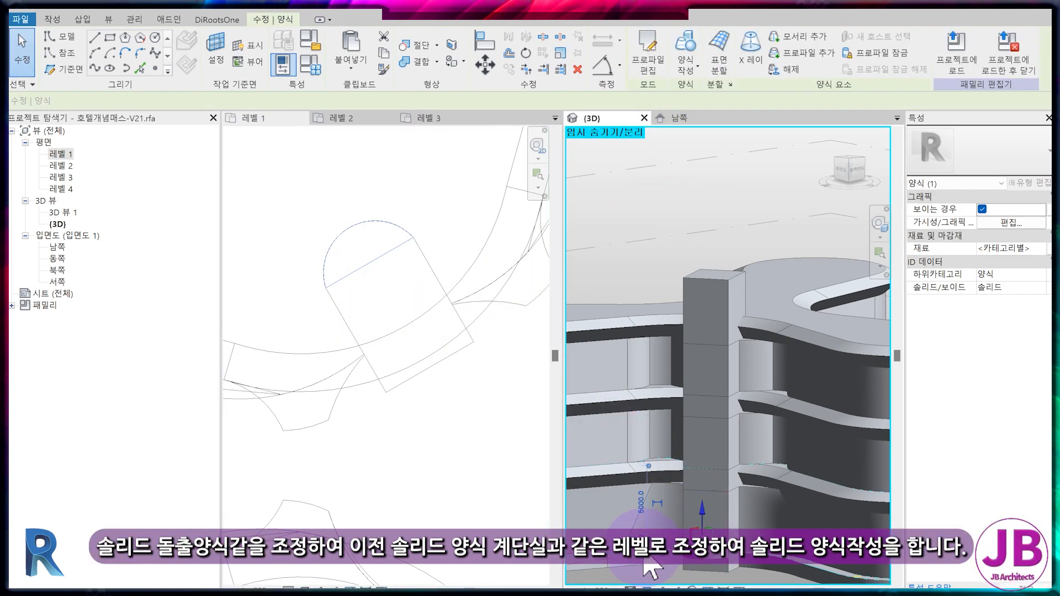
scroll(641, 550, up, 2)
click(644, 548)
text(18000)
key(Return)
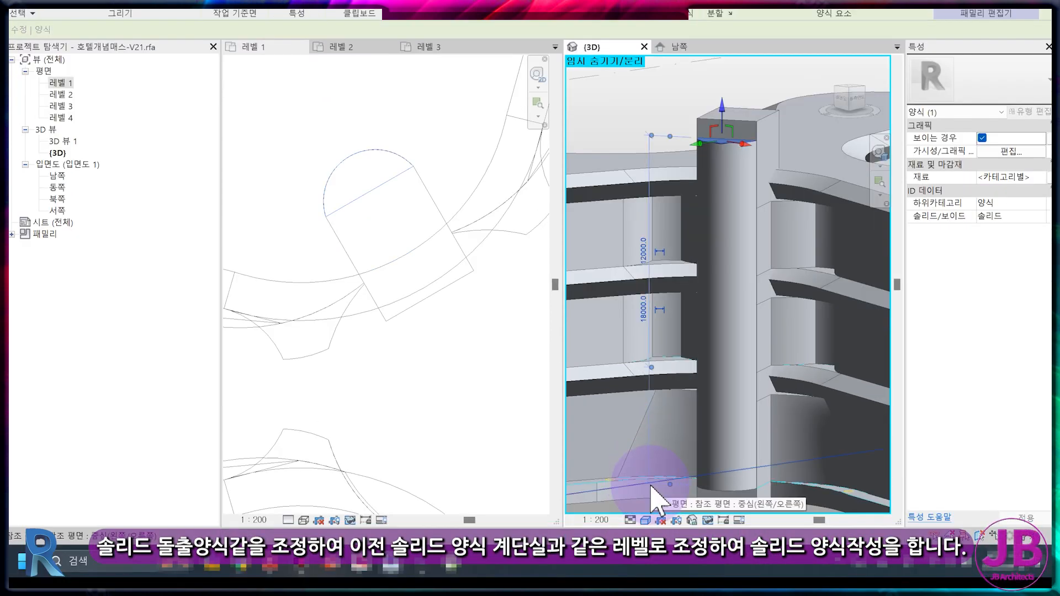
Raise the curved stair form's top face to 레벨 5 in the 남쪽 elevation, and return to the 3D view
scroll(635, 237, up, 1)
click(679, 46)
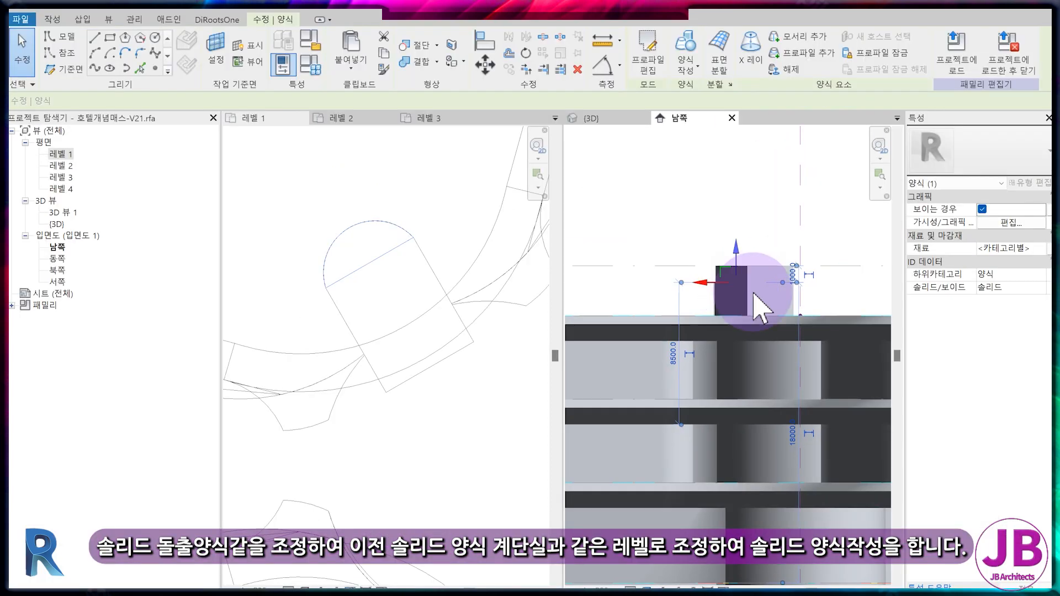
scroll(807, 287, up, 2)
key(Escape)
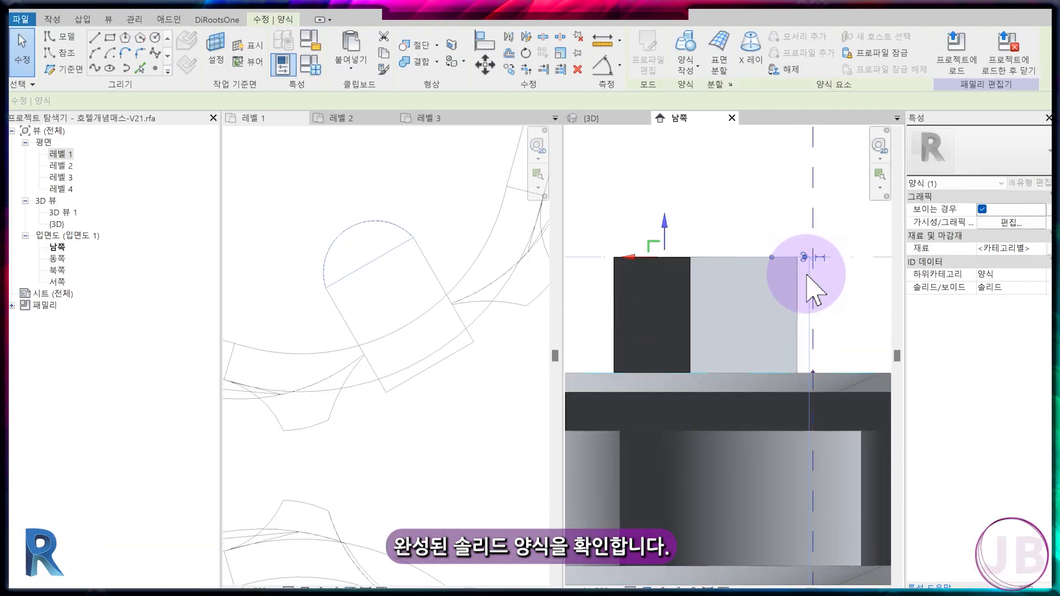
click(610, 119)
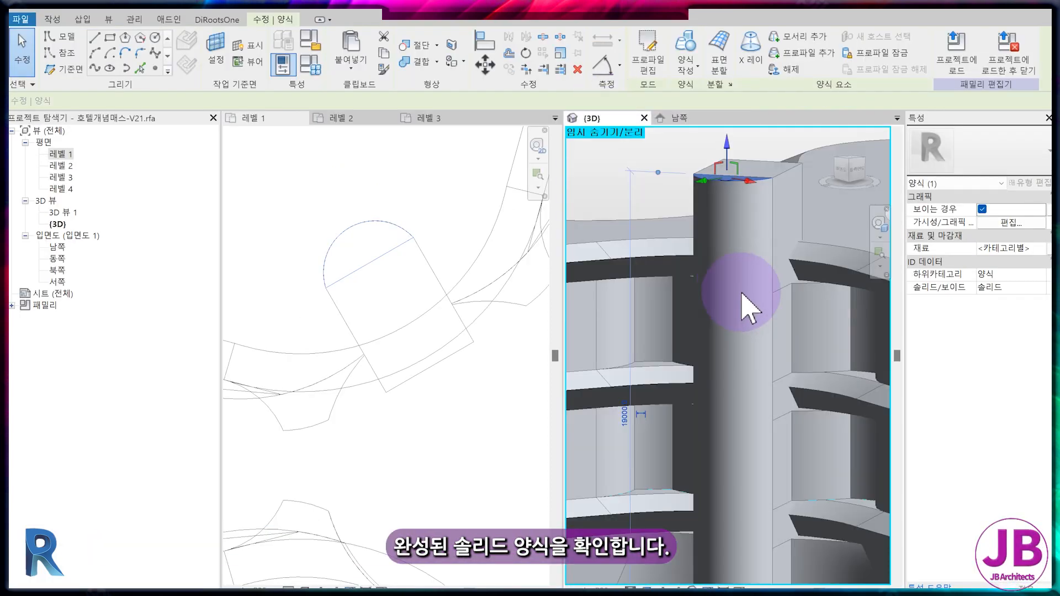
scroll(741, 292, down, 1)
key(Escape)
Join the curved form to the rectangular stair core, and join the combined stair form to the guest-room form
click(414, 63)
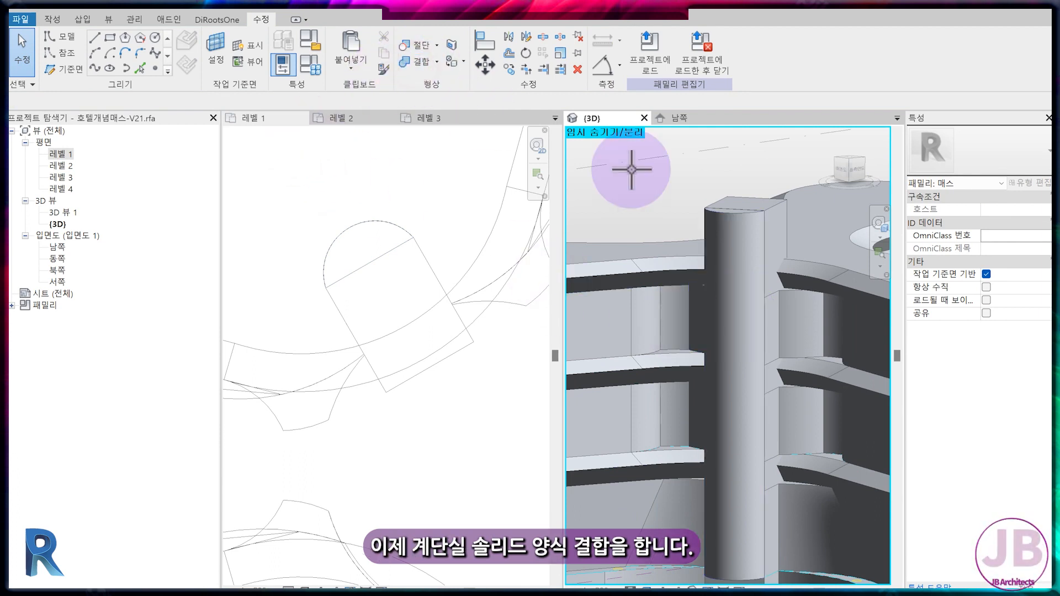
click(762, 210)
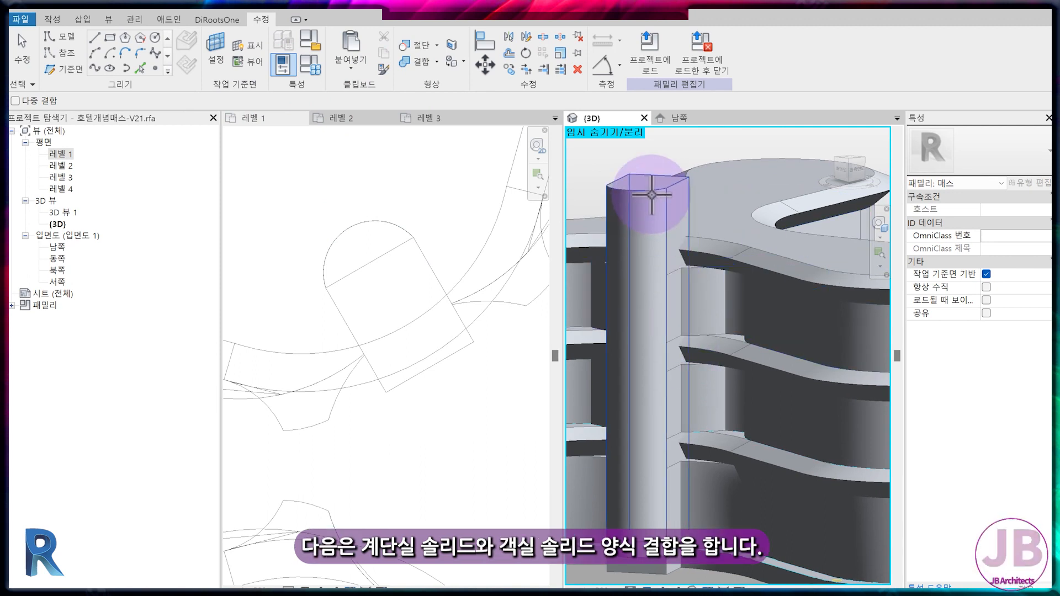
click(635, 195)
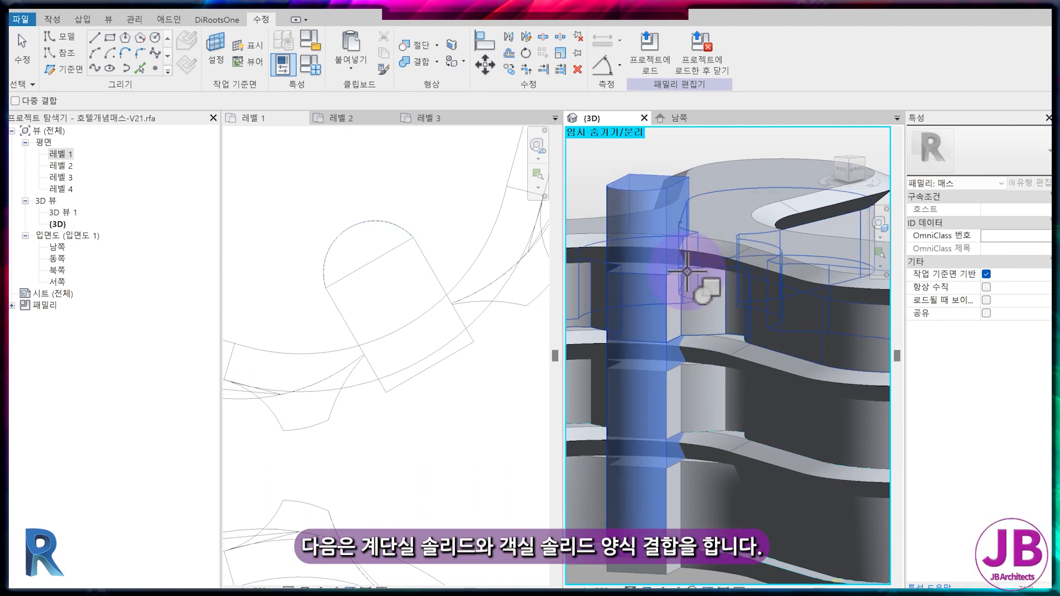
click(697, 281)
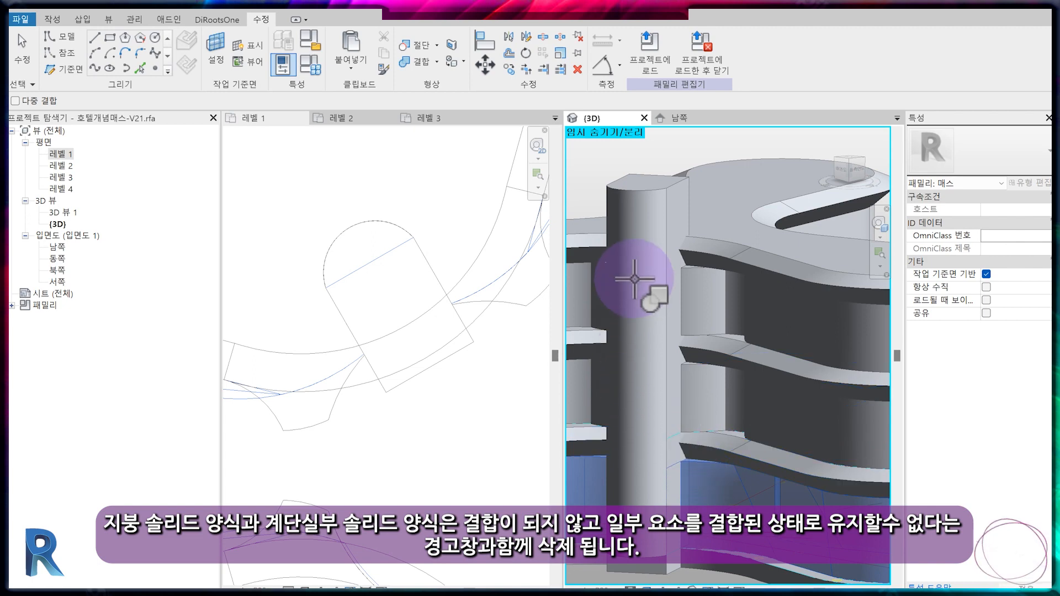
Try to join the roof slab form to the combined stair form
scroll(600, 302, down, 2)
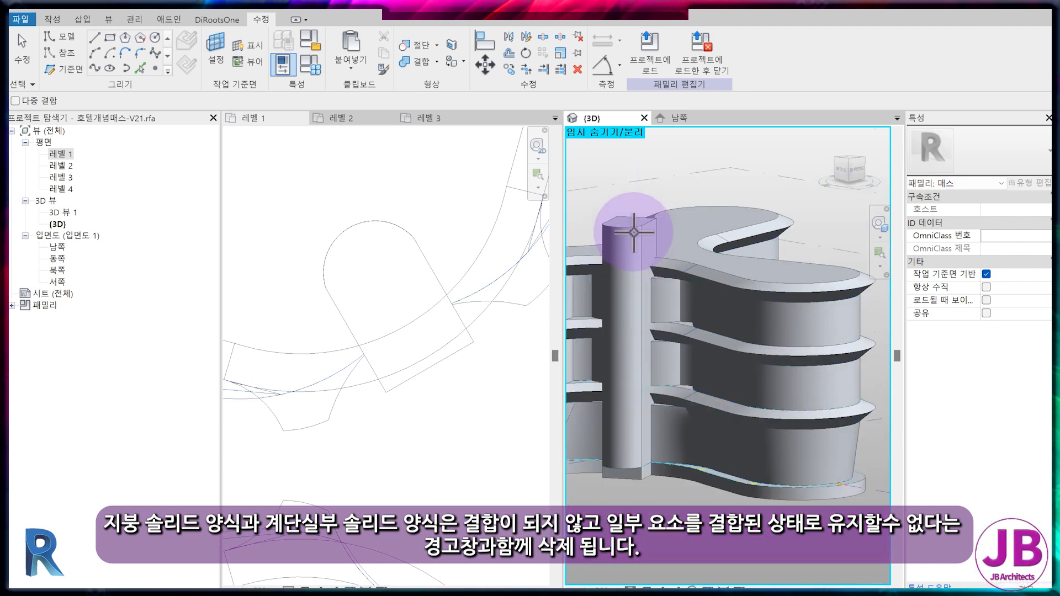
click(774, 280)
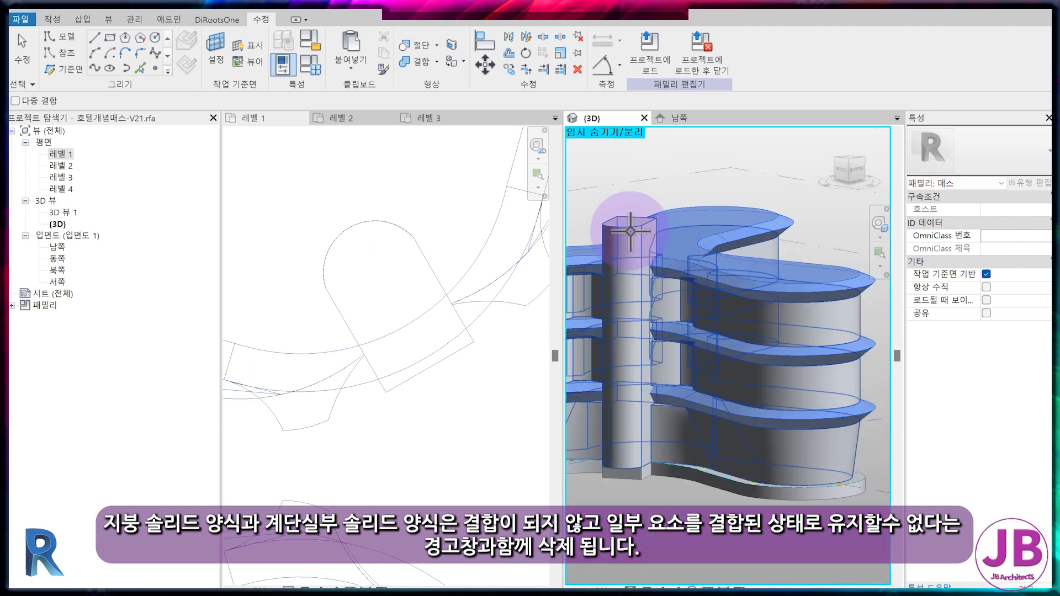
key(Delete)
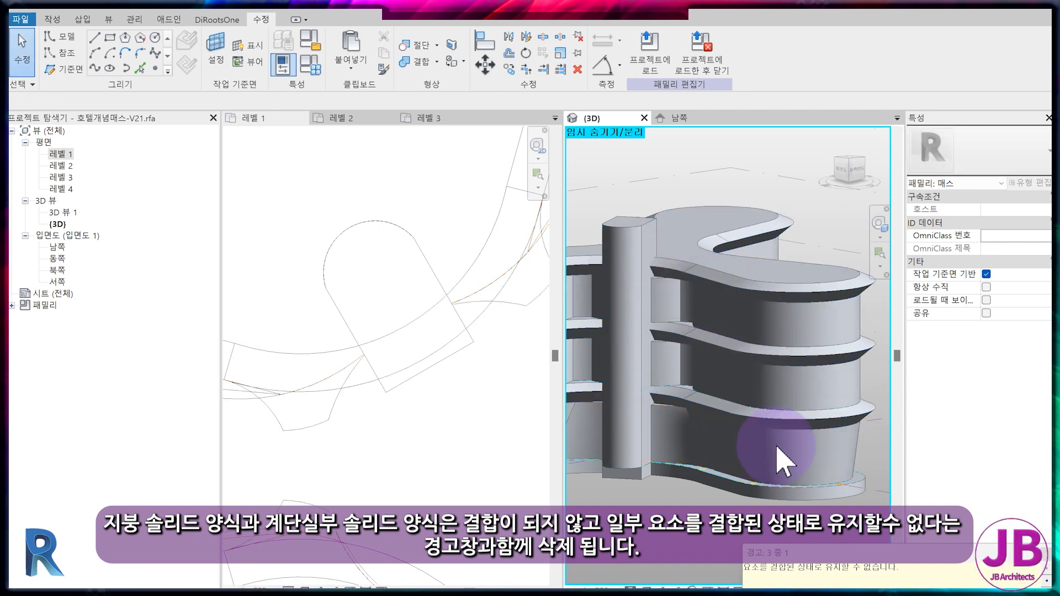
Try to join the combined stair form to the base slab form under the first floor
click(408, 61)
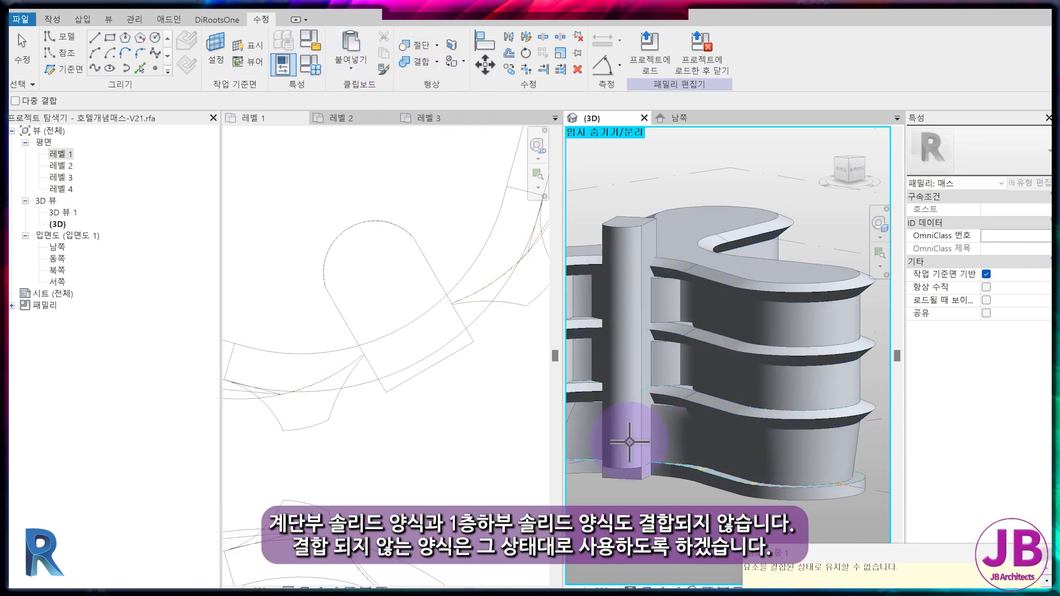
click(643, 238)
click(773, 497)
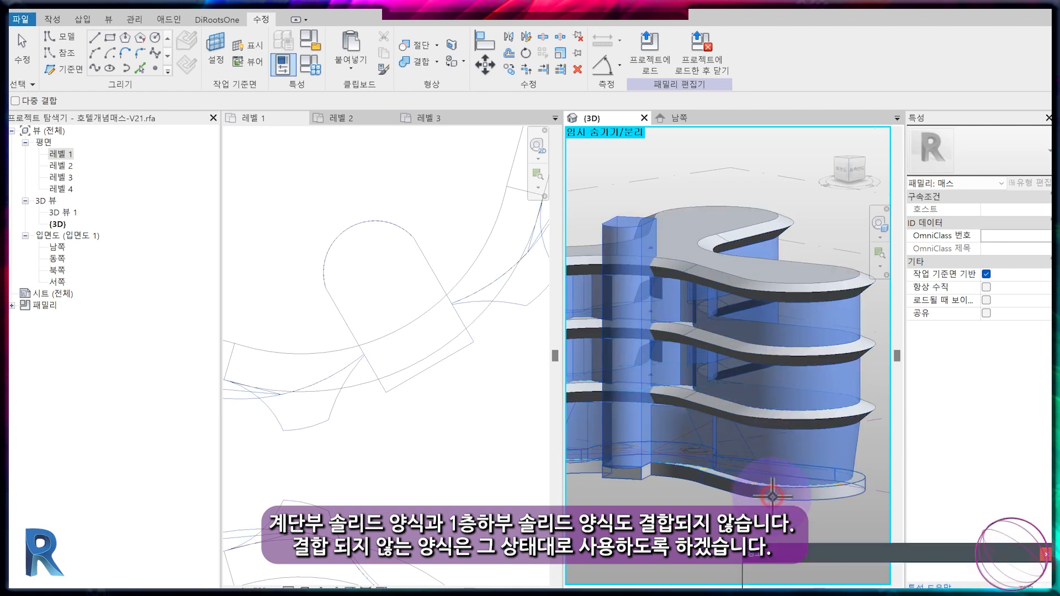
key(Escape)
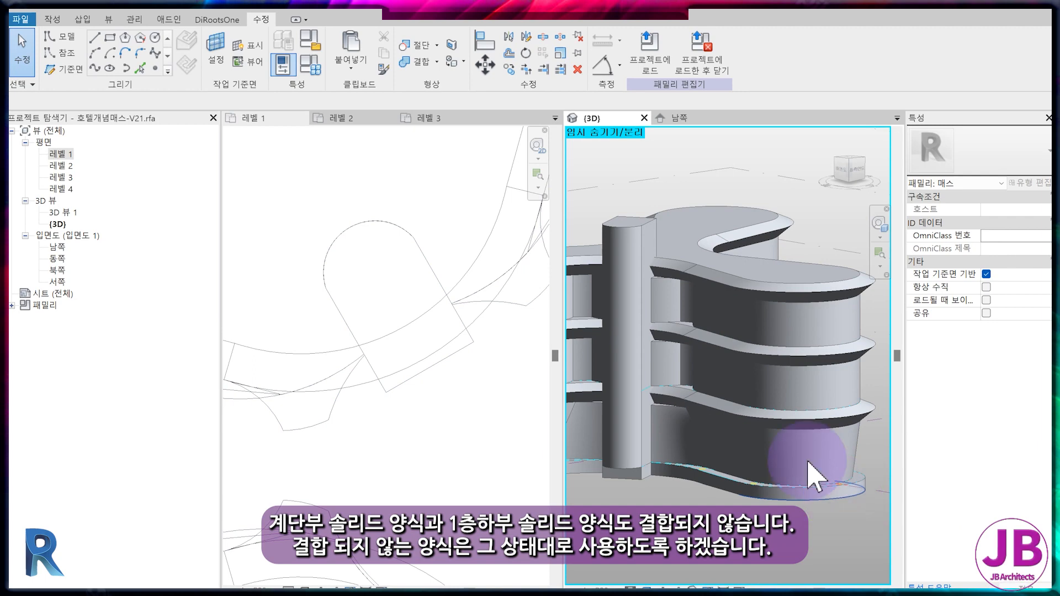
Join the base slab form under the first floor to the roof slab form above it
click(409, 62)
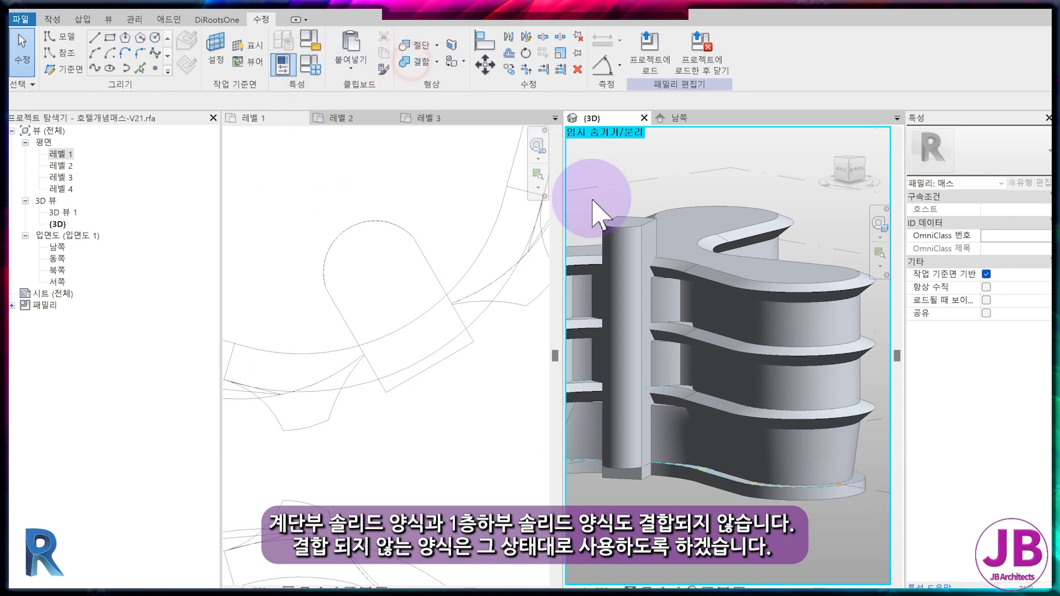
click(810, 497)
click(817, 421)
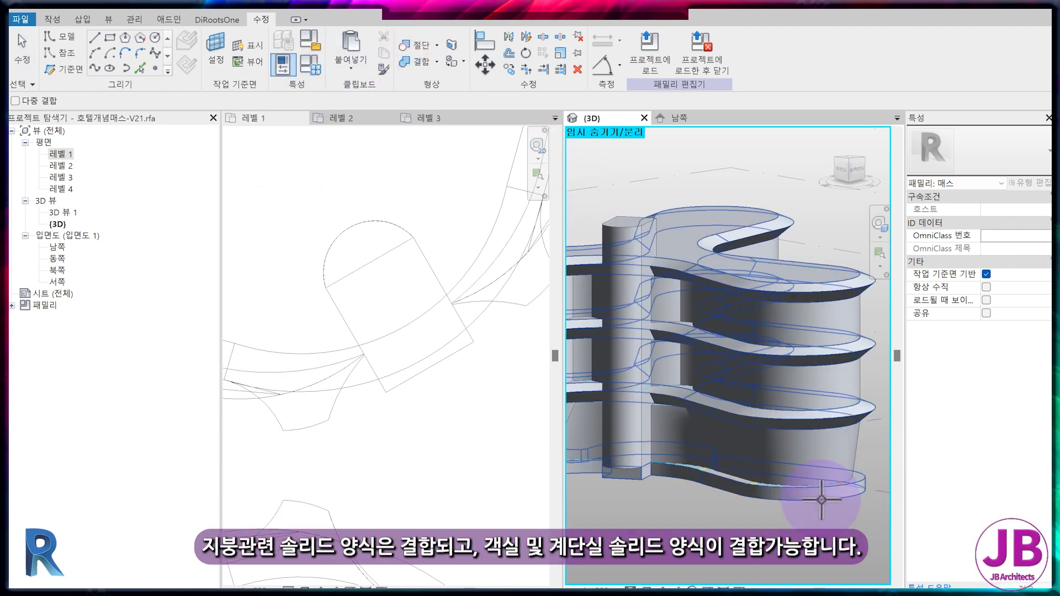
key(Escape)
Try to join the combined roof and base slab form to the guest-room and stair form
click(415, 61)
click(827, 280)
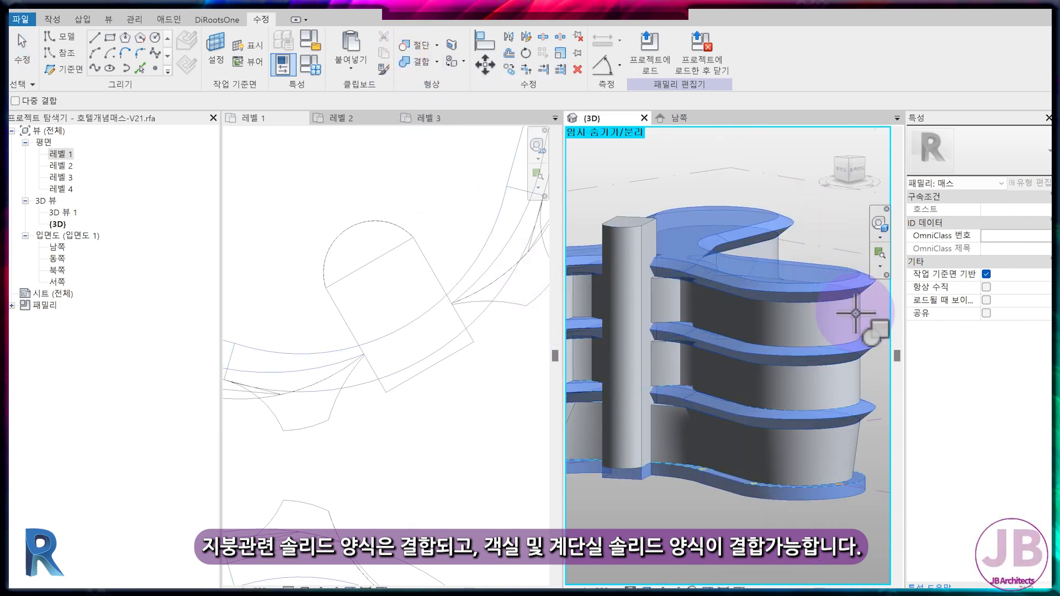
click(856, 313)
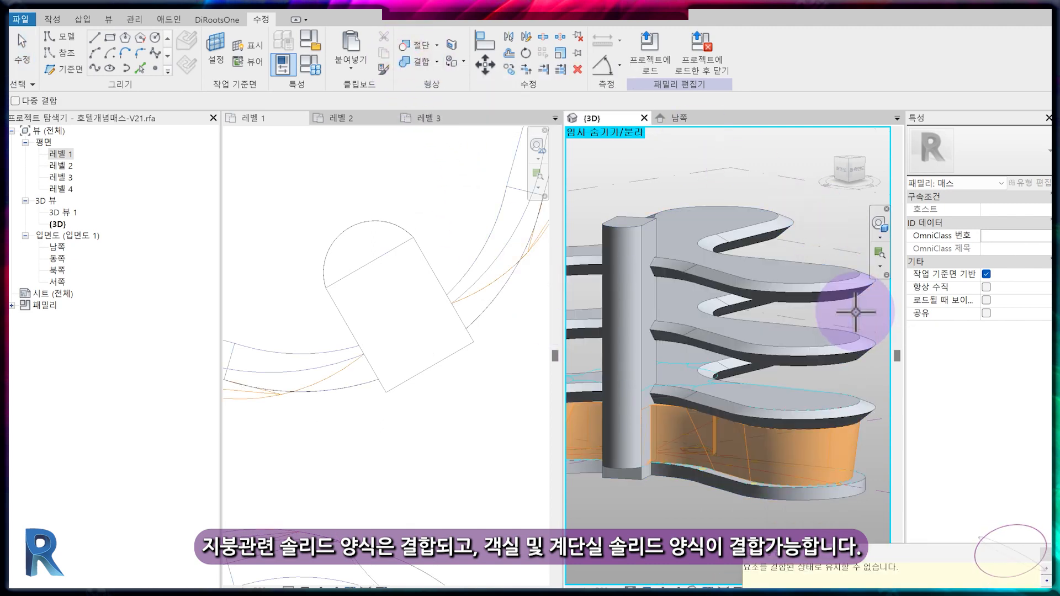
key(Escape)
click(856, 312)
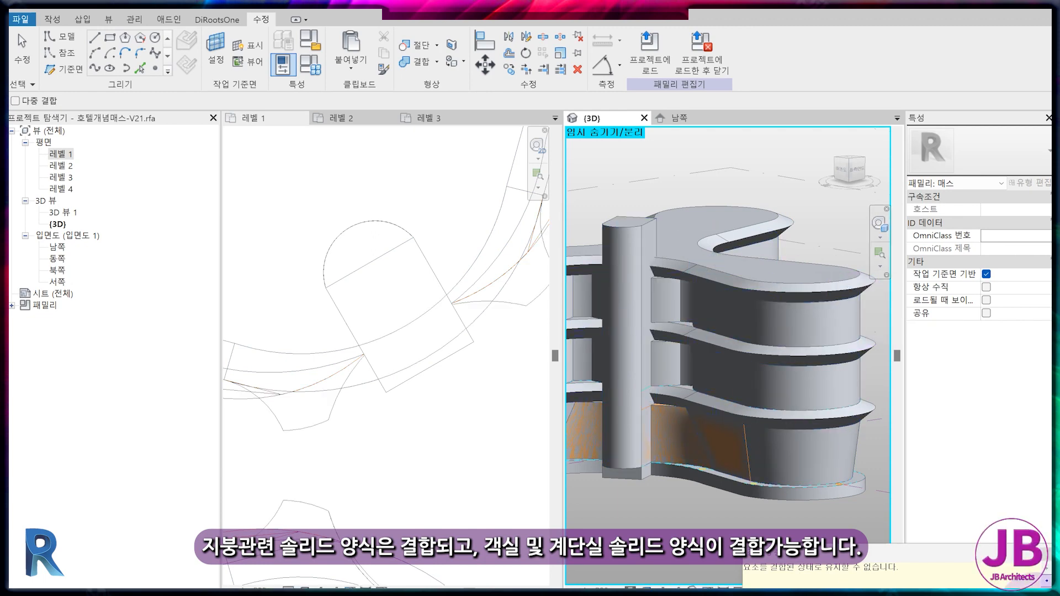
click(627, 472)
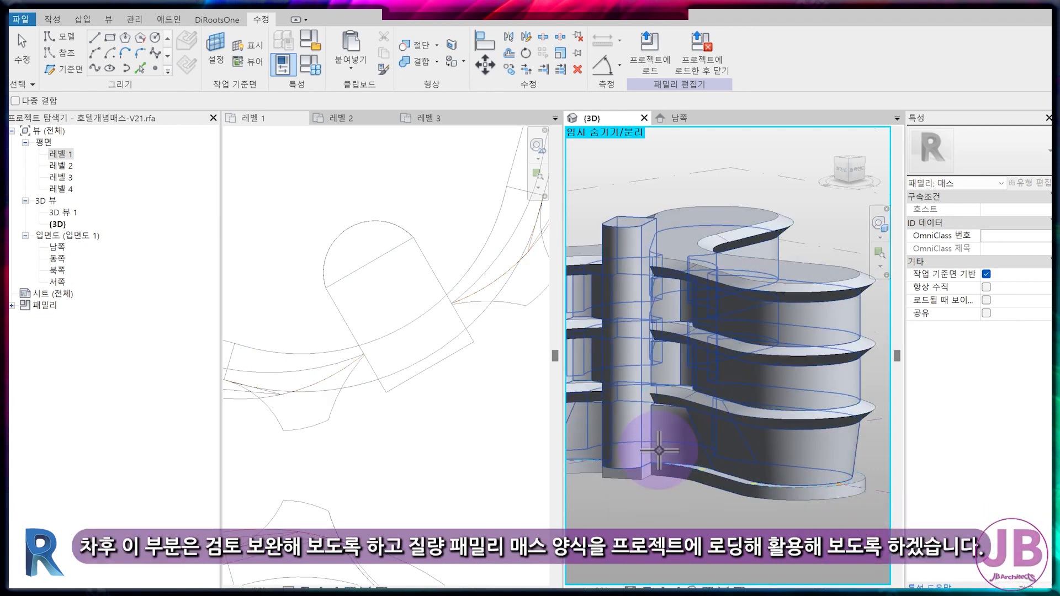
Load the hotel mass family into the #70-HOTEL-V20.rvt project and try to place it on a picked work plane
shift+middle_drag(765, 513, 726, 475)
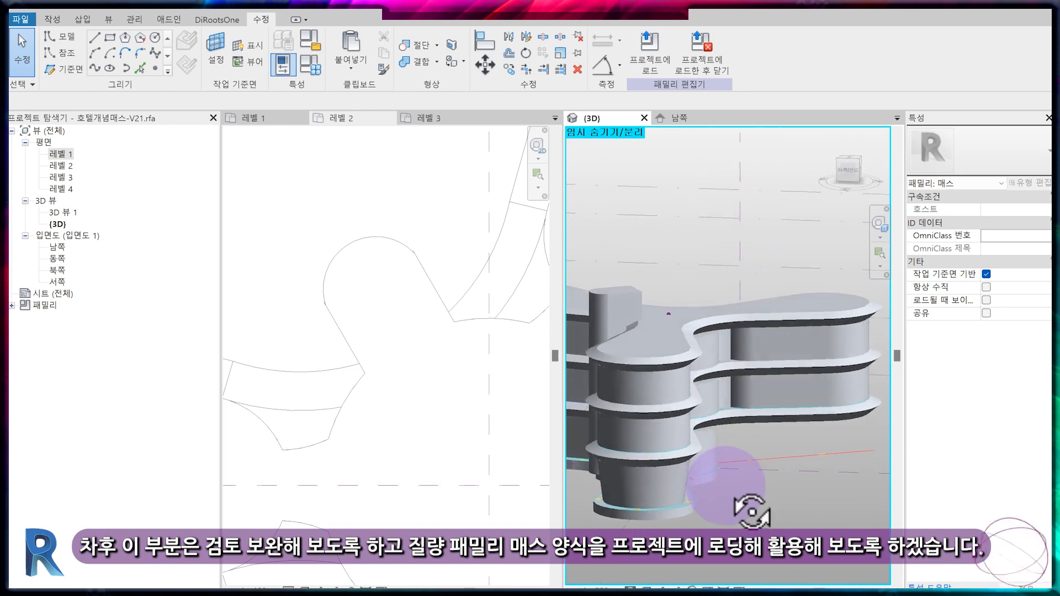
scroll(738, 497, down, 2)
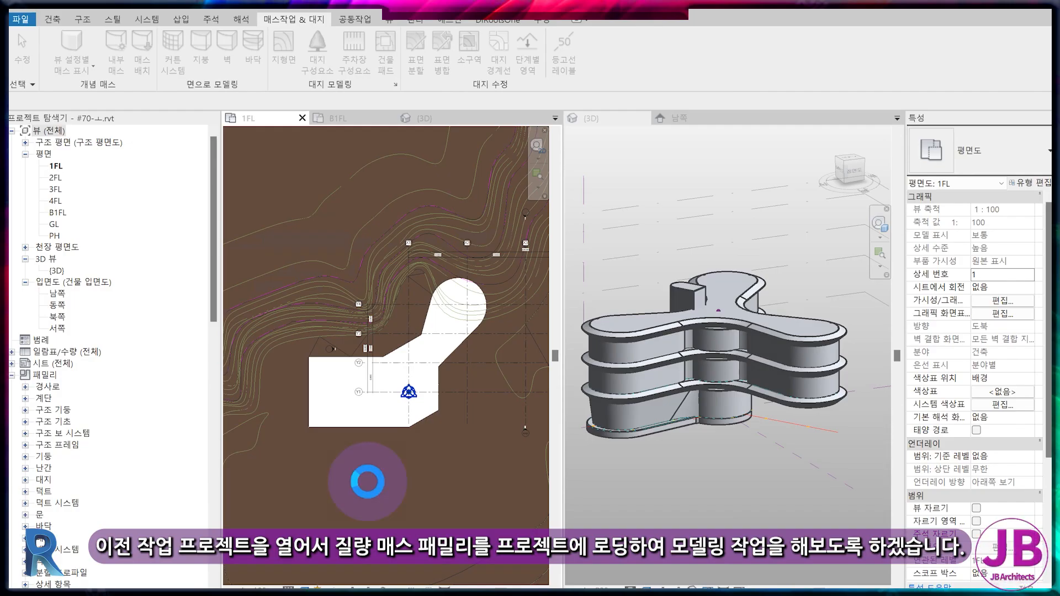
click(635, 166)
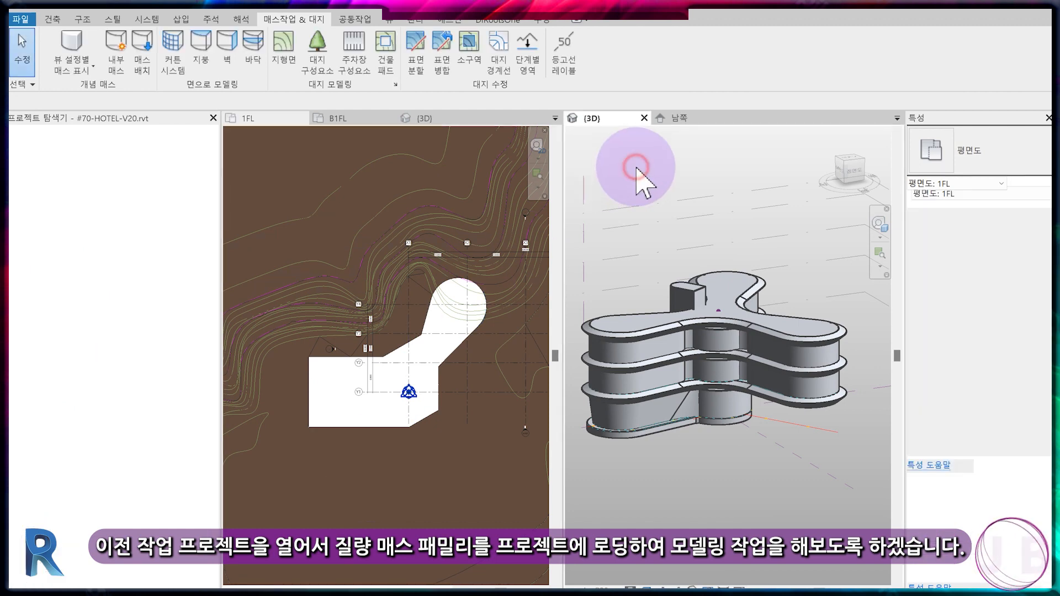
click(700, 38)
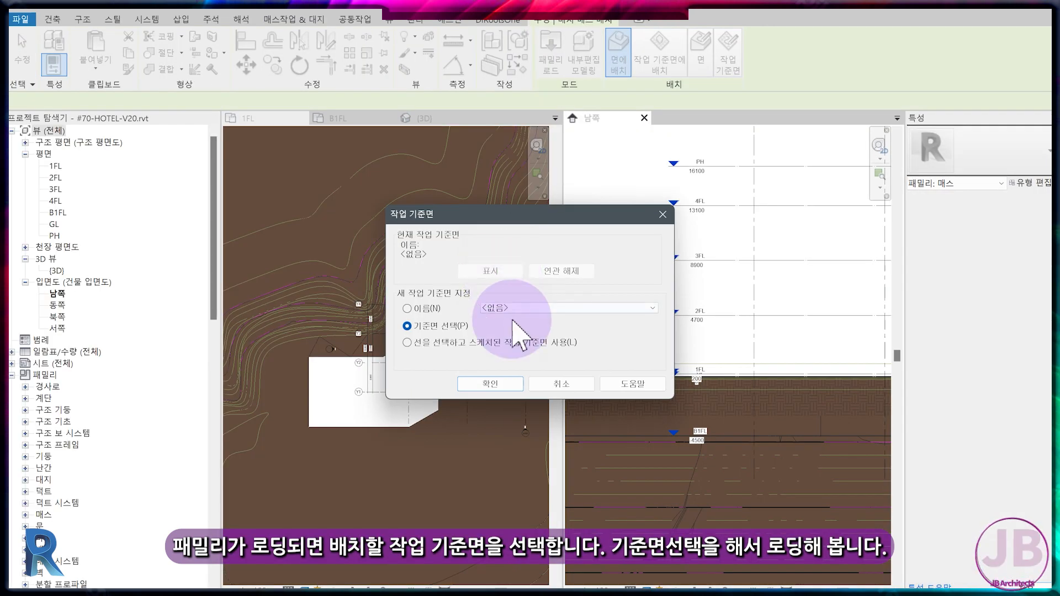
click(484, 383)
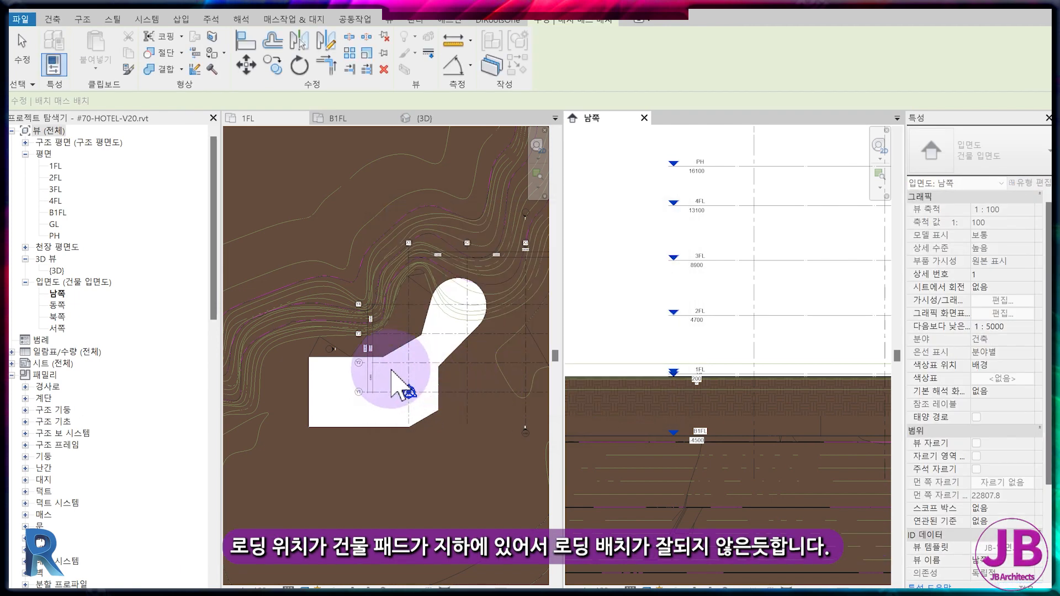
click(402, 426)
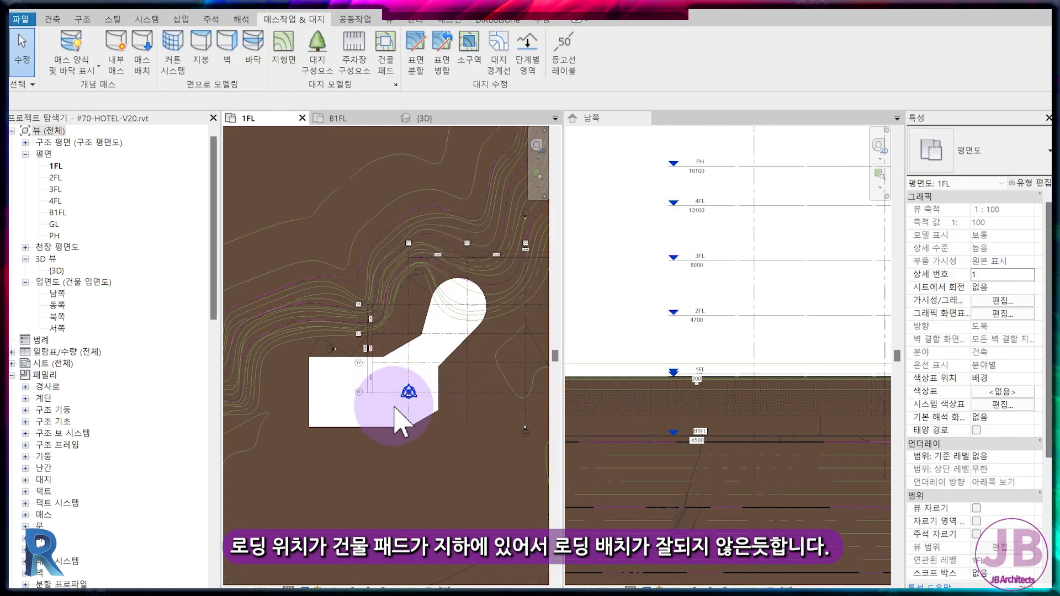
Find the loaded 호텔개념매스-V21 type under the project's mass families and select it
scroll(403, 425, down, 2)
scroll(71, 381, down, 7)
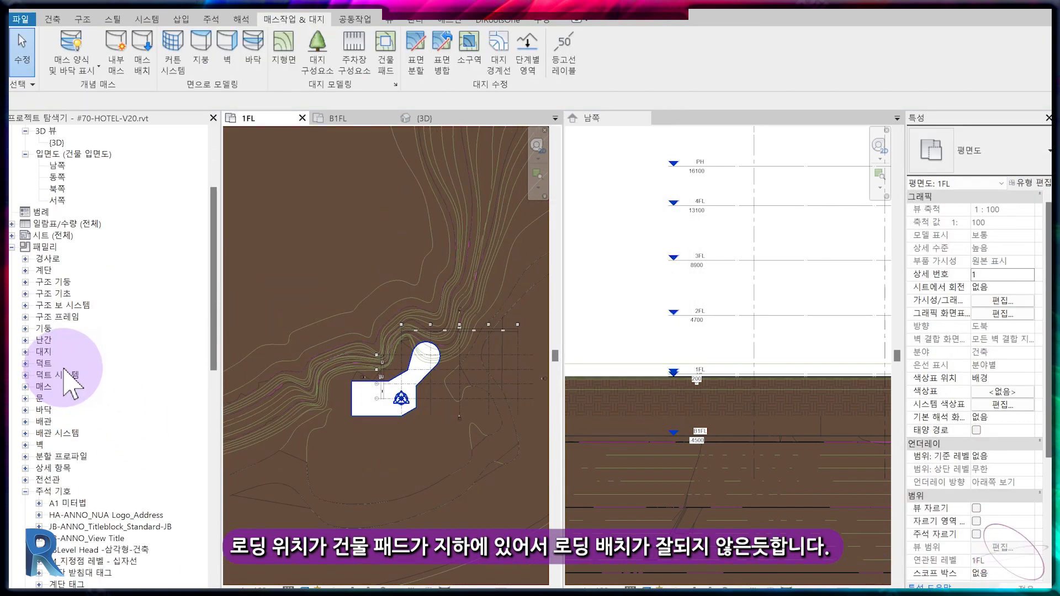
click(26, 363)
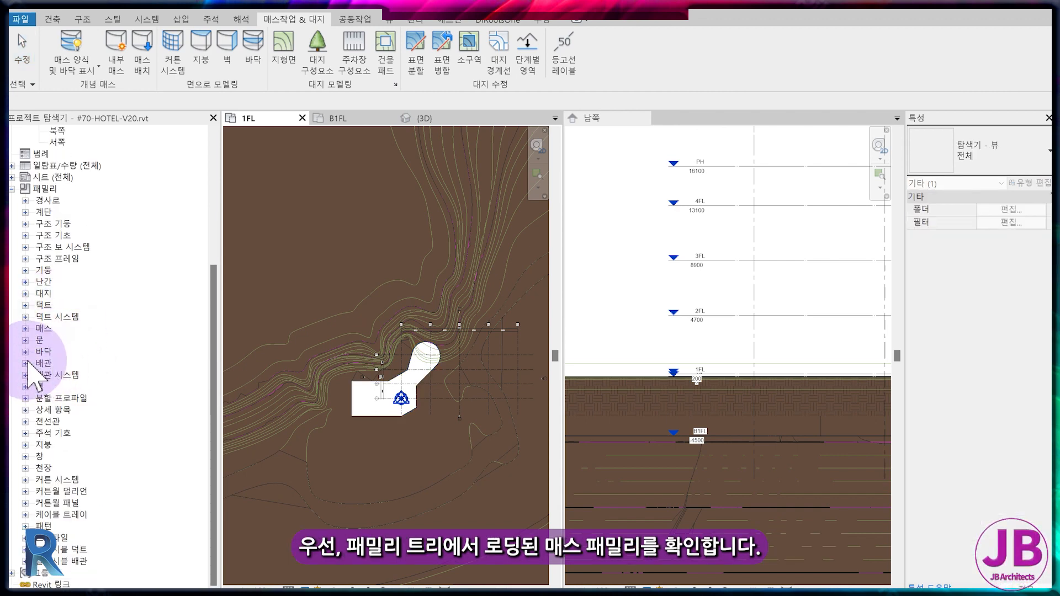
click(26, 329)
double_click(62, 340)
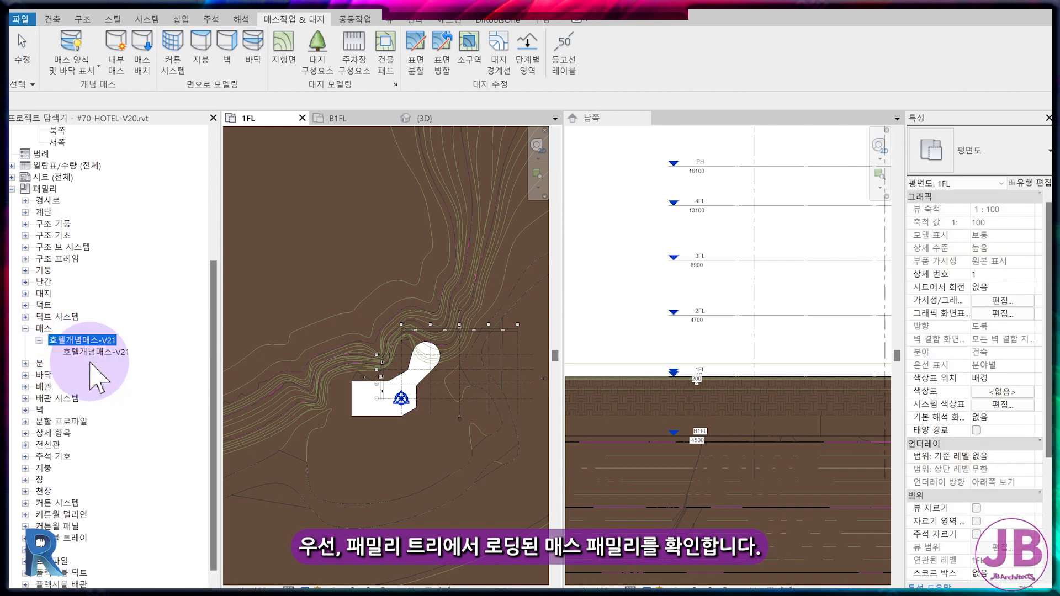
click(95, 351)
Place the 호텔개념매스-V21 mass on the 1FL work plane at the project base point
click(138, 58)
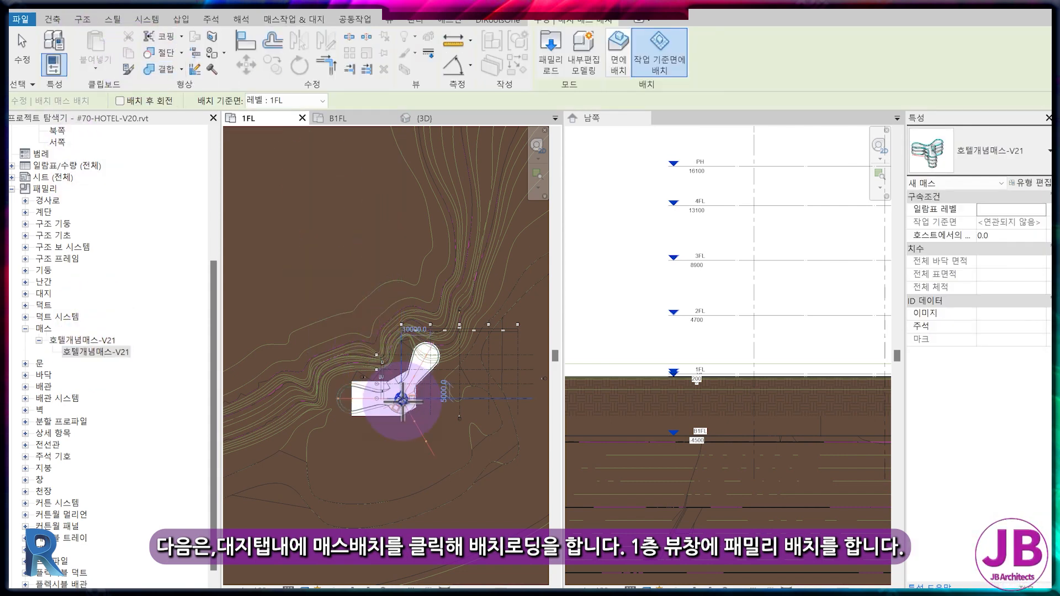
click(402, 398)
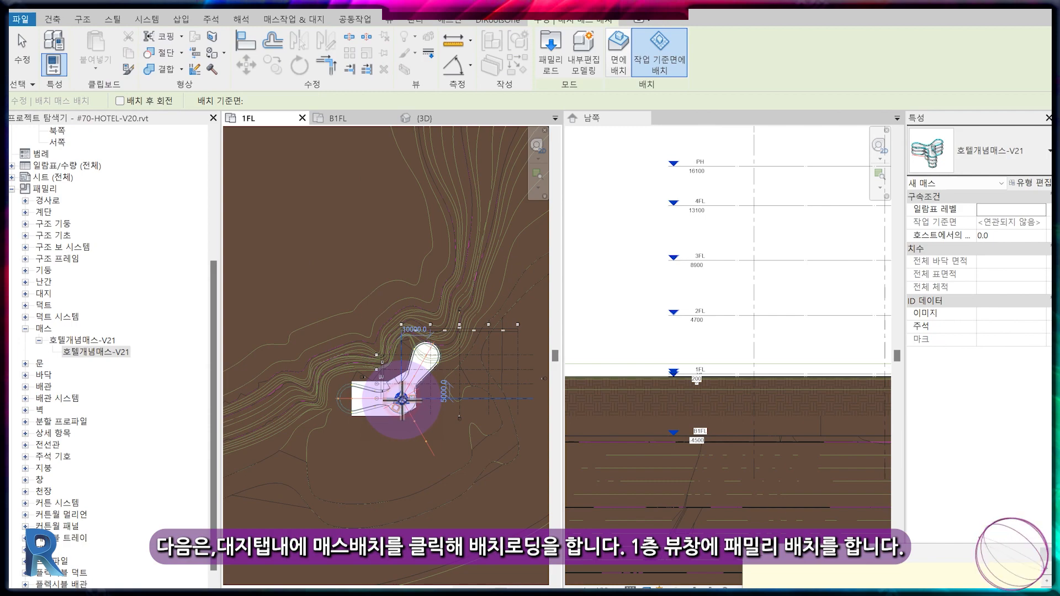
key(Escape)
Examine how the placed mass sits on the base point in the 1FL plan, the 3D view and the south elevation
scroll(411, 430, up, 1)
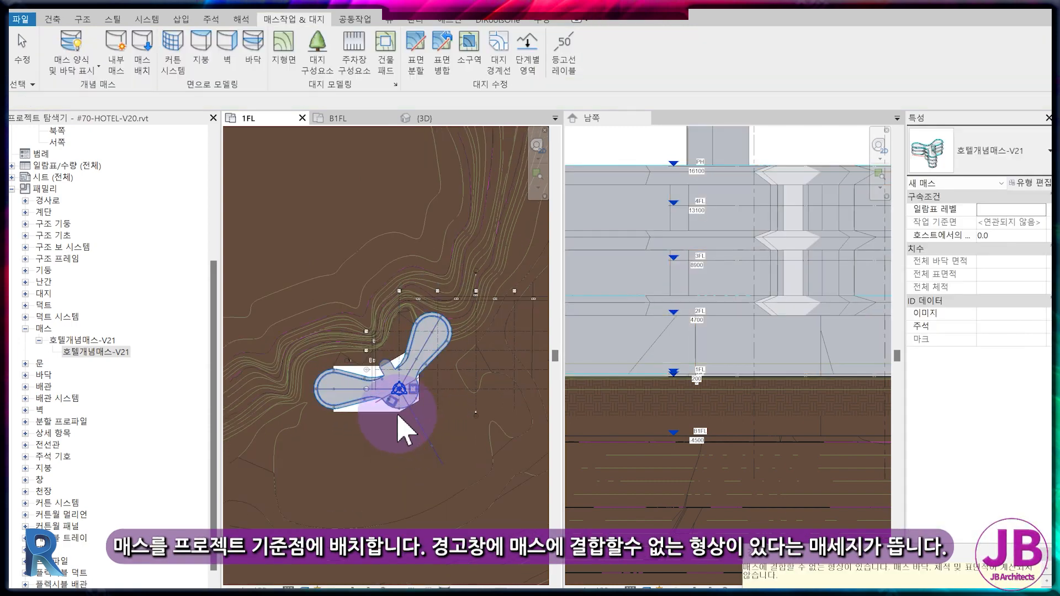
scroll(402, 422, up, 3)
click(421, 386)
scroll(396, 343, up, 2)
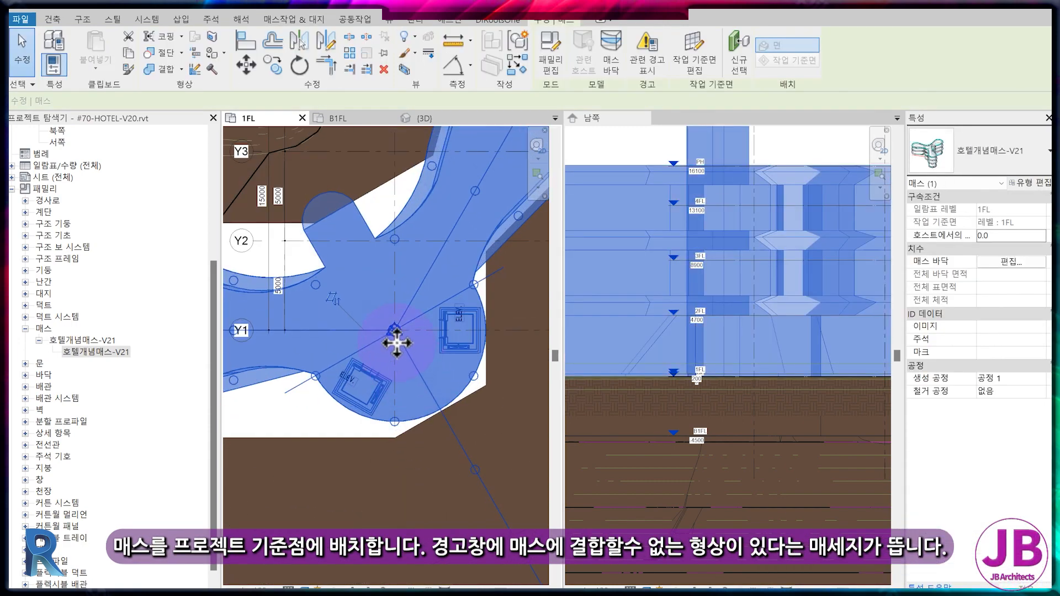
scroll(397, 343, up, 8)
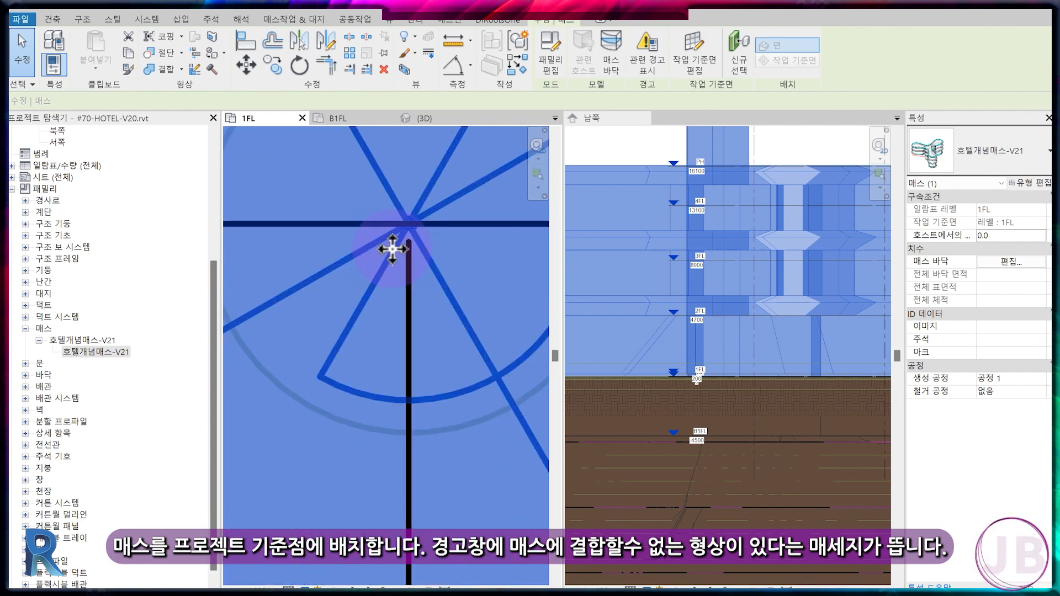
scroll(392, 249, down, 3)
key(Escape)
click(421, 118)
scroll(372, 334, down, 2)
shift+middle_drag(380, 349, 418, 400)
scroll(385, 350, up, 5)
scroll(475, 420, down, 3)
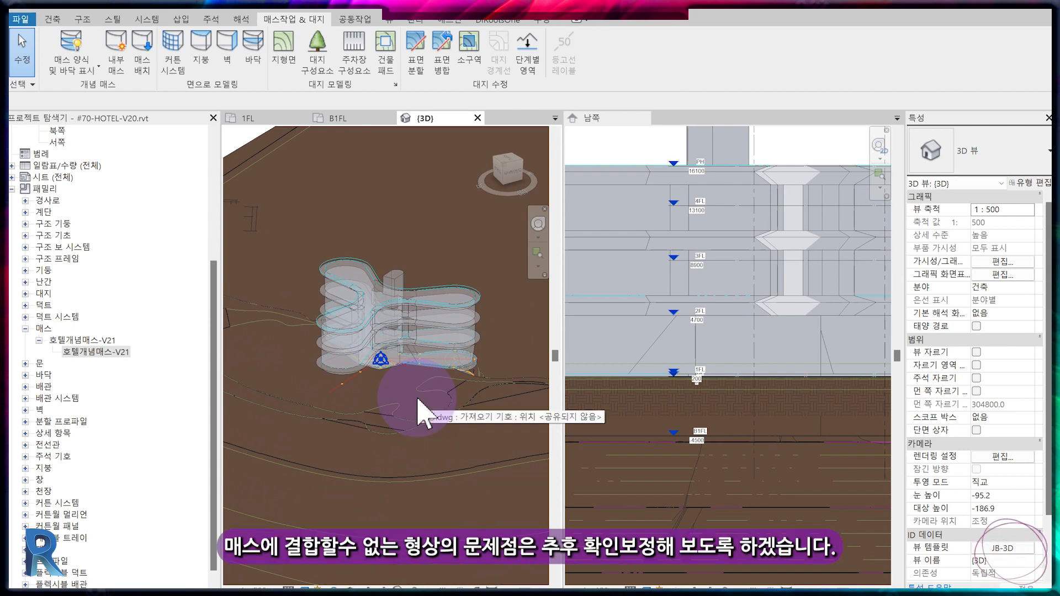
scroll(705, 374, down, 5)
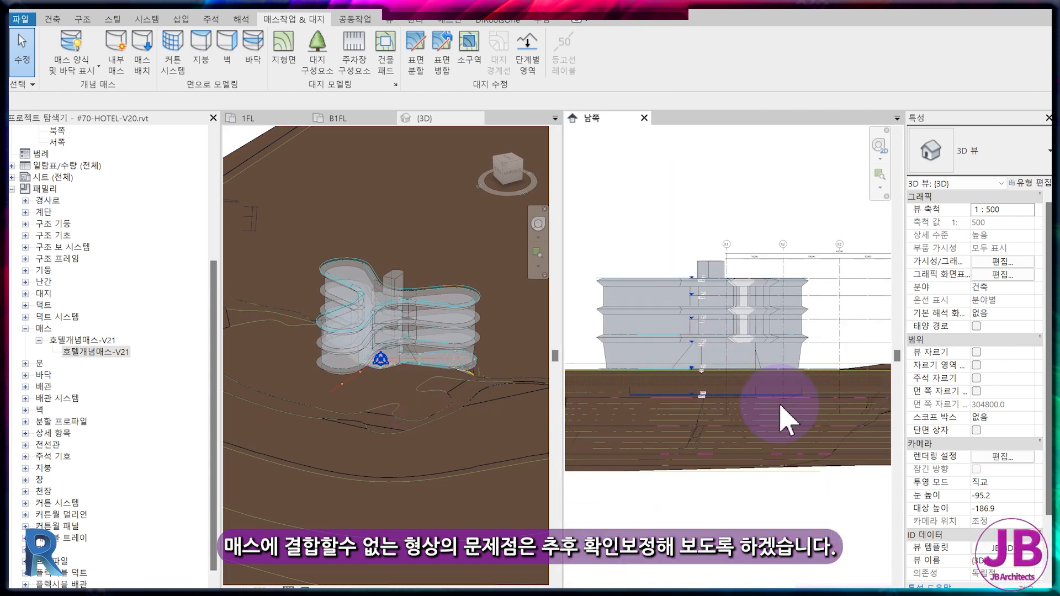
Regroup the {3D} view with the south elevation and show the 1FL plan alongside it
click(424, 120)
drag(424, 119, 635, 124)
click(360, 120)
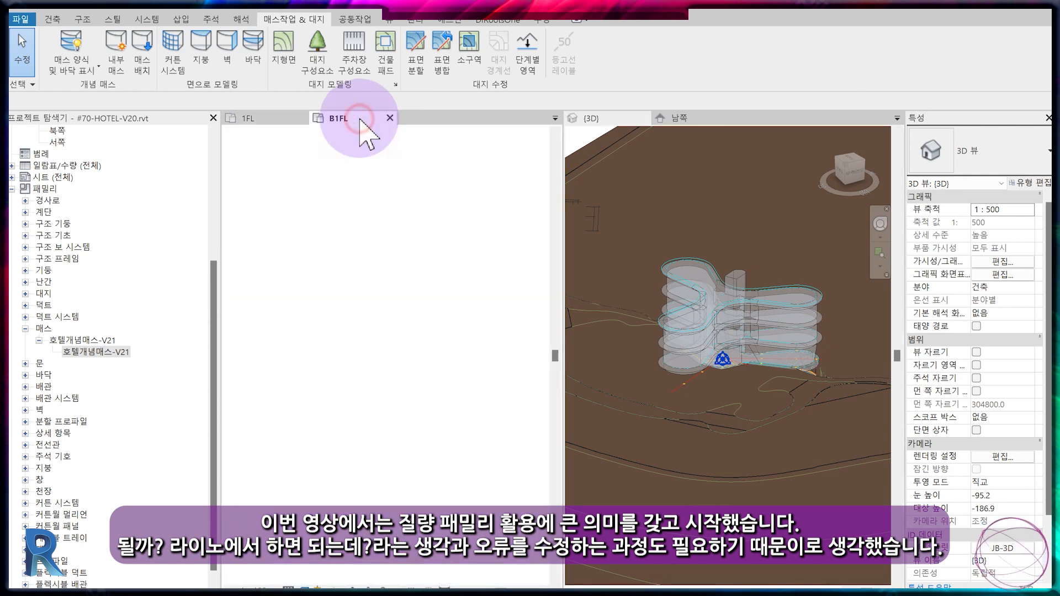
click(263, 120)
scroll(379, 343, down, 3)
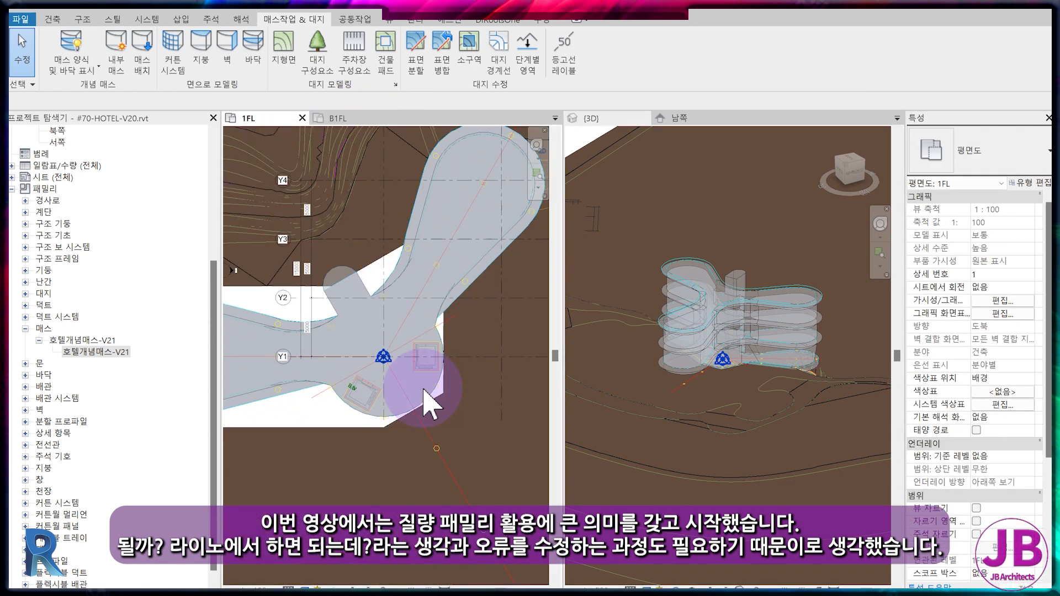
scroll(433, 428, down, 2)
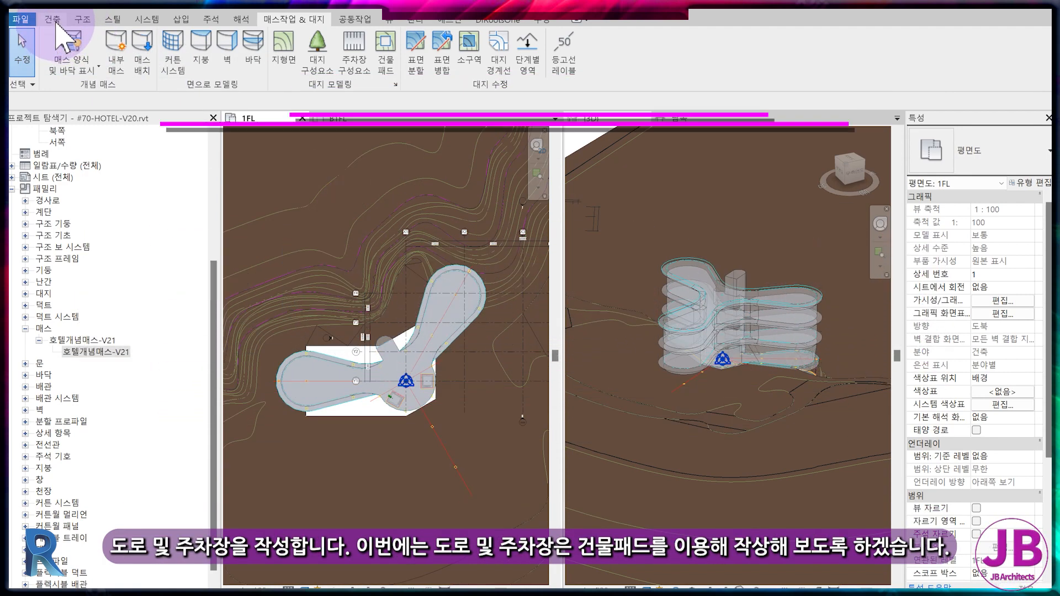
Link the parking and road drawing pking.dwg into the 1FL plan with 1FL as its placement level
click(181, 19)
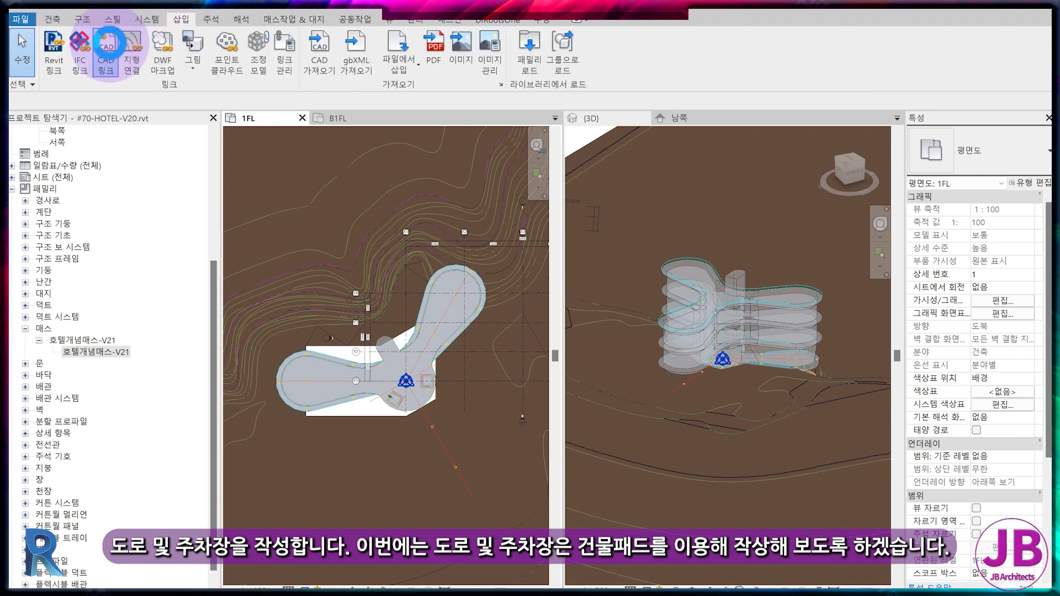
click(106, 47)
click(398, 248)
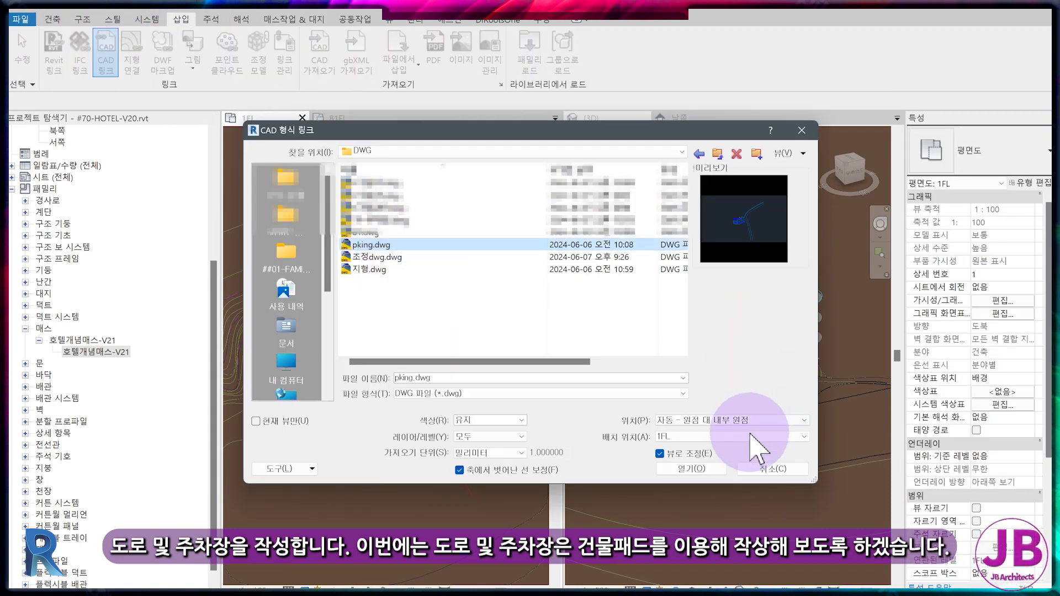
click(692, 437)
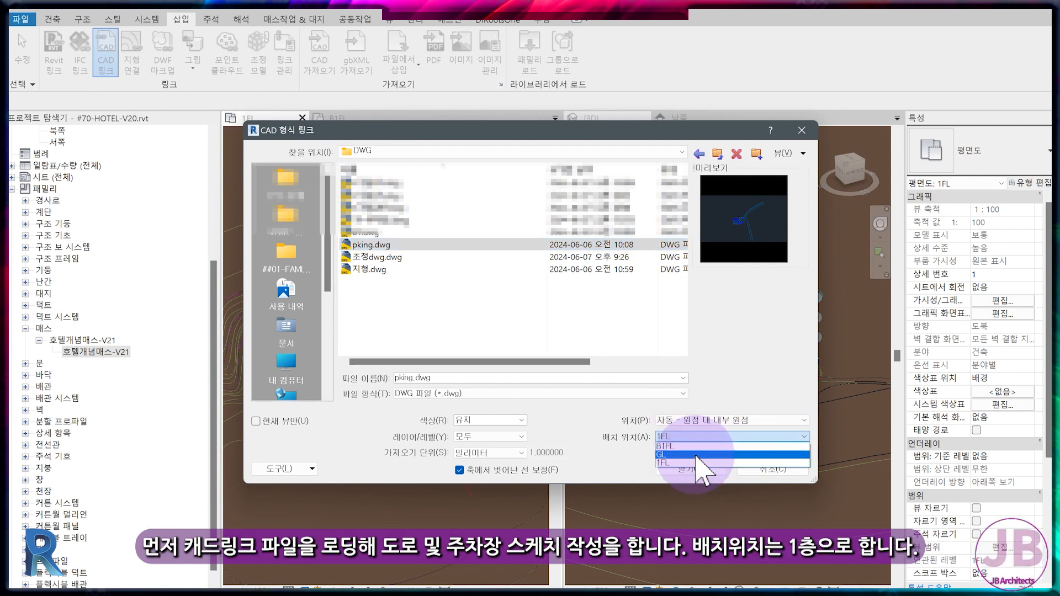
click(695, 463)
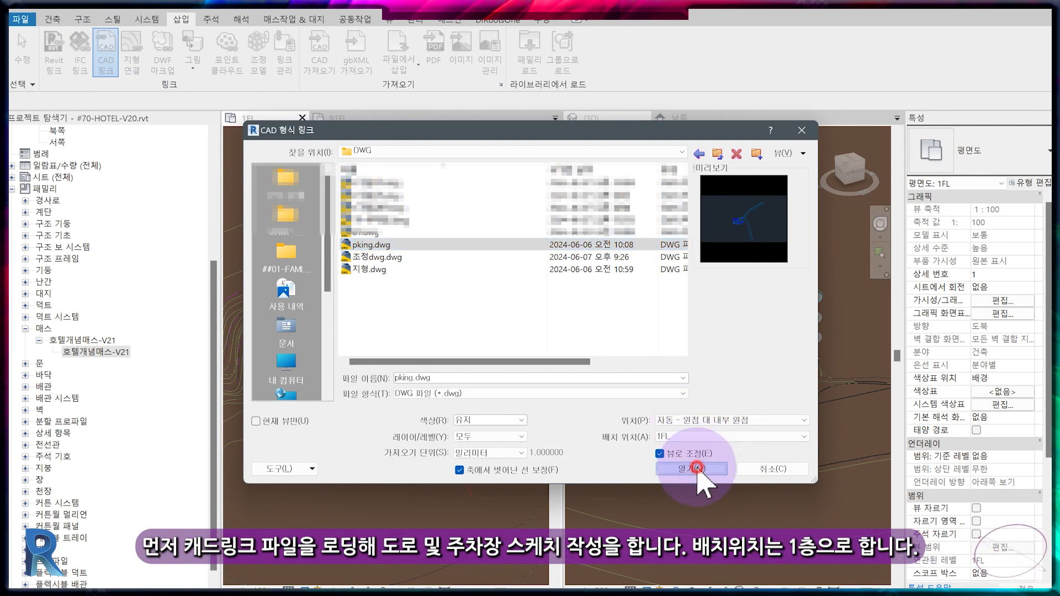
click(697, 469)
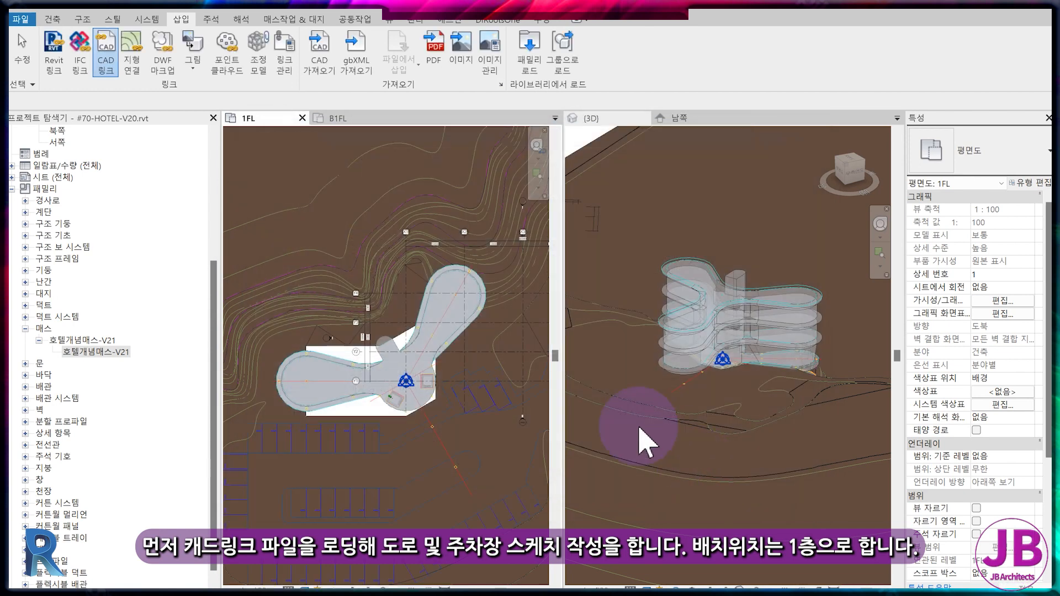
click(497, 420)
scroll(359, 445, down, 5)
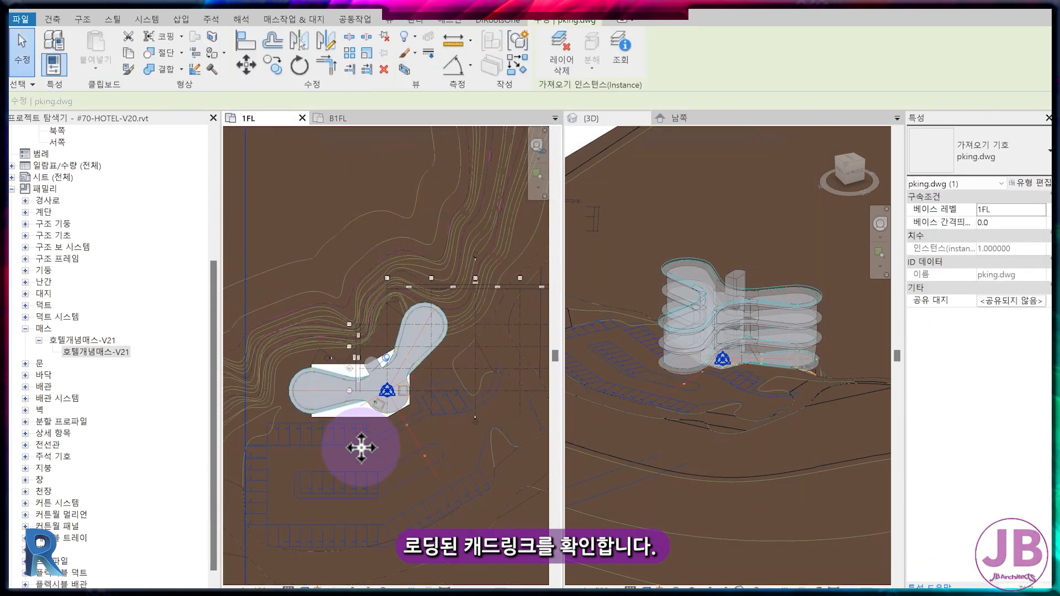
click(475, 453)
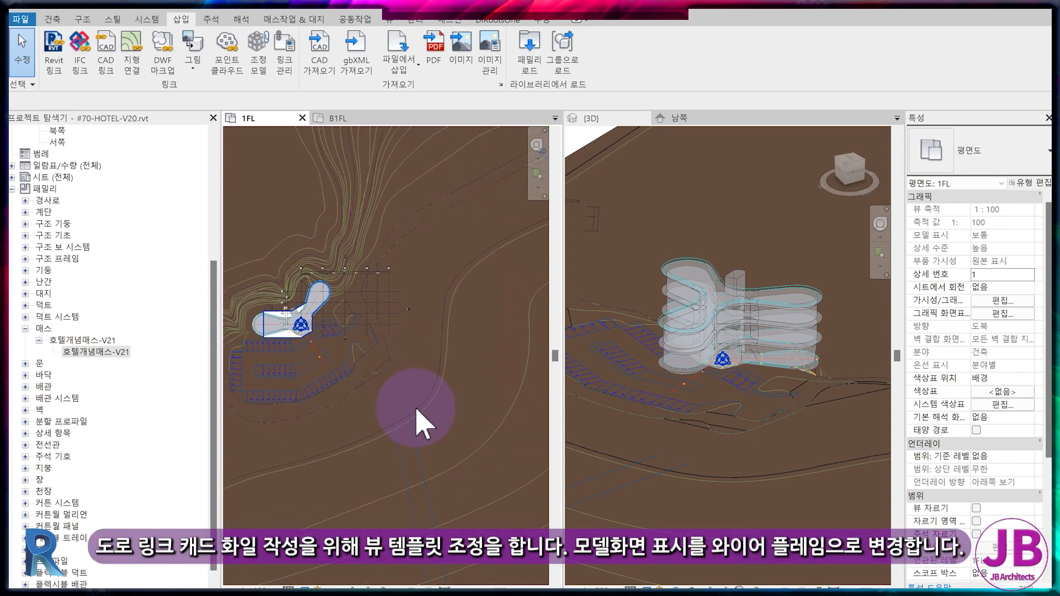
Set the model display style of the JB-평면도 view template to 와이어프레임 (wireframe) and apply it to the 1FL plan
scroll(1003, 519, down, 4)
click(1002, 471)
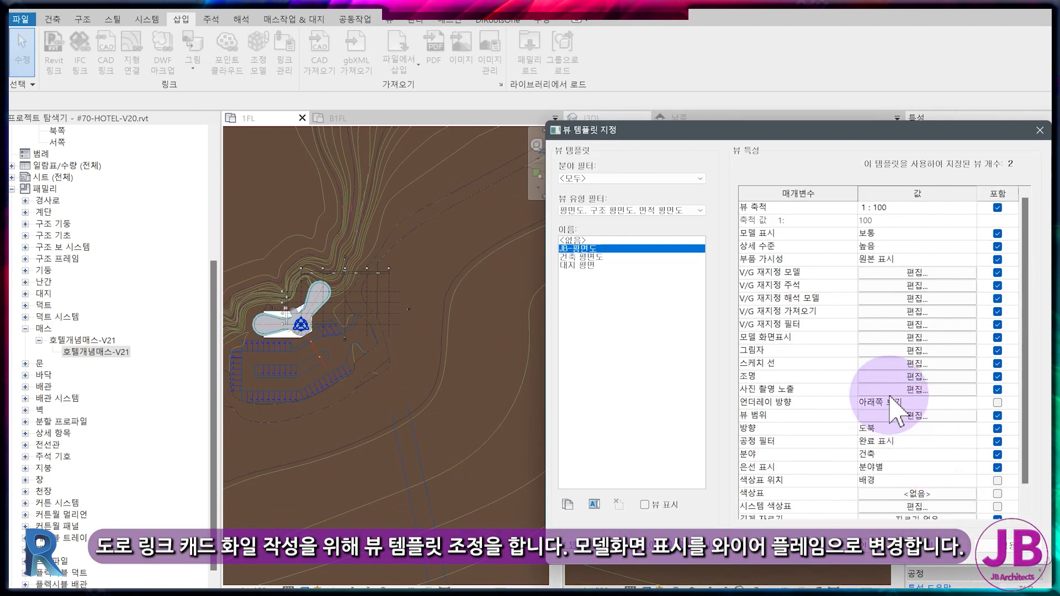
click(876, 350)
click(773, 264)
click(773, 274)
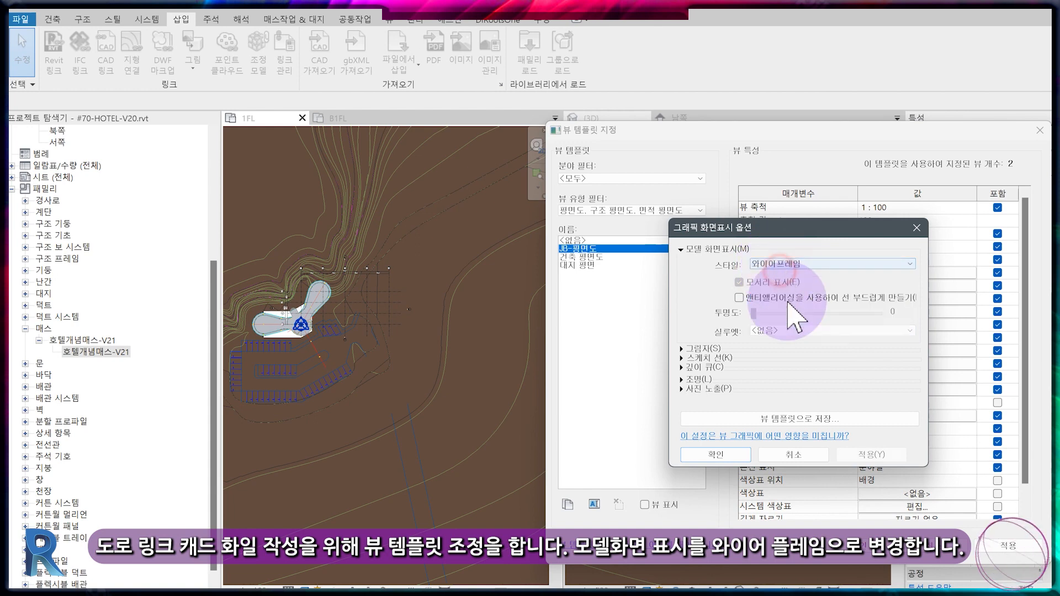
click(718, 454)
click(845, 530)
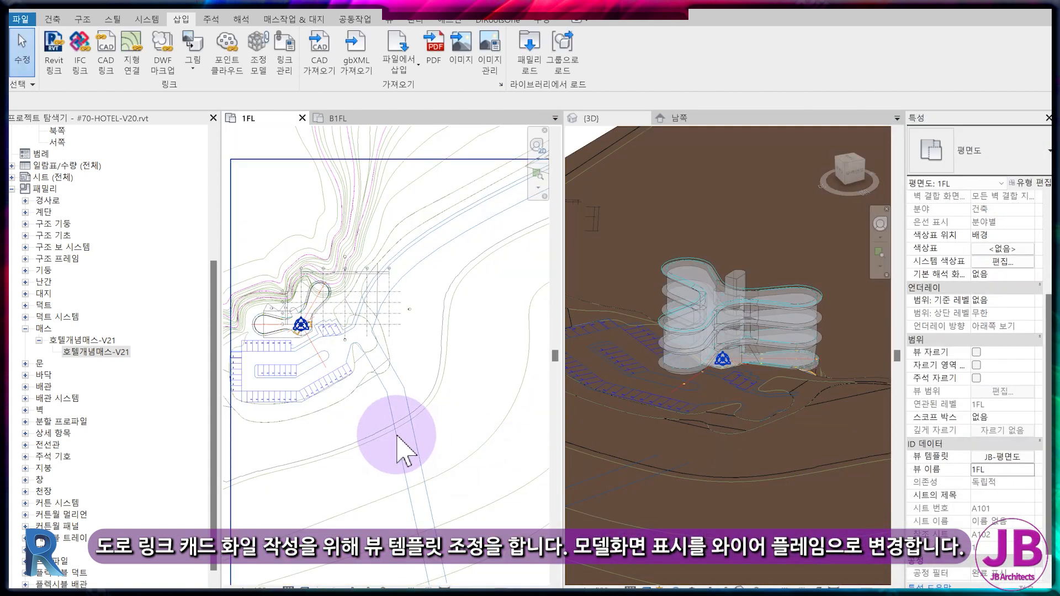
Start a building pad in the 1FL plan and trace the road edges to the parking junction curve from the linked CAD lines
scroll(424, 435, down, 1)
middle_drag(434, 453, 443, 403)
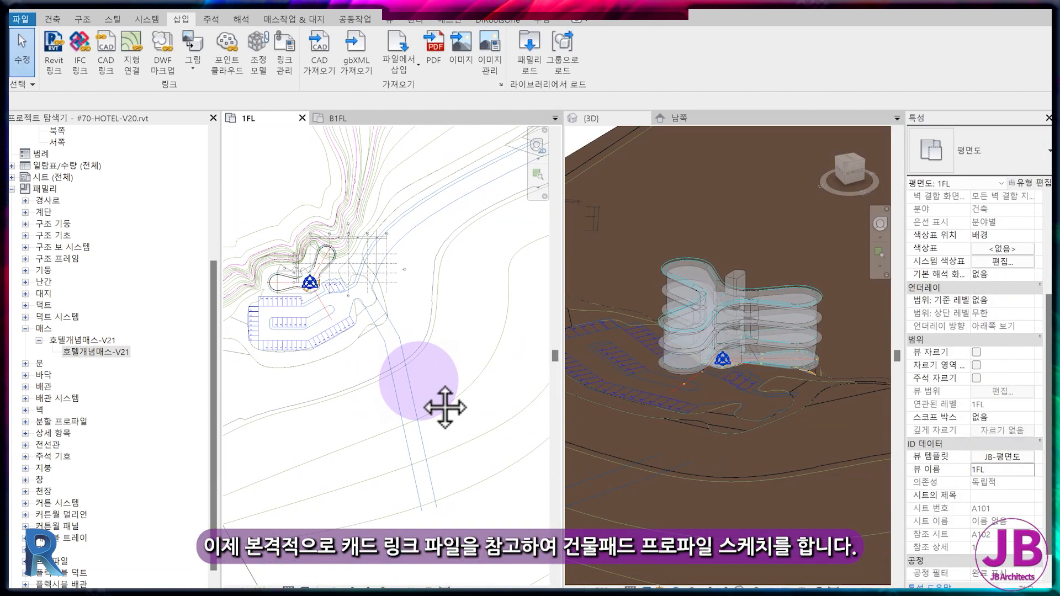
click(294, 19)
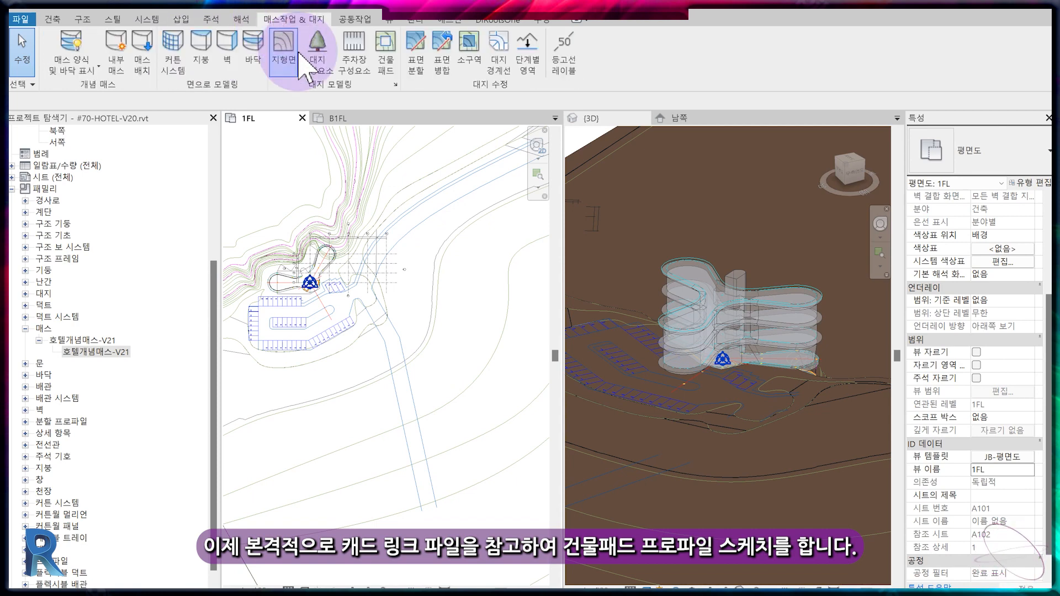
click(385, 74)
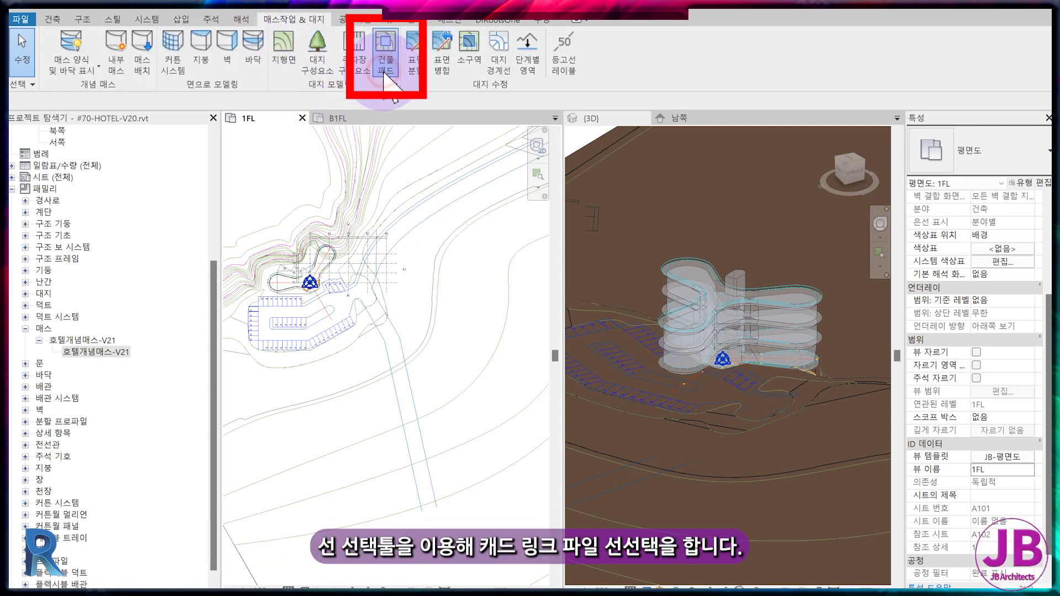
click(669, 68)
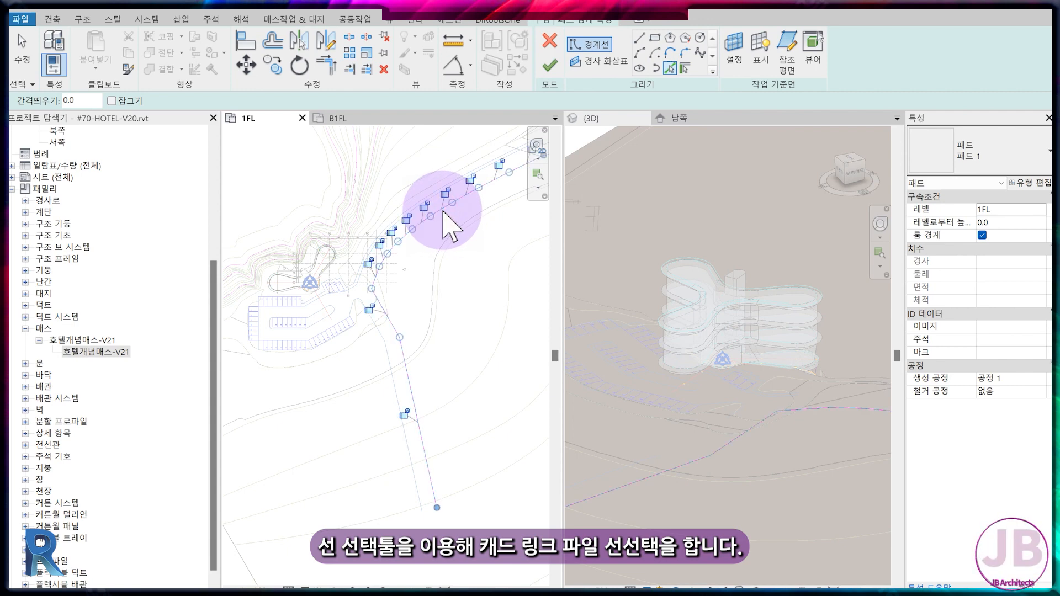
scroll(386, 350, up, 3)
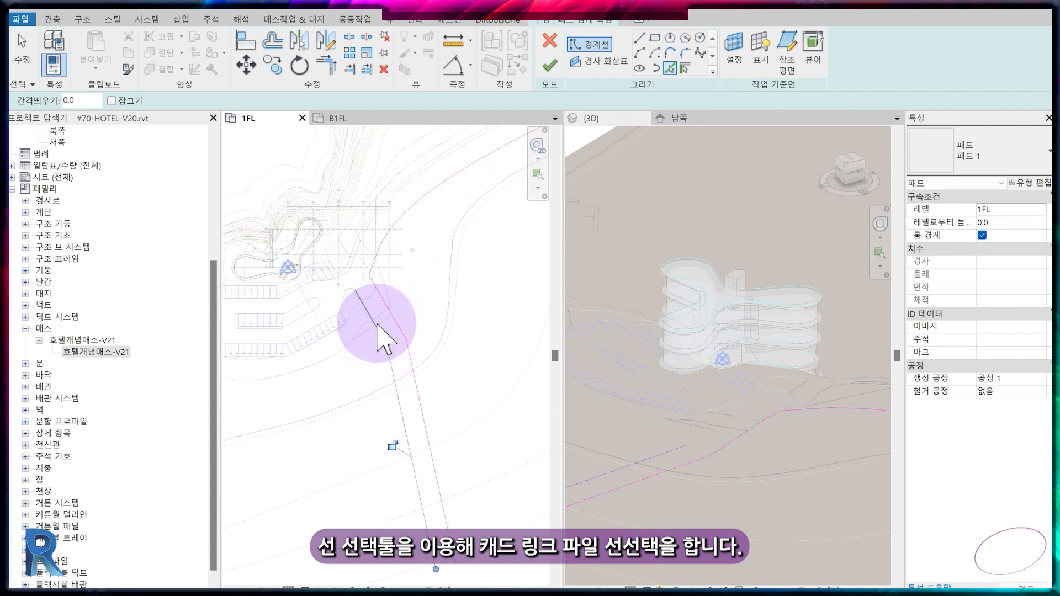
scroll(342, 288, up, 2)
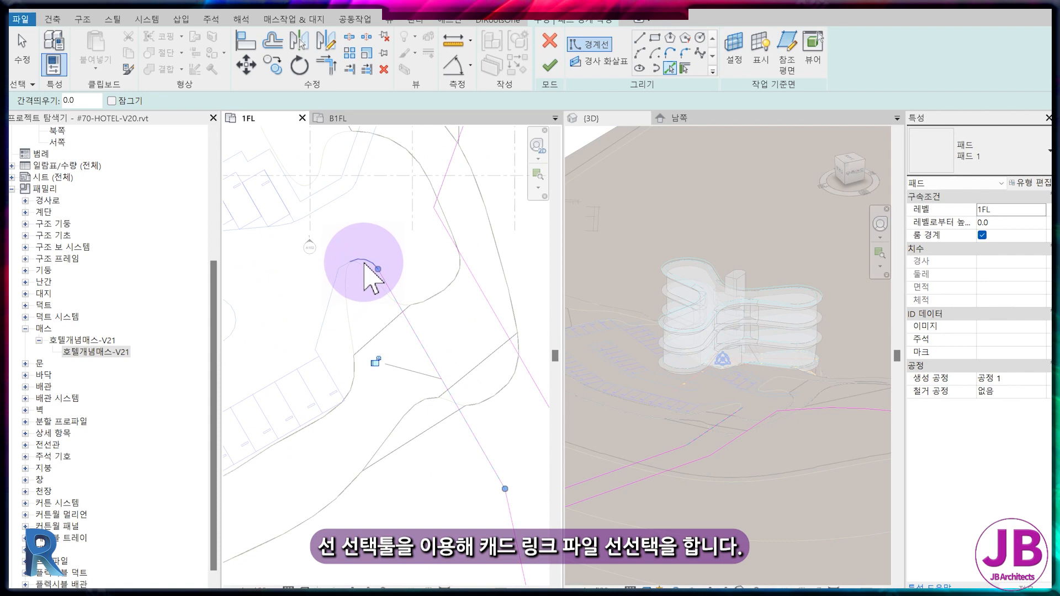
click(365, 263)
Add the northeast road's opposite edge and its run toward the parking lot to the pad boundary from the CAD lines
scroll(339, 267, up, 1)
scroll(343, 331, down, 3)
click(471, 278)
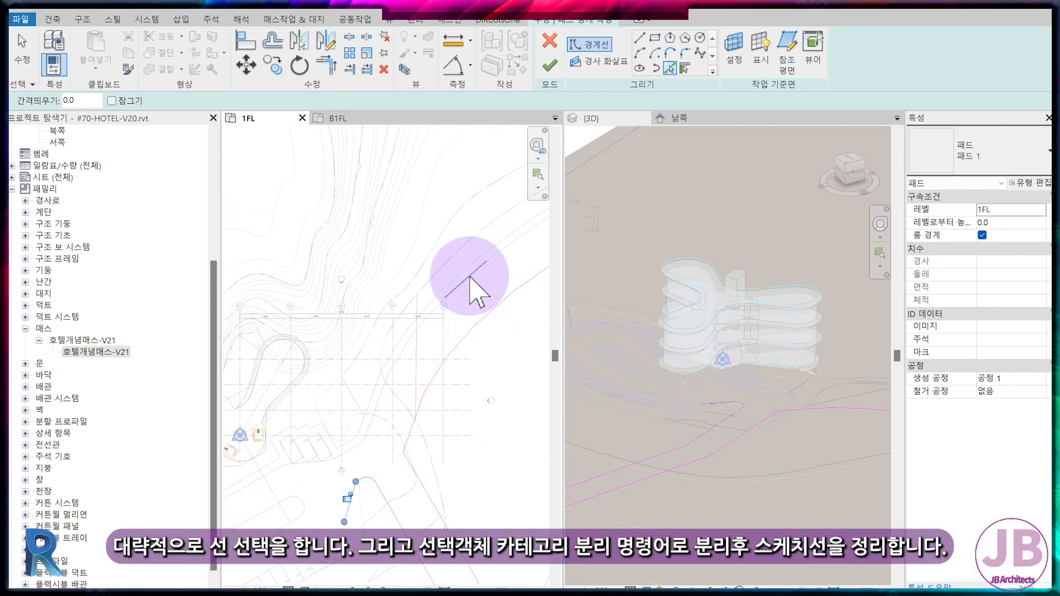
key(Tab)
click(475, 280)
scroll(332, 475, up, 3)
click(385, 387)
Trace the angled parking stalls beside the hotel and the adjoining upper parking edge as pad boundary lines
middle_drag(310, 425, 420, 373)
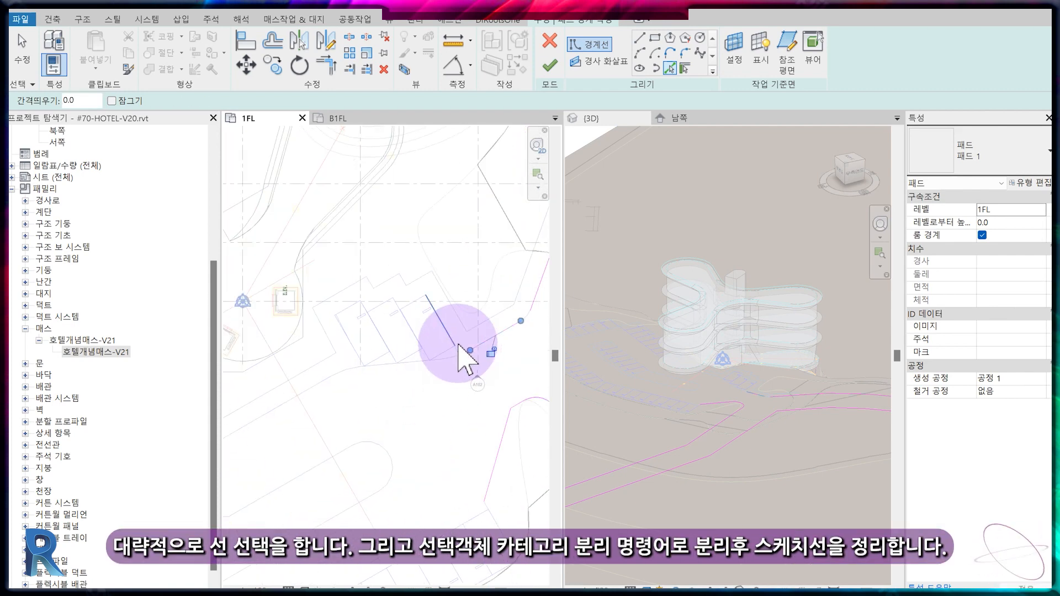
click(407, 325)
click(348, 309)
click(345, 371)
click(279, 404)
middle_drag(238, 436, 354, 285)
click(330, 313)
scroll(330, 314, up, 1)
click(303, 235)
click(322, 280)
Pick the CAD lines of the parking lot's outer stall rows and lower edge as pad boundary
scroll(323, 348, down, 2)
middle_drag(243, 369, 454, 312)
click(320, 252)
click(270, 310)
click(319, 462)
scroll(314, 378, down, 2)
click(369, 445)
middle_drag(508, 375, 393, 385)
click(381, 421)
Trace the straight and rounded edges of the parking lot's central island as pad boundary lines
scroll(406, 365, up, 1)
click(406, 325)
click(442, 326)
click(395, 371)
click(372, 362)
middle_drag(286, 417, 301, 356)
click(461, 330)
click(273, 306)
Temporarily isolate the category of the pad's sketch lines in the 1FL plan
scroll(271, 316, down, 2)
key(Escape)
click(461, 283)
text(ic)
scroll(402, 339, down, 2)
click(403, 343)
Draw boundary lines across the road's northeast end and its south end, the south one about 8000 mm long
middle_drag(486, 221, 387, 343)
middle_drag(522, 215, 381, 336)
click(640, 38)
click(343, 272)
click(357, 304)
key(Escape)
scroll(389, 304, down, 3)
middle_drag(373, 456, 528, 256)
scroll(359, 500, up, 1)
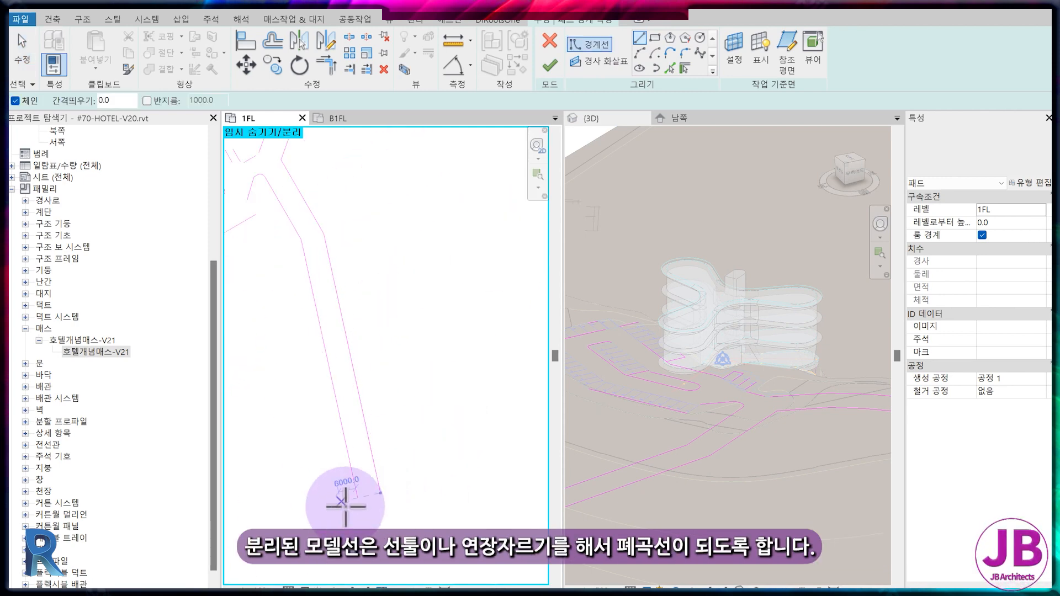
click(356, 498)
click(381, 492)
Draw a boundary line about 4500 mm long joining the curved junction edge to the parking lot's lower edge
key(Escape)
middle_drag(271, 283, 442, 340)
scroll(412, 309, up, 1)
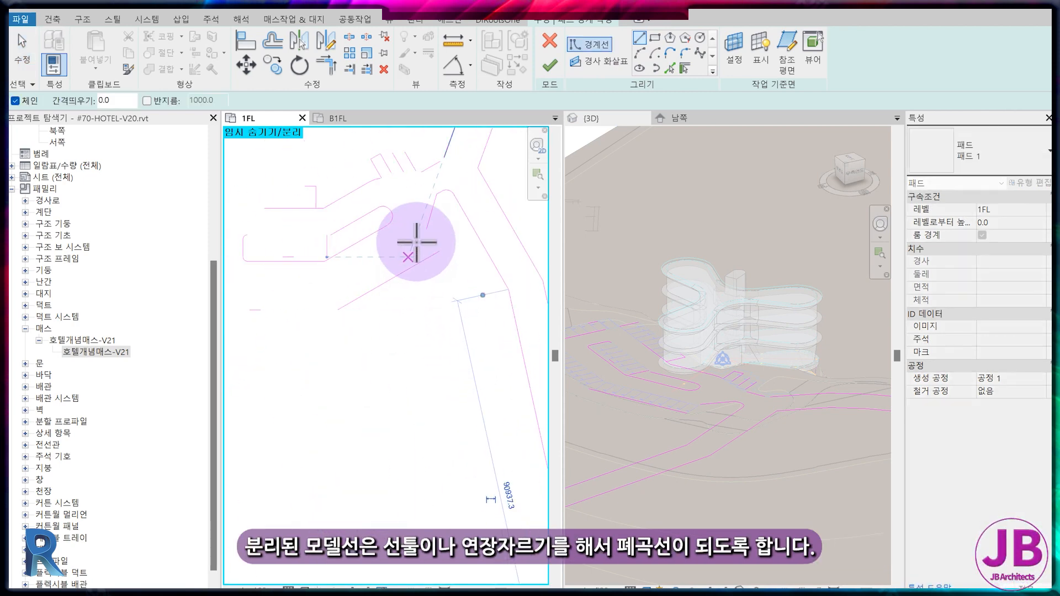
scroll(414, 250, up, 1)
click(433, 224)
click(452, 256)
key(Escape)
middle_drag(329, 373, 440, 381)
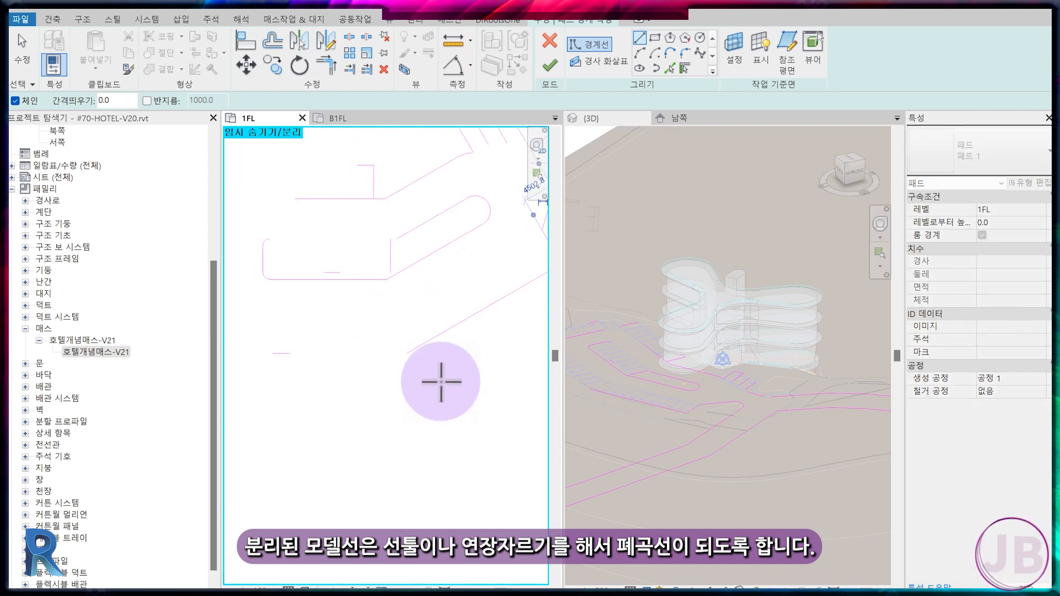
Trim and extend the parking outline's loose boundary lines into corners
scroll(445, 383, down, 1)
key(t)
key(r)
middle_drag(300, 356, 380, 392)
middle_drag(306, 353, 348, 342)
click(365, 224)
click(487, 208)
Draw the missing boundary line at the parking lot's west stalls and trim the adjoining lines into corners
scroll(500, 234, up, 2)
middle_drag(298, 305, 407, 315)
click(640, 40)
click(399, 248)
click(331, 249)
key(t)
key(r)
click(381, 248)
click(355, 291)
click(389, 453)
Copy the parking outline's bottom line 5000 mm upward and trim it into a notch at the lower west corner
scroll(402, 411, down, 2)
mouse_move(402, 410)
middle_down()
mouse_move(323, 387)
mouse_move(380, 389)
middle_up()
scroll(379, 389, up, 2)
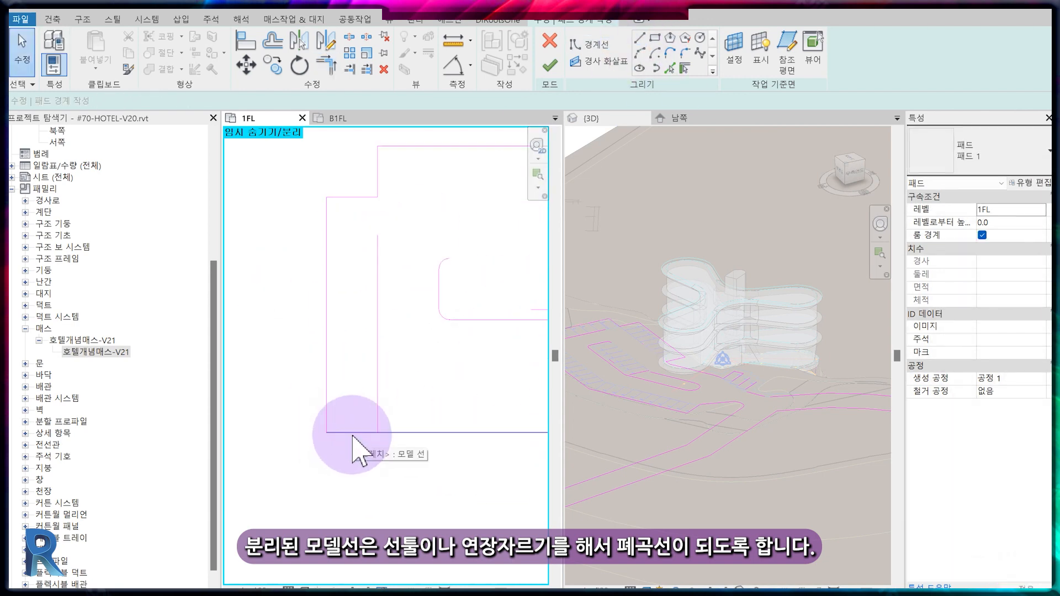
click(352, 431)
key(c)
key(o)
click(351, 432)
text(5000)
key(Return)
click(380, 406)
scroll(365, 397, down, 1)
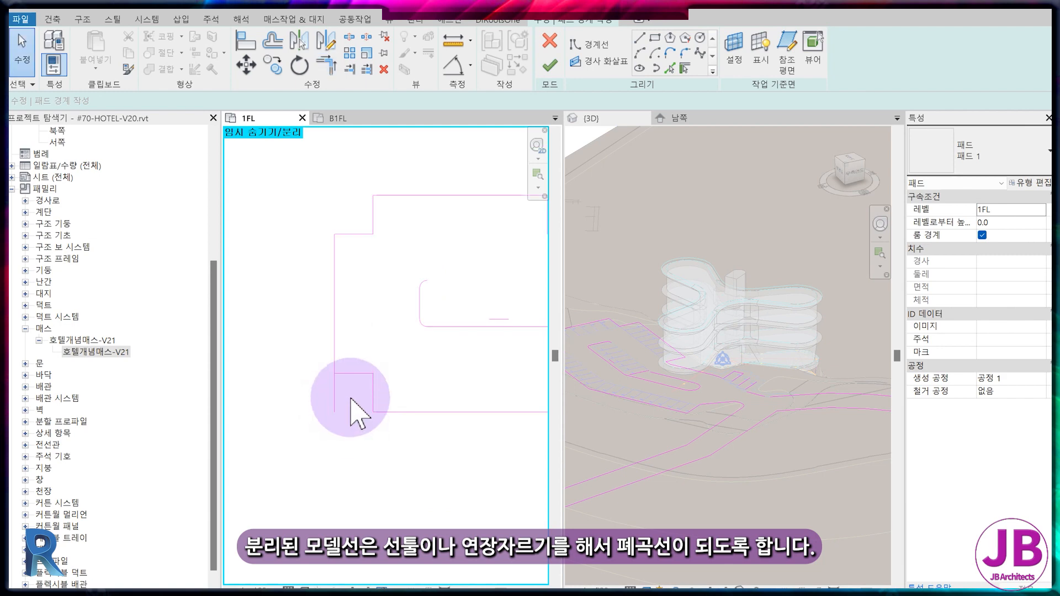
Draw a short line joining the island's east edge to its sloped side and trim the island's loose lines
middle_drag(486, 364, 394, 370)
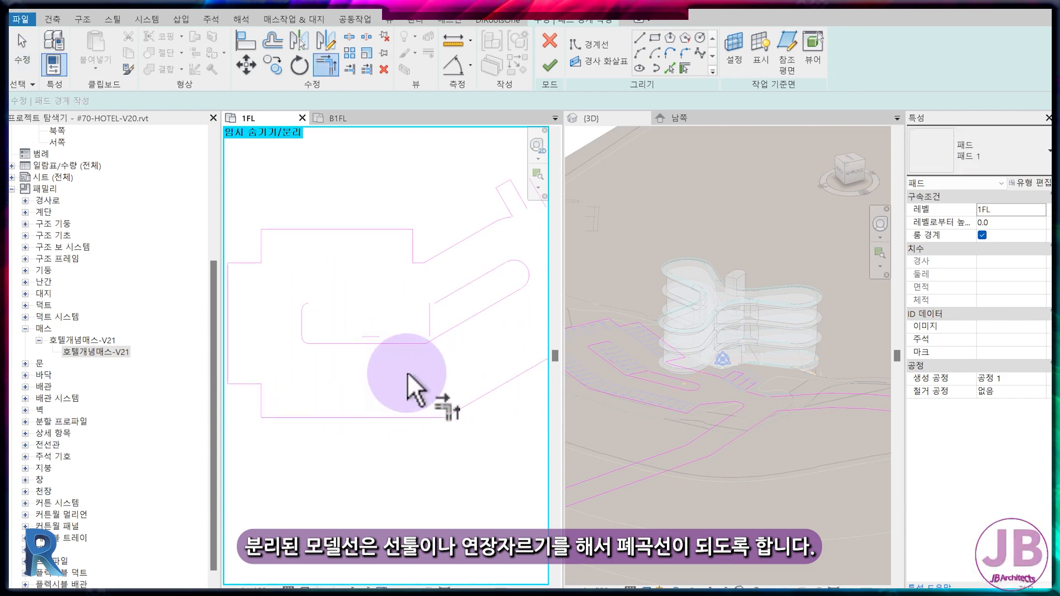
scroll(408, 372, up, 1)
scroll(435, 310, up, 2)
scroll(442, 277, up, 2)
key(l)
key(i)
click(444, 256)
click(467, 257)
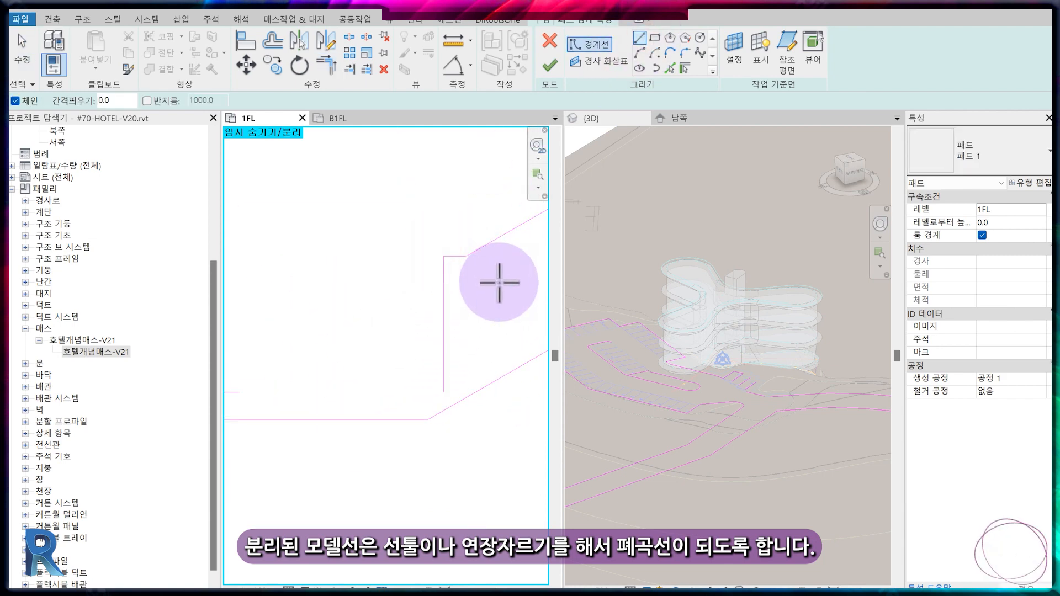
scroll(463, 341, down, 2)
key(t)
key(r)
click(449, 353)
click(286, 376)
Draw the missing short end lines of the angled parking stalls beside the hotel
scroll(374, 293, down, 3)
key(Escape)
middle_drag(514, 160, 389, 247)
click(639, 38)
click(431, 190)
click(401, 206)
click(468, 185)
click(439, 202)
middle_drag(477, 296, 433, 308)
Trim the angled stalls' side lines and the adjoining road edge into a continuous stepped outline
key(t)
key(r)
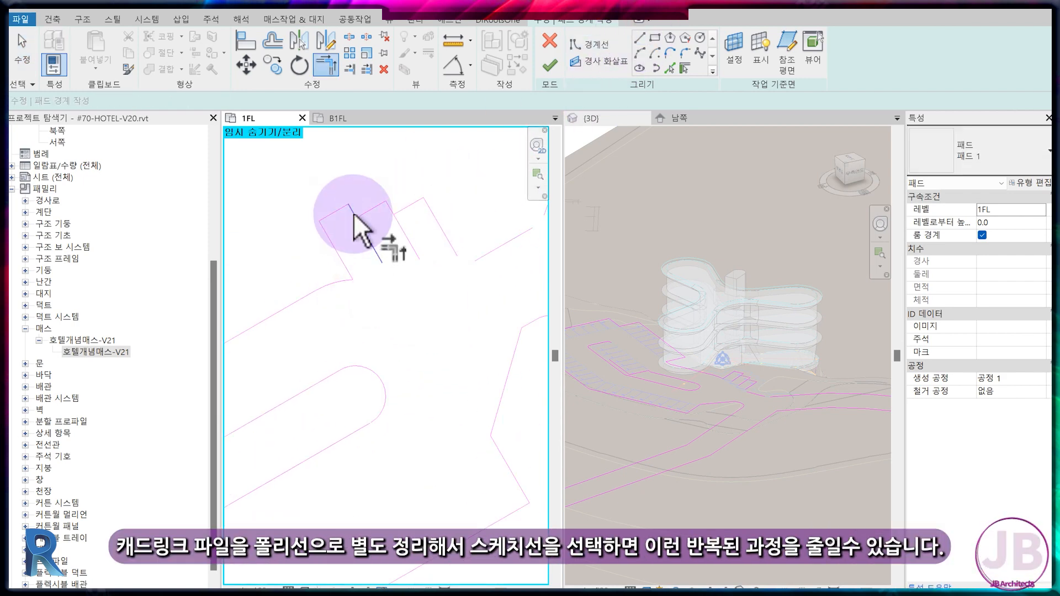
click(489, 254)
scroll(489, 254, down, 1)
middle_drag(508, 239, 457, 281)
Reset the temporary isolation and pick the missing CAD edge between the angled stalls and the road as pad boundary
key(Escape)
key(h)
key(r)
scroll(458, 295, up, 3)
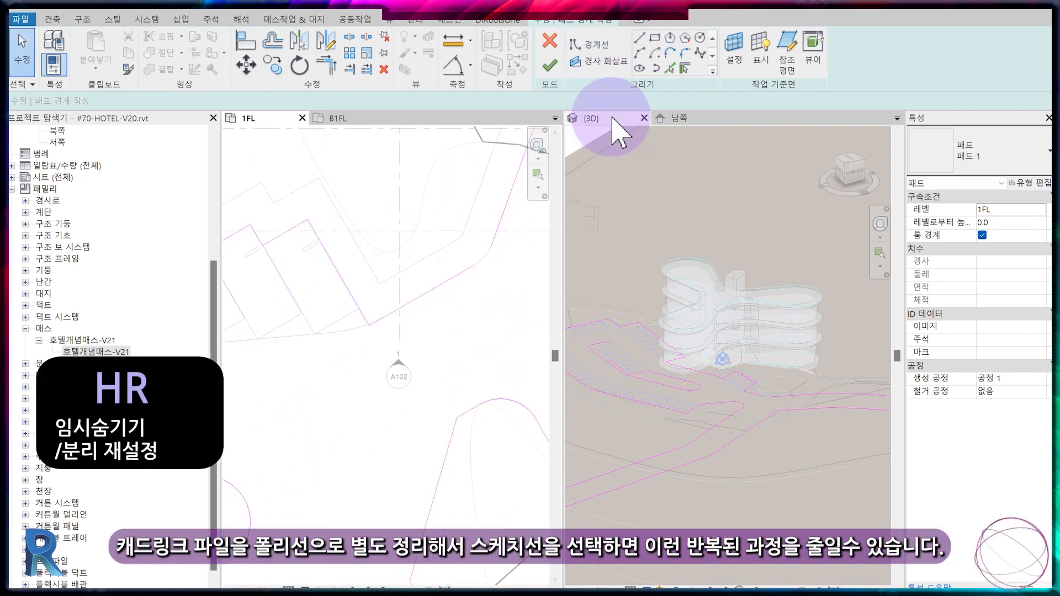
click(669, 70)
click(483, 262)
scroll(403, 304, down, 3)
middle_drag(372, 443, 440, 356)
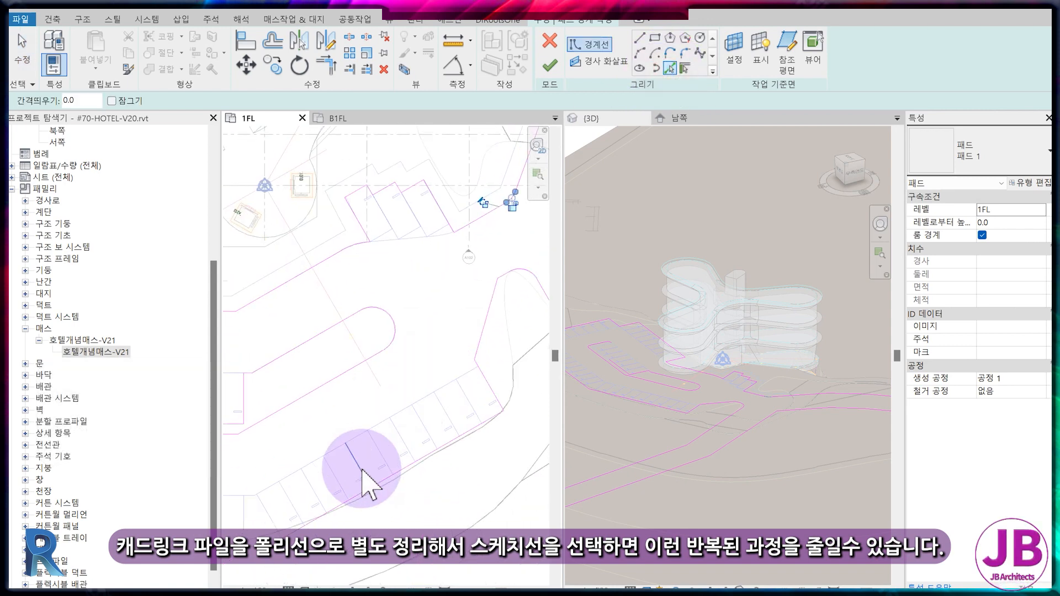
Add the CAD stall line at the west end of the parking island to the pad boundary
middle_drag(288, 495, 528, 394)
middle_drag(428, 431, 533, 438)
scroll(411, 299, up, 3)
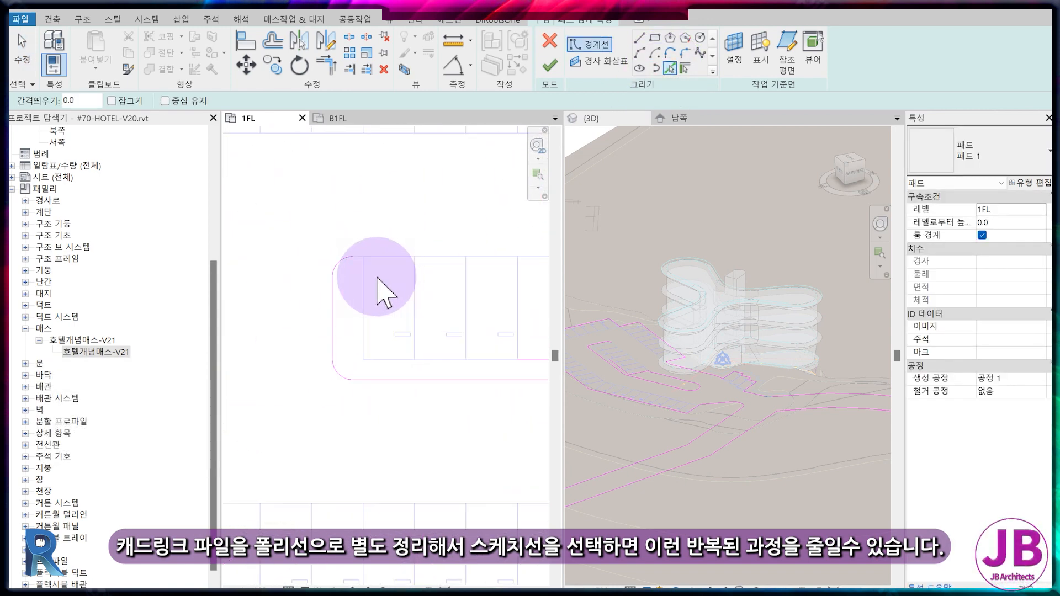
scroll(365, 276, up, 2)
click(363, 286)
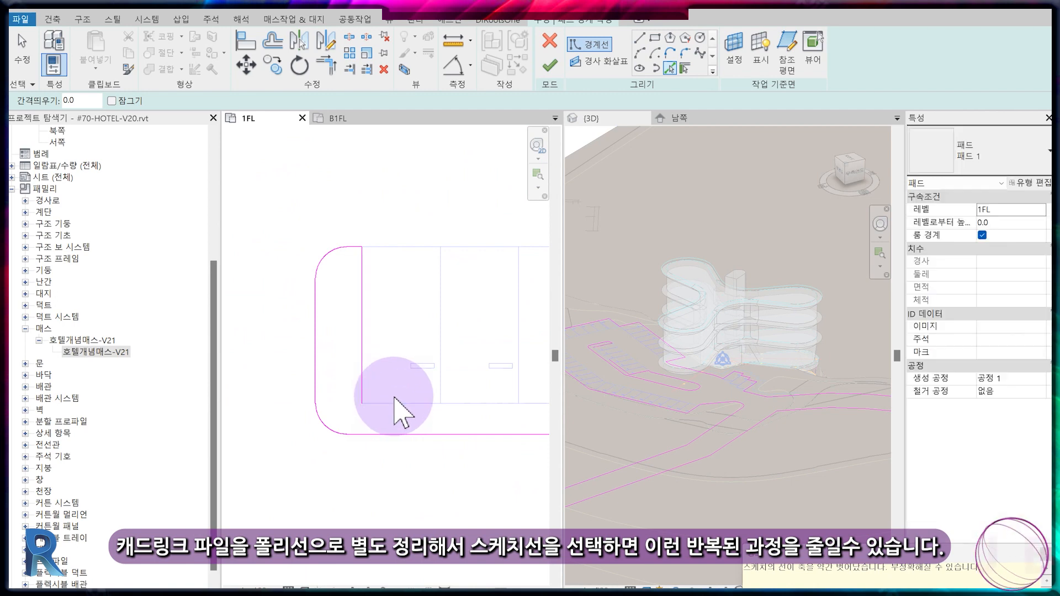
Isolate the chain of island boundary lines and trim the inner stall lines into a corner
key(Escape)
key(Tab)
click(363, 366)
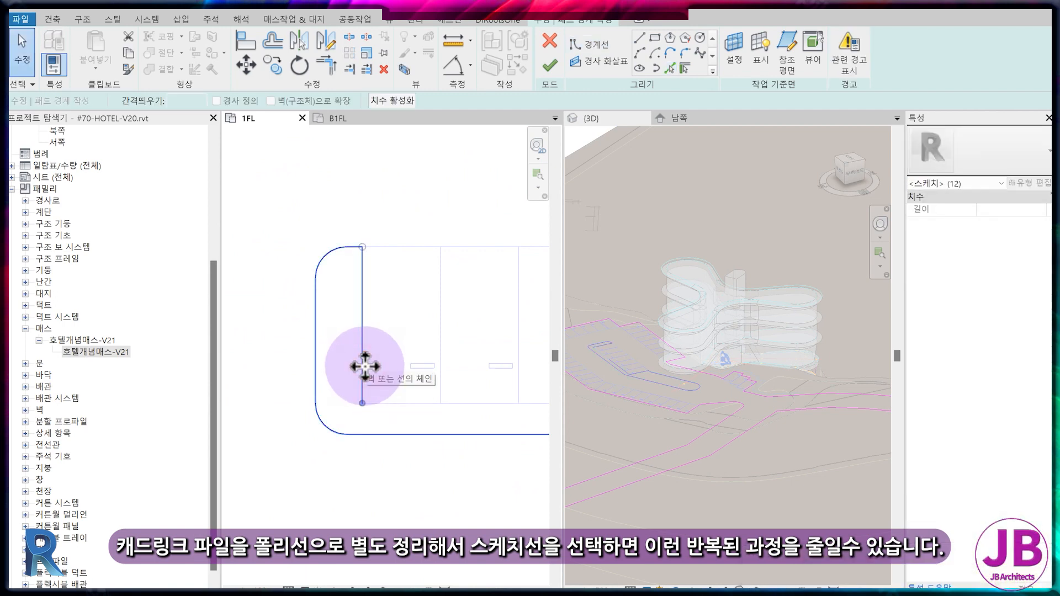
key(h)
key(i)
scroll(356, 380, down, 5)
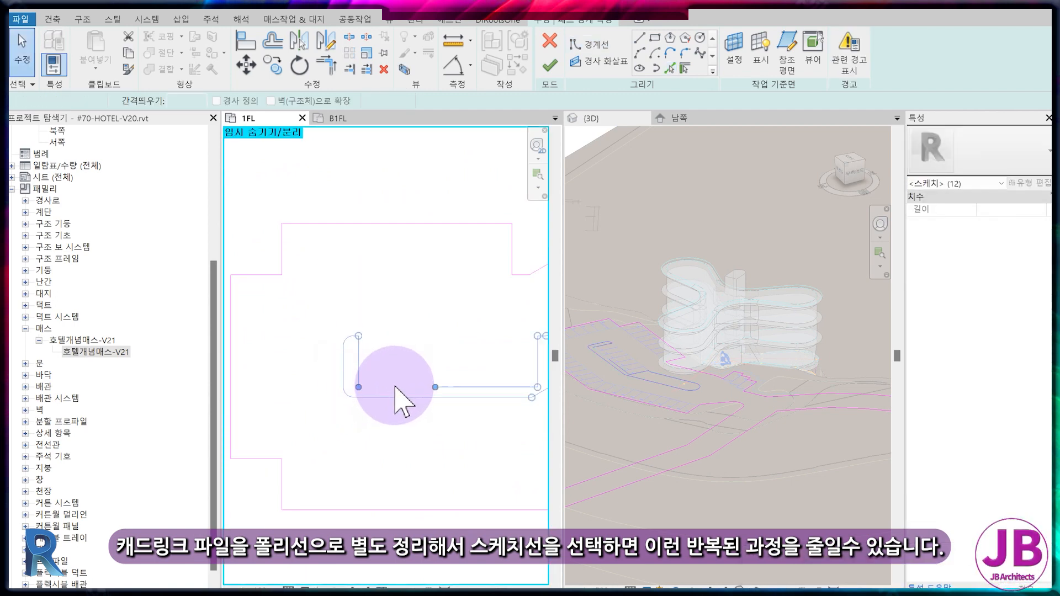
key(t)
key(r)
click(443, 390)
click(360, 361)
Finish the road and parking pad sketch and reset the temporary isolation in the 1FL plan
scroll(352, 367, down, 3)
middle_drag(450, 395, 356, 361)
scroll(356, 361, down, 1)
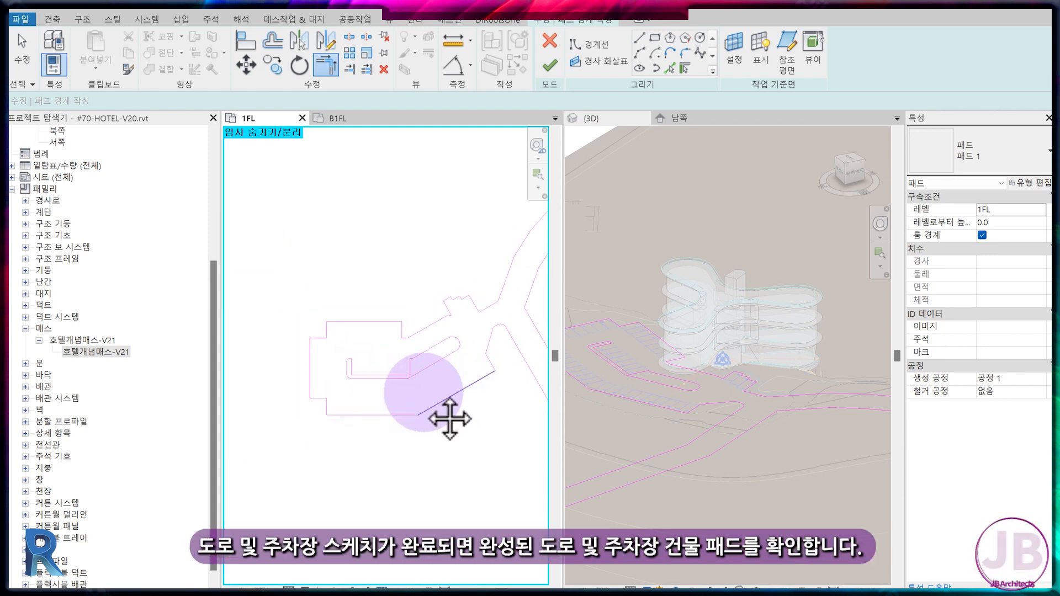
mouse_move(404, 445)
middle_down()
mouse_move(411, 370)
mouse_move(390, 447)
mouse_move(371, 446)
mouse_move(344, 471)
middle_up()
scroll(390, 447, down, 1)
scroll(345, 472, down, 1)
click(552, 62)
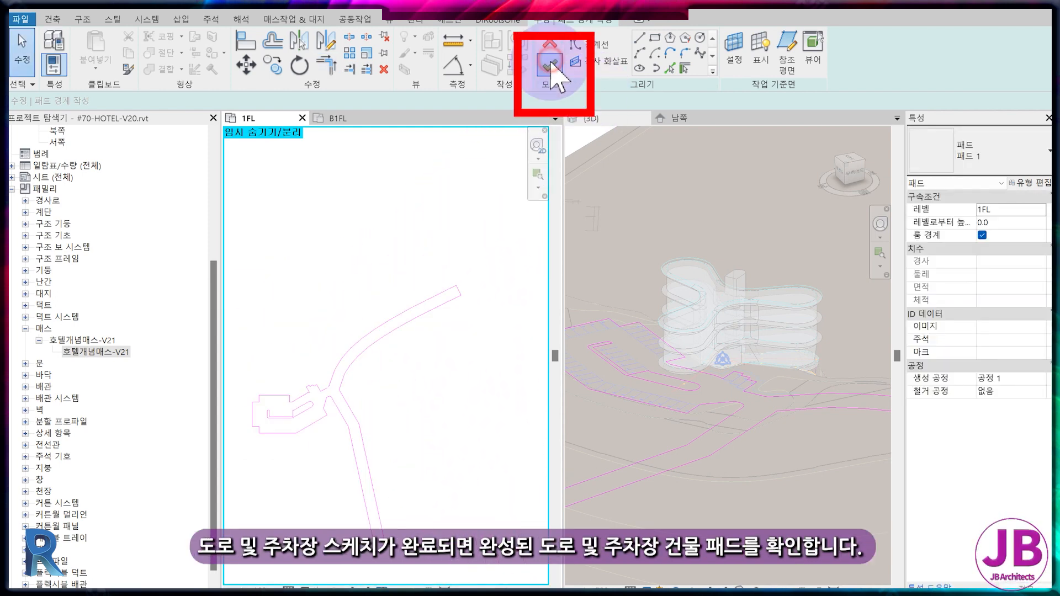
key(h)
key(r)
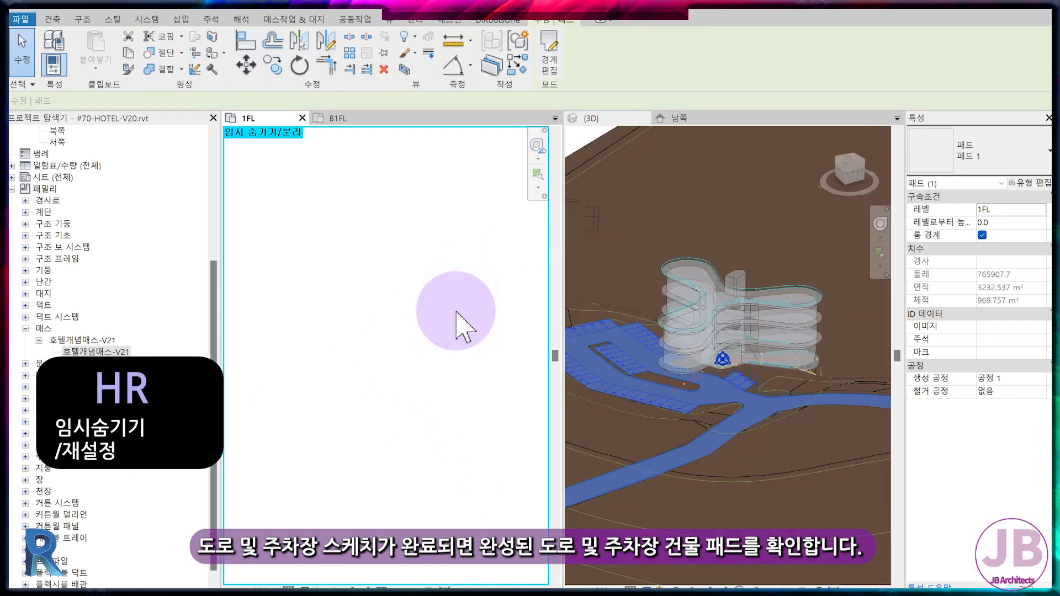
scroll(454, 353, down, 3)
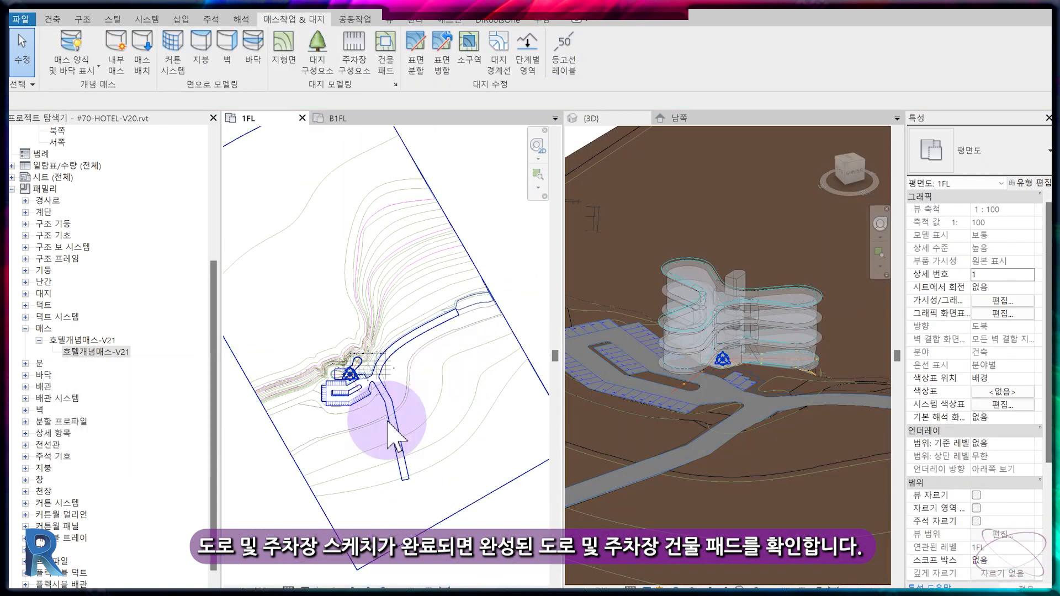
Change the road and parking pad's type to 버림콘크리트 and set its height offset from level to -400
scroll(700, 450, up, 6)
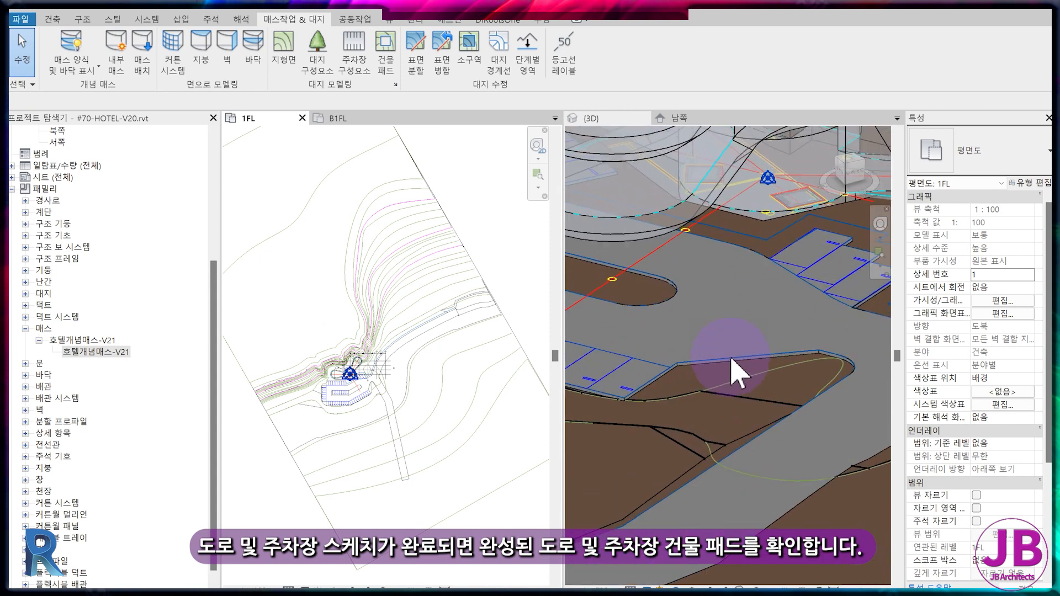
scroll(833, 360, down, 2)
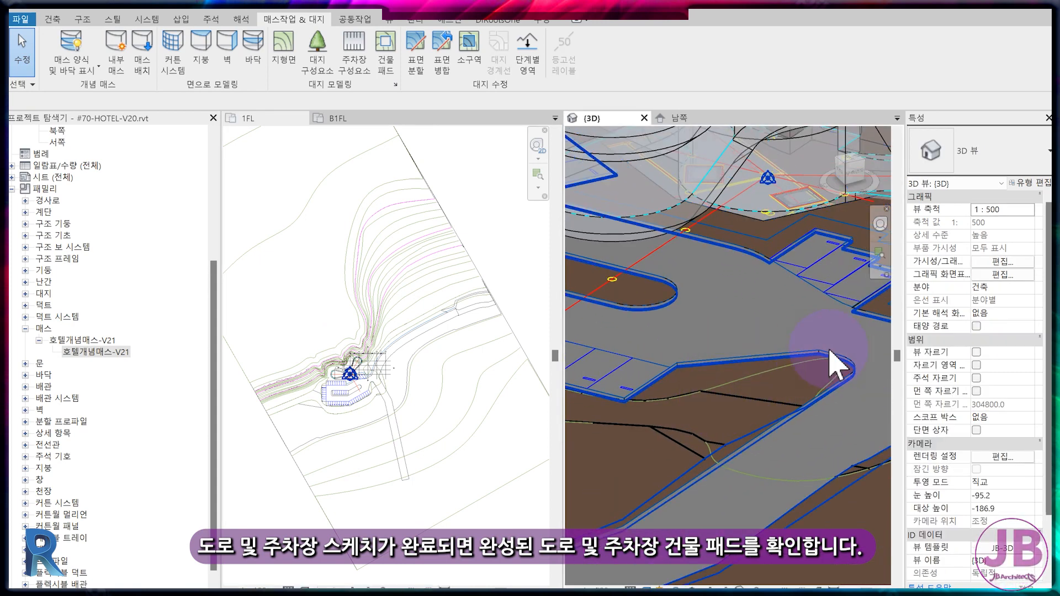
click(871, 359)
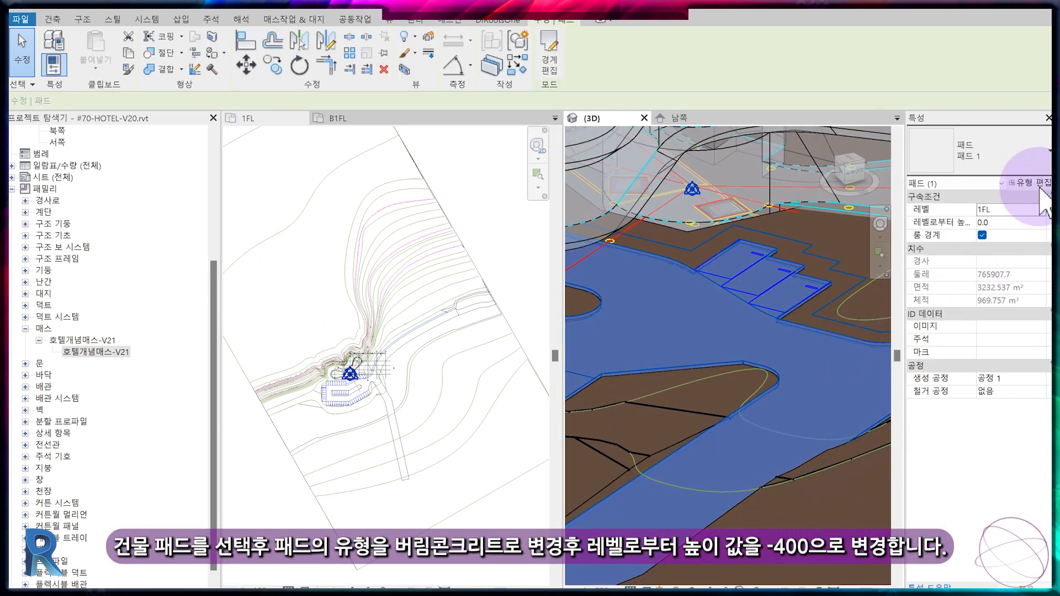
click(1021, 155)
click(1022, 223)
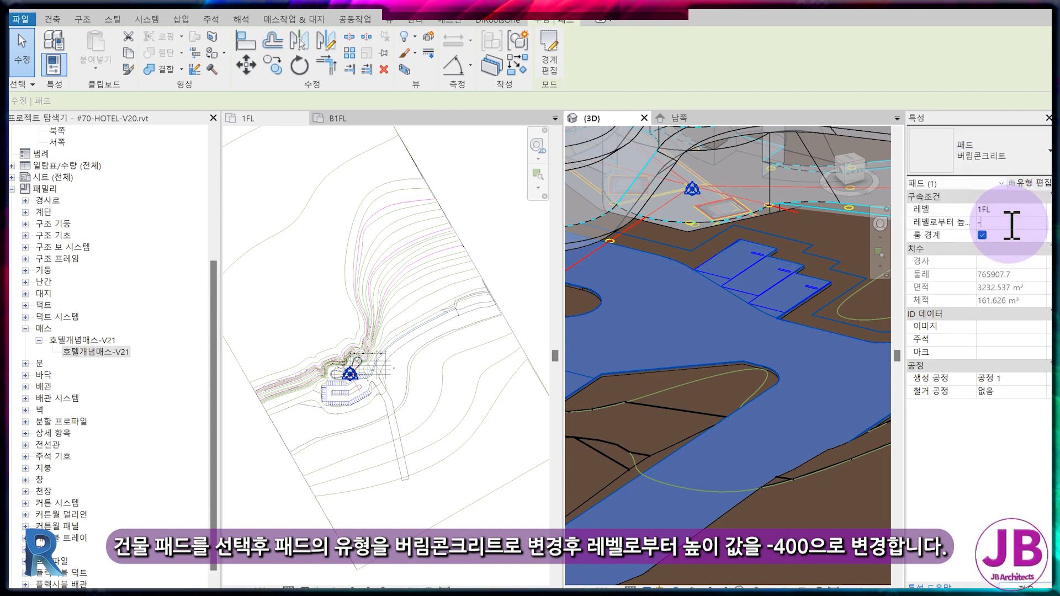
key(Return)
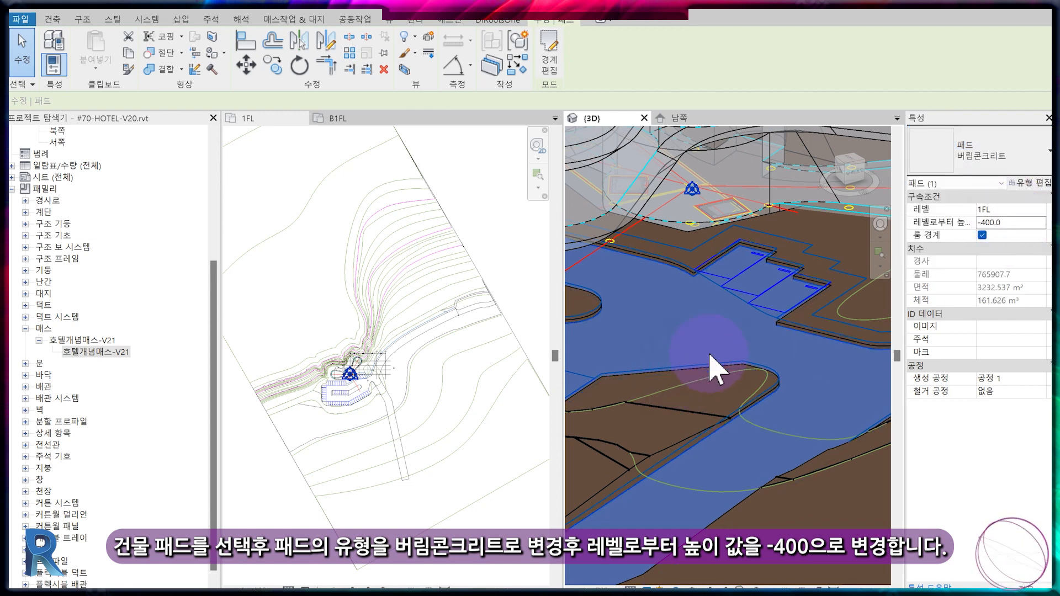
key(Escape)
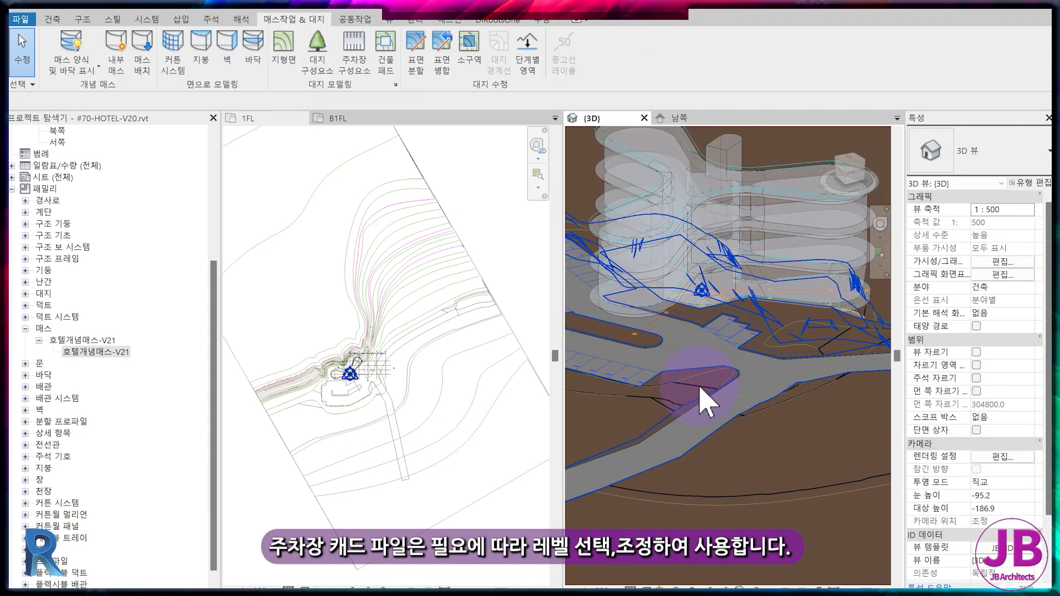
Examine the parking CAD lines in plan, then the road pad, hotel mass and terrain from several 3D angles
scroll(331, 426, up, 4)
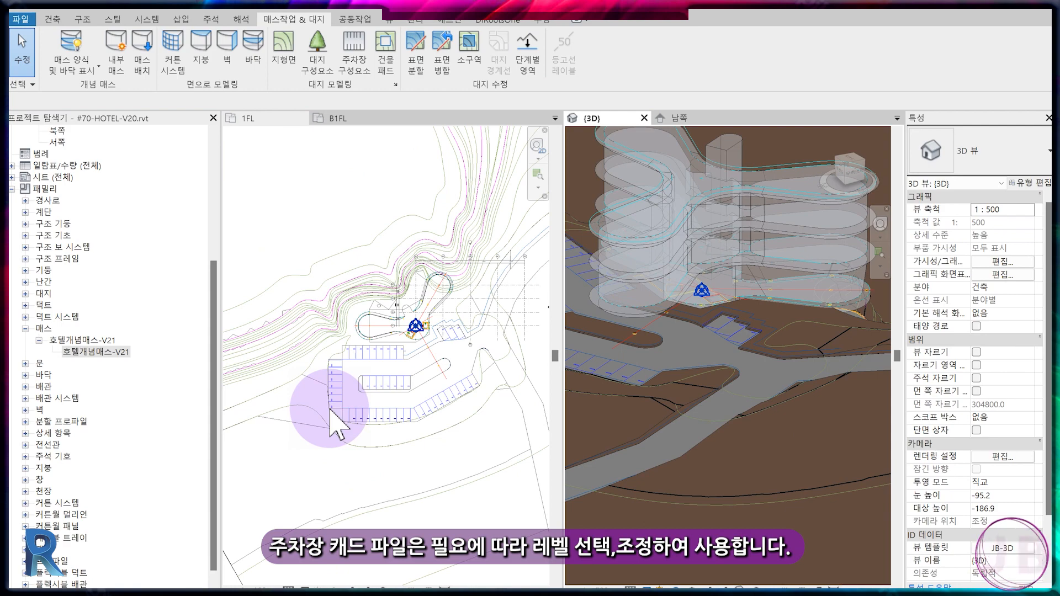
scroll(345, 424, down, 3)
scroll(753, 449, down, 4)
middle_drag(753, 449, 635, 441)
scroll(704, 395, up, 5)
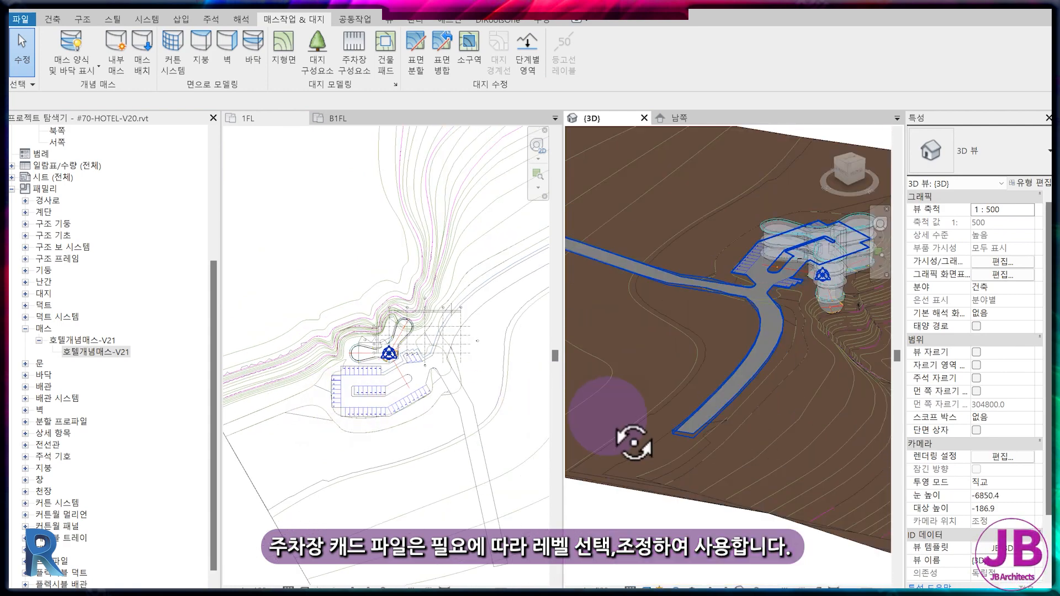
shift+middle_drag(704, 395, 796, 428)
scroll(800, 398, up, 2)
scroll(769, 391, up, 2)
scroll(828, 407, up, 2)
scroll(676, 321, up, 2)
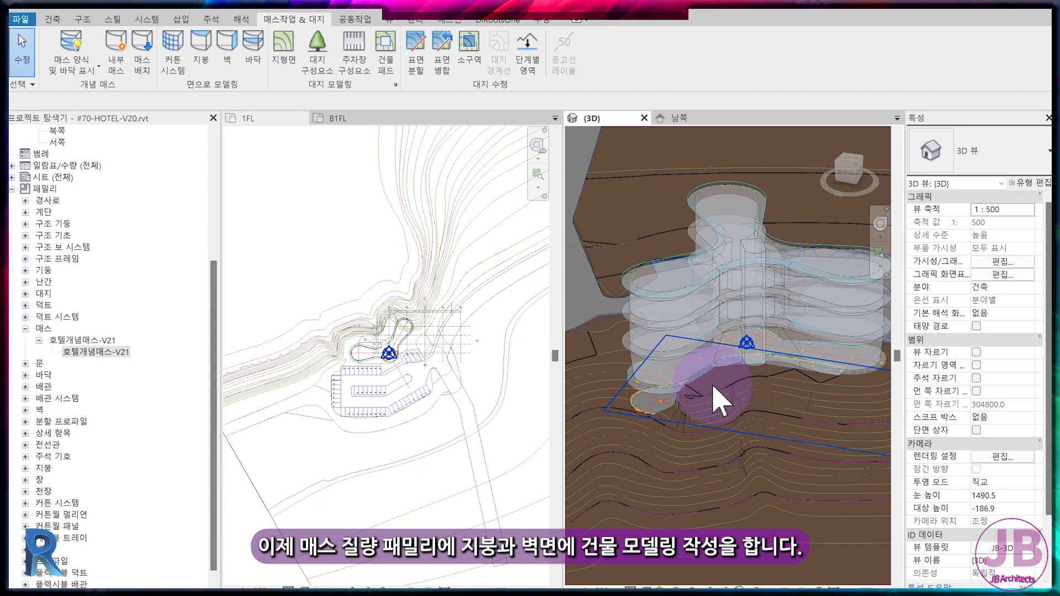
Close the 1FL and B1FL plan views to leave the 3D view filling the workspace
click(302, 118)
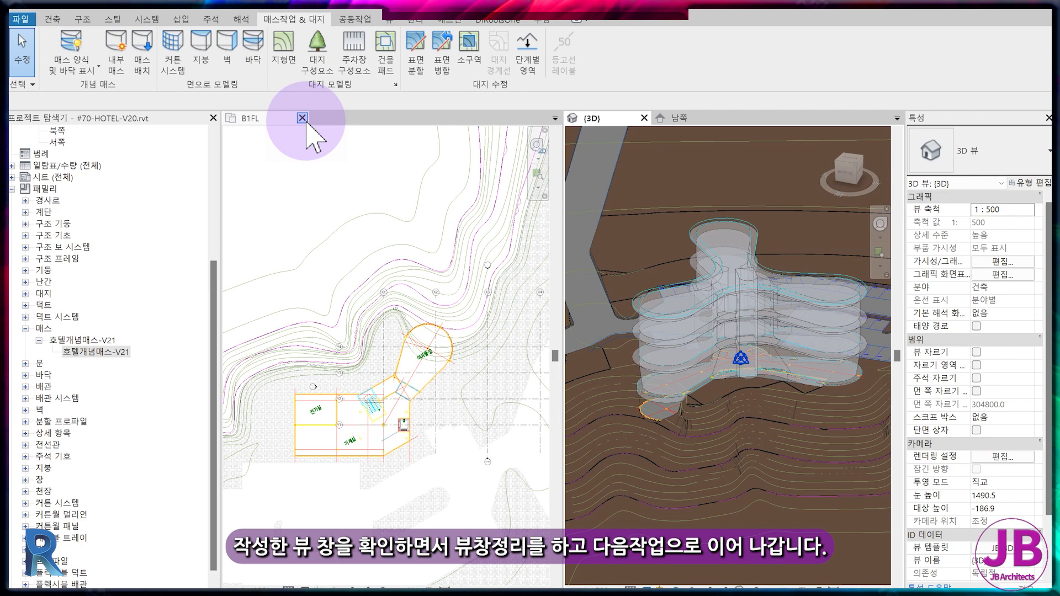
click(302, 118)
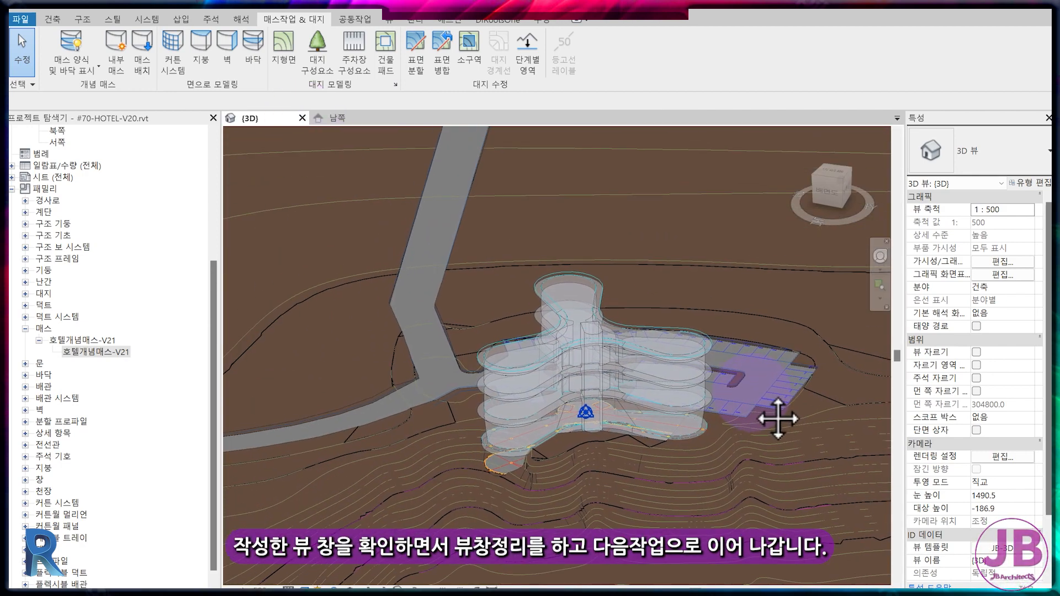